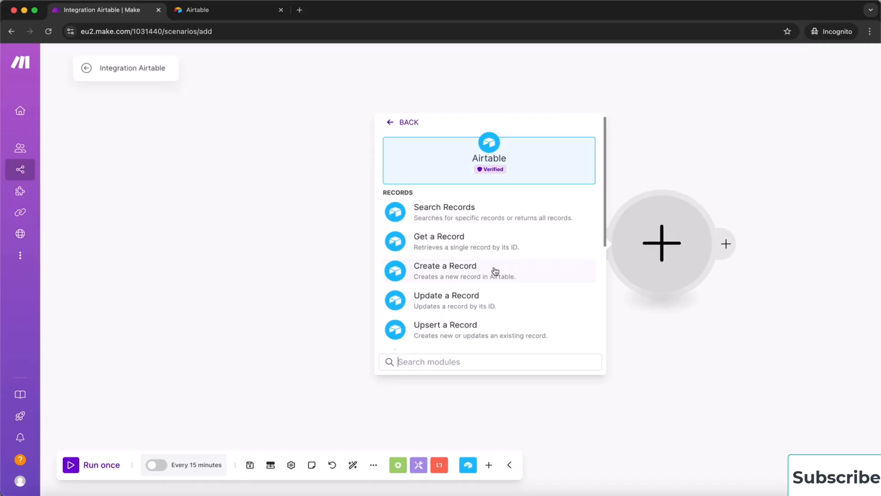
Add an Airtable Create a Record module using the existing Airtable all access connection
click(495, 271)
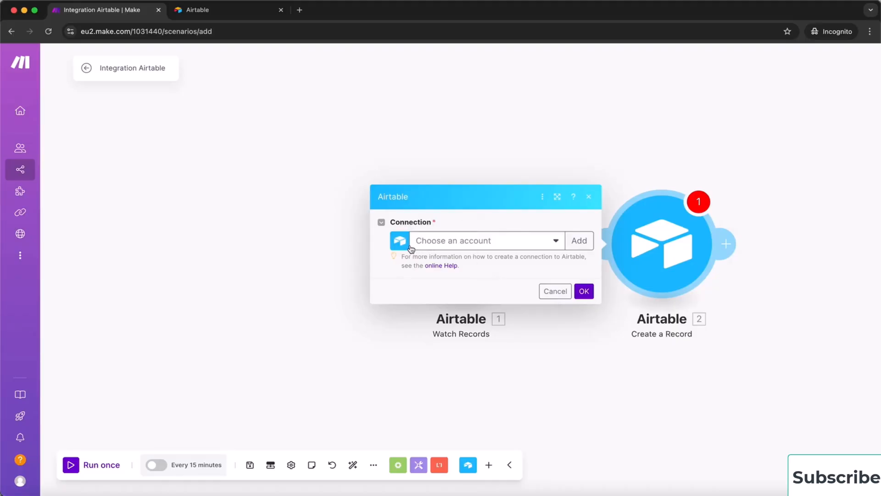
click(523, 244)
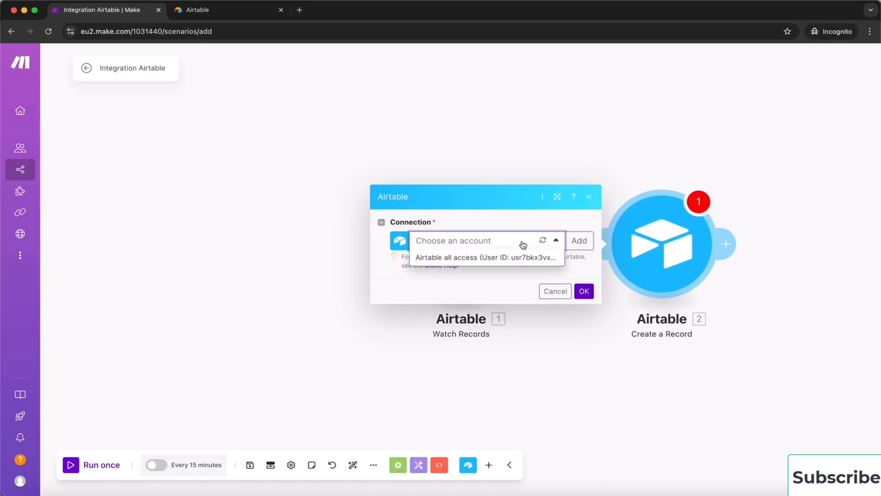
click(483, 257)
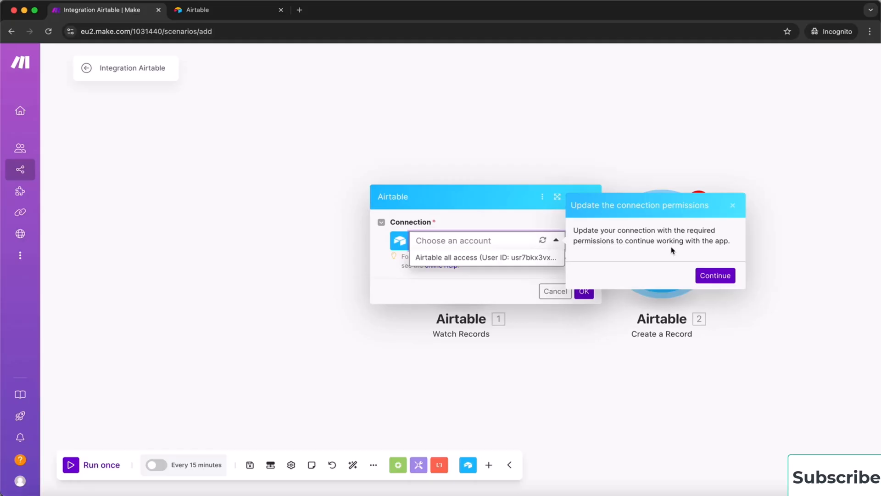
Update the connection so Make can reach all current and future bases in all workspaces
click(718, 275)
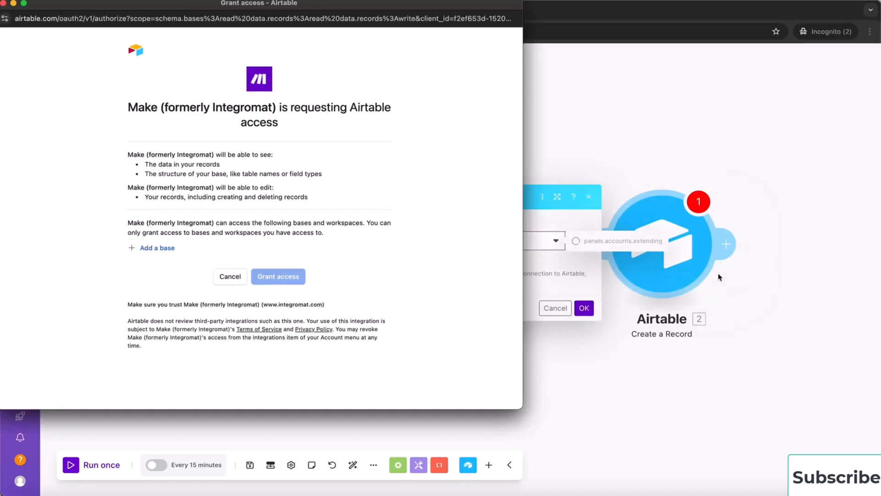
click(157, 249)
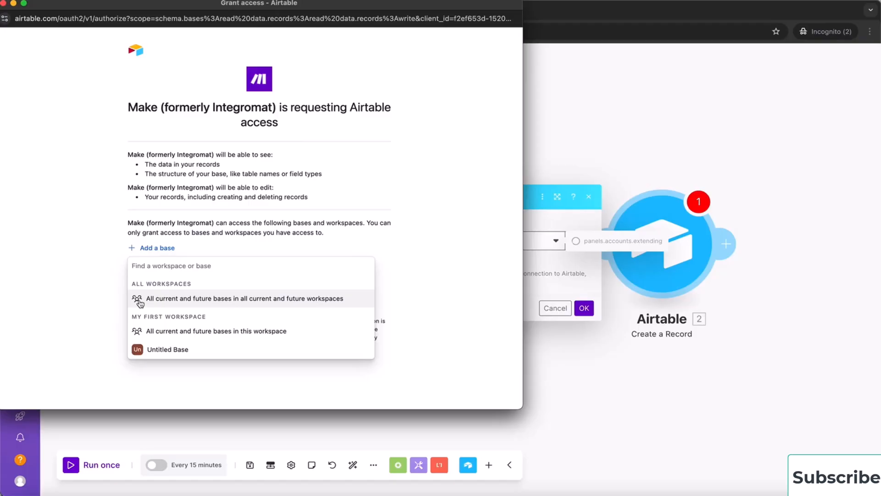
click(251, 303)
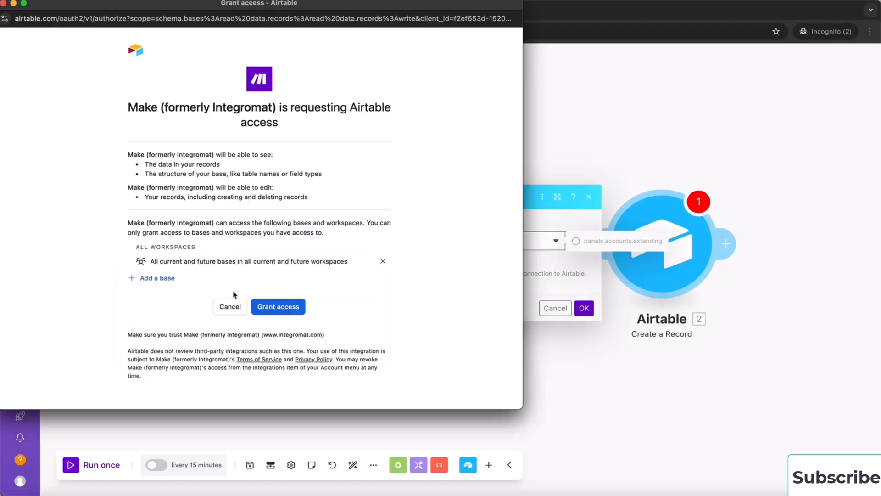
click(280, 307)
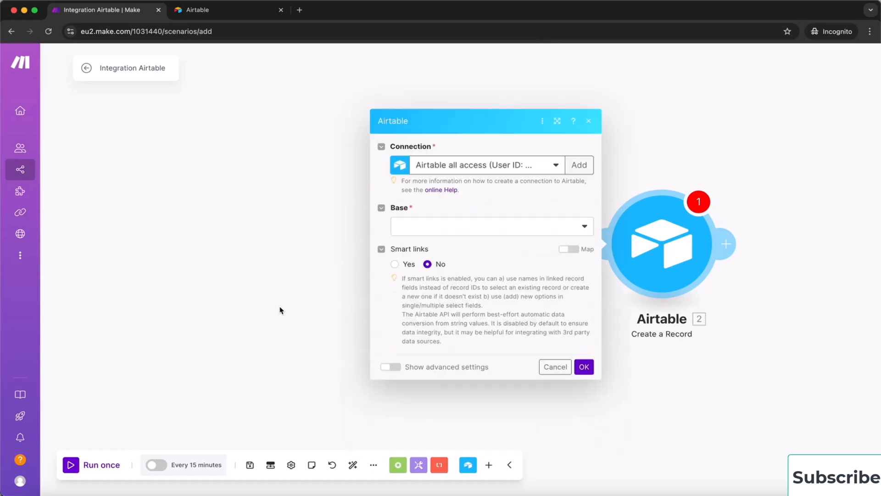
Point the Create a Record module at Table 1 in Untitled Base
click(464, 228)
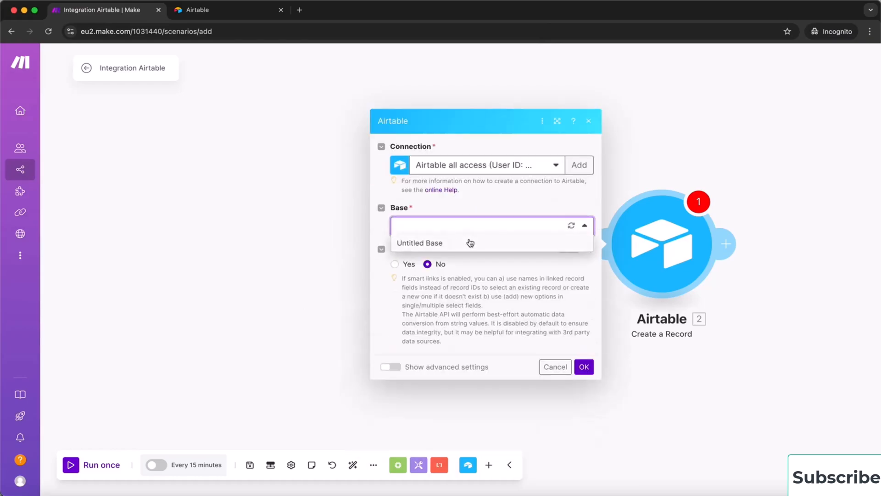
click(468, 241)
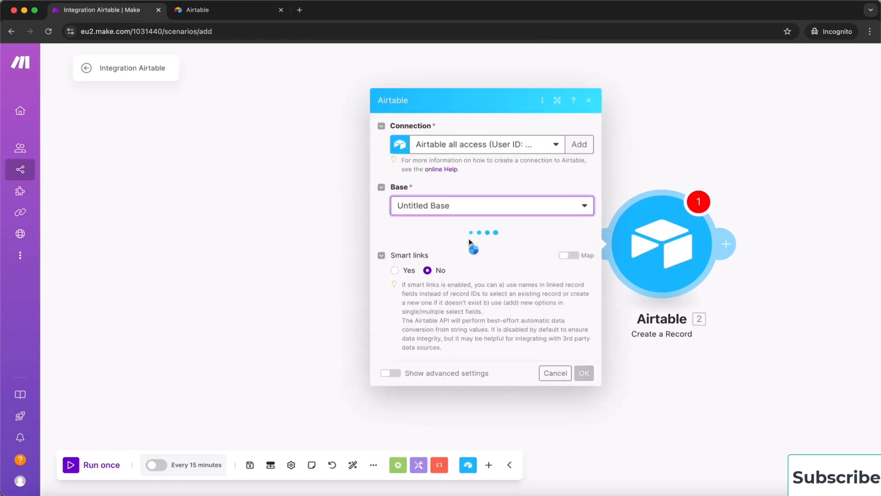
click(470, 244)
click(467, 259)
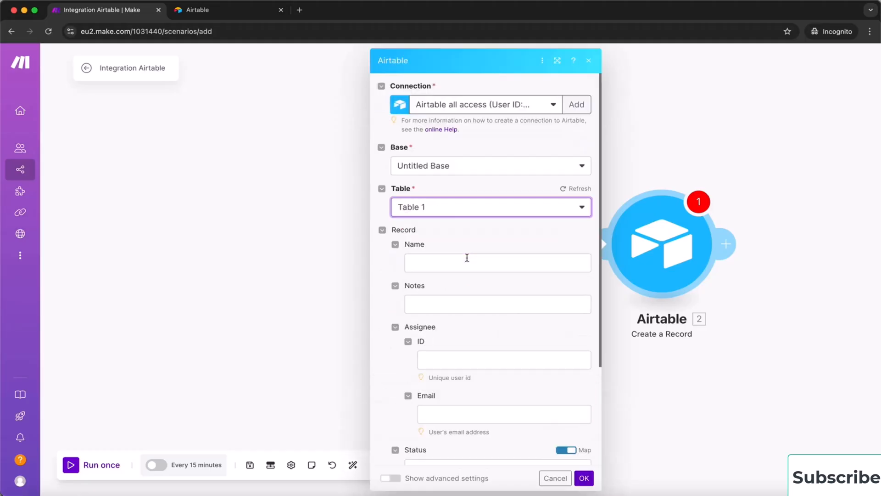
scroll(496, 327, down, 1)
scroll(497, 327, down, 1)
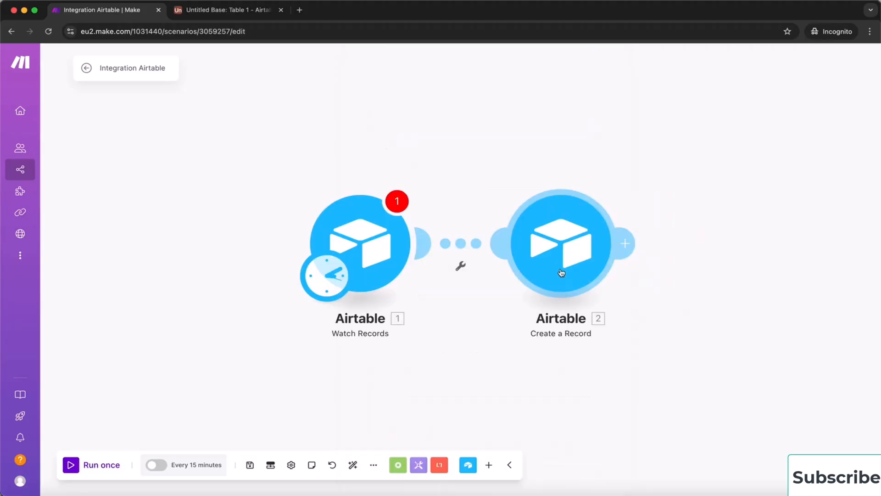
Set the record's Name field to 'test' and save the module
click(561, 272)
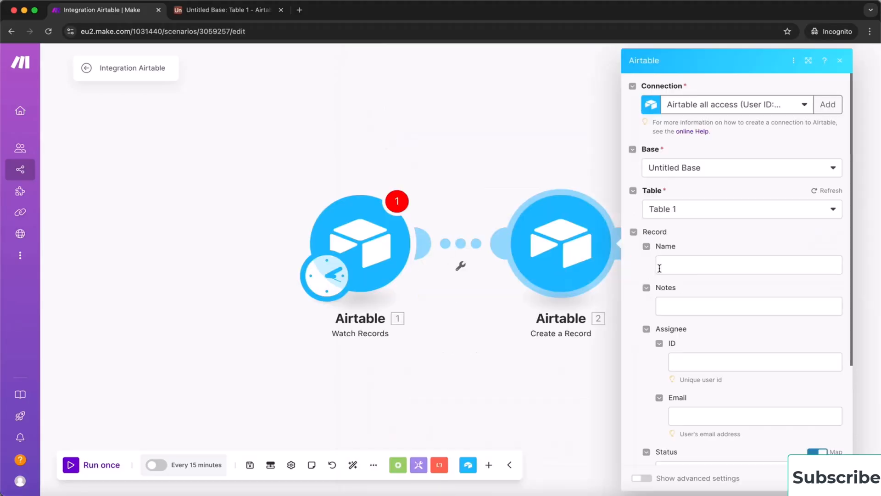
click(673, 263)
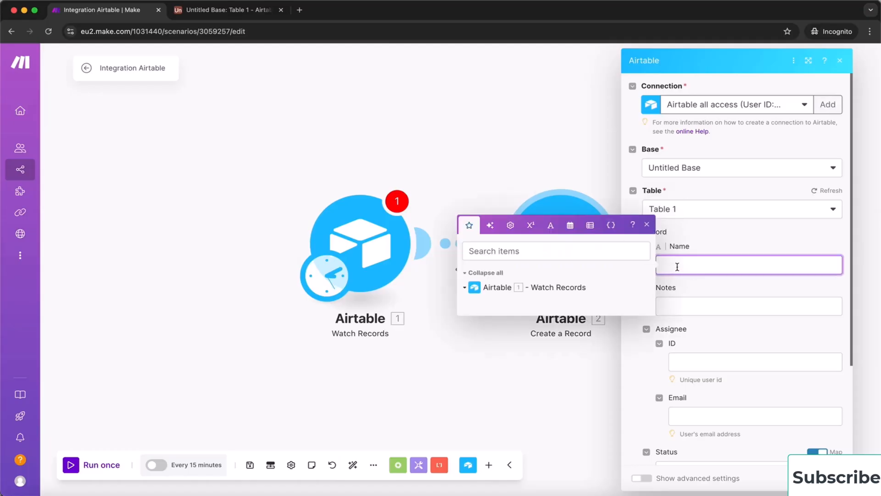
text(test)
click(827, 478)
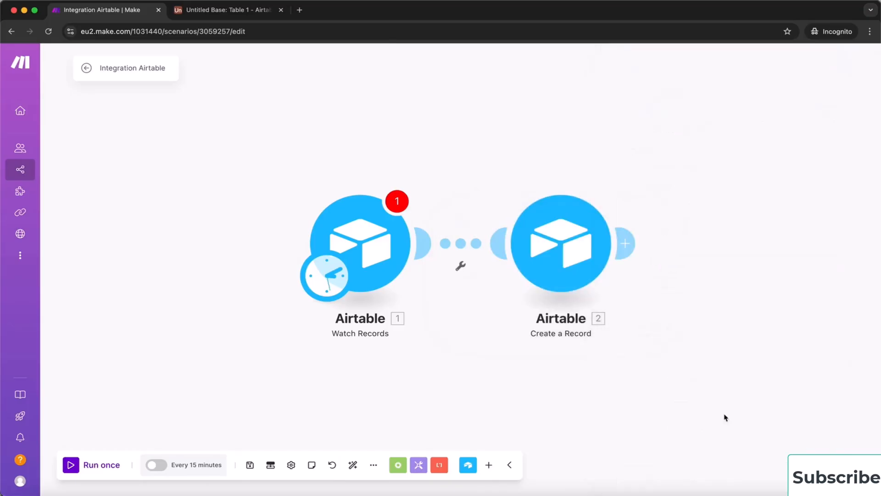
Run only the Create a Record module, then check Untitled Base in Airtable
right_click(560, 248)
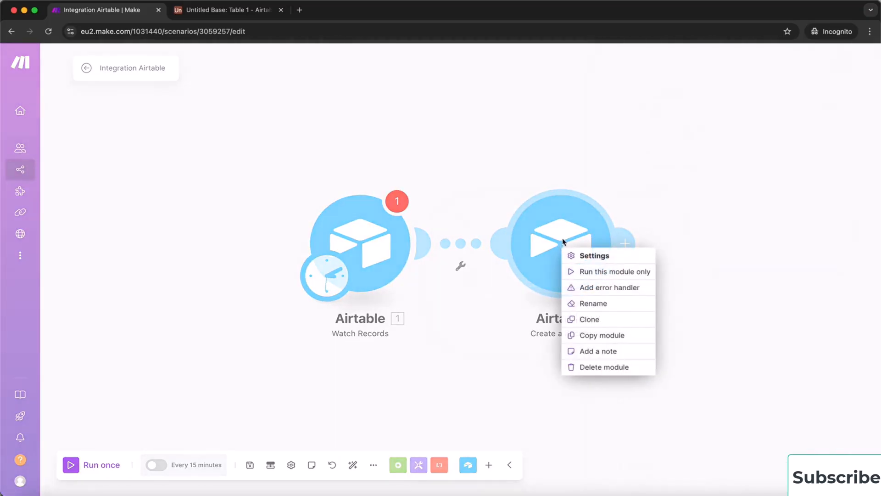
click(620, 272)
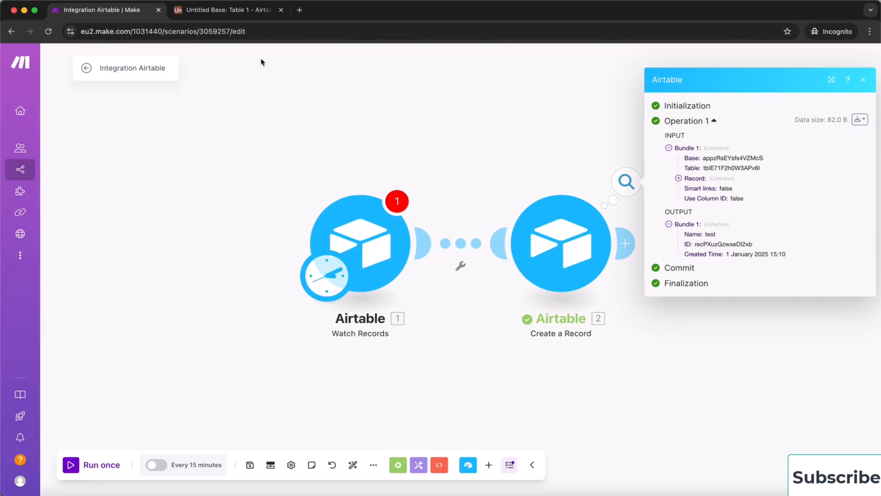
click(237, 14)
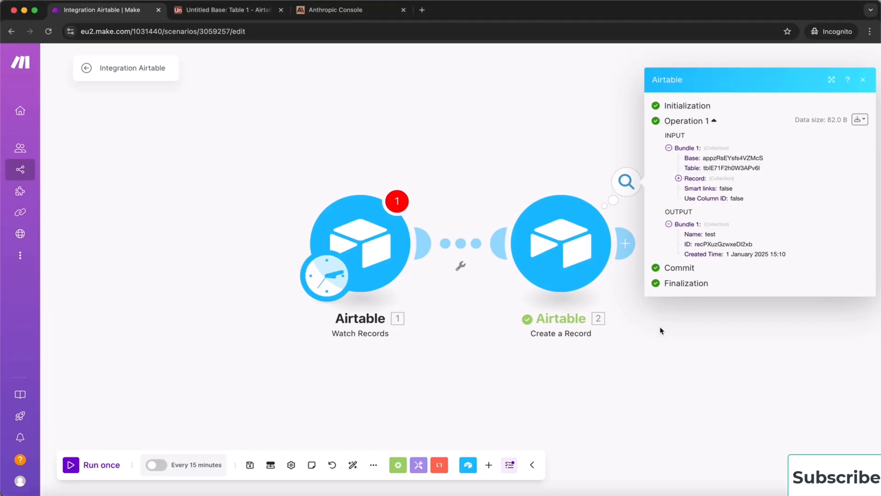
Close the operation details and delete both Airtable modules from the scenario
click(641, 356)
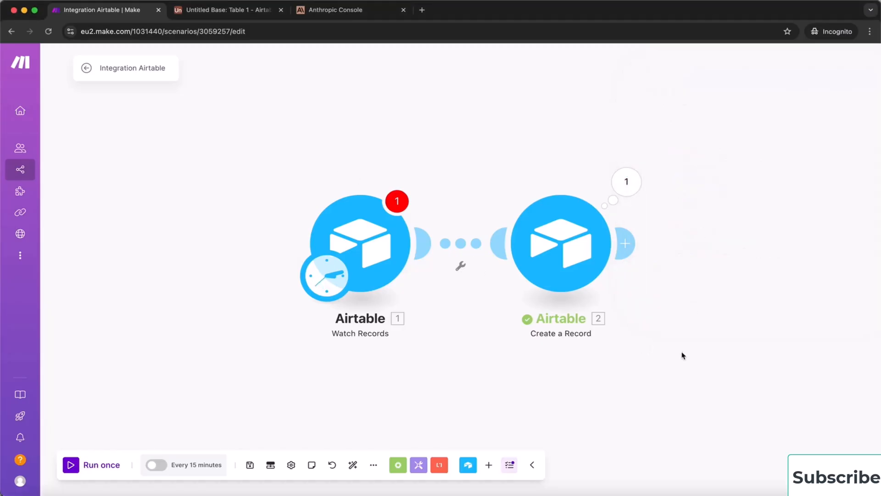
drag(678, 354, 207, 98)
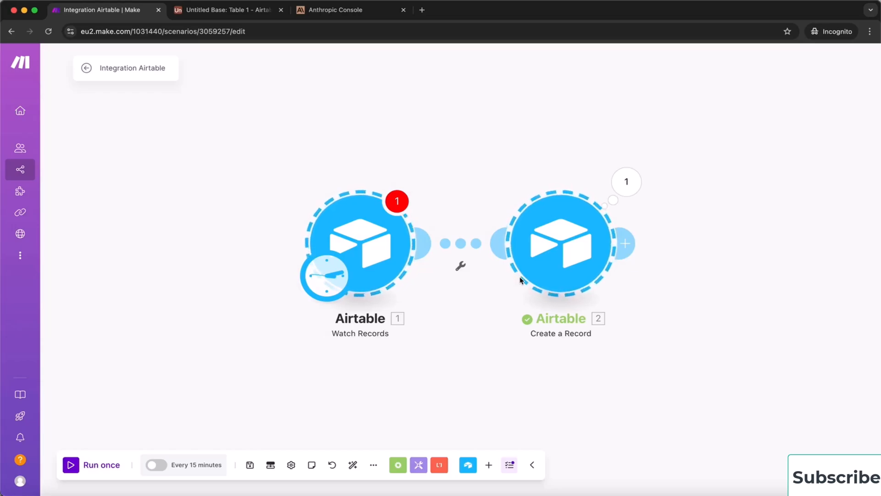
key(Delete)
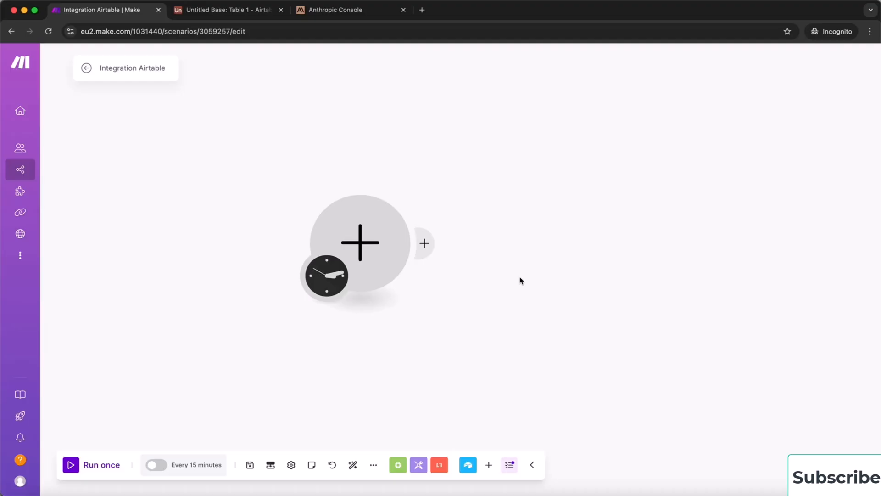
Add an Anthropic Claude Create a Prompt module, found by searching 'anth'
click(362, 241)
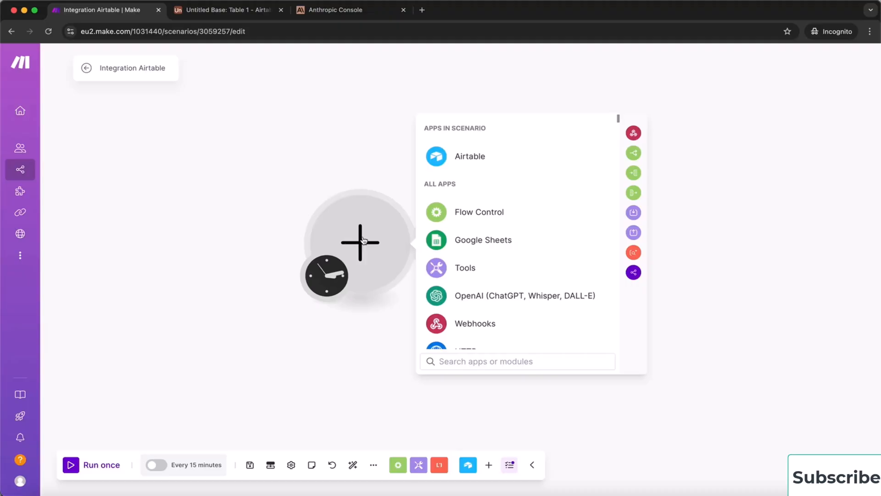
text(anth)
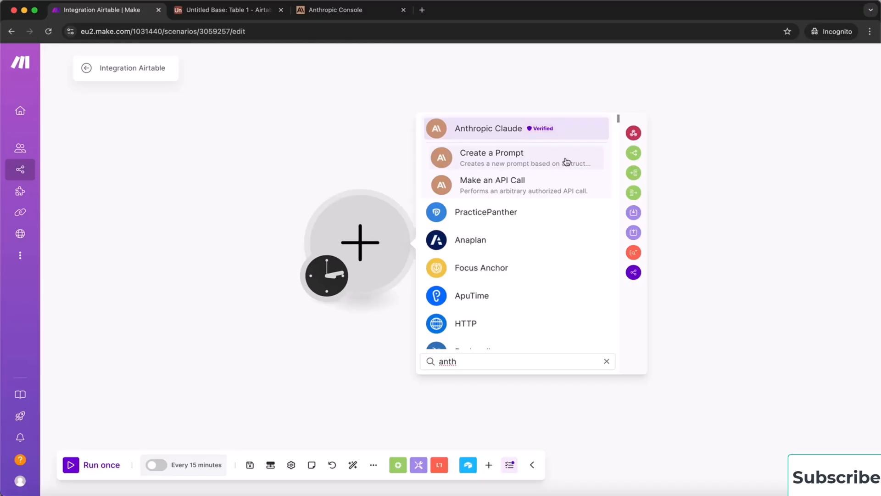
click(497, 164)
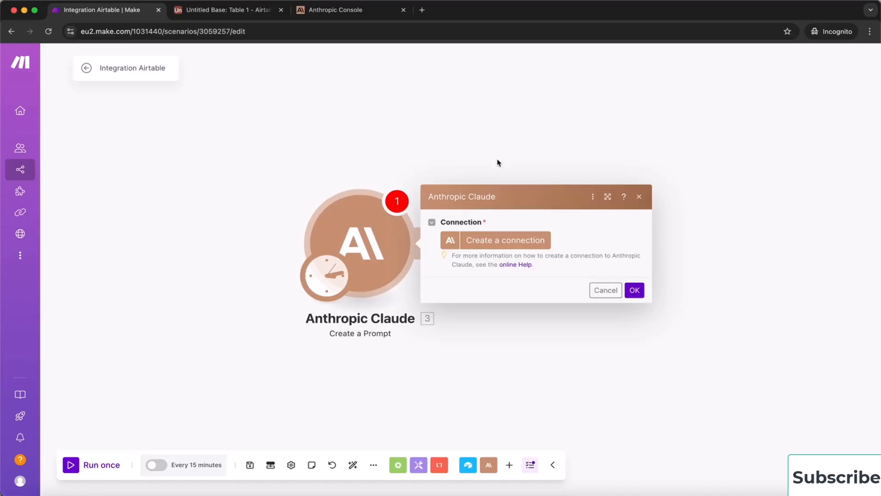
Create a new Anthropic Claude connection named Udemy, then go to the Anthropic Console
click(504, 240)
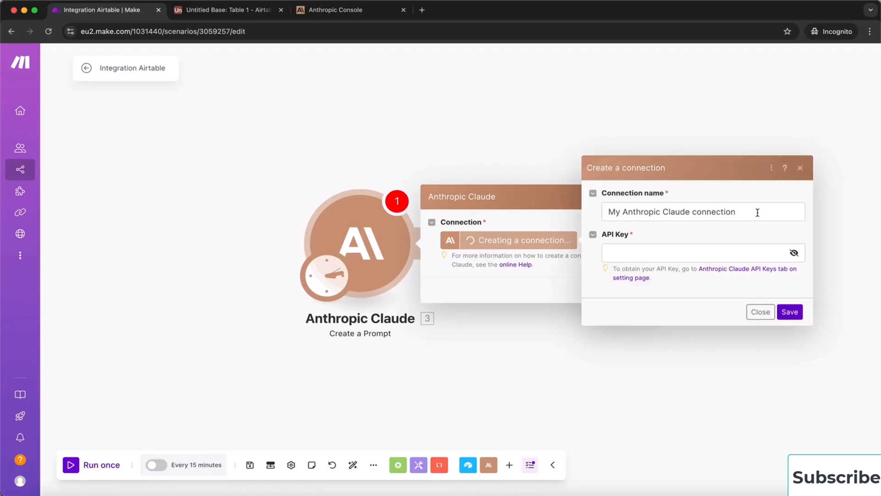
drag(741, 211, 596, 219)
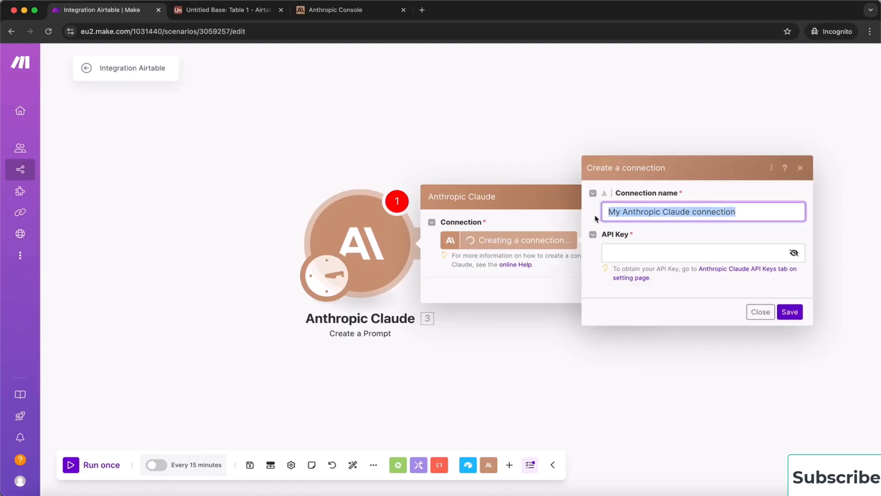
text(Udemy)
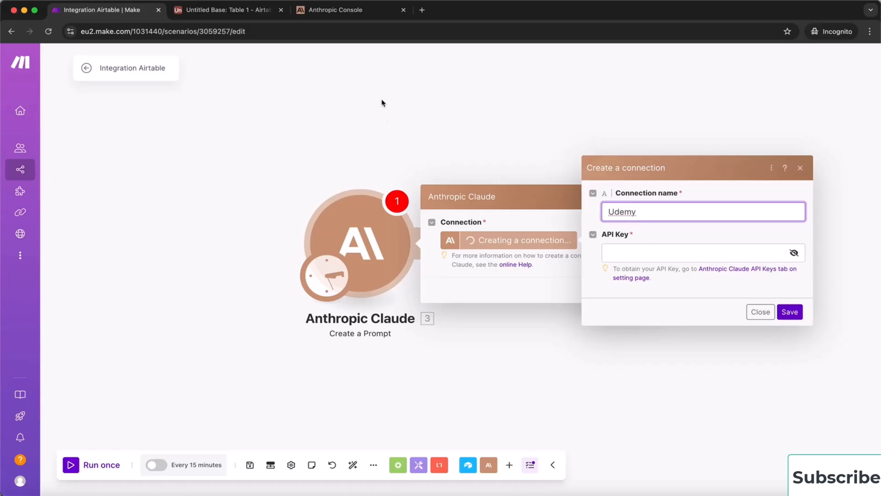
click(353, 10)
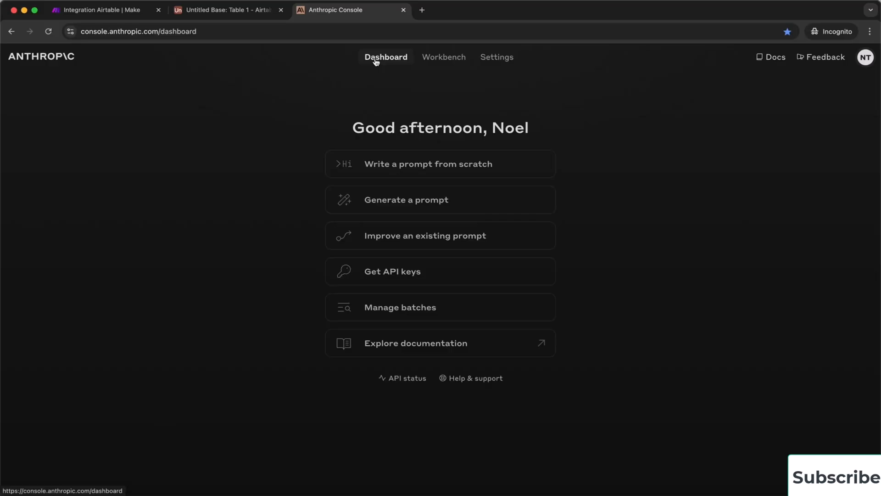
Open the Anthropic Console settings on the Billing page
click(495, 58)
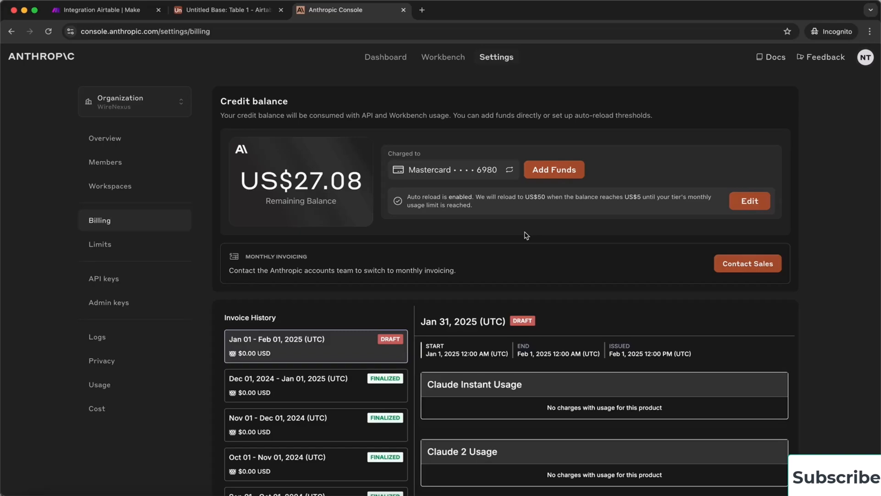
Create an API key named Udemy in the Udemy workspace and copy its secret value
click(117, 280)
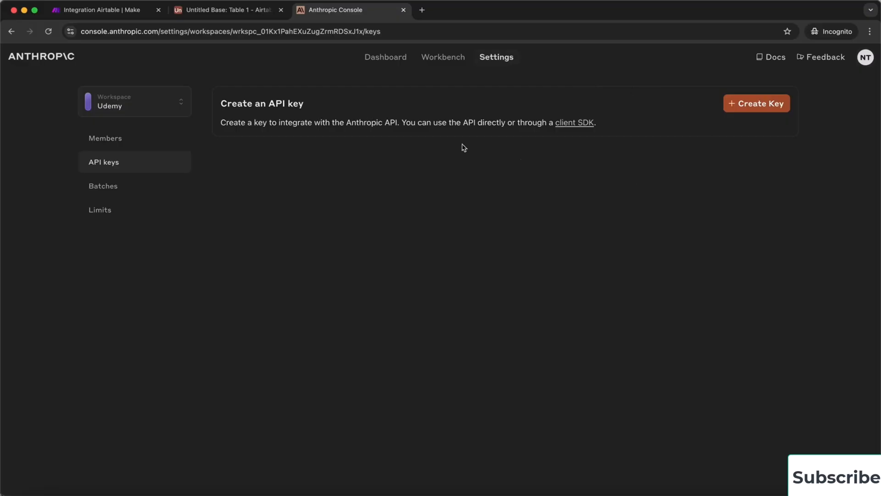
click(767, 107)
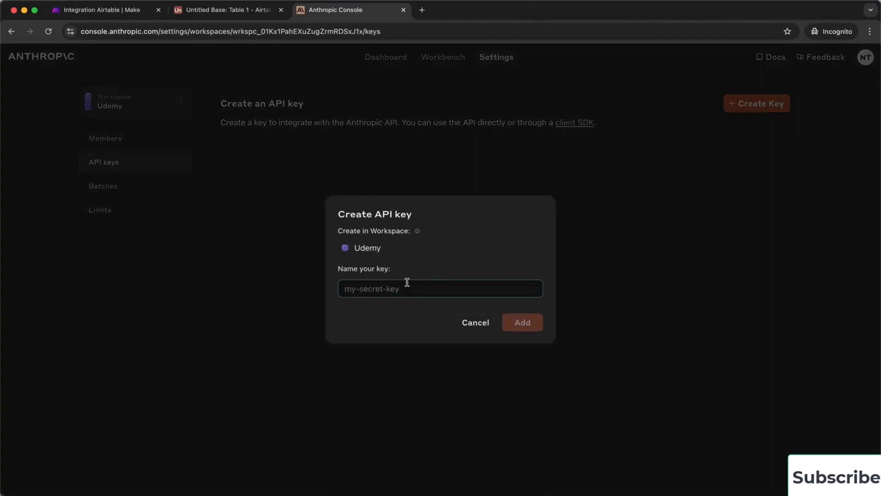
text(Udemy)
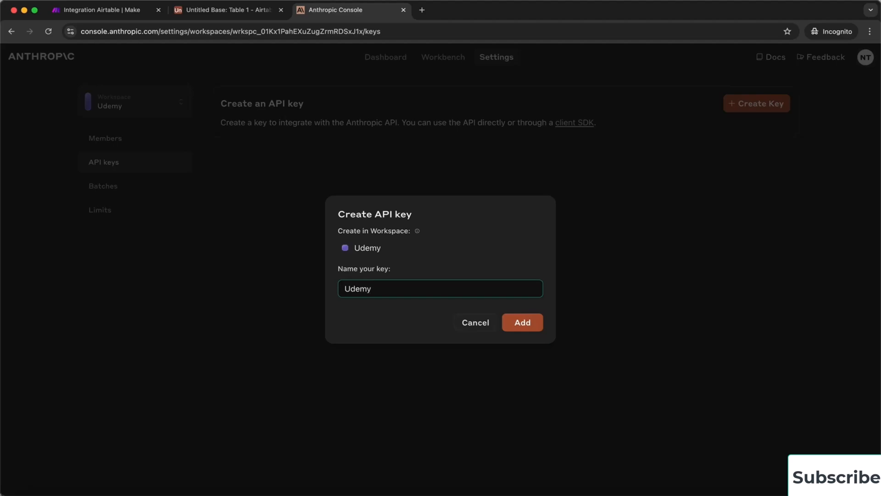
click(520, 322)
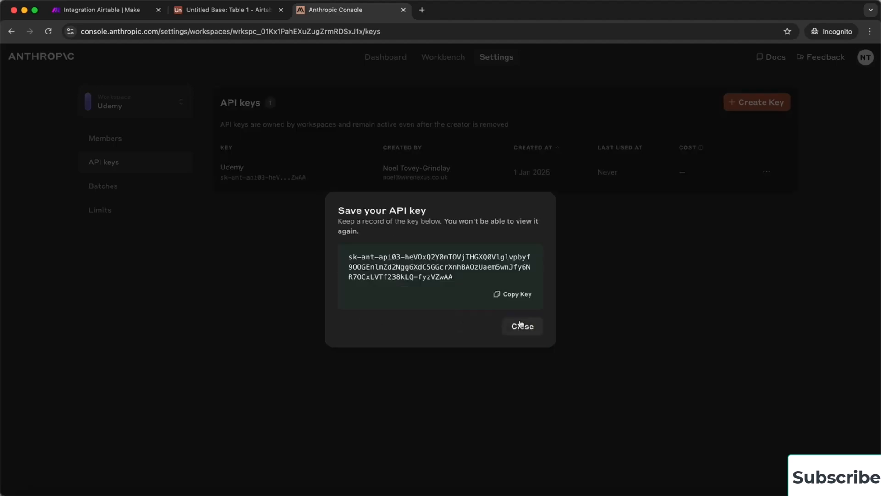
click(520, 295)
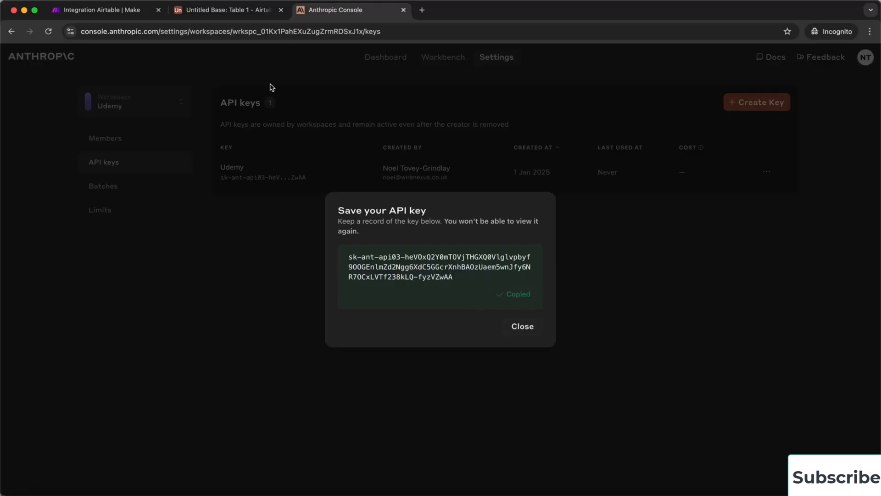
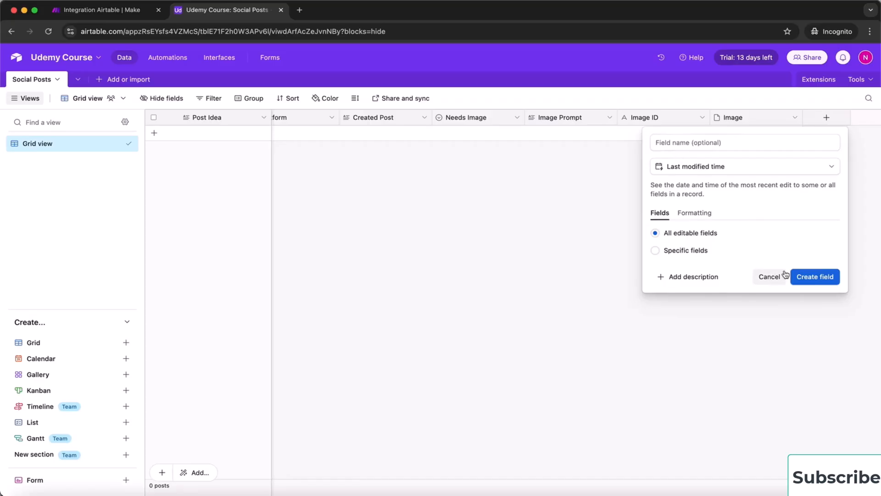
Leave the Make organization dashboard for the fal.ai homepage in the other browser tab
click(816, 277)
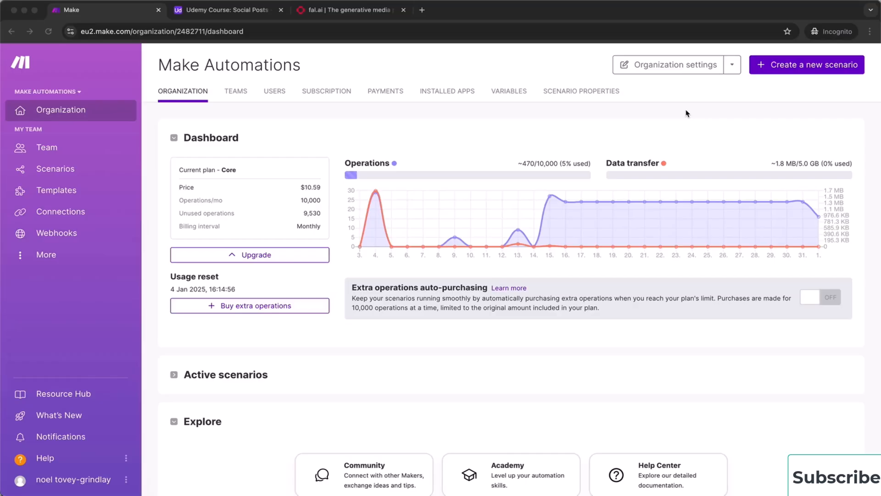
click(347, 13)
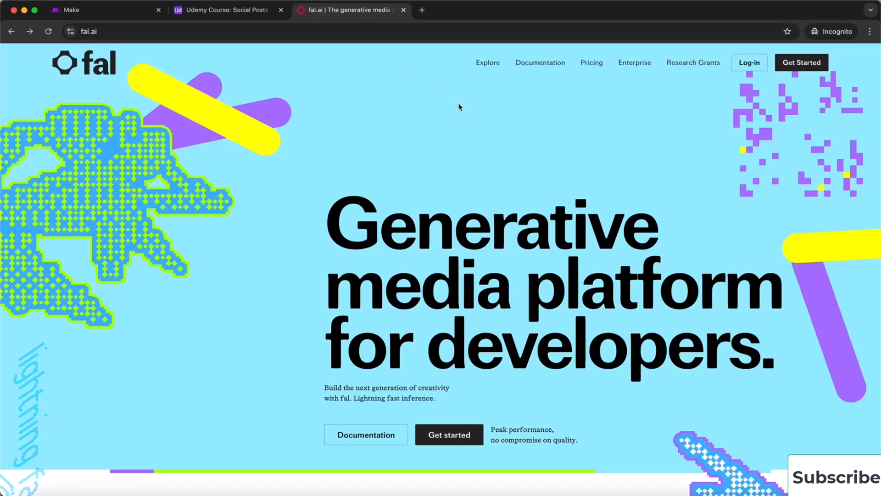
Find the flux-pro/v1.1-ultra model in fal.ai's Explore gallery and open its page
click(489, 67)
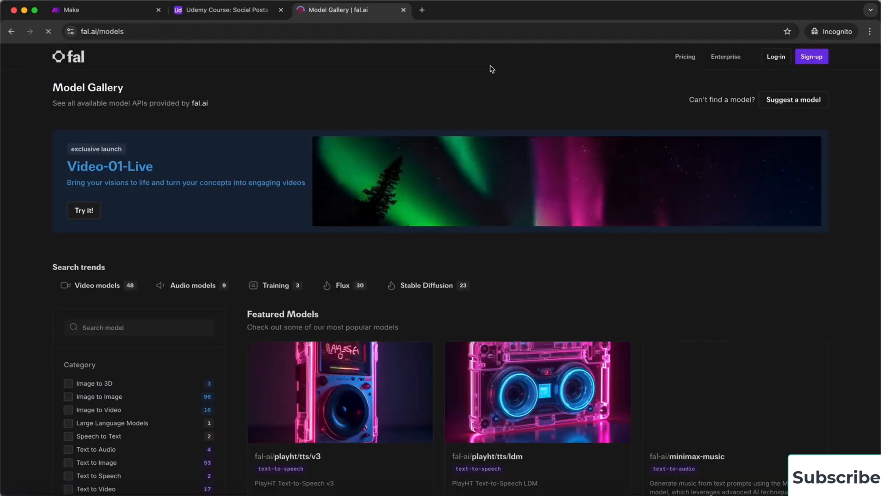
scroll(542, 253, down, 1)
scroll(542, 253, down, 2)
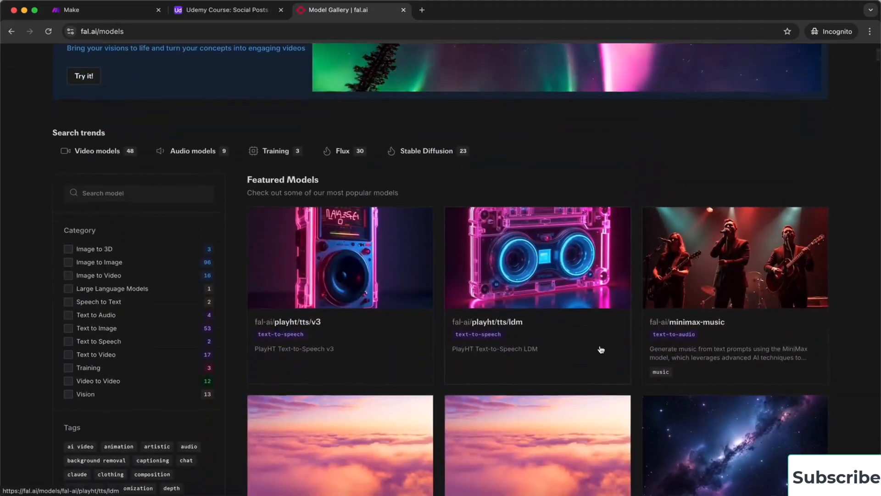
scroll(600, 350, down, 3)
scroll(601, 349, down, 4)
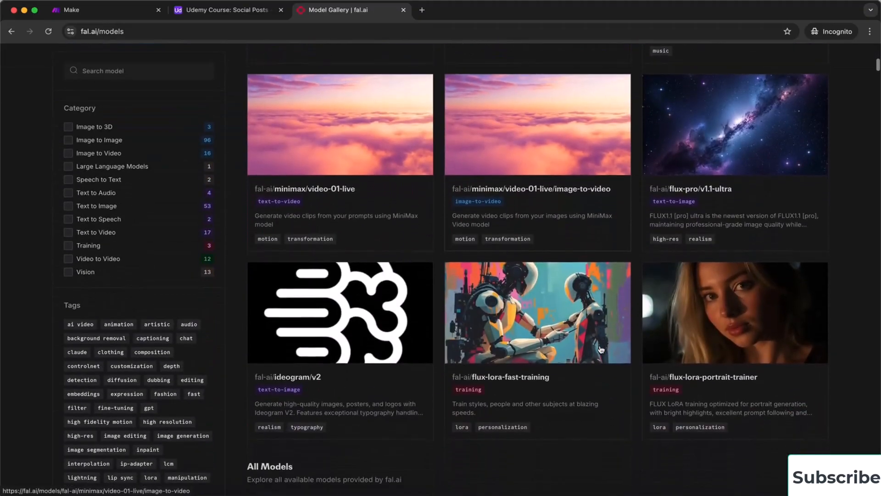
click(714, 193)
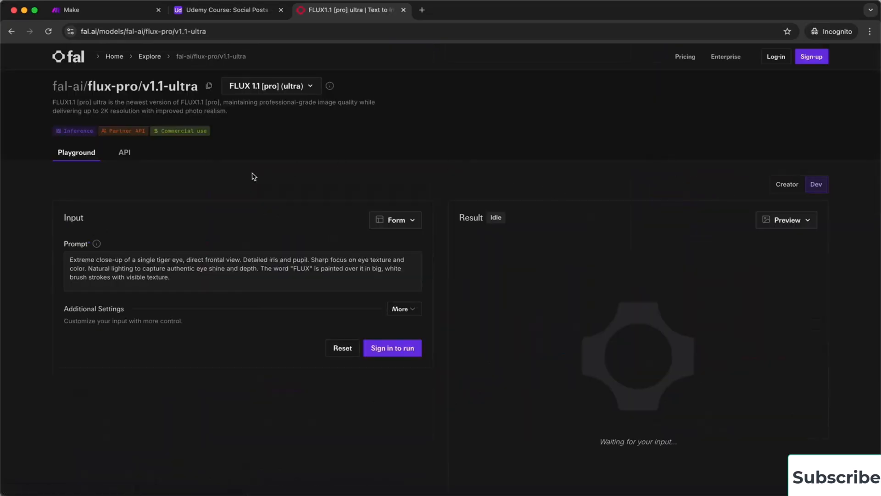
Show the model's API documentation with HTTP (cURL) code examples
click(124, 156)
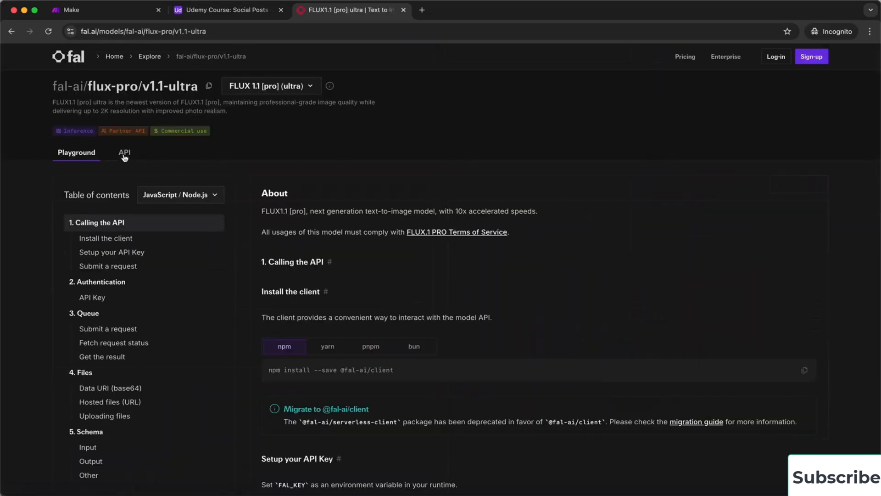
click(211, 198)
click(189, 298)
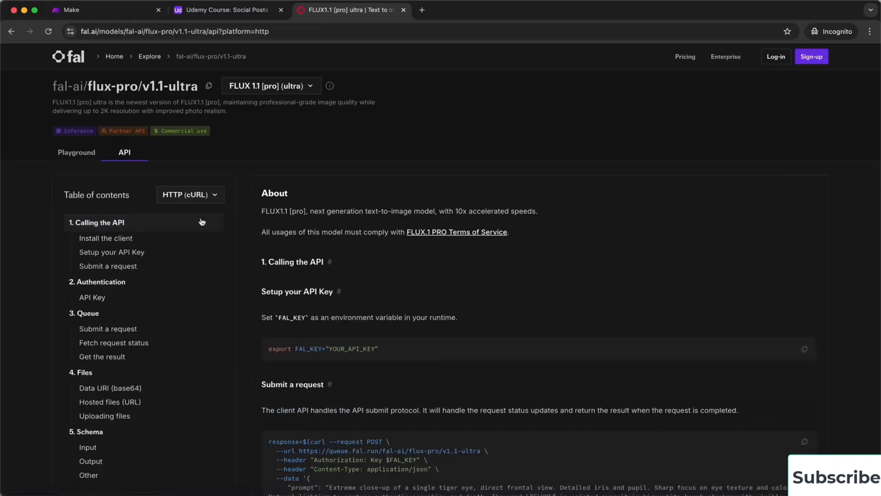
scroll(392, 287, down, 5)
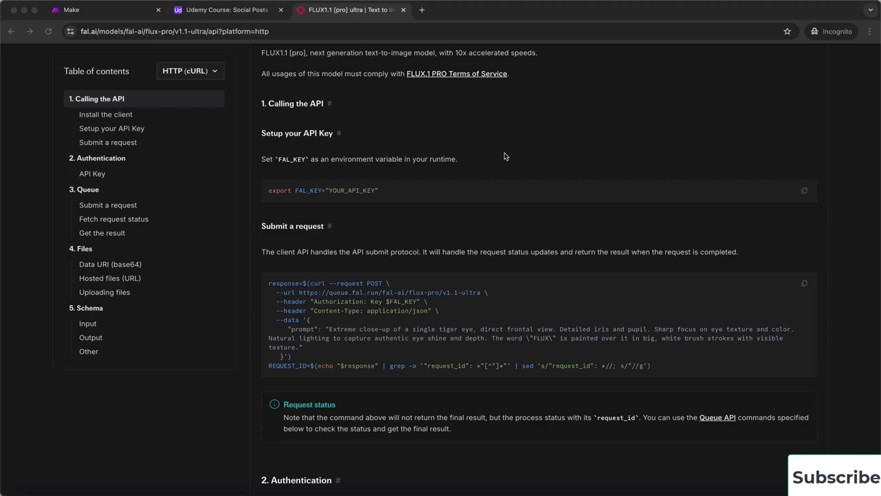
Load the Fal.ai custom app invite link in a new Make tab and review its actions
click(423, 13)
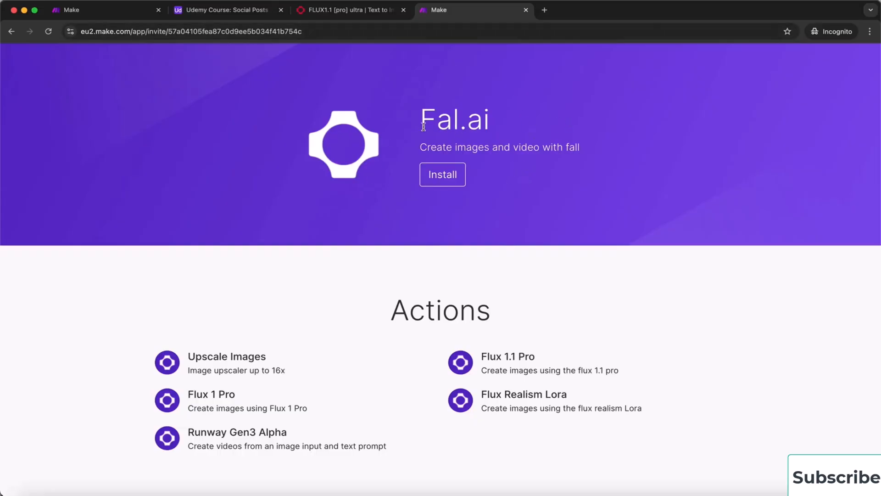
scroll(346, 358, down, 1)
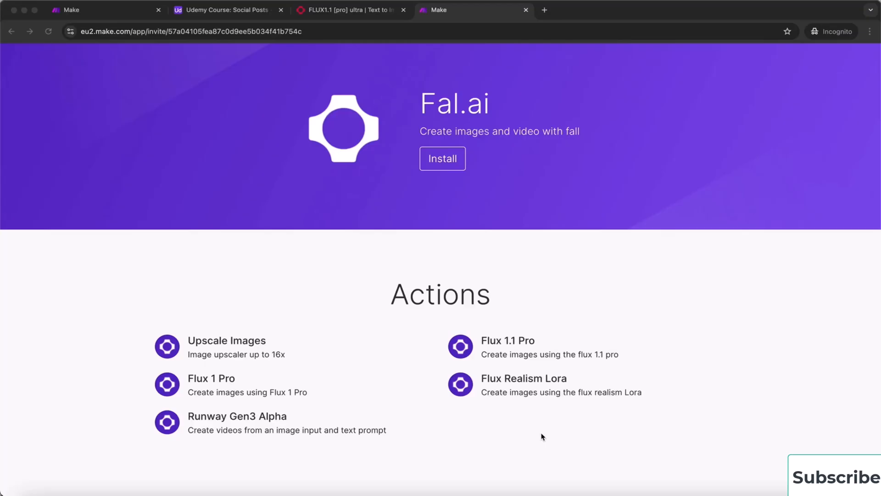
Install the Fal.ai app into the Make Automations organization and finish the wizard
click(440, 161)
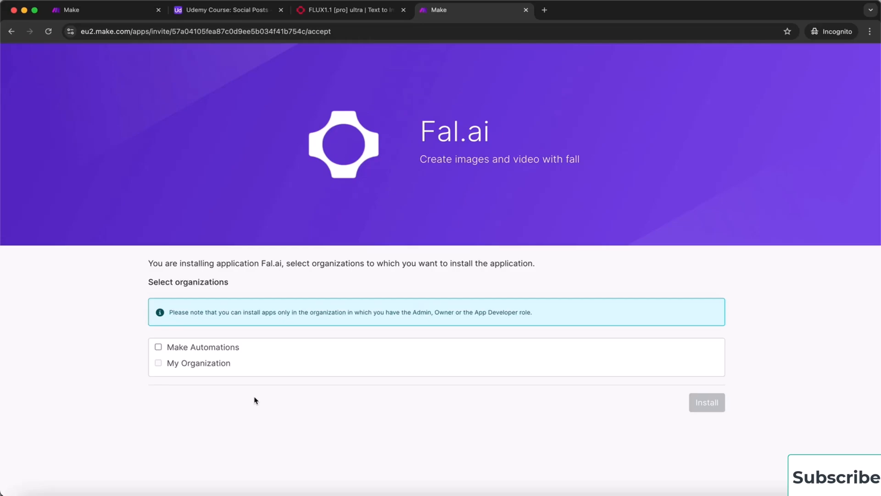
click(158, 348)
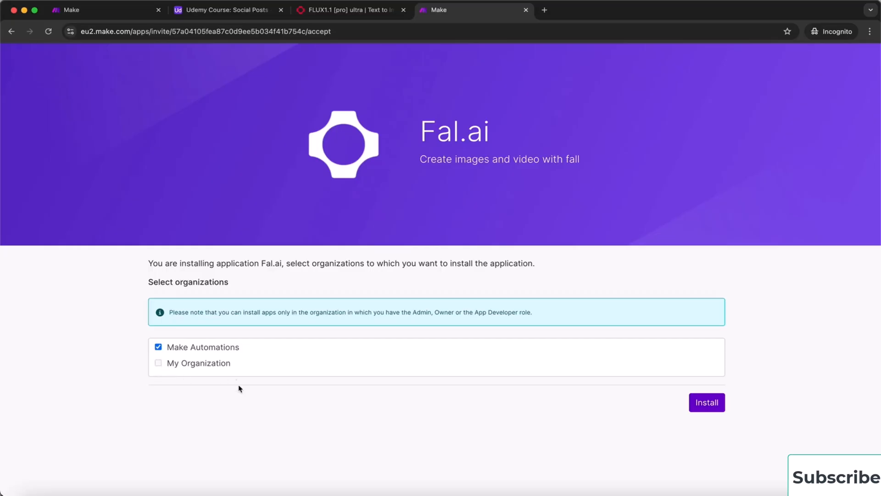
click(705, 403)
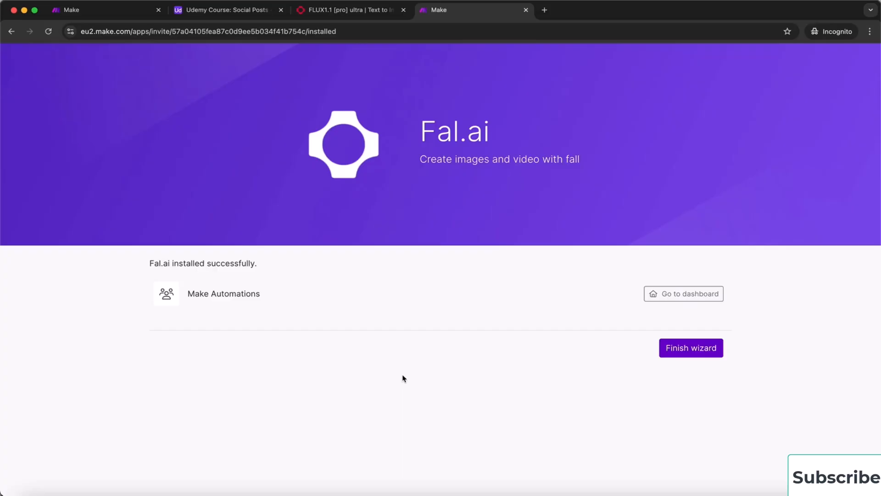
click(689, 357)
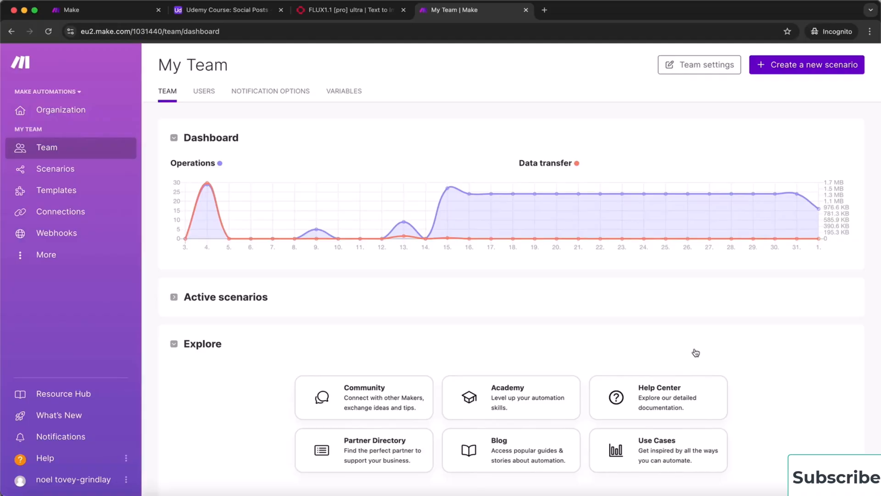
Check the organization's Installed Apps list for Fal.ai
click(85, 114)
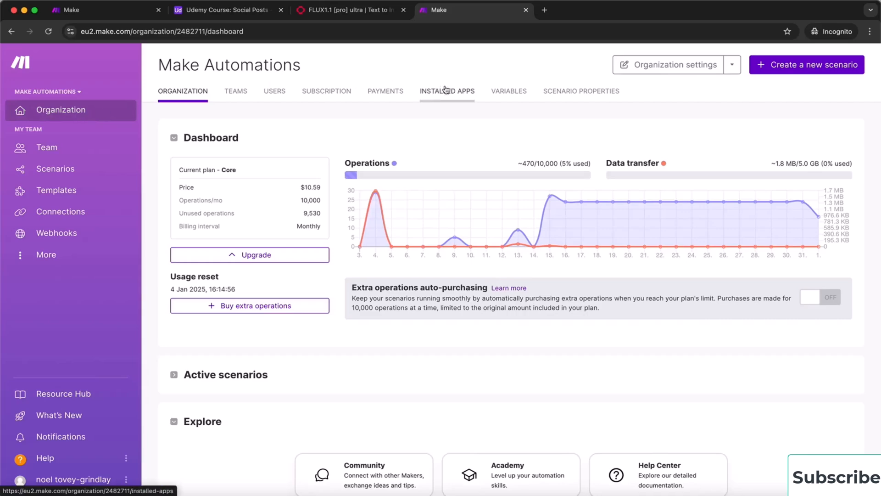
click(450, 92)
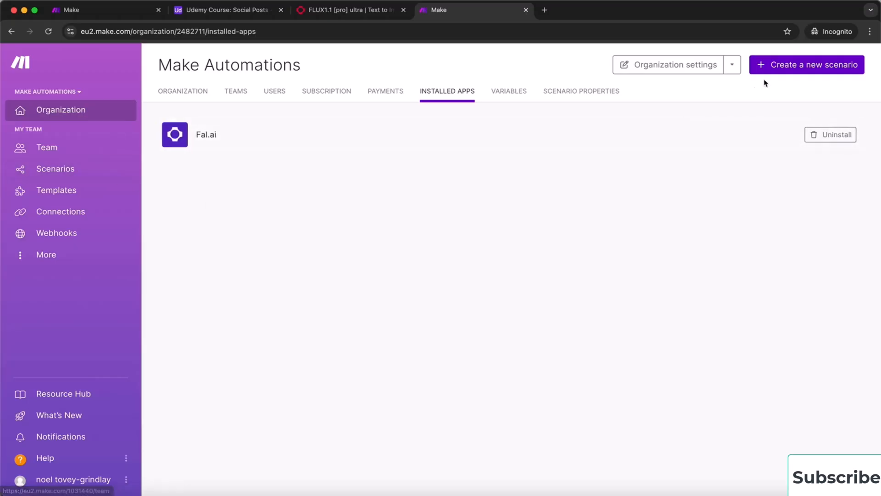
Create a new scenario with a Fal.ai Flux 1.1 Pro module
click(809, 66)
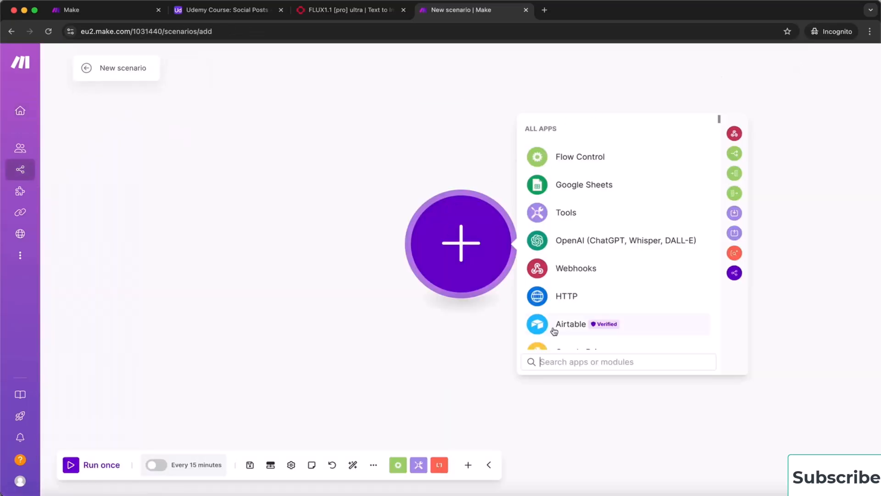
text(fal)
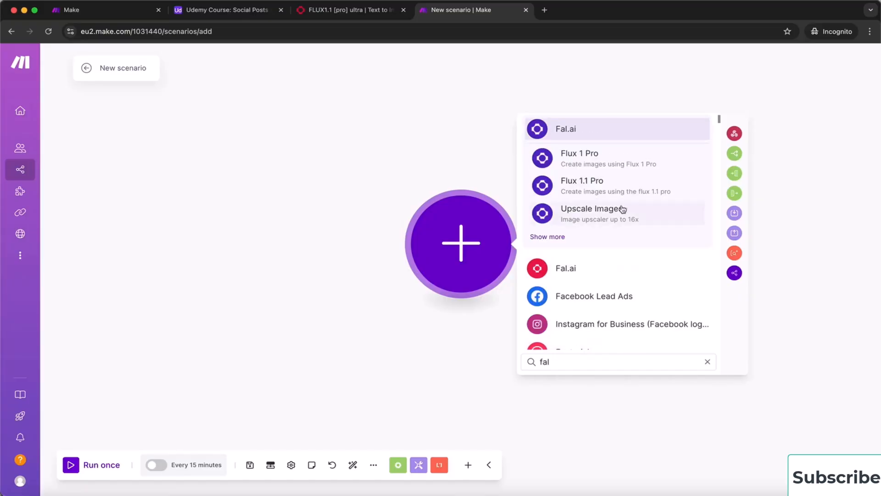
click(587, 186)
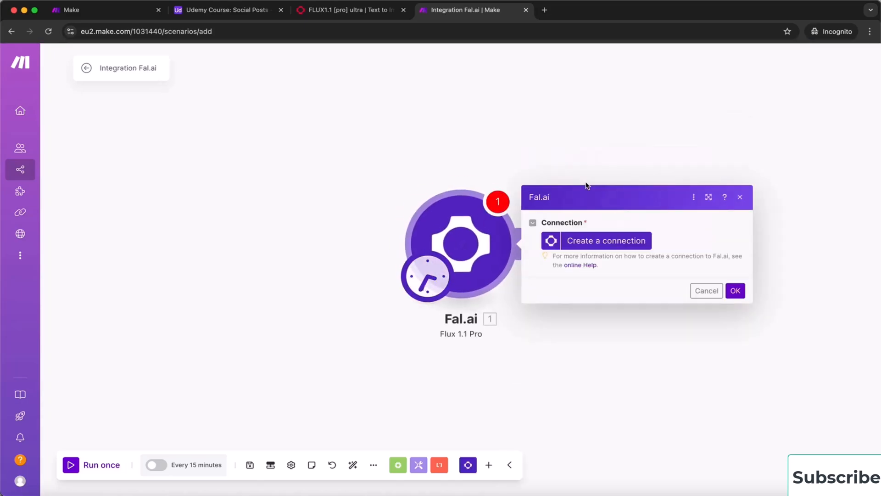
Start a new Fal.ai connection and name it Udemy
click(608, 242)
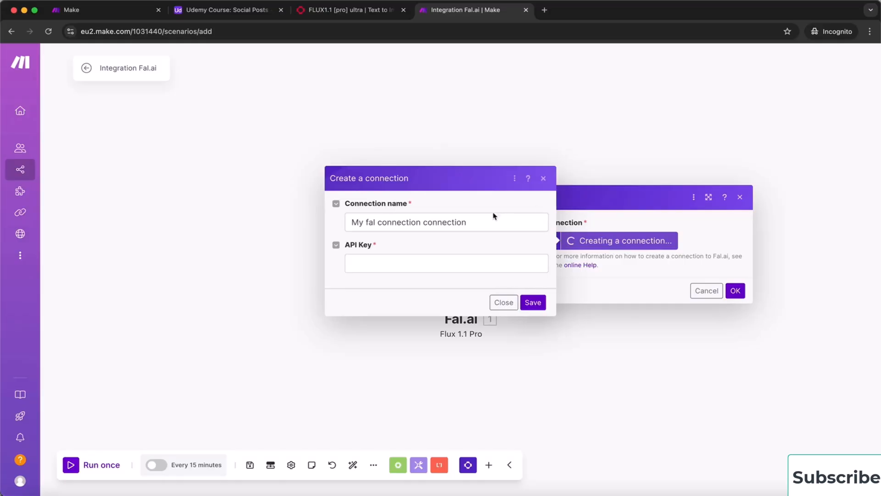
drag(480, 221, 350, 221)
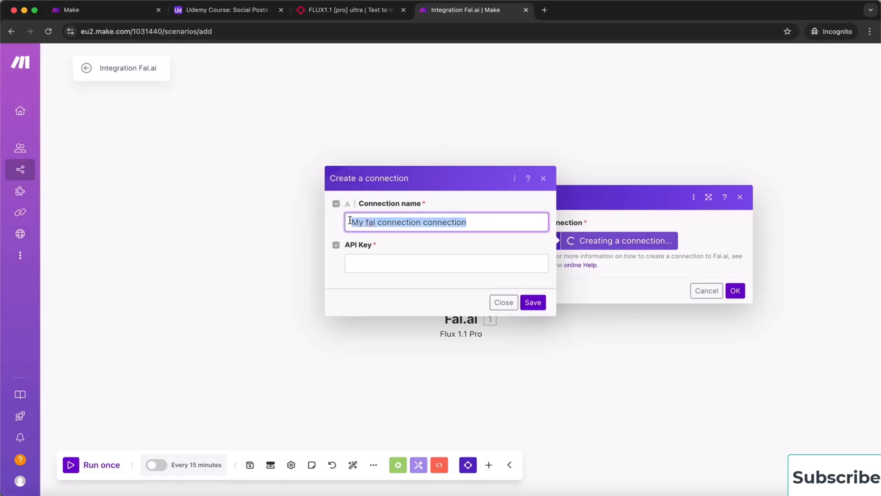
text(Udemy)
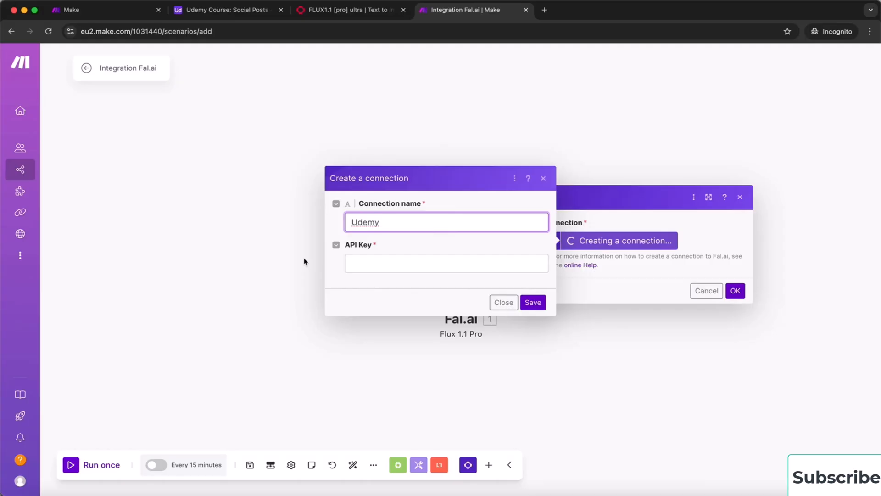
Go from the fal.ai homepage's Get Started through GitHub sign-in to GitHub's create-account page
click(356, 11)
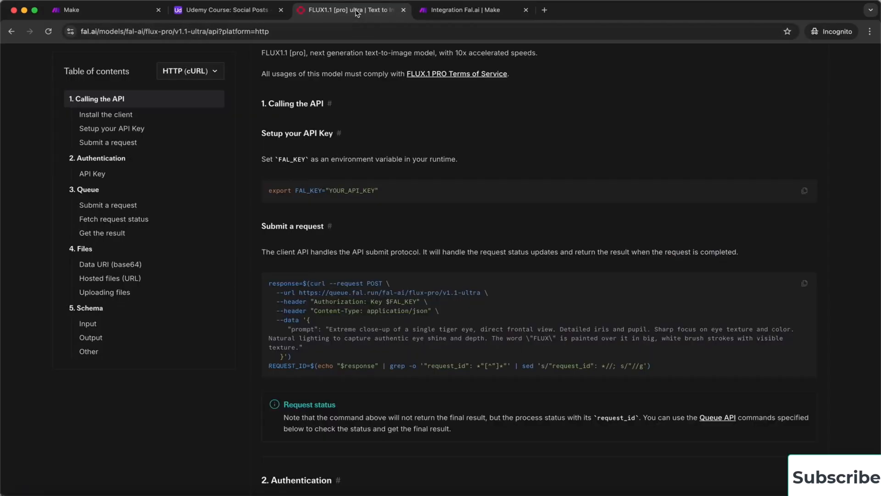
scroll(352, 130, up, 5)
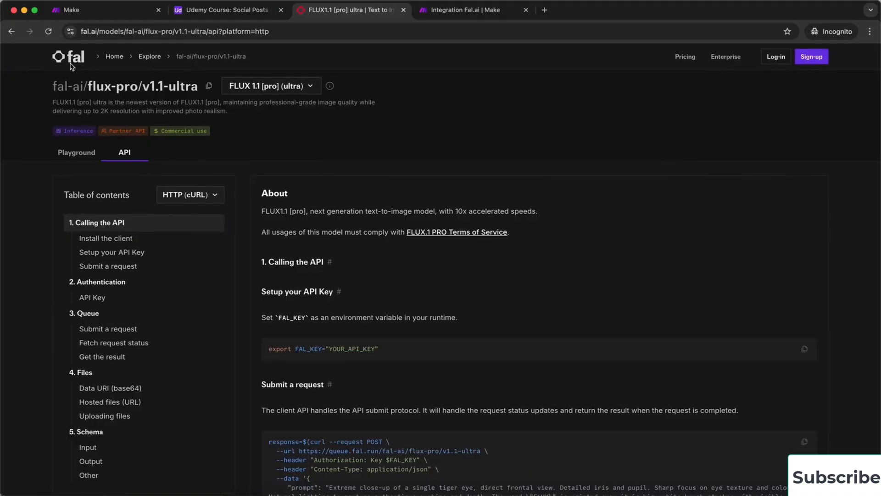
click(68, 63)
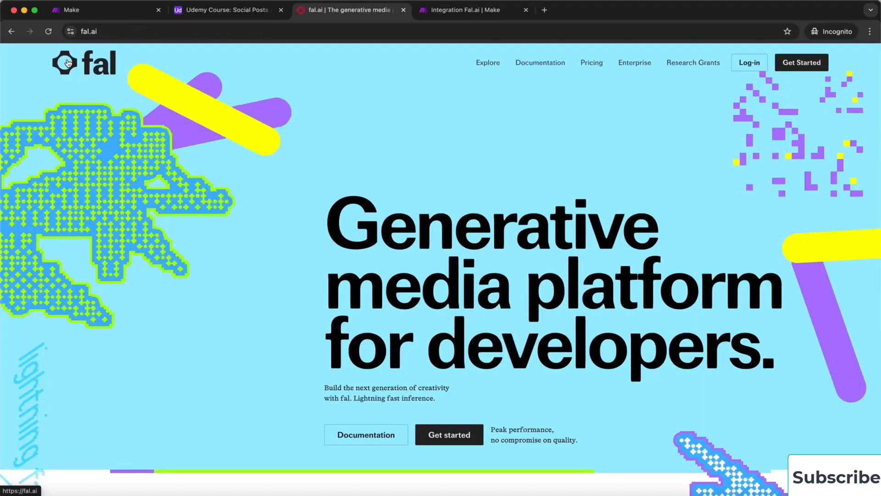
click(806, 63)
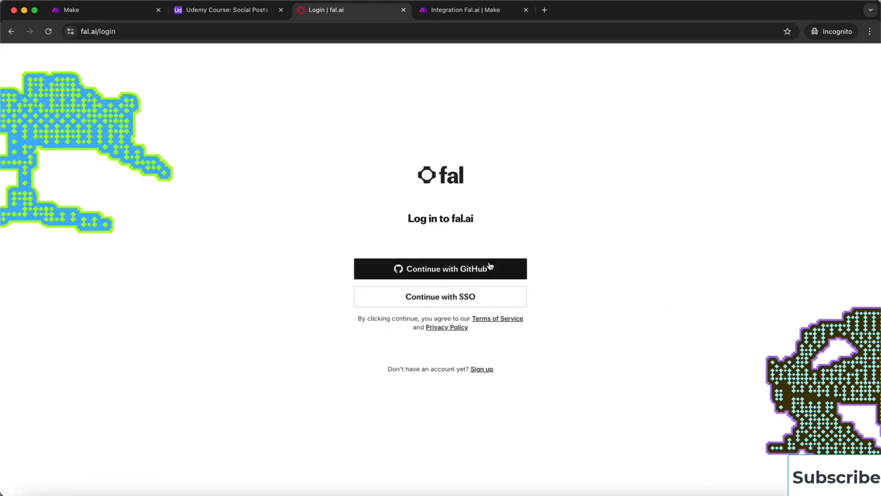
click(485, 369)
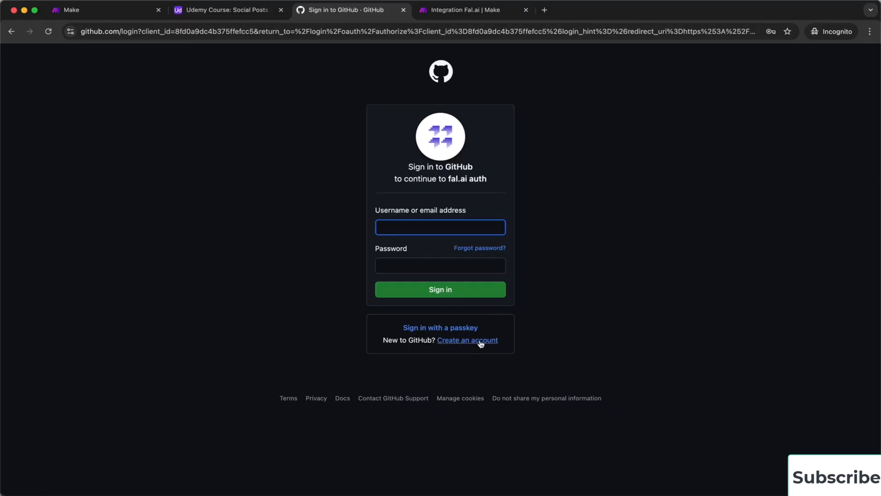
click(460, 342)
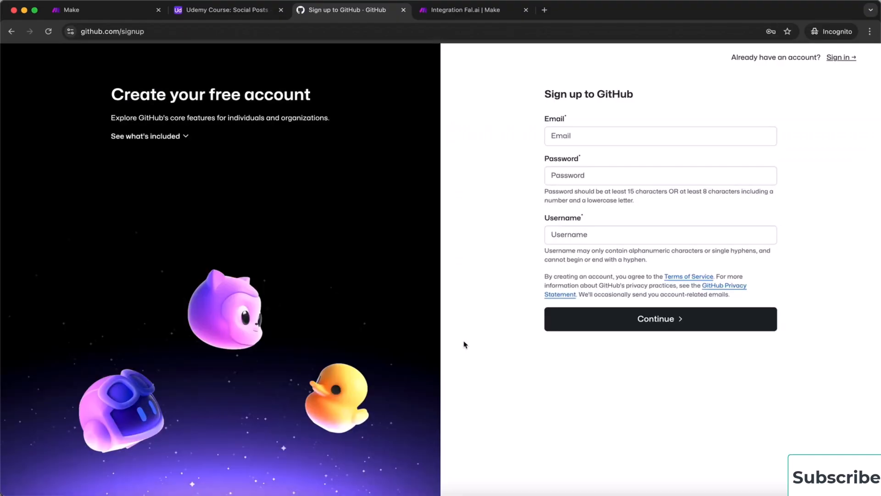
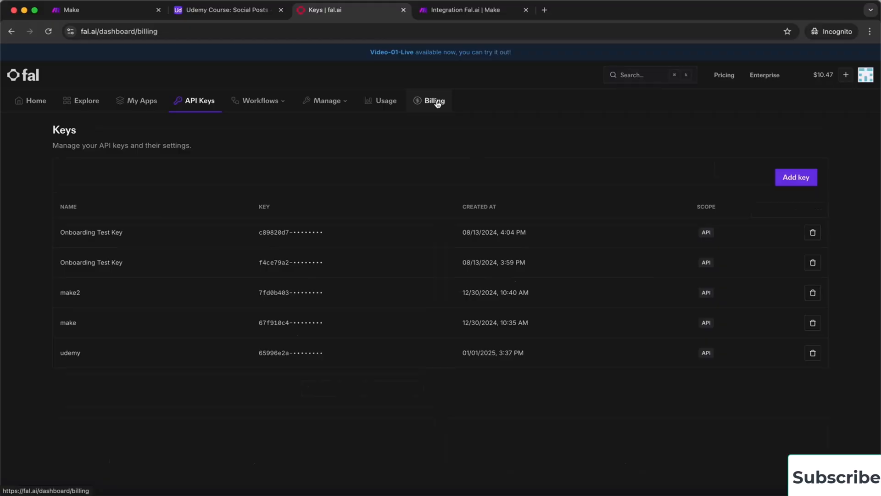
Open the fal.ai Billing page and look over the balance
click(438, 105)
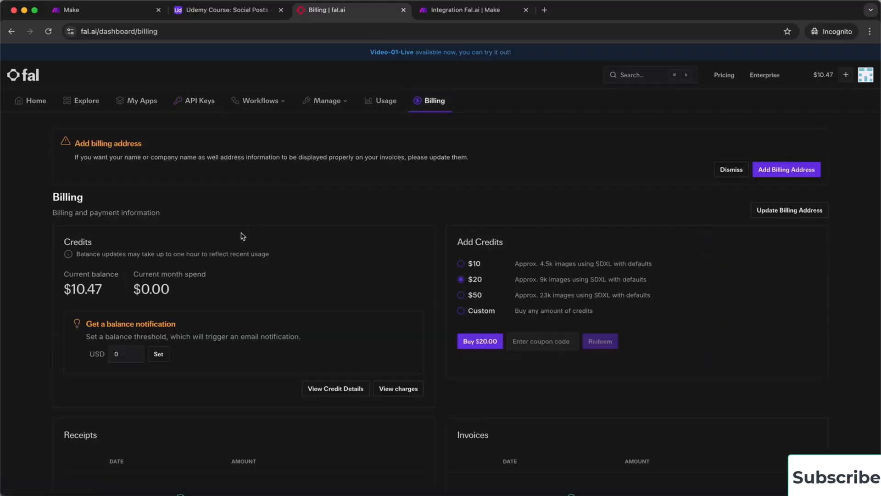
scroll(255, 289, down, 3)
scroll(255, 291, up, 2)
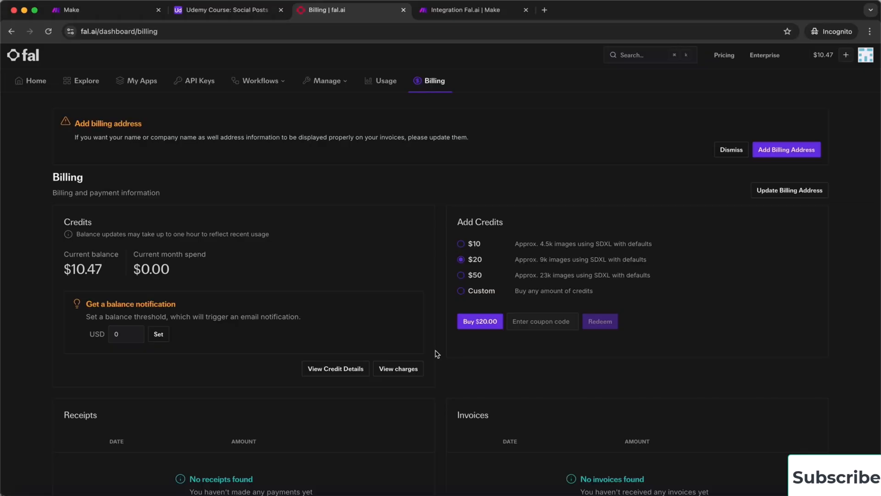
Try buying a custom $5 credit amount, then clear the field after the $10 minimum error
click(461, 293)
click(472, 321)
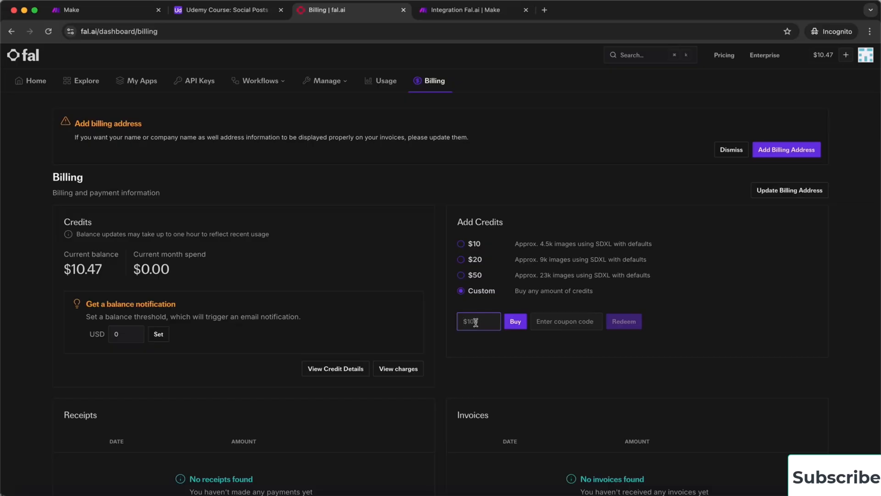
text(1)
key(BackSpace)
text(5)
click(517, 327)
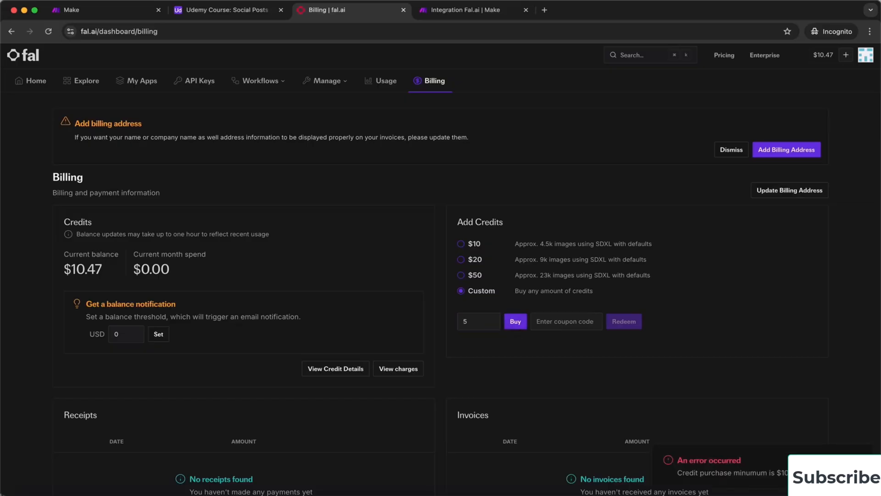
click(476, 320)
key(BackSpace)
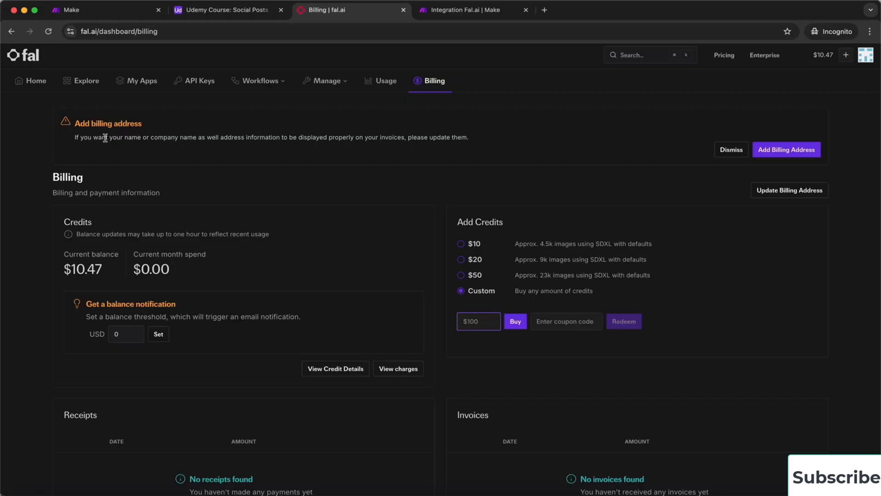
Open the Model Gallery and view the flux-pro/v1.1-ultra model page
click(90, 86)
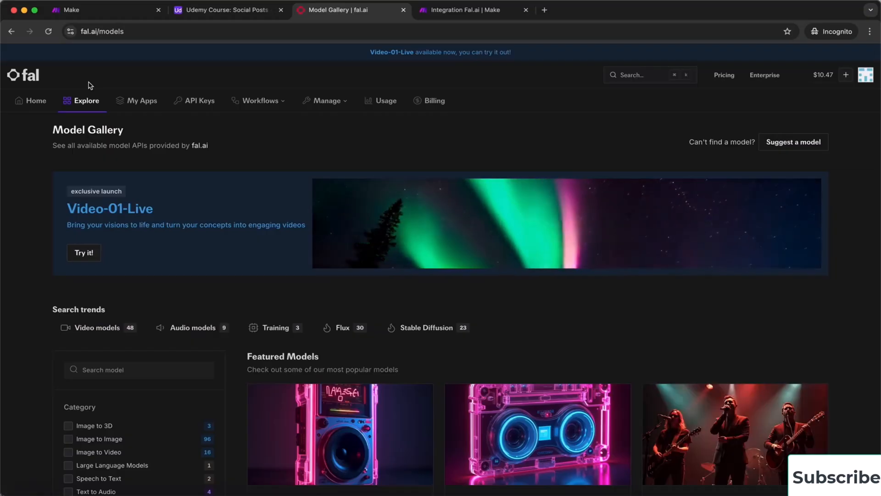
scroll(612, 336, down, 7)
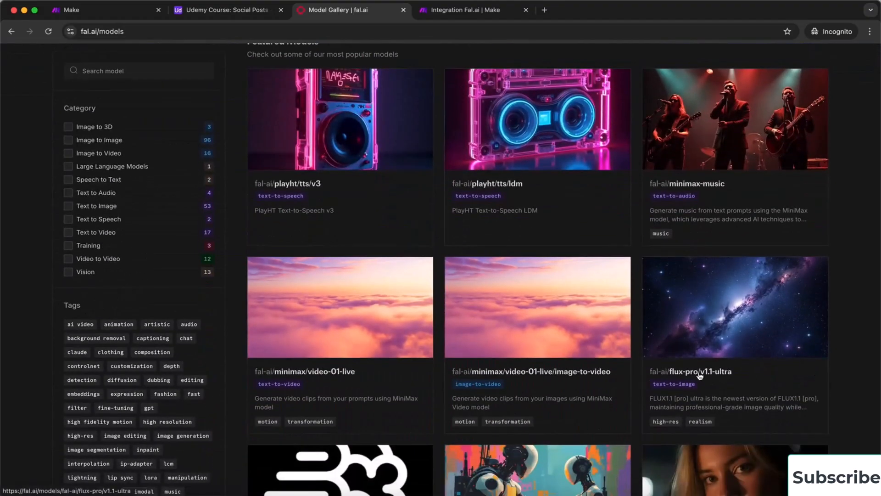
click(703, 375)
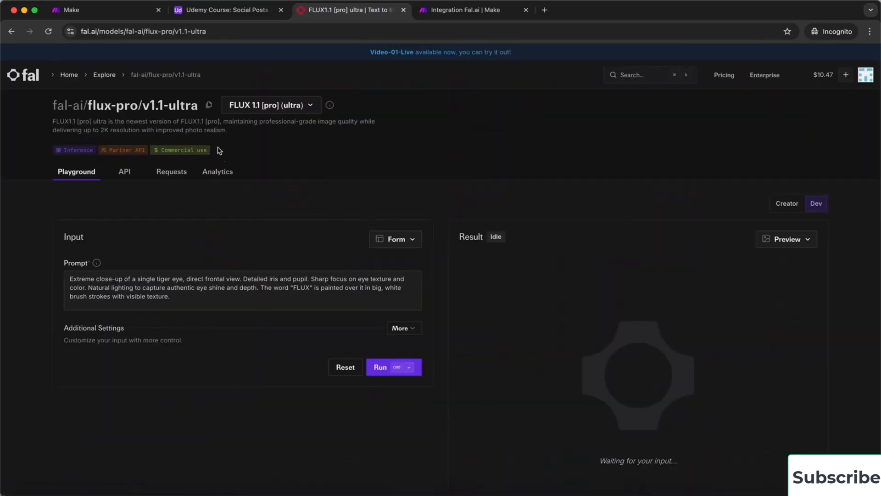
scroll(309, 190, down, 5)
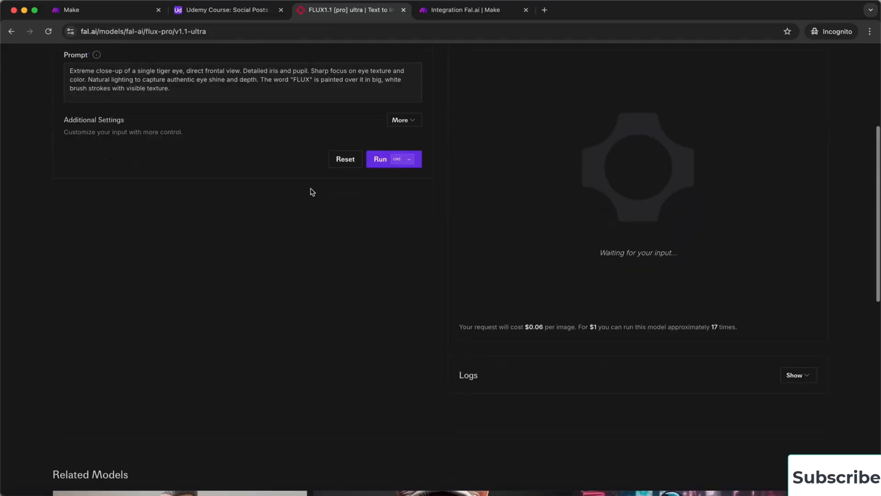
drag(487, 327, 452, 317)
scroll(452, 316, up, 4)
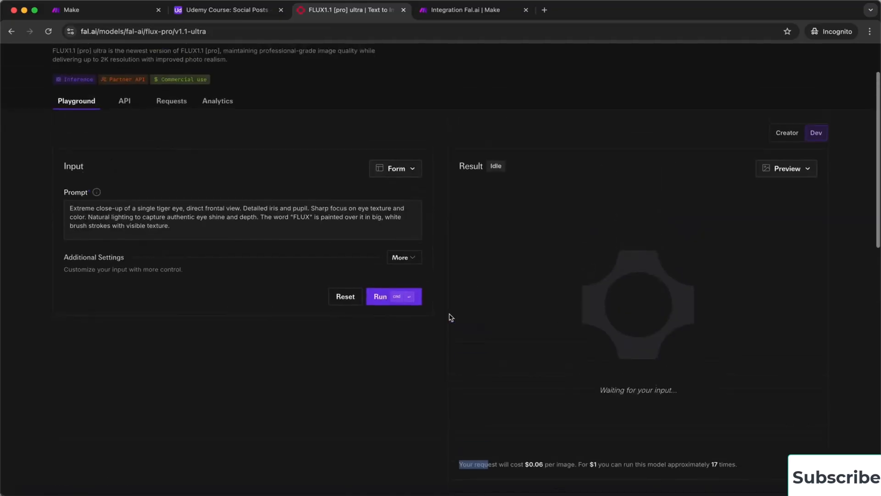
scroll(450, 316, down, 3)
click(491, 336)
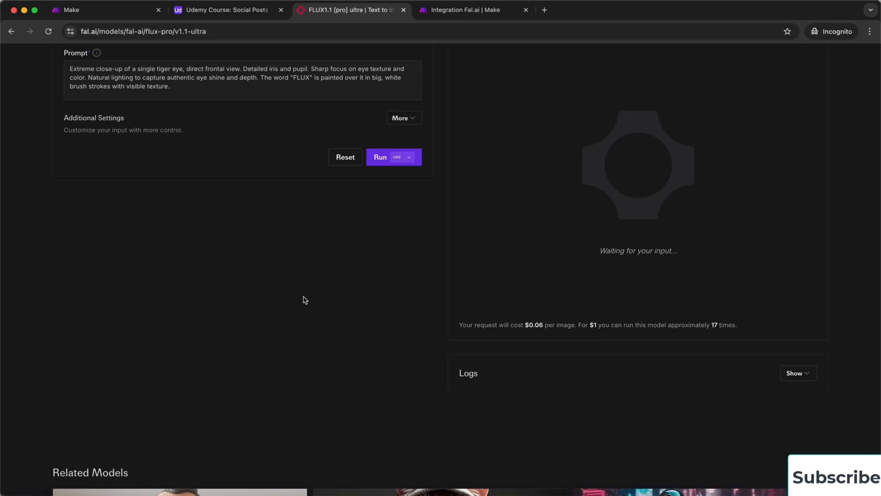
scroll(303, 299, up, 5)
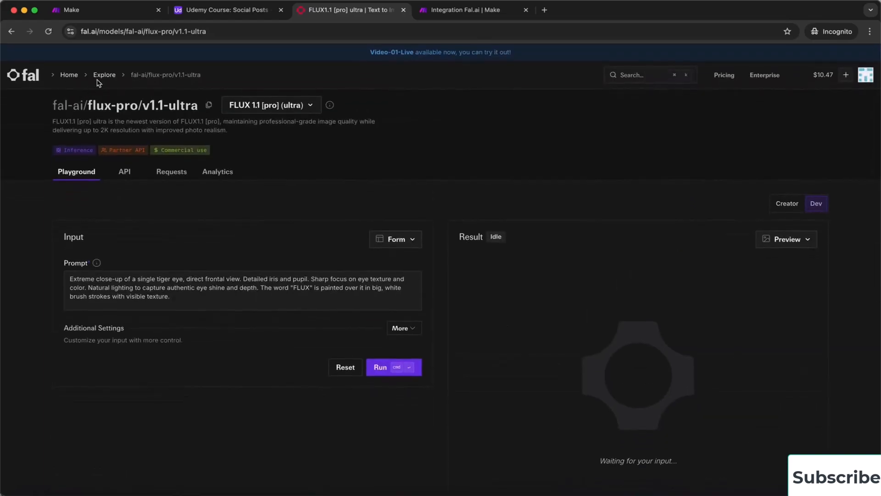
View the playht/tts/ldm model page, then browse more Model Gallery cards
click(104, 75)
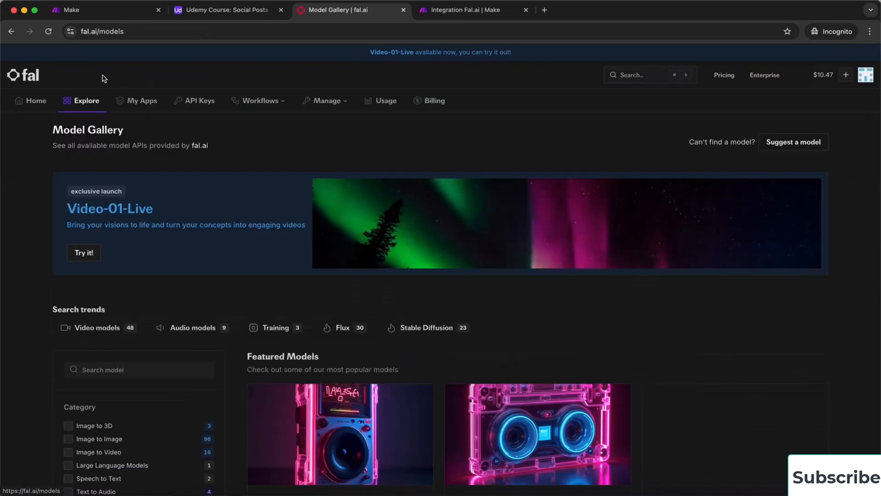
scroll(599, 279, down, 5)
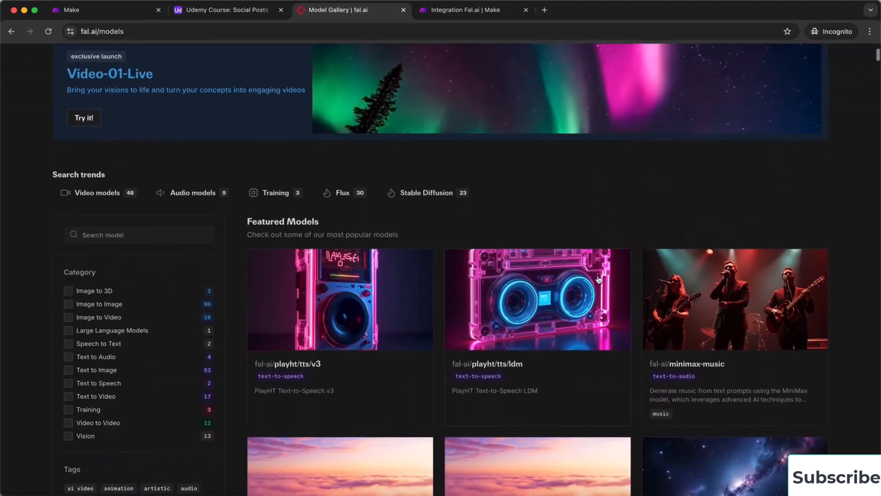
click(515, 365)
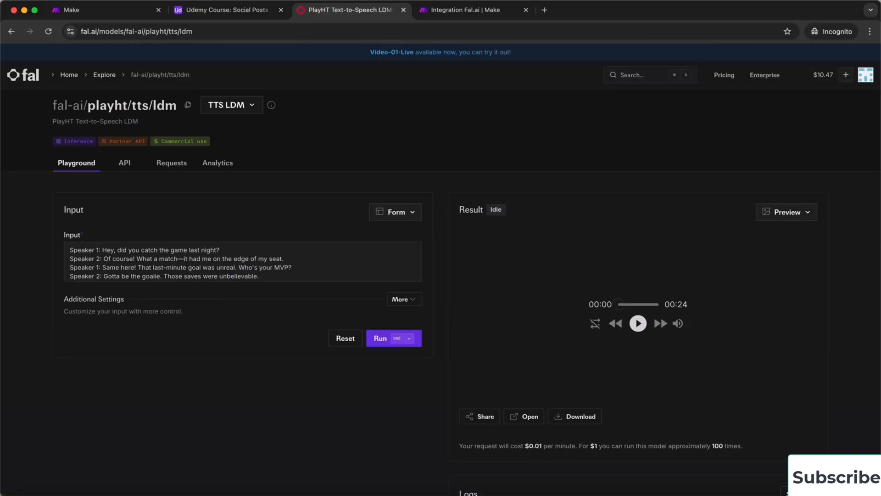
click(11, 31)
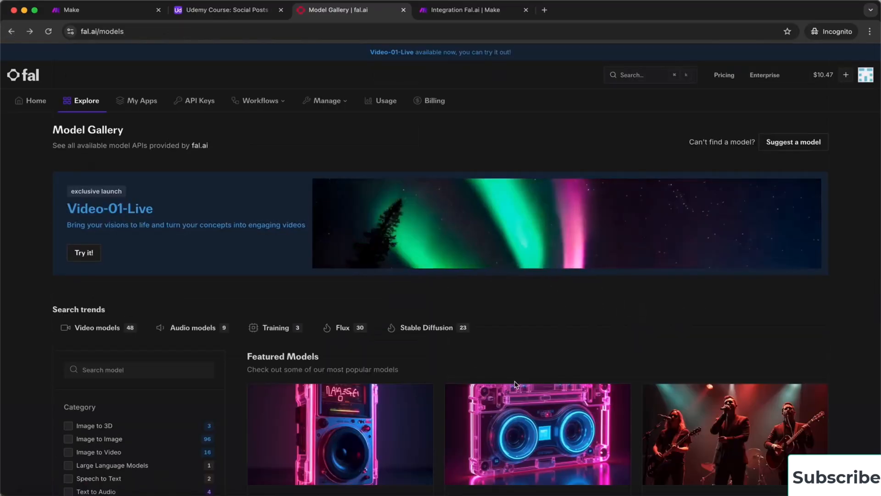
scroll(518, 331, down, 8)
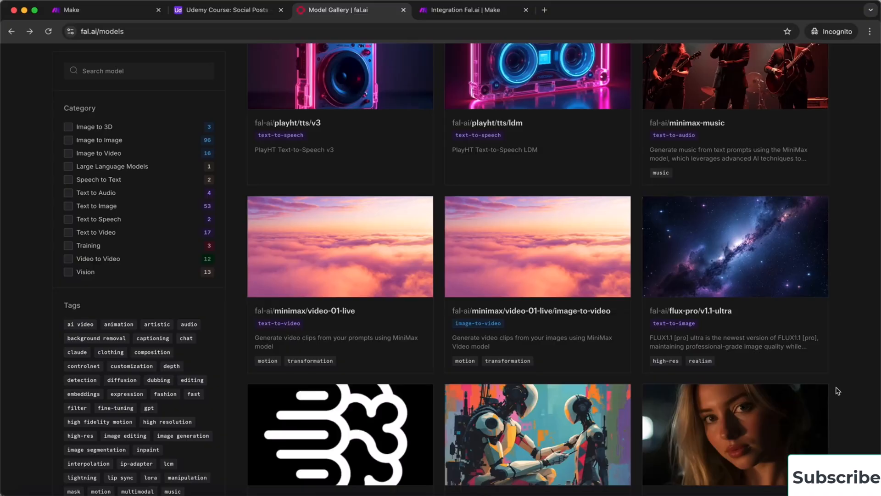
scroll(838, 391, down, 1)
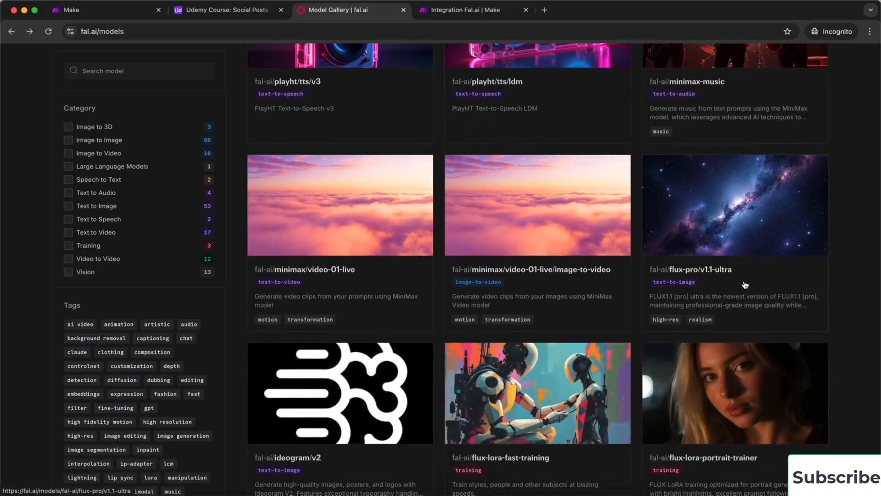
scroll(855, 305, down, 3)
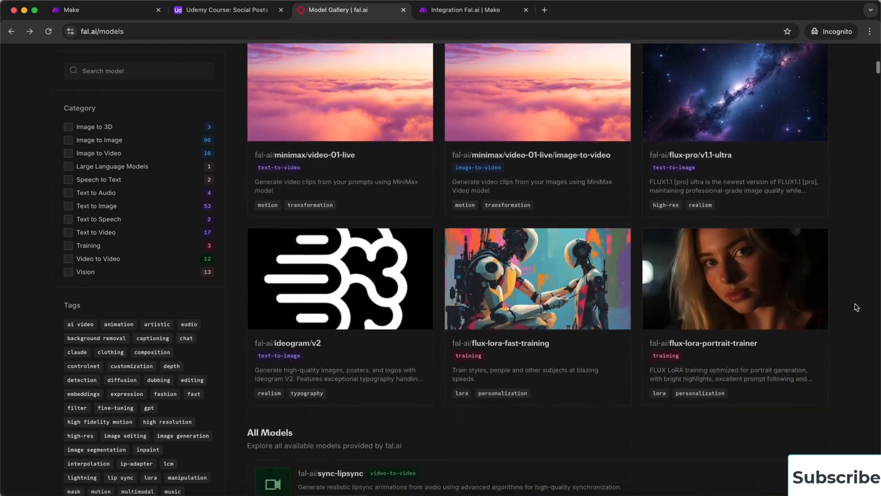
In the Fal.ai integration scenario, add a new module and browse the Fal.ai actions list
click(468, 9)
click(426, 136)
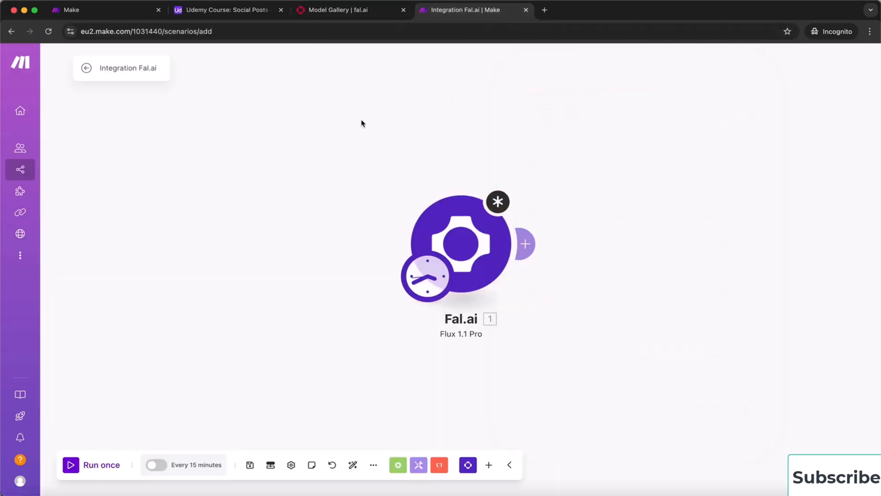
right_click(306, 111)
click(322, 118)
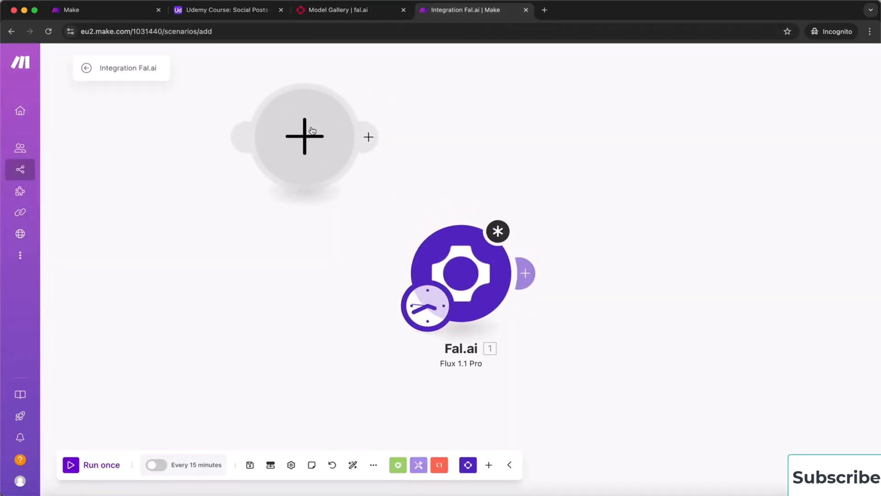
click(320, 123)
click(391, 106)
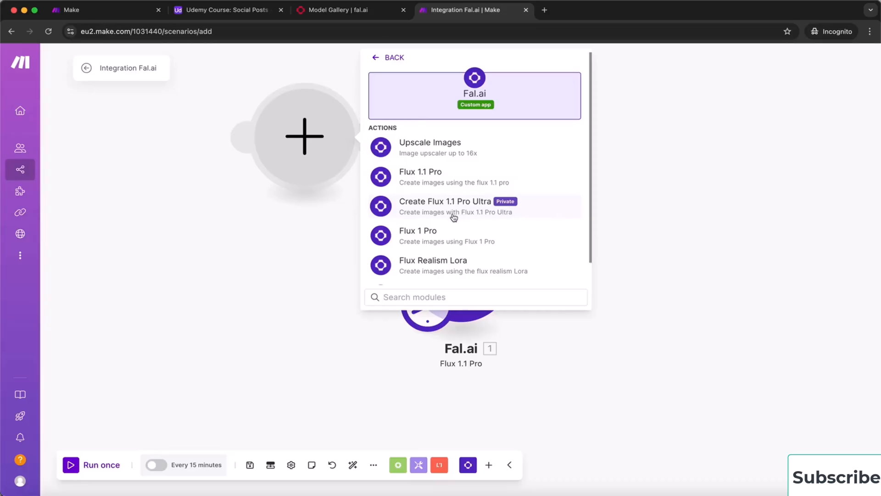
scroll(502, 238, down, 1)
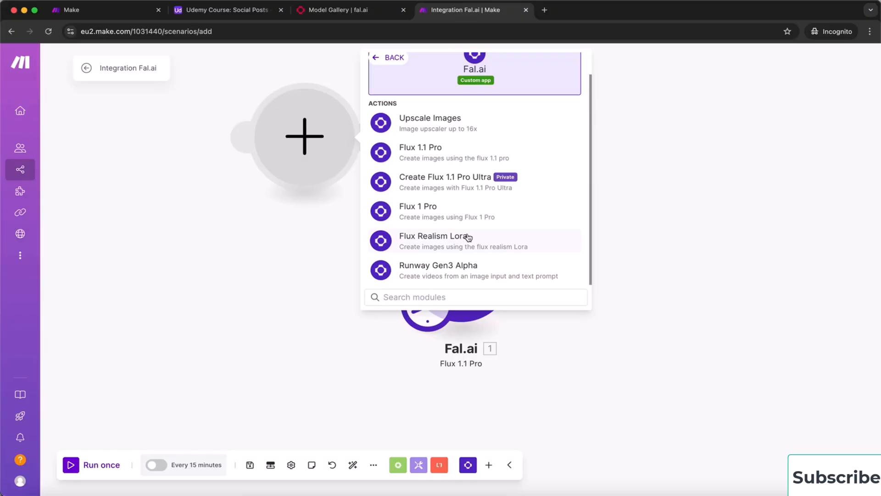
click(695, 138)
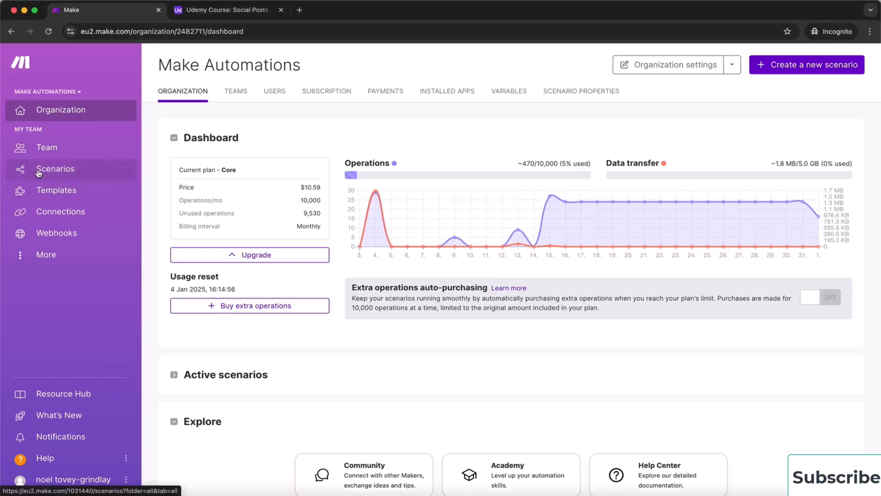
Open the Scenarios list and check the Uncategorized folder
click(61, 170)
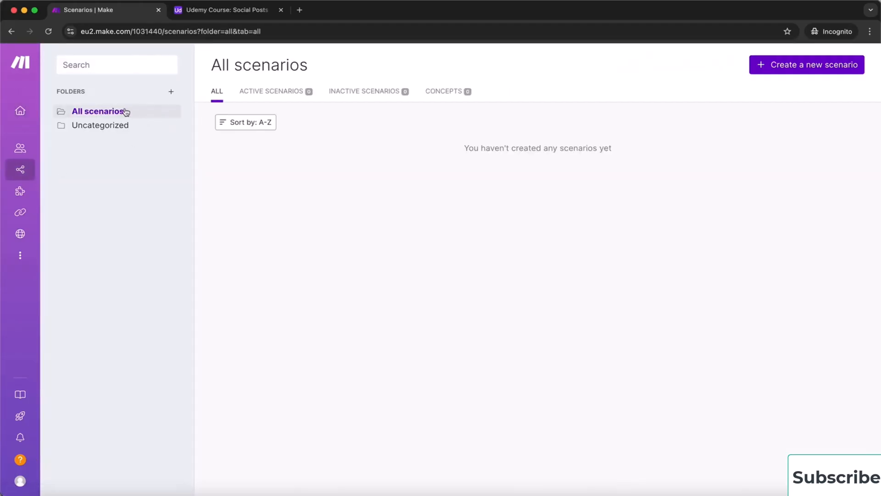
click(116, 132)
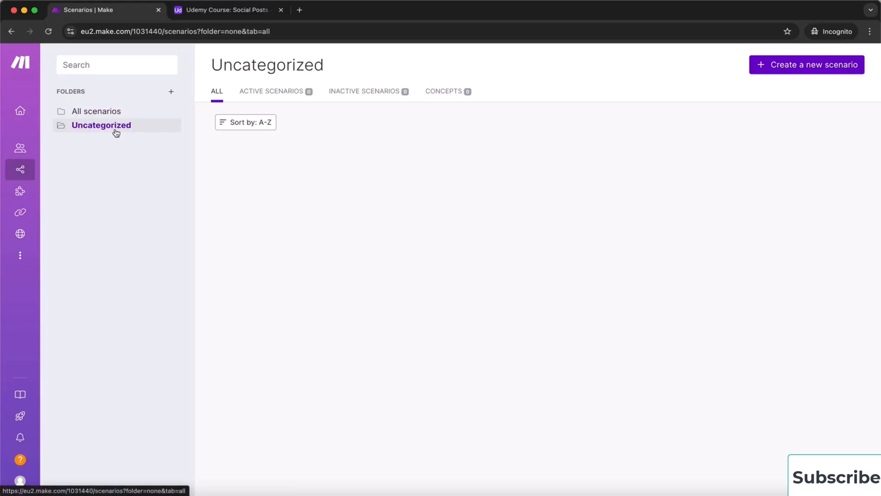
click(108, 113)
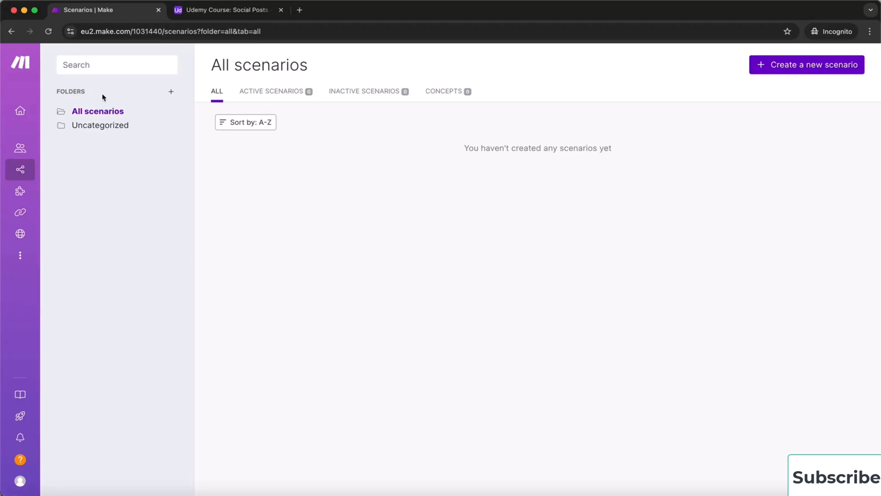
Create a scenario folder named 'Udemy Course' and open it
click(172, 94)
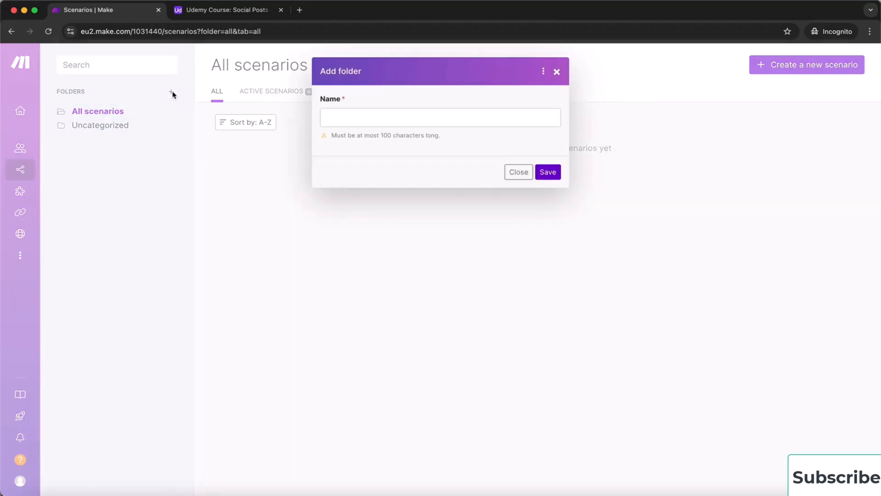
click(352, 122)
text(Udemy )
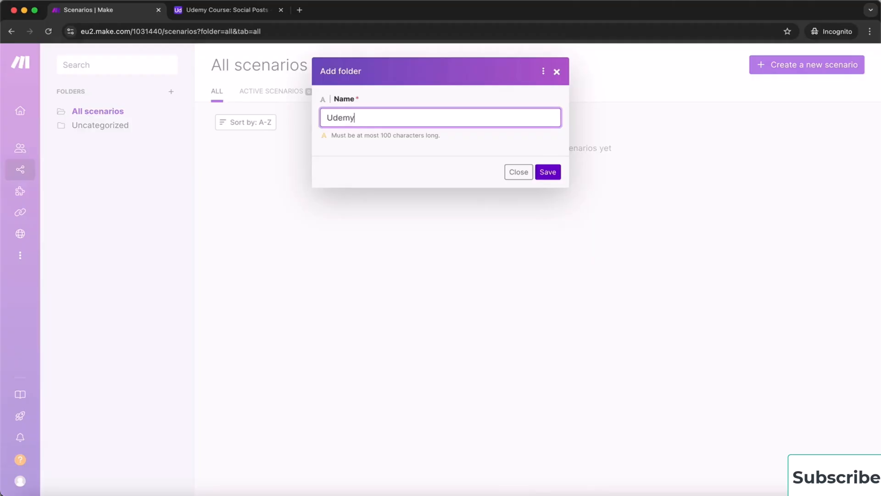
text(Course)
click(547, 173)
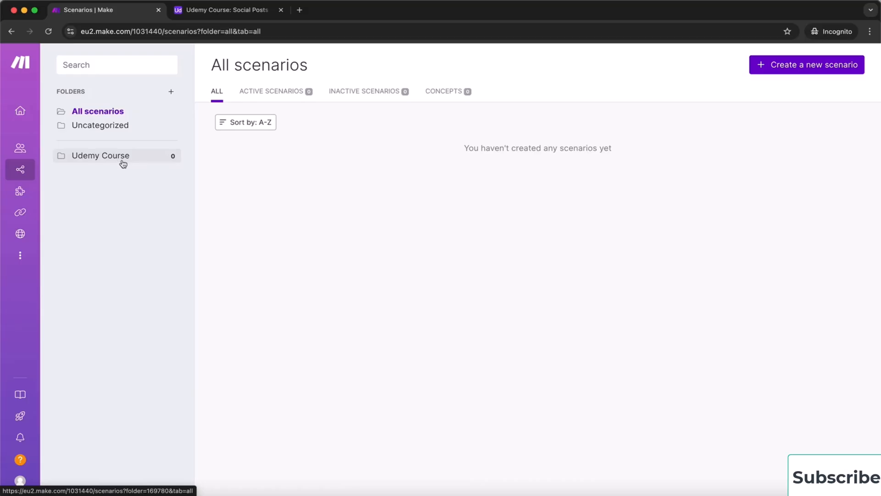
click(102, 161)
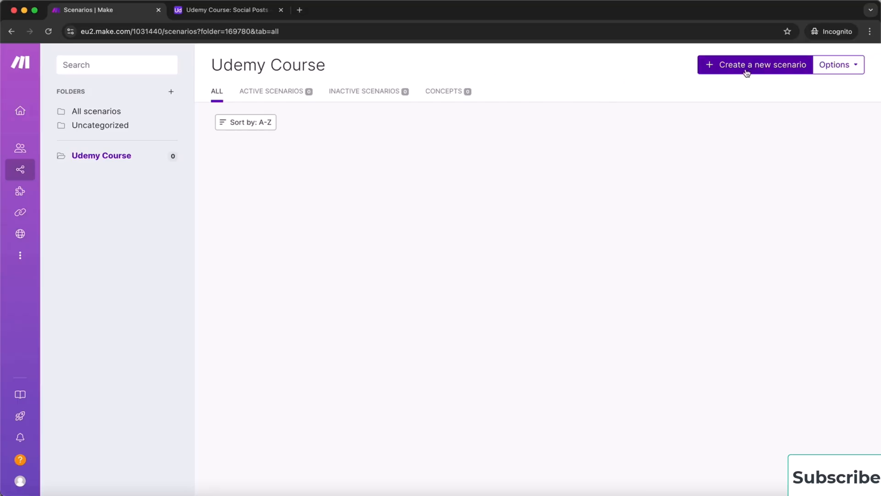
Create a new scenario in the folder with an Airtable Watch Records trigger
click(760, 72)
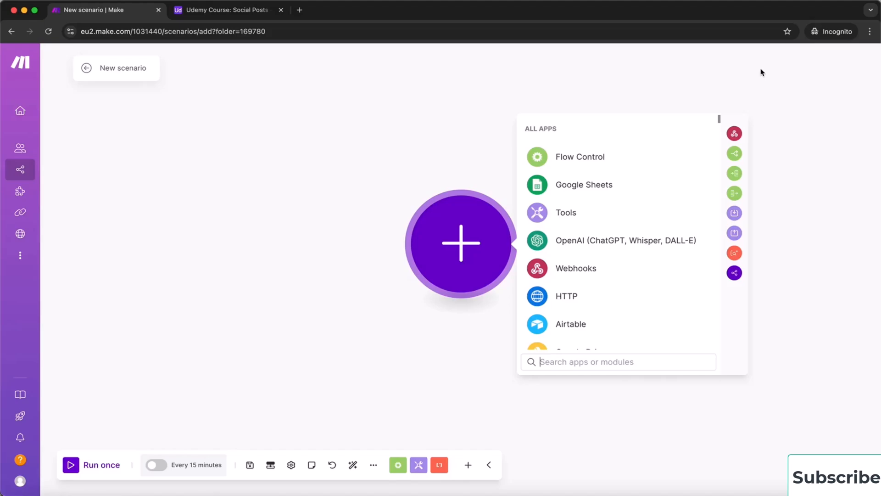
click(567, 330)
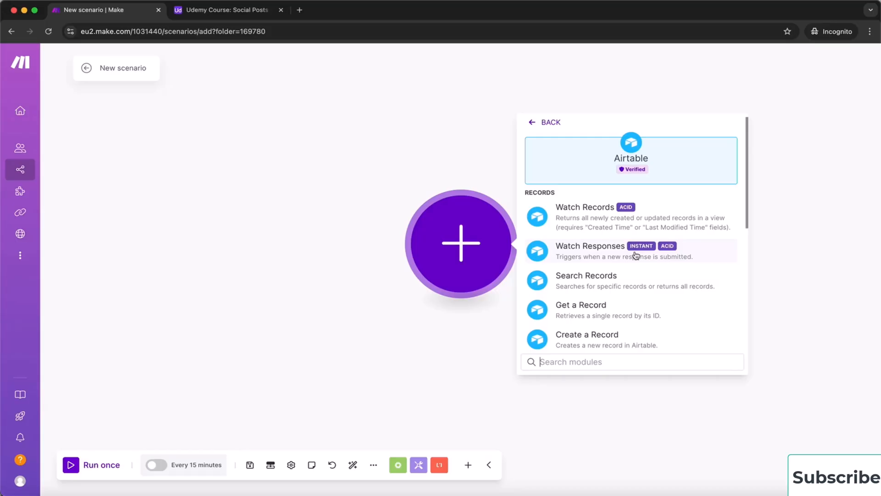
drag(574, 248, 584, 212)
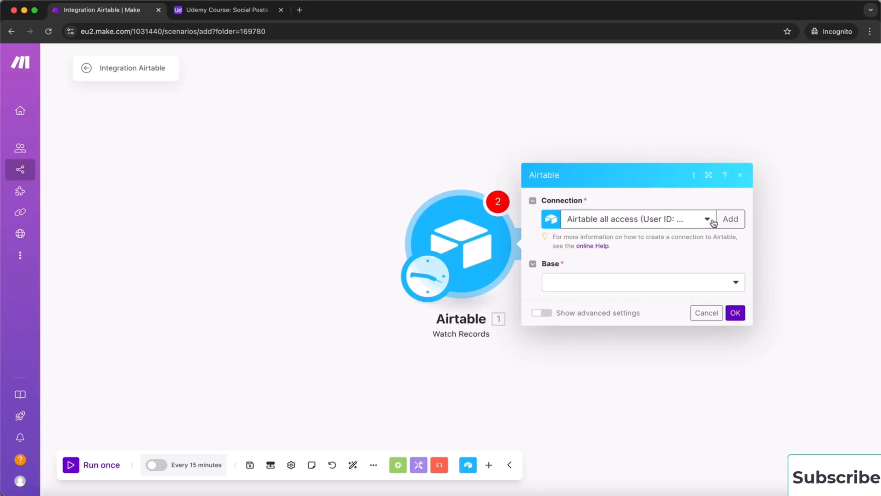
Keep the existing connection, set Base to Udemy Course and Table to Social Posts
click(703, 221)
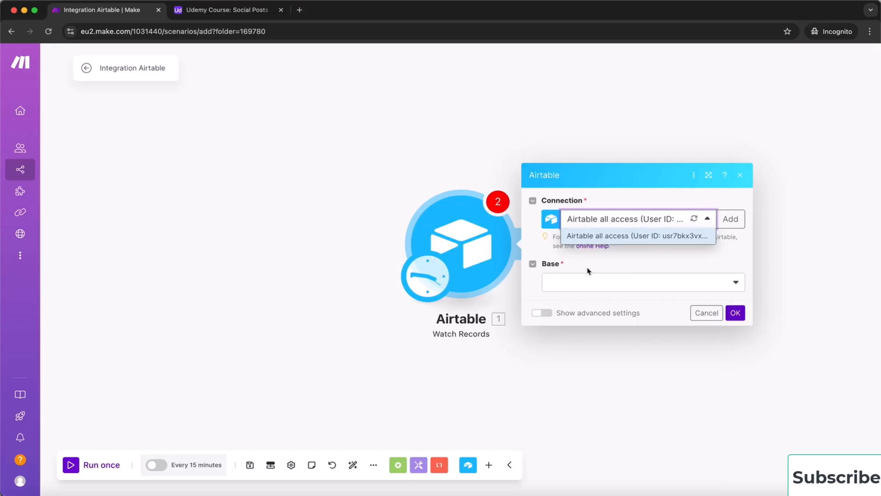
click(634, 257)
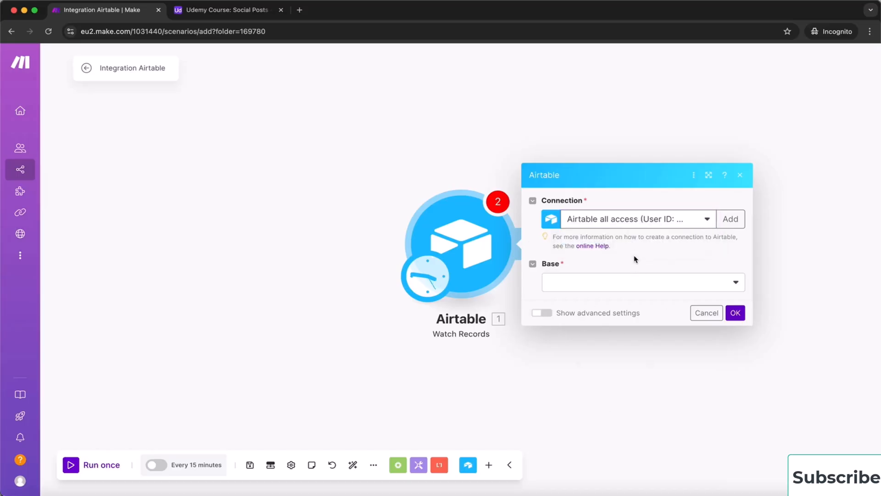
click(656, 287)
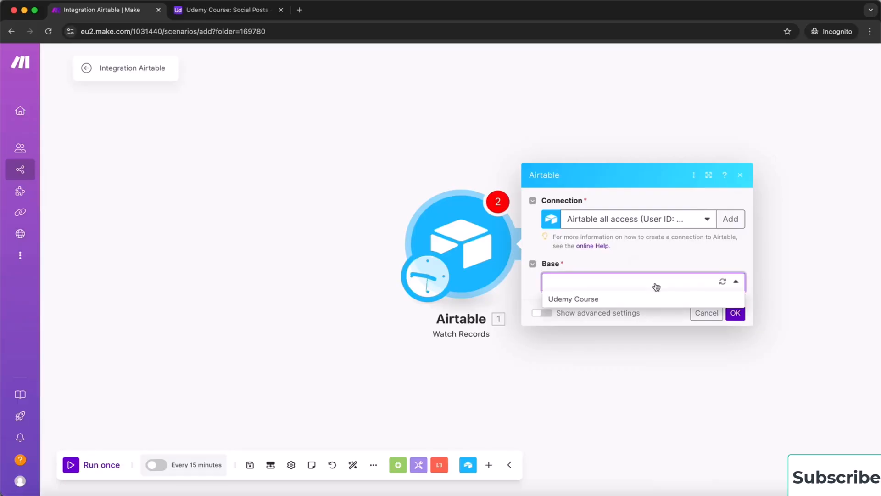
click(587, 299)
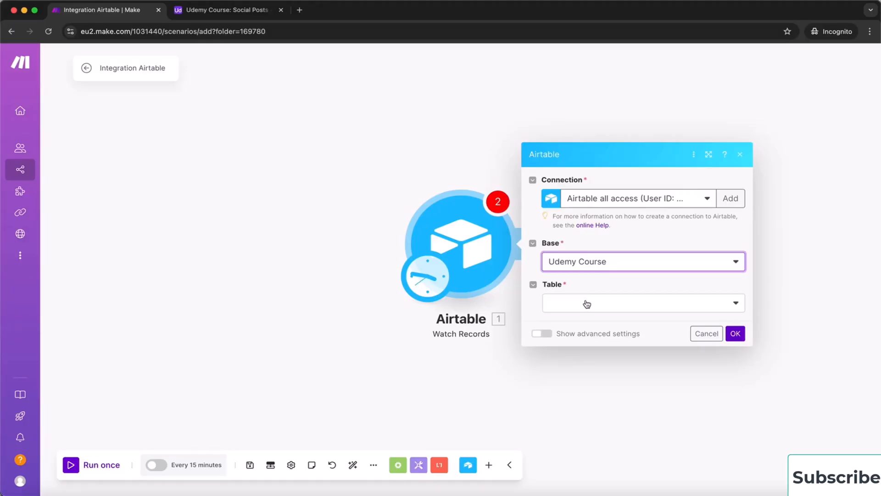
click(586, 303)
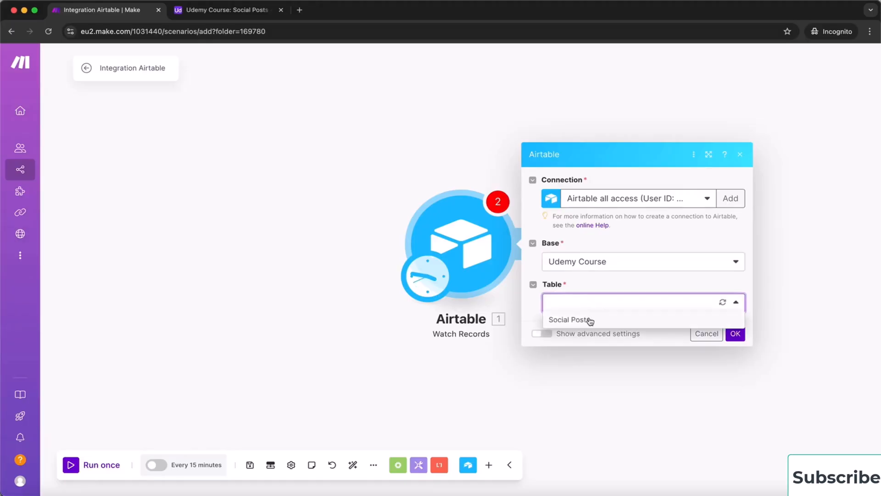
click(590, 320)
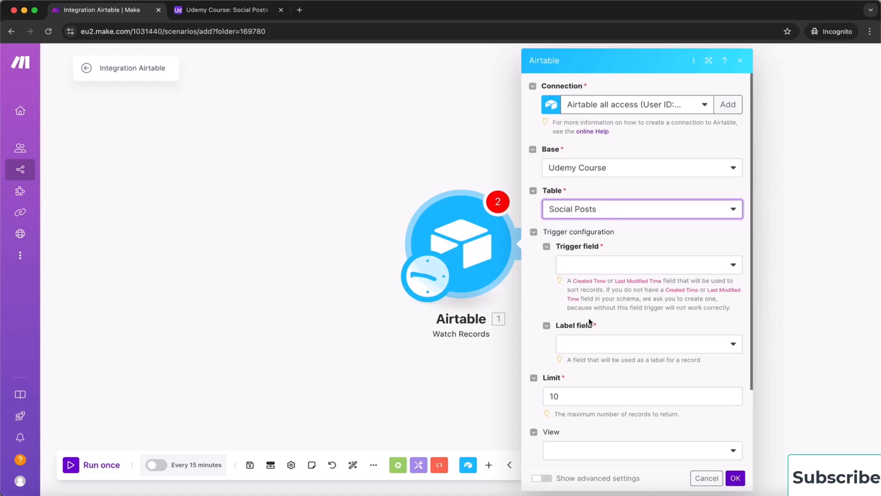
click(220, 10)
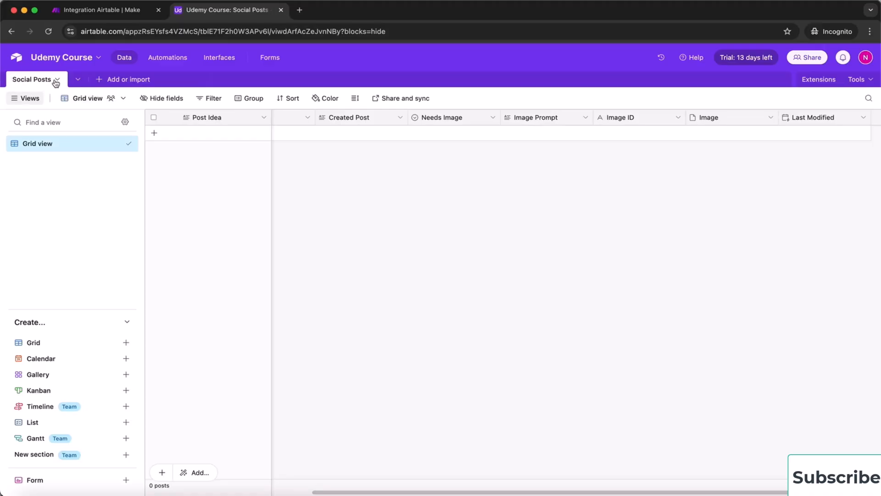
Switch back to the Integration Airtable scenario in Make
click(115, 11)
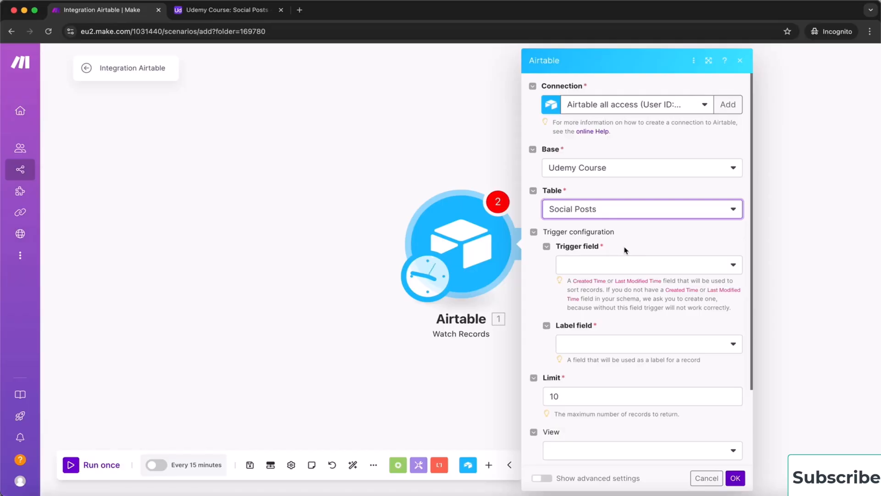
Set the Trigger field to Last Modified and the Label field to Post Idea
click(659, 265)
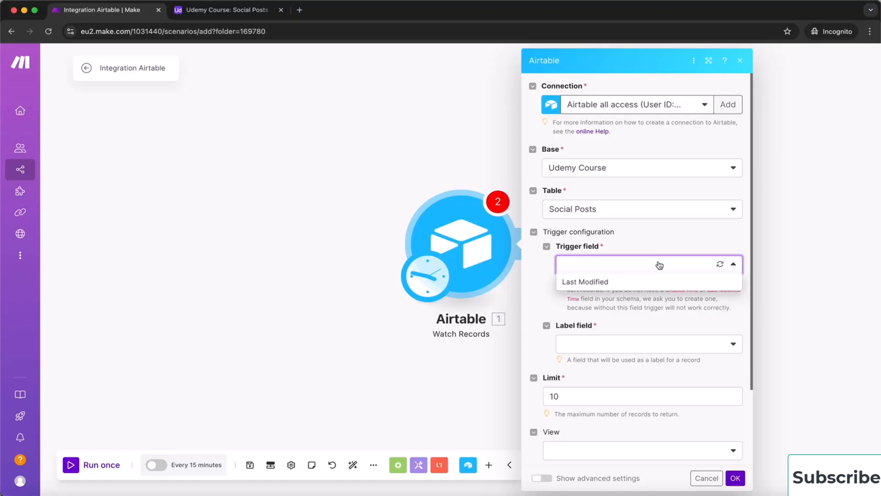
click(620, 281)
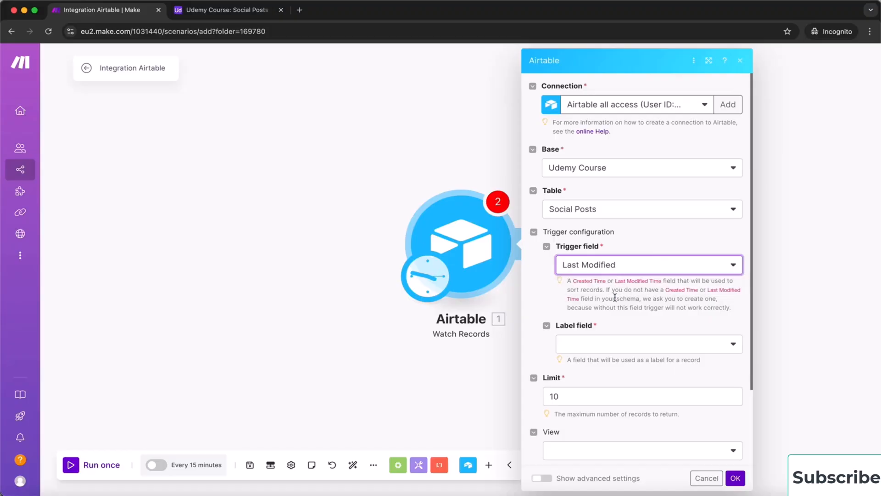
click(661, 344)
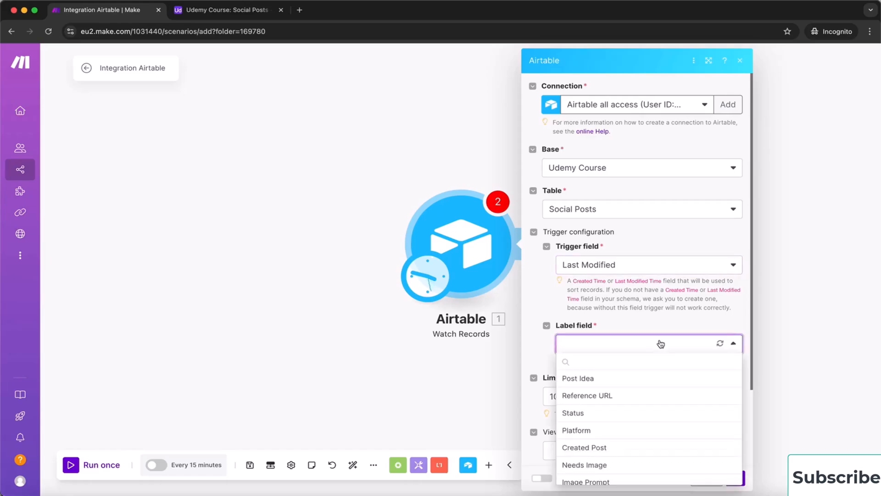
click(605, 379)
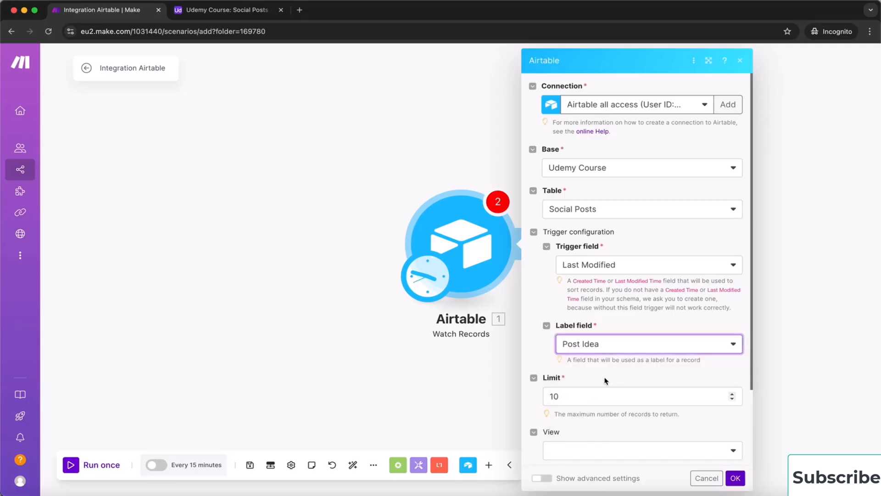
scroll(569, 379, down, 3)
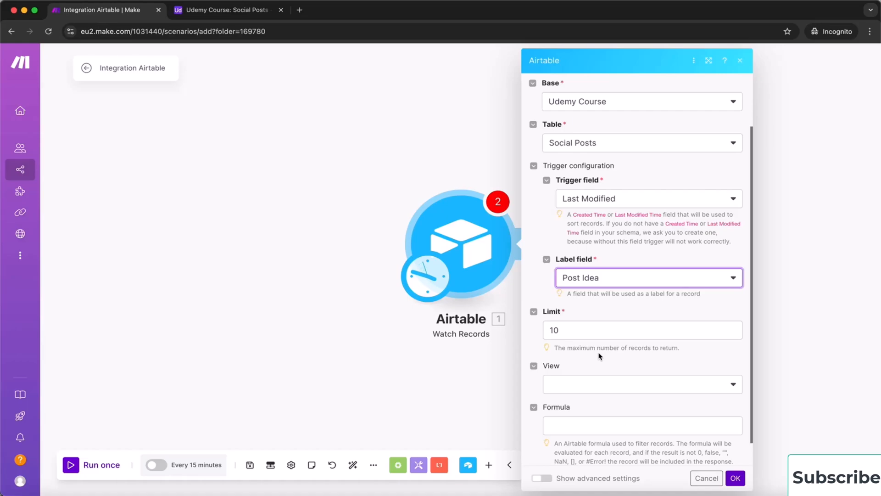
click(575, 334)
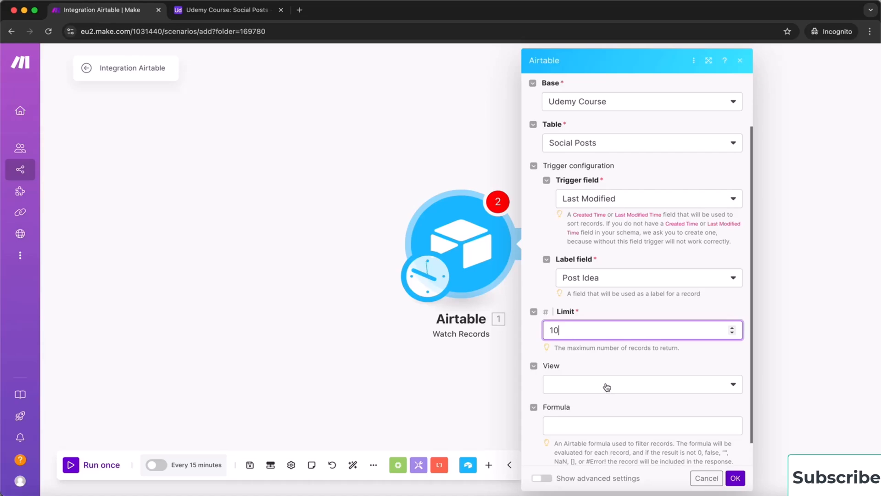
click(228, 18)
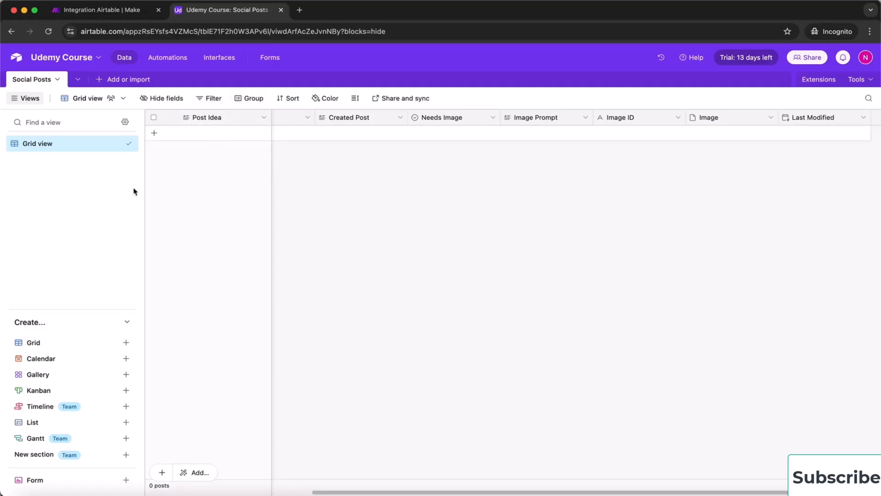
click(125, 9)
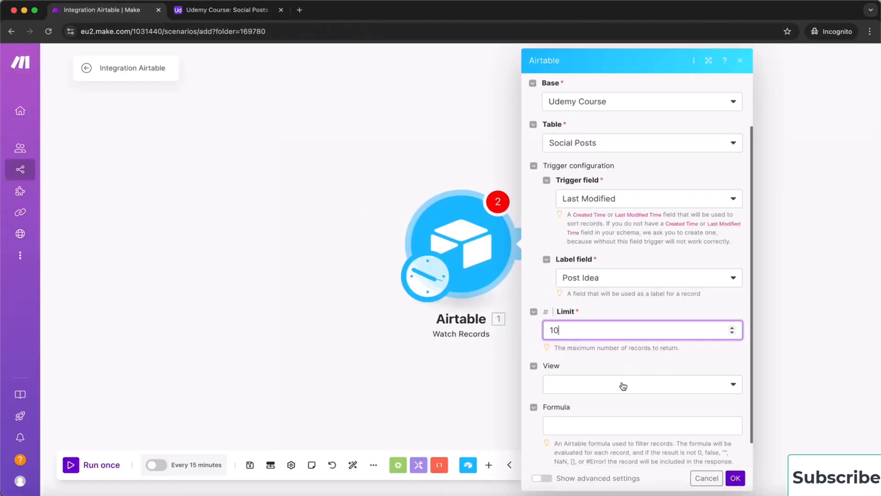
scroll(623, 402, down, 1)
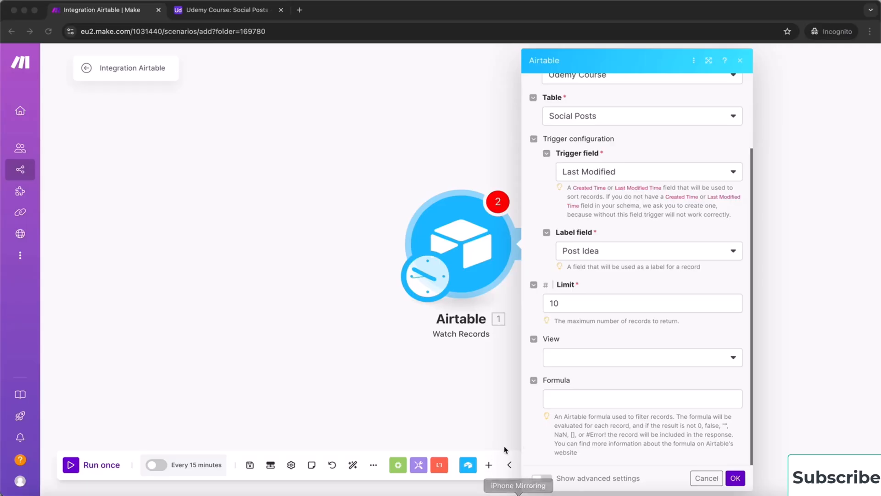
Set the Formula to and({Status} = "Ready"), verify the Status field in Airtable, and save
click(565, 408)
click(570, 400)
text(and({Status} = "Ready"))
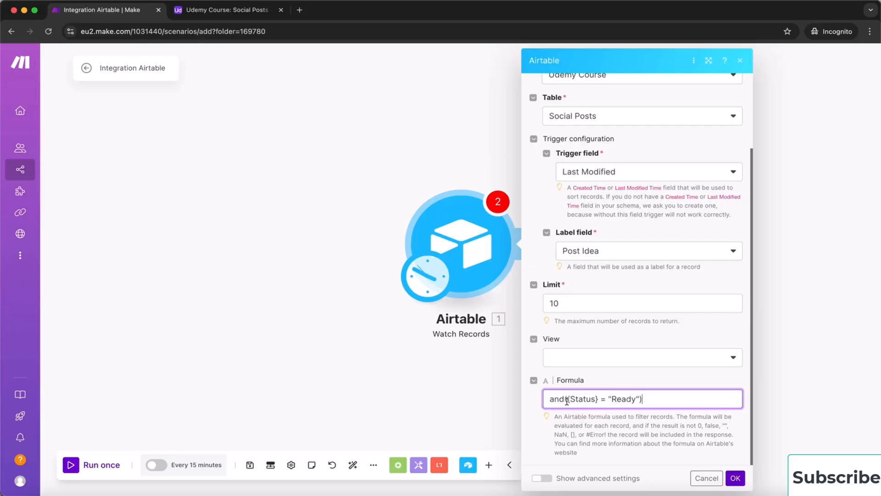
click(568, 399)
drag(573, 400, 599, 400)
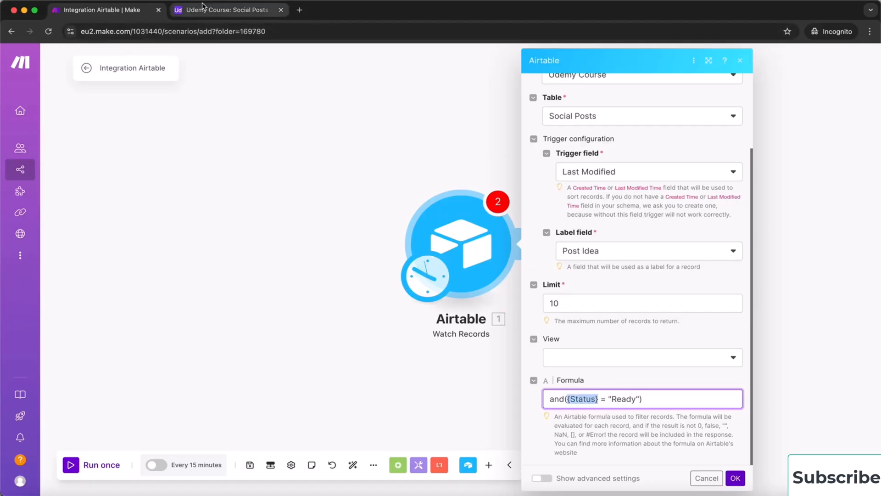
click(223, 10)
scroll(420, 144, left, 5)
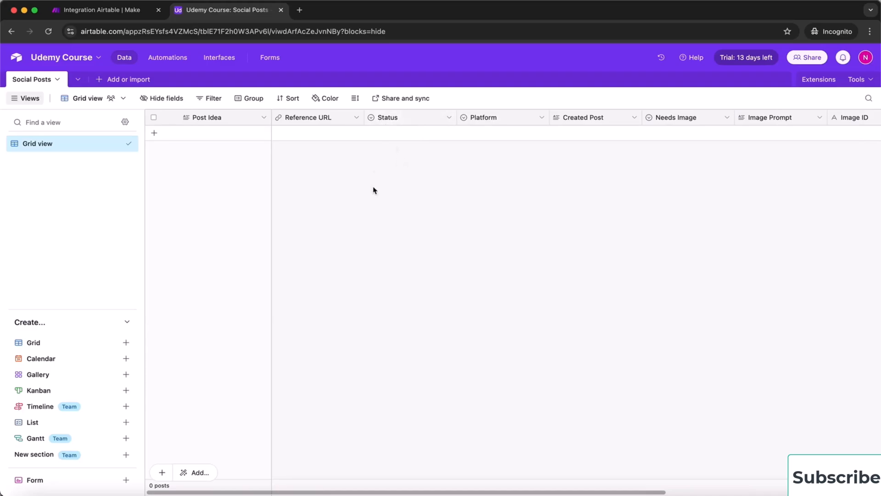
click(115, 9)
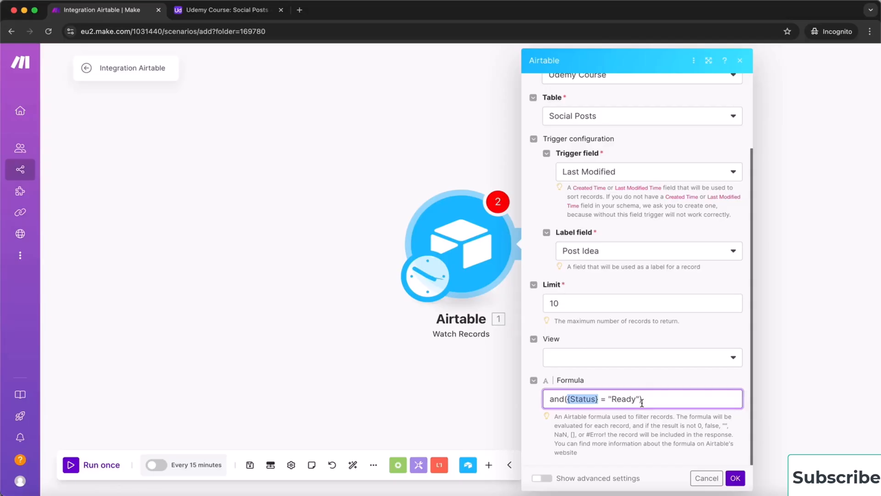
click(663, 415)
click(736, 479)
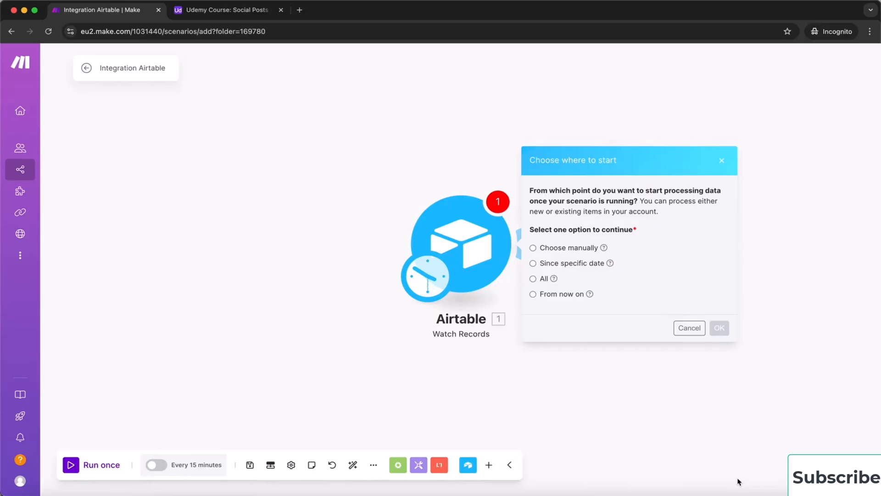
Start the trigger From now on, then view the Social Posts table in Airtable
click(532, 294)
click(719, 327)
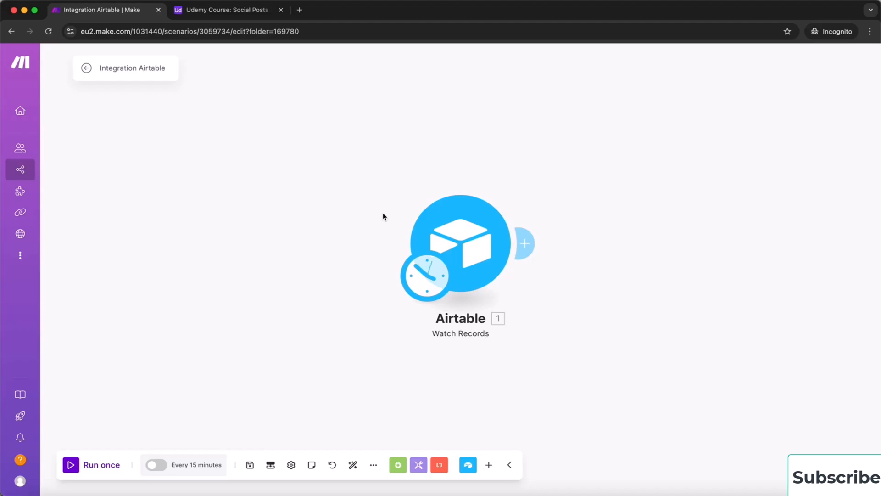
click(231, 13)
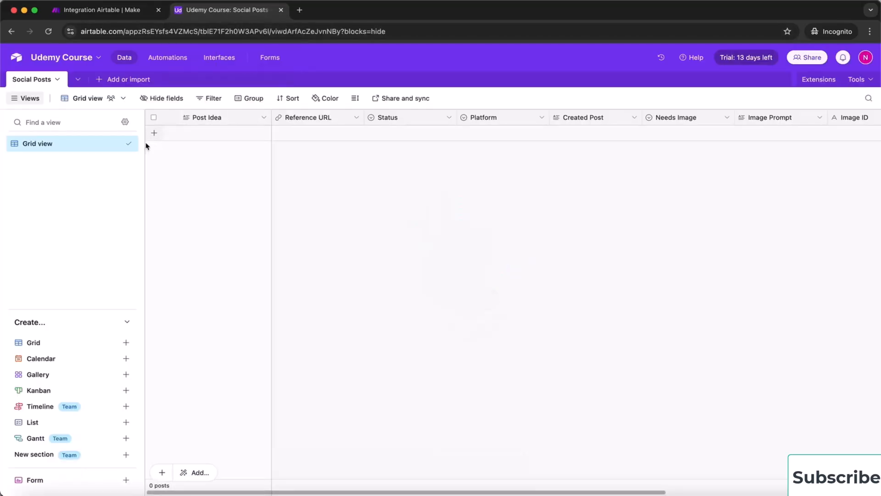
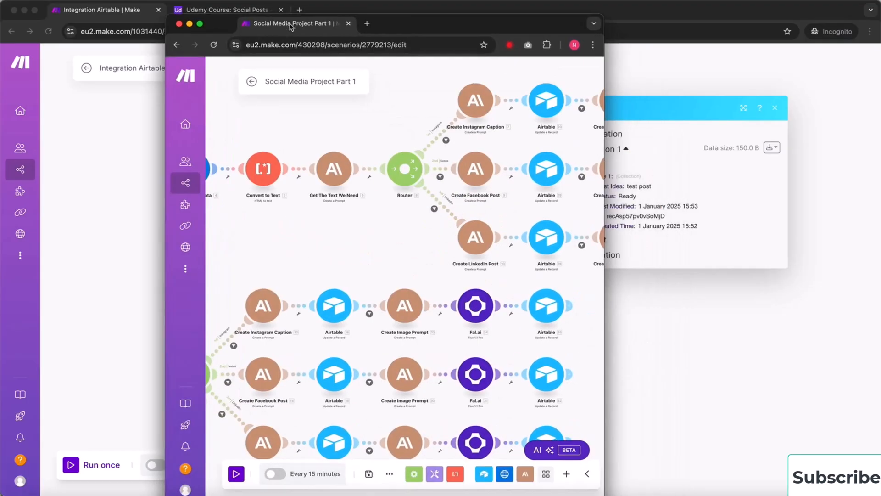
Review the complete reference scenario in full screen, then exit full screen
click(202, 28)
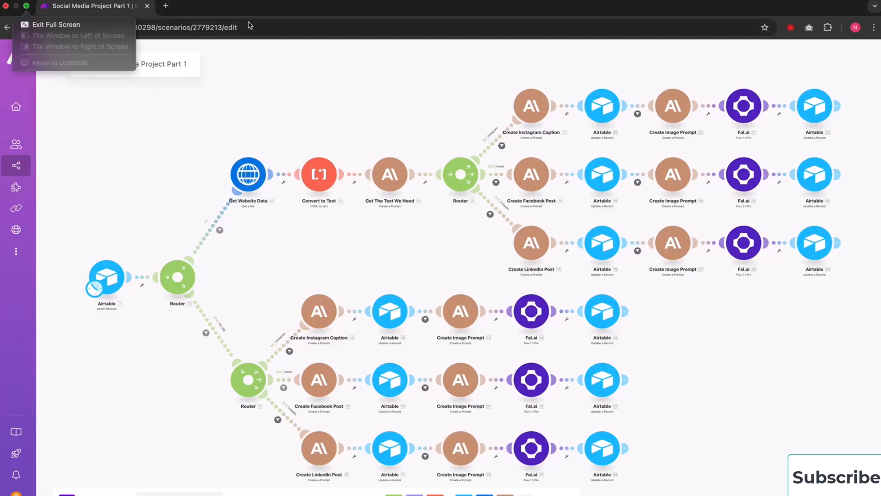
click(27, 8)
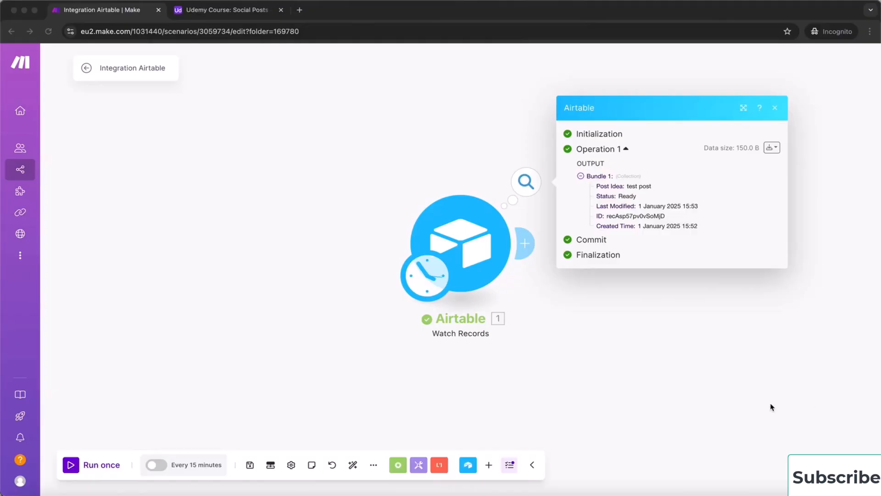
Add a Flow Control Router after the Airtable Watch Records trigger, creating two empty routes
click(590, 330)
click(644, 321)
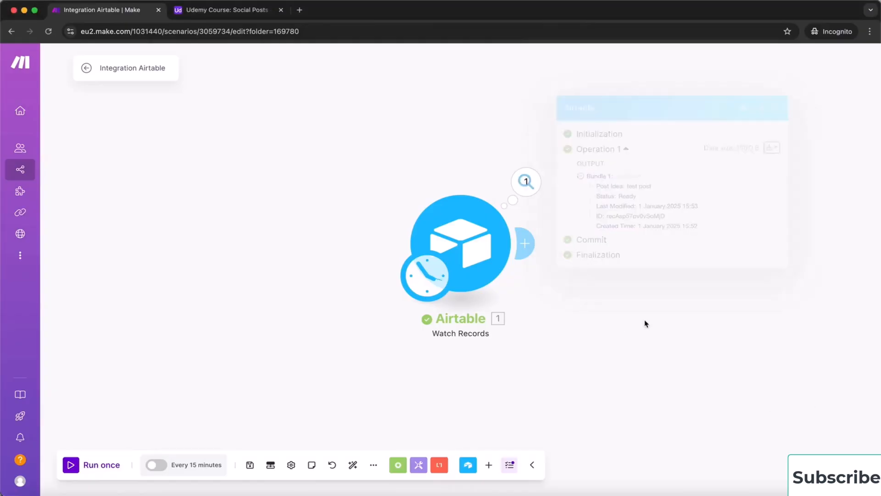
click(528, 243)
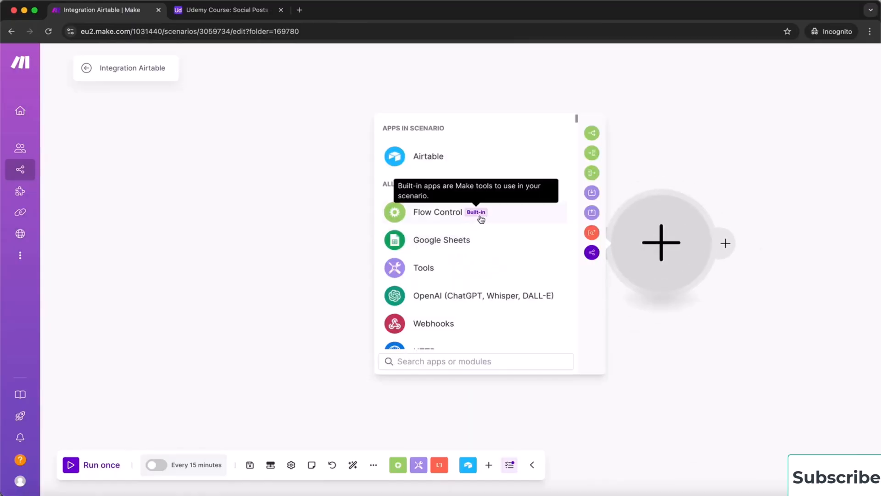
click(424, 215)
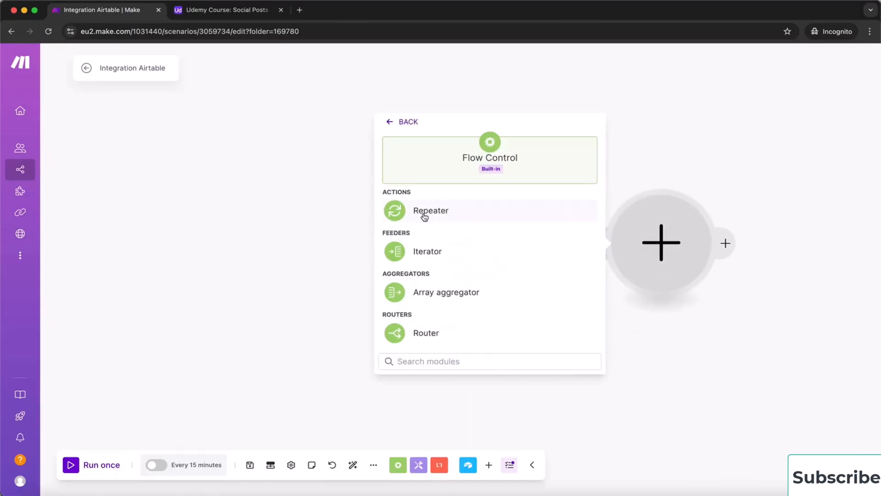
click(438, 334)
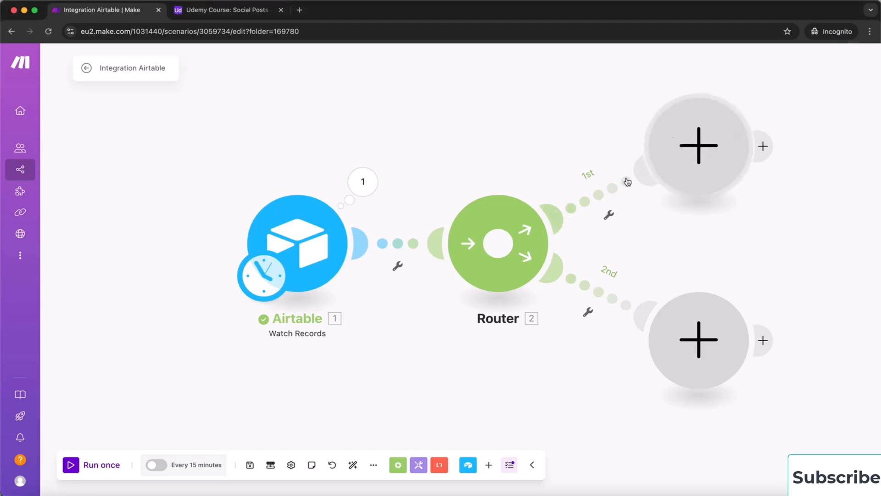
Add an HTTP Get a file module on route one, with URL mapped to 1. Reference URL
click(706, 148)
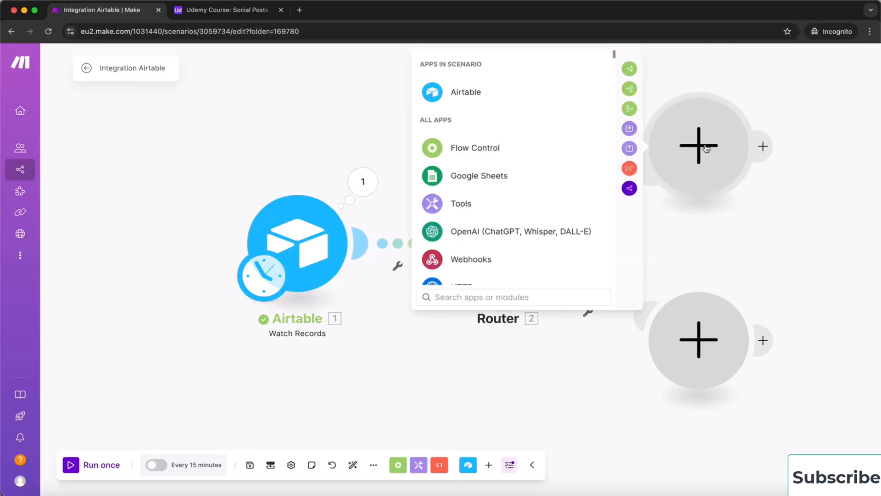
scroll(464, 229, down, 2)
click(456, 233)
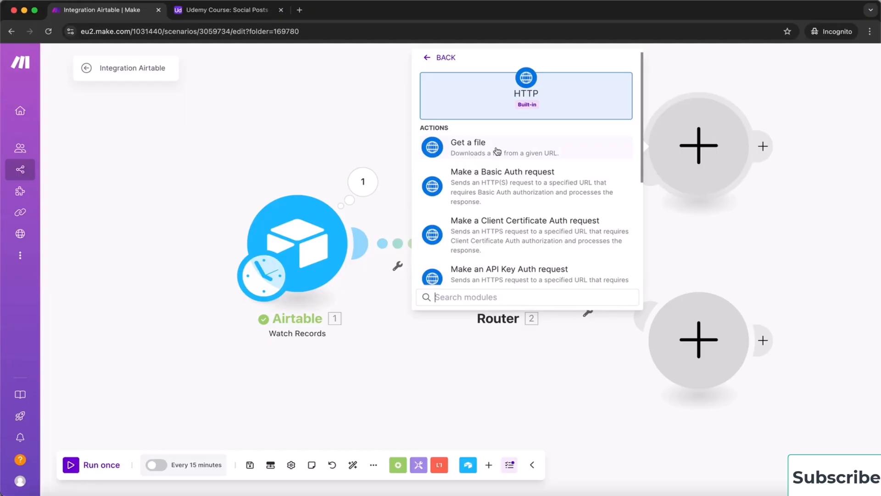
click(468, 146)
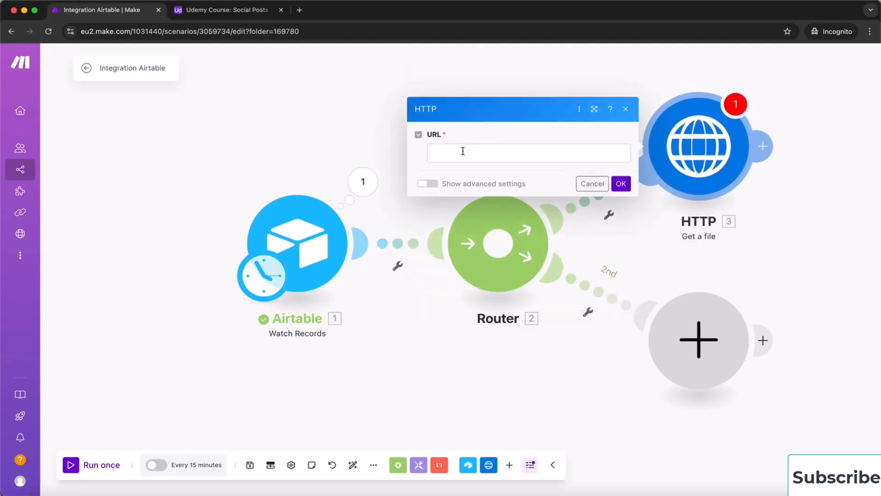
click(458, 154)
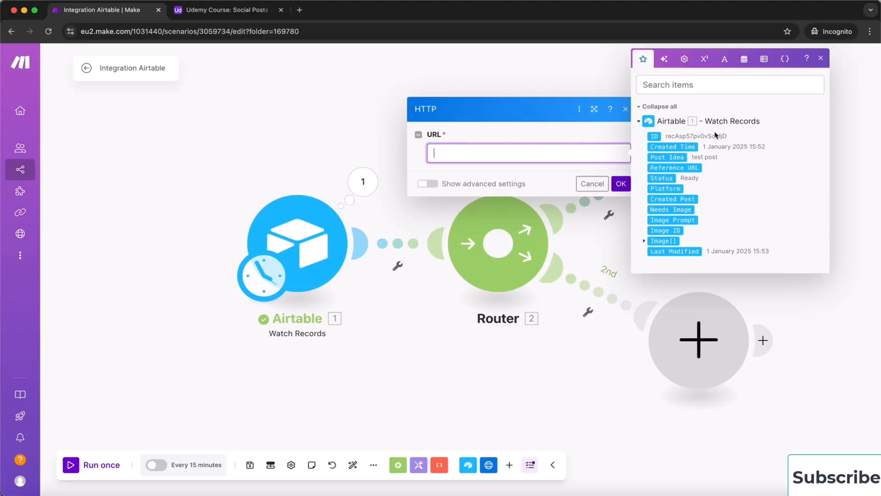
click(677, 168)
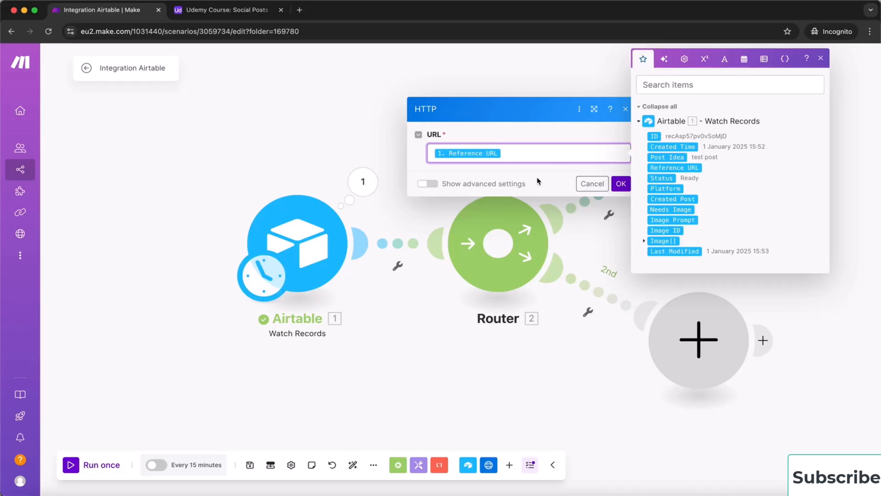
click(620, 185)
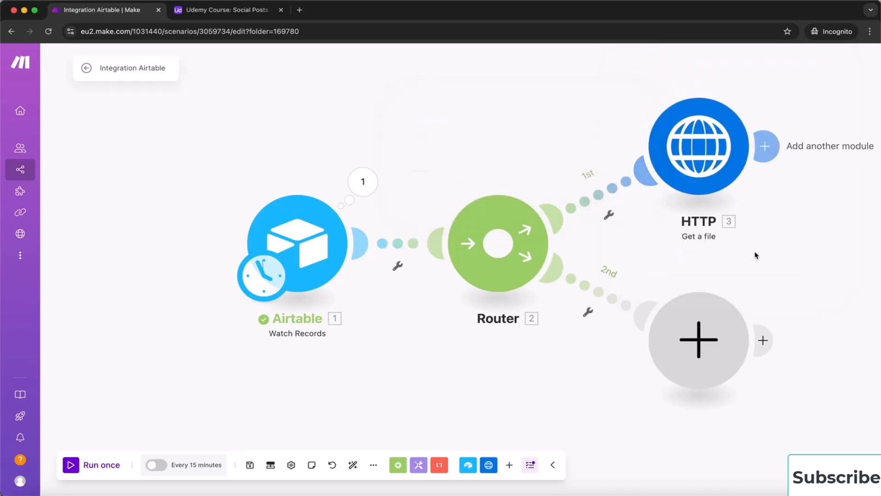
drag(781, 246, 568, 317)
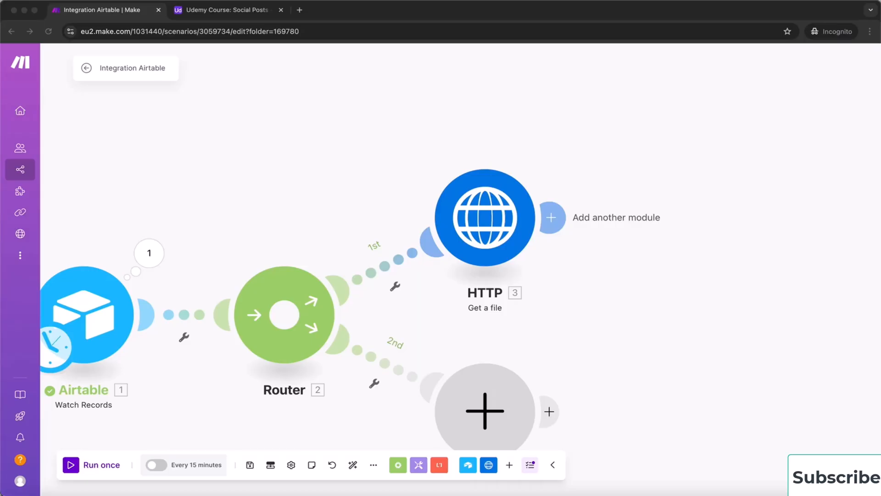
click(292, 218)
drag(379, 160, 517, 92)
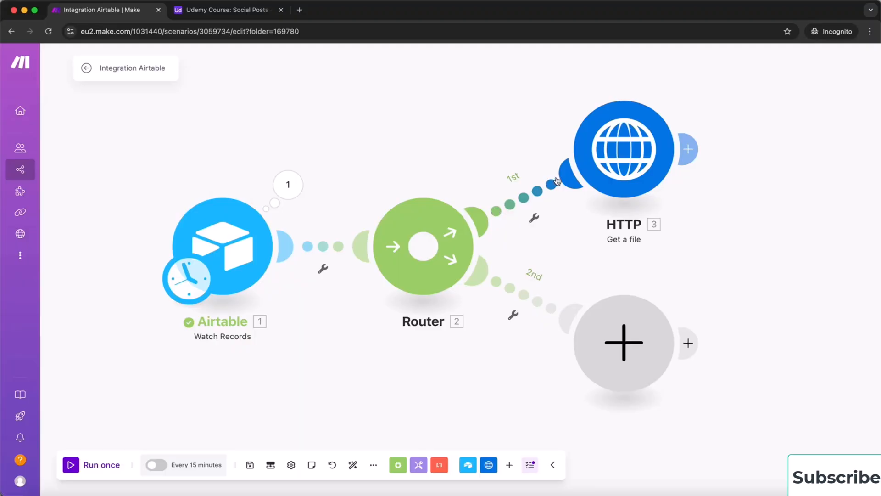
Give the first route a 'Has URL' filter requiring Reference URL to exist
click(523, 201)
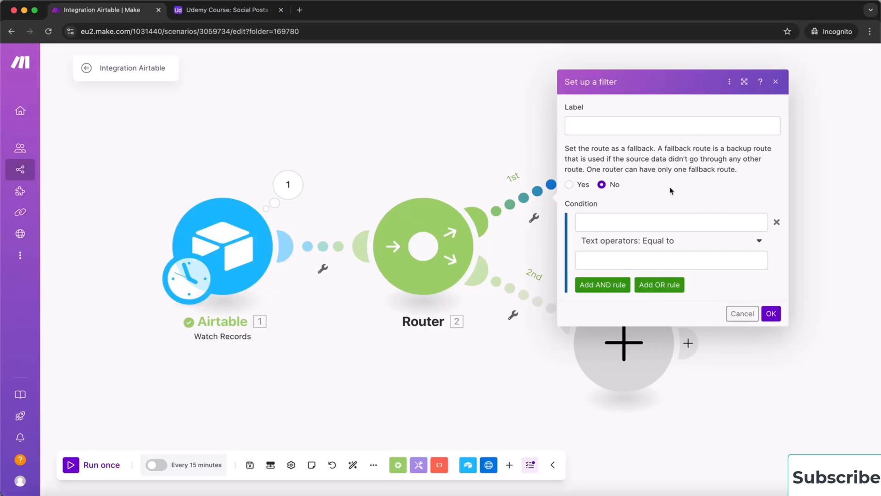
click(595, 221)
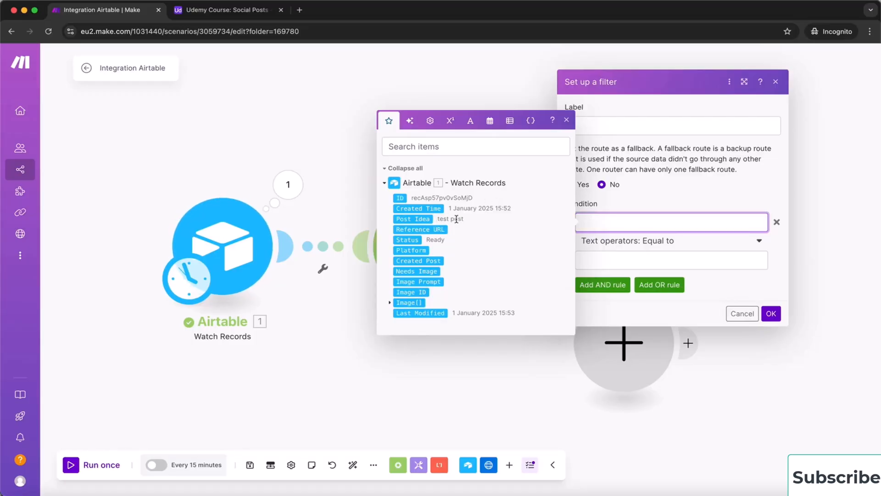
click(423, 229)
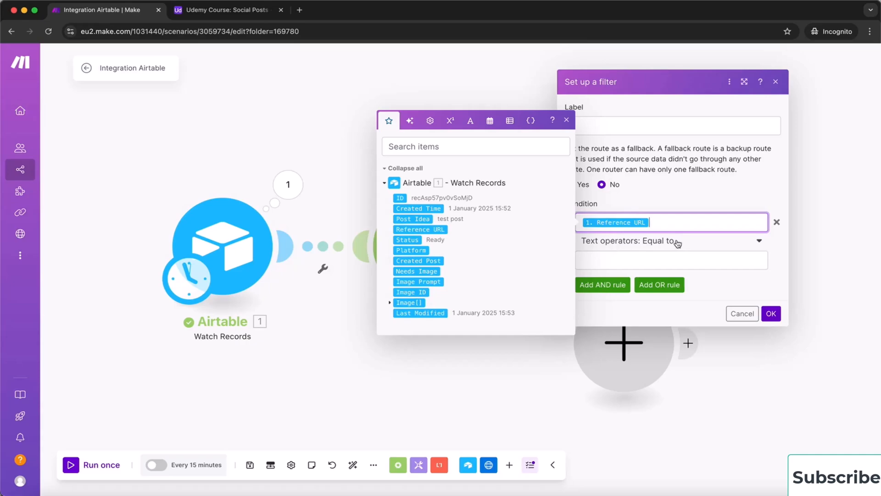
click(702, 244)
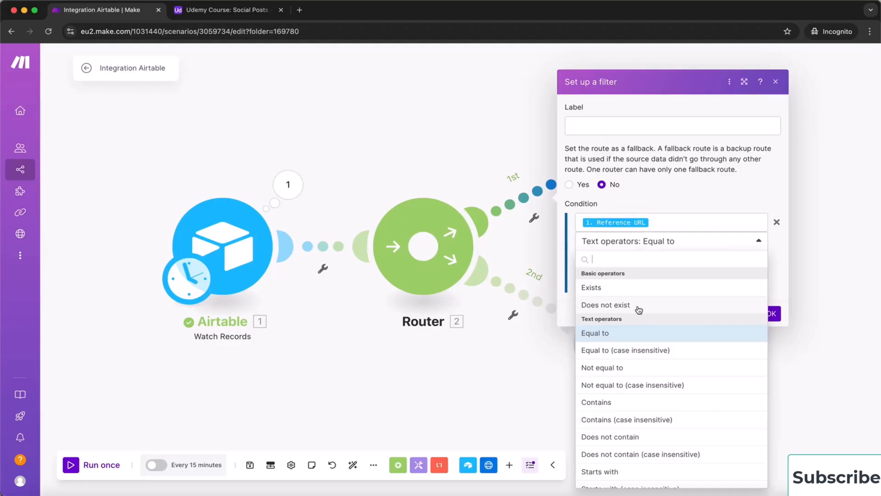
click(626, 291)
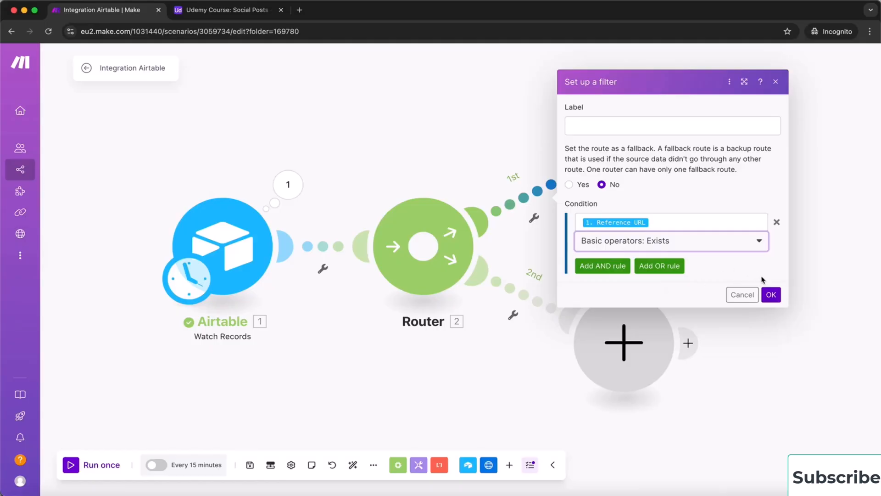
click(619, 123)
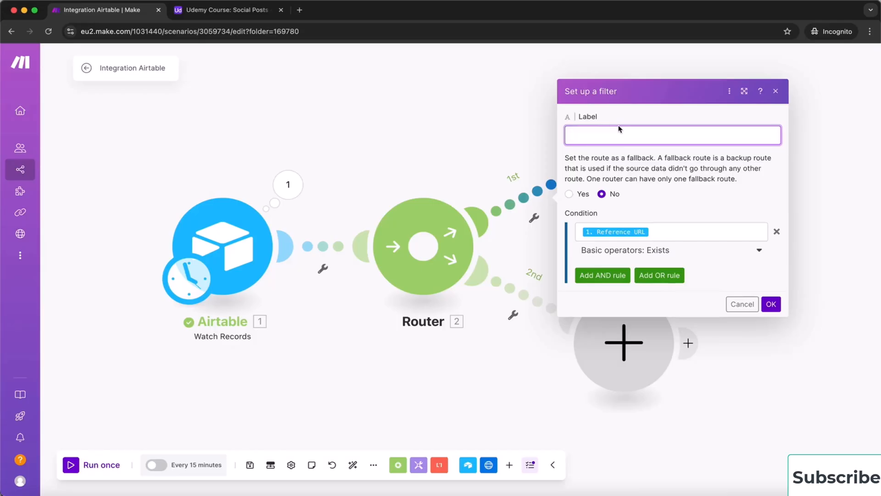
text(Has URL)
click(770, 304)
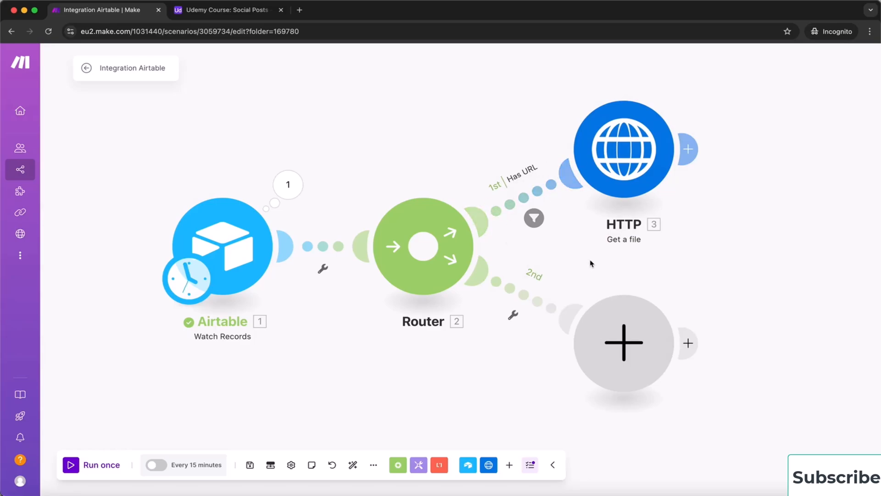
Give the second route a 'No URL' filter requiring Reference URL to not exist
click(533, 300)
click(597, 225)
text(No)
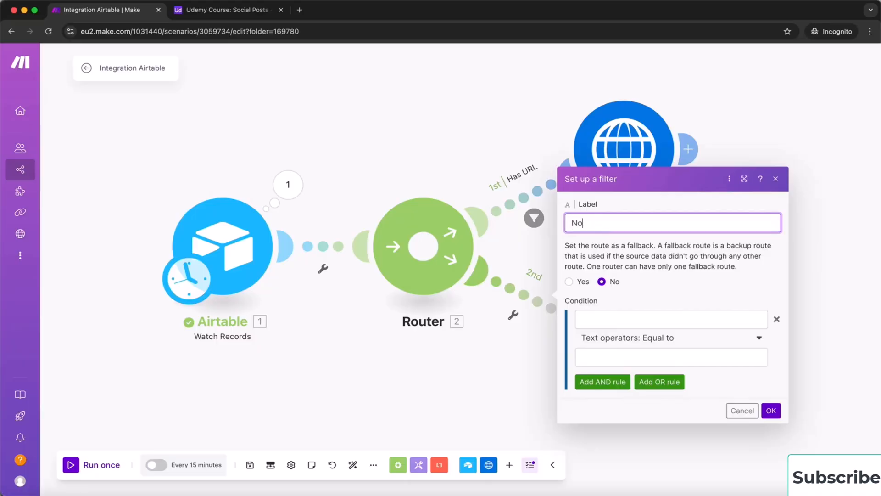
text( URL)
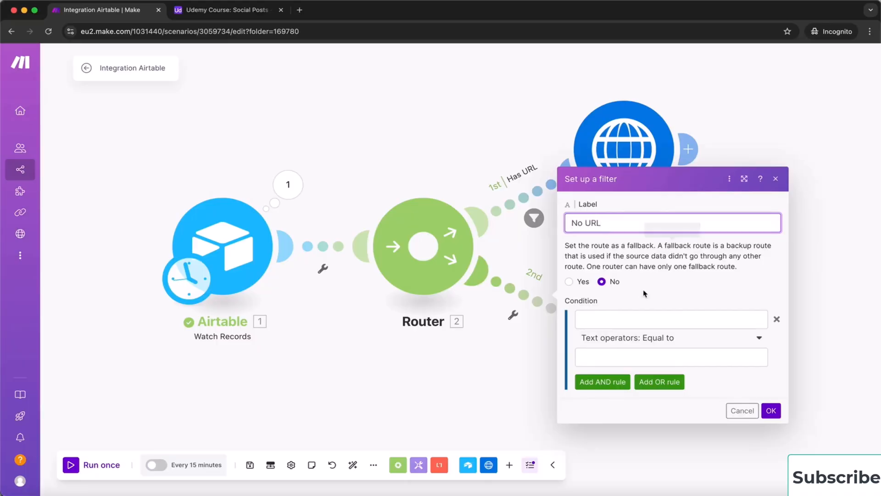
click(654, 317)
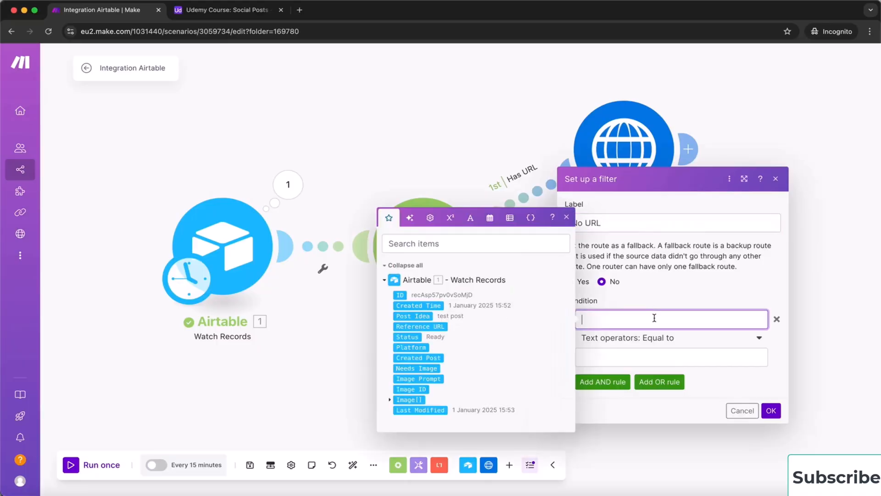
click(426, 326)
click(662, 339)
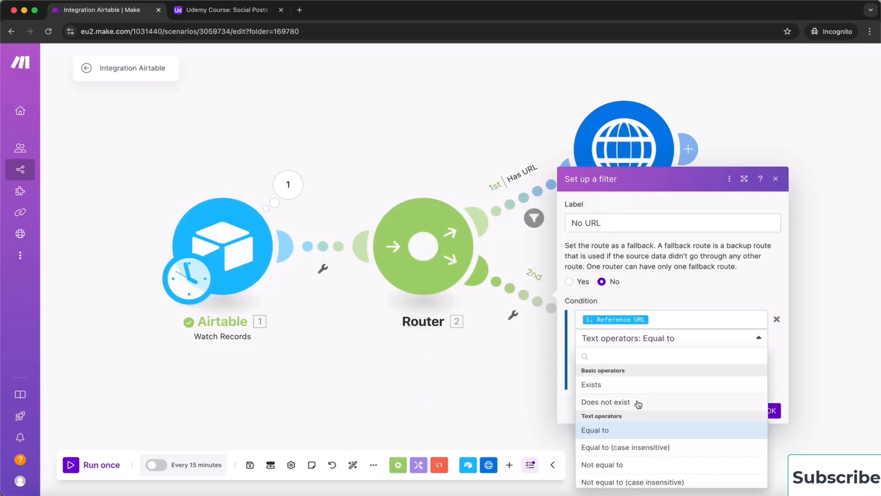
click(638, 403)
click(774, 392)
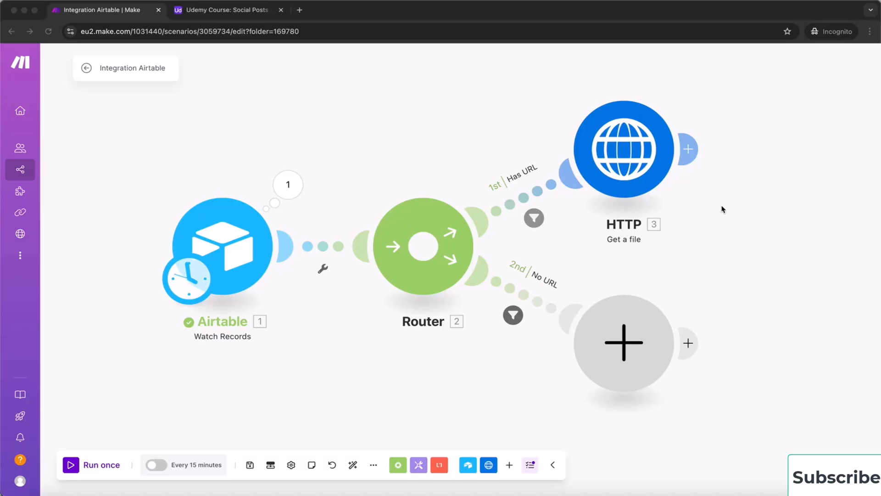
Add a Text parser HTML to text module after HTTP, mapping HTTP Data into HTML
click(692, 153)
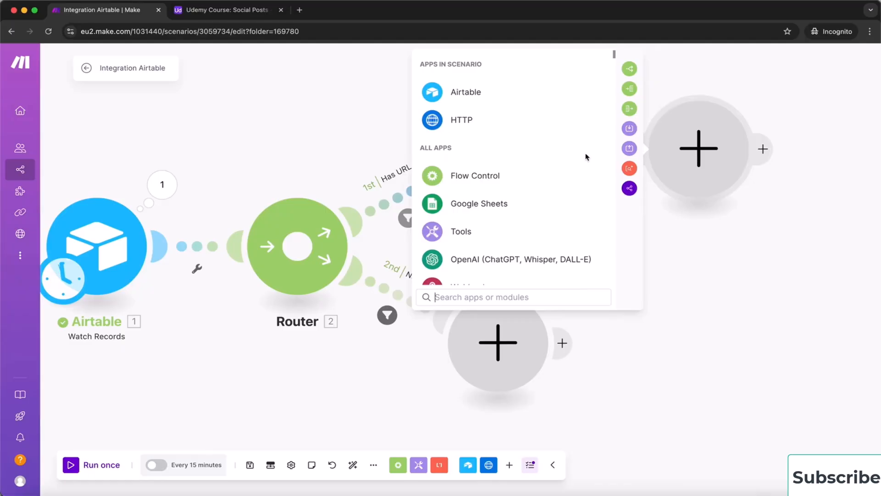
text(html)
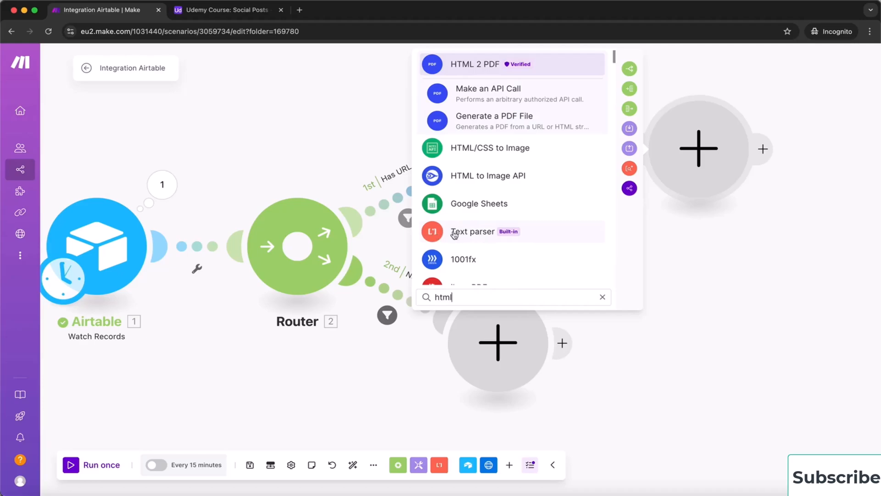
click(477, 234)
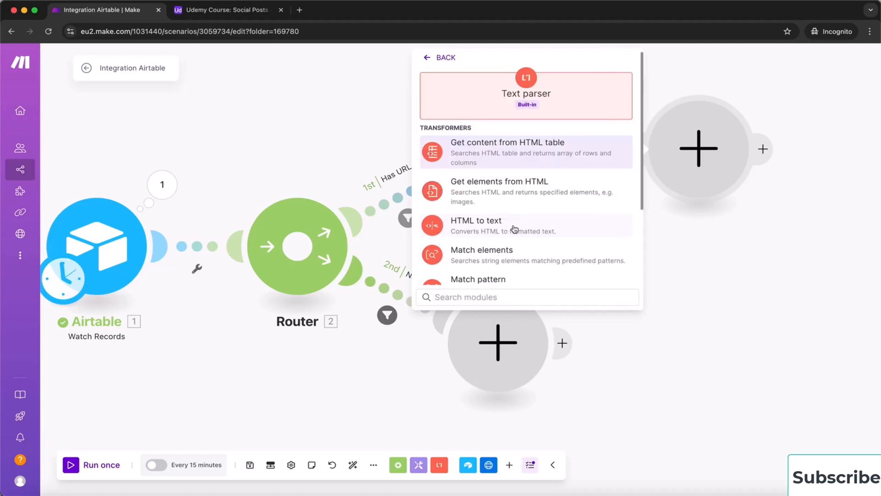
click(489, 227)
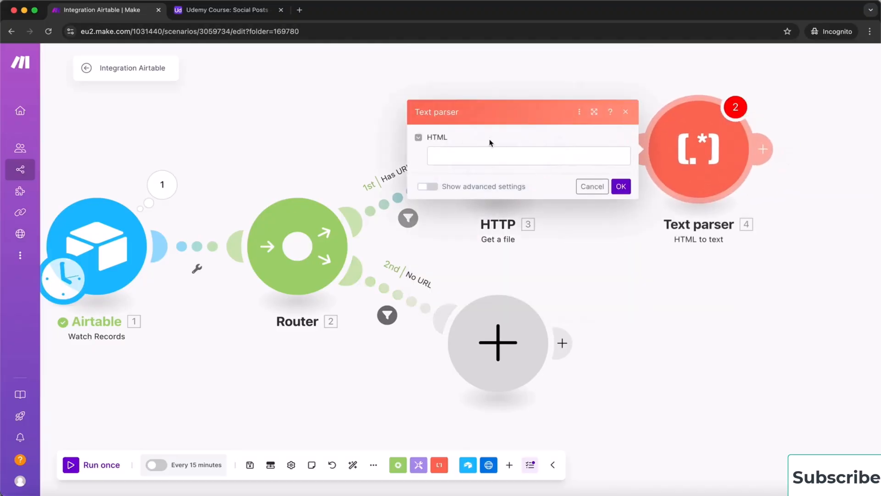
click(445, 156)
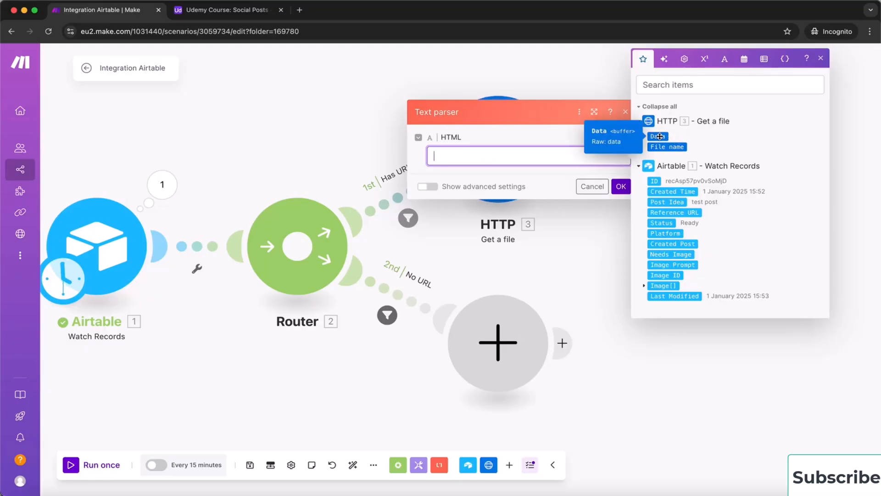
click(663, 136)
click(621, 187)
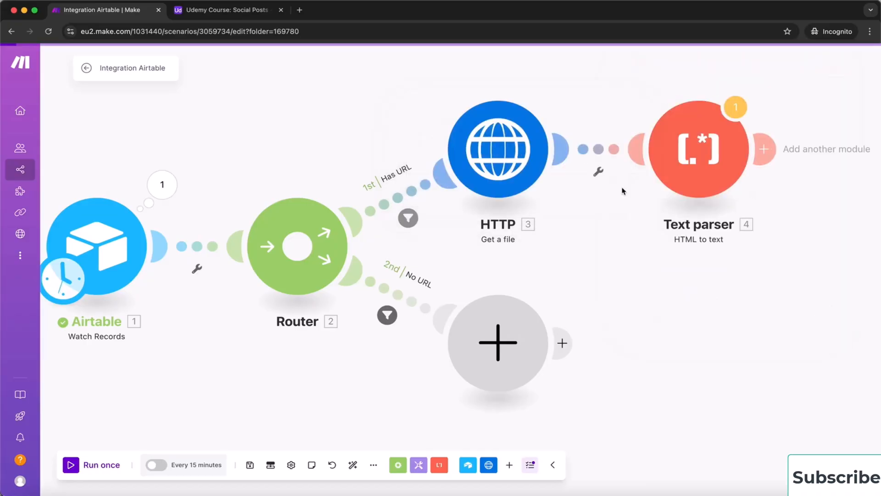
drag(712, 279, 507, 325)
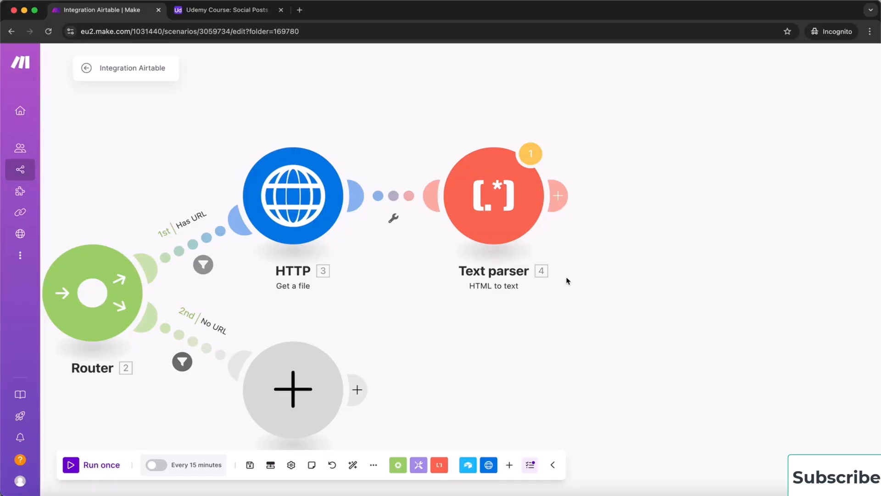
Search 'anth' and add Anthropic Claude Create a Prompt after the Text parser
click(560, 196)
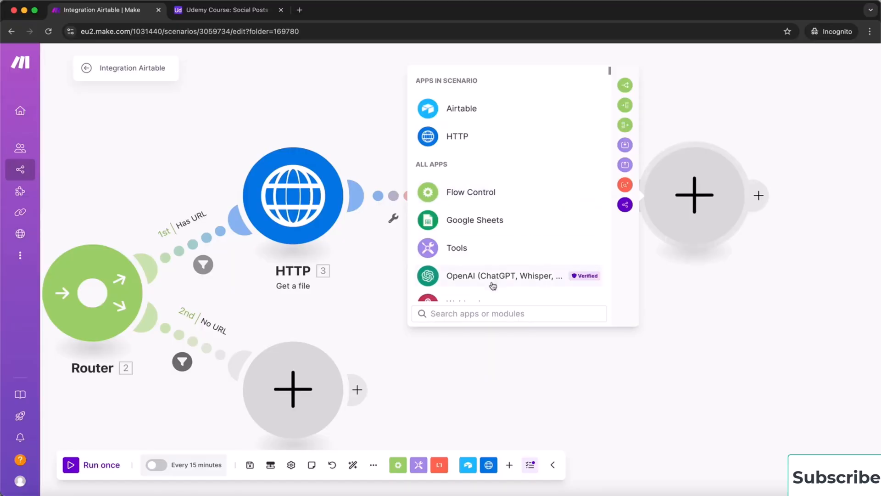
text(anth)
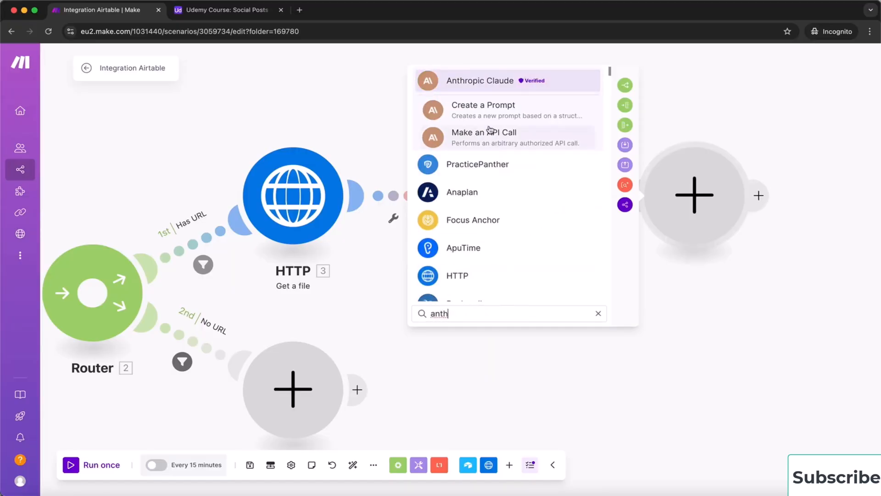
click(500, 113)
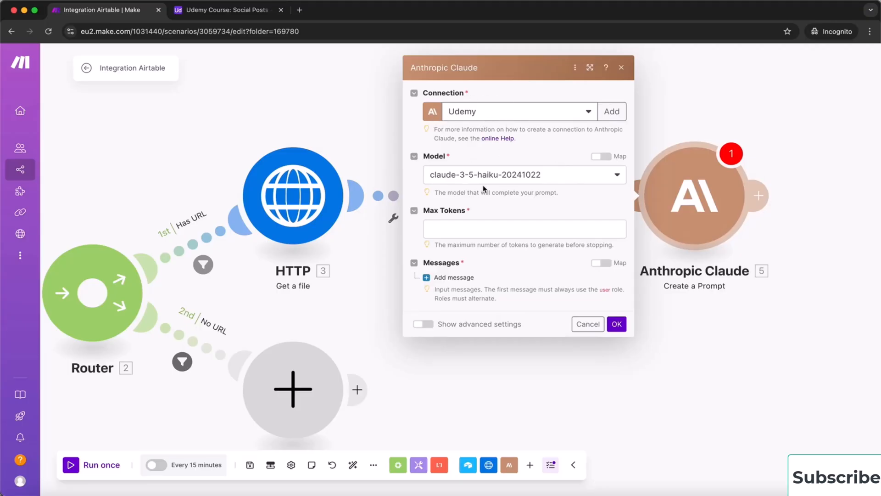
Choose model claude-3-5-haiku-20241022, set Max Tokens to 4000, and add a first message
click(574, 179)
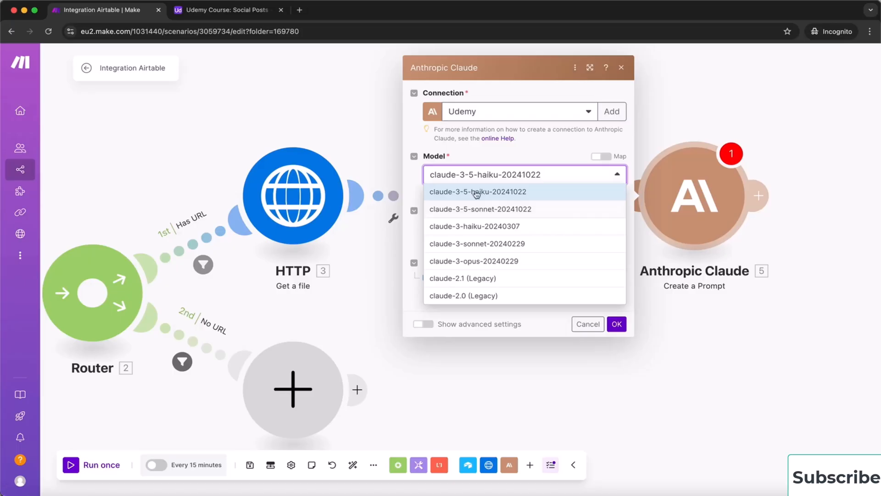
click(494, 194)
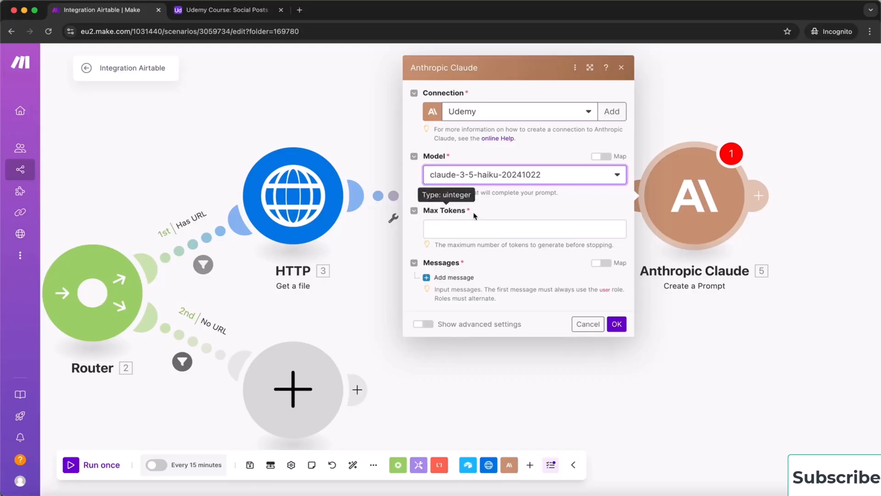
click(449, 229)
text(4000)
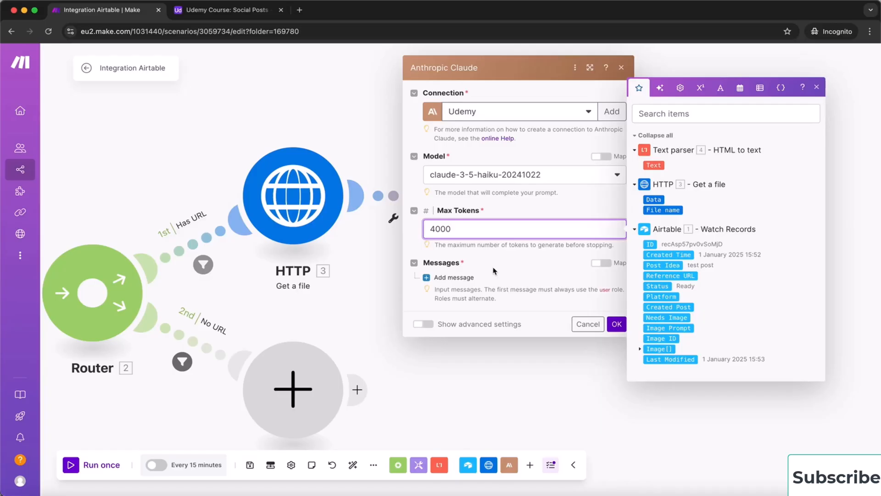
click(521, 276)
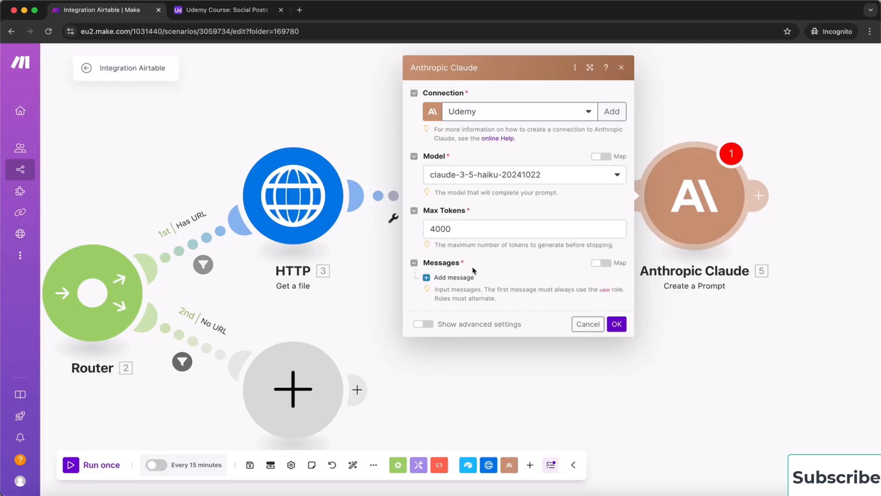
click(451, 278)
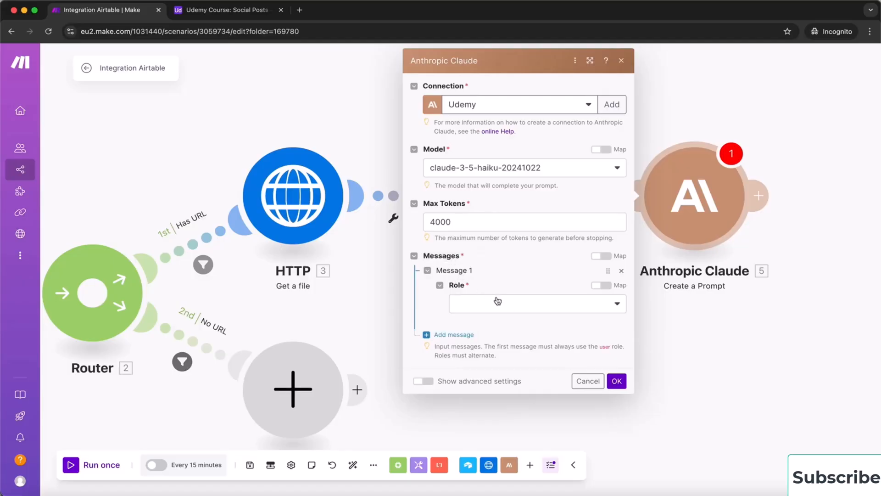
Make Message 1 a User message whose Text content is the pasted main-text extraction prompt
click(517, 305)
click(508, 326)
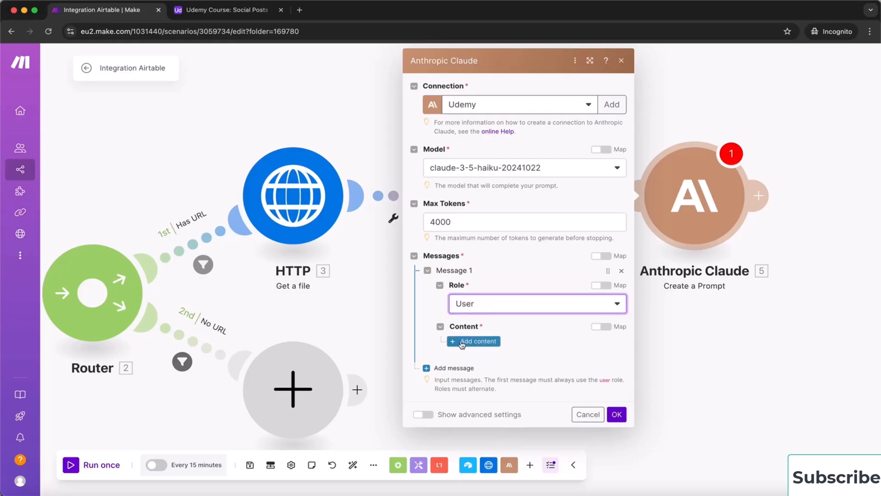
click(487, 345)
click(522, 377)
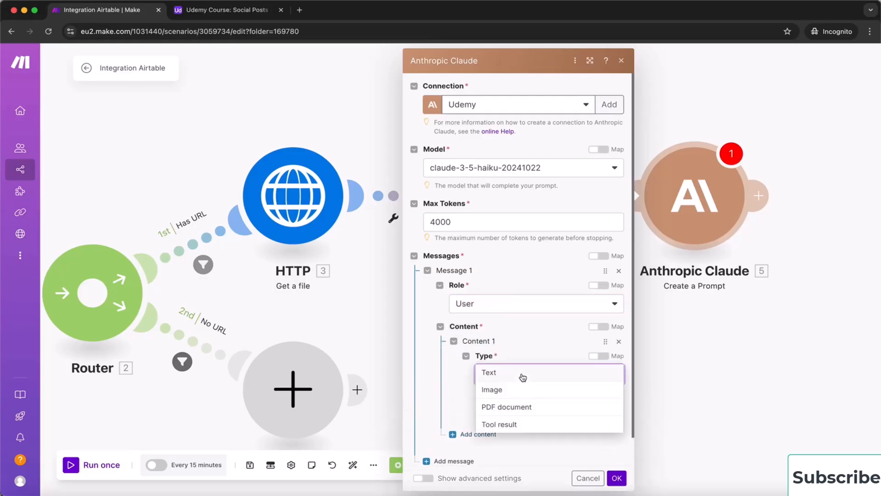
click(521, 376)
scroll(521, 377, down, 4)
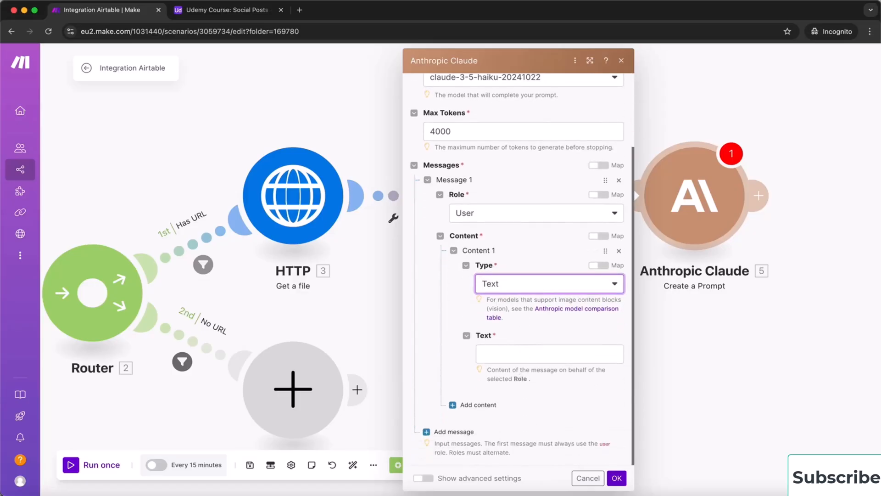
key(super+Tab)
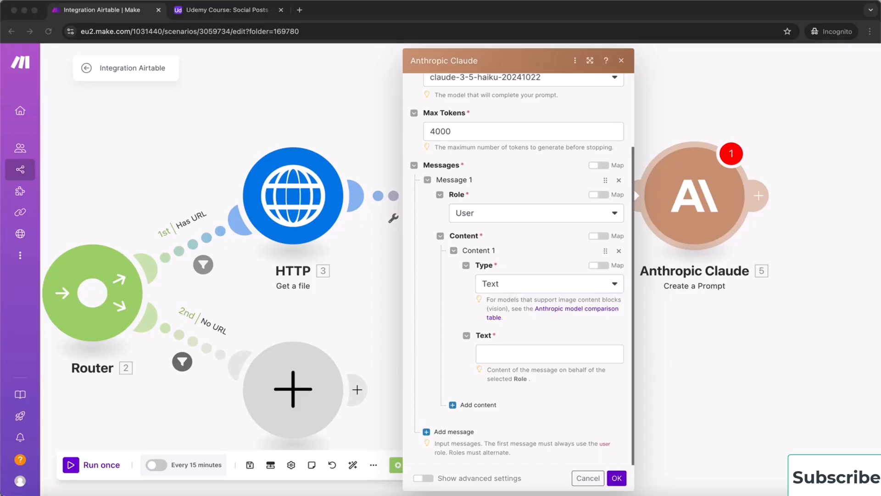
click(500, 351)
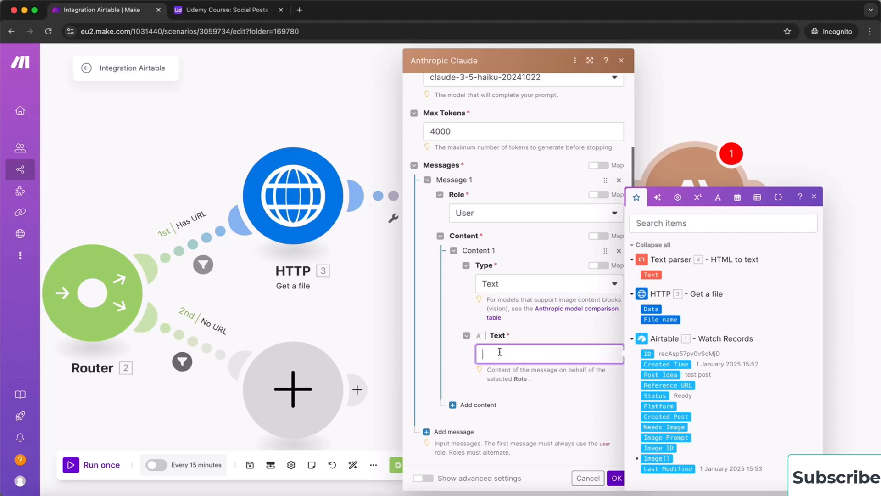
text(You are to analyse the input from a website and extract just the text, you are to remove all of the web page structure elements and only output the main text from the web page.  Do not provide any addtional context or reasoning, just return the text from the website.)
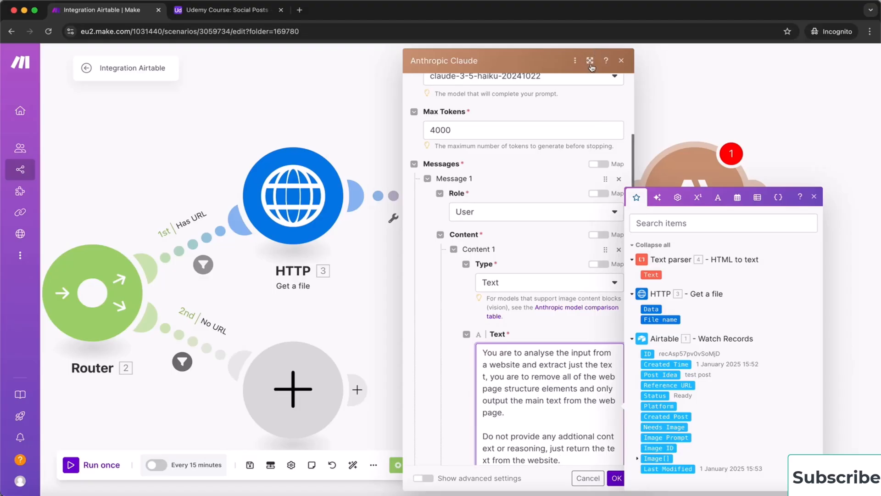
click(587, 63)
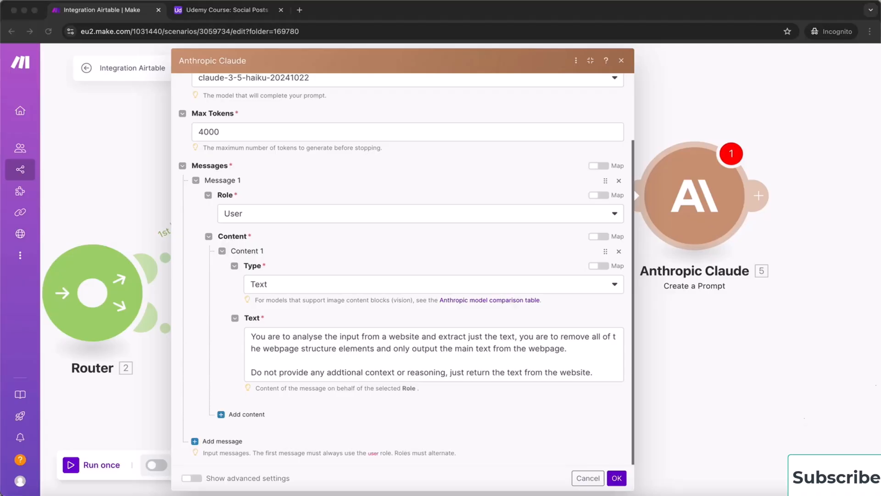
Add a second Text content 'Website Data:' followed by the Text parser's Text, then save
click(247, 414)
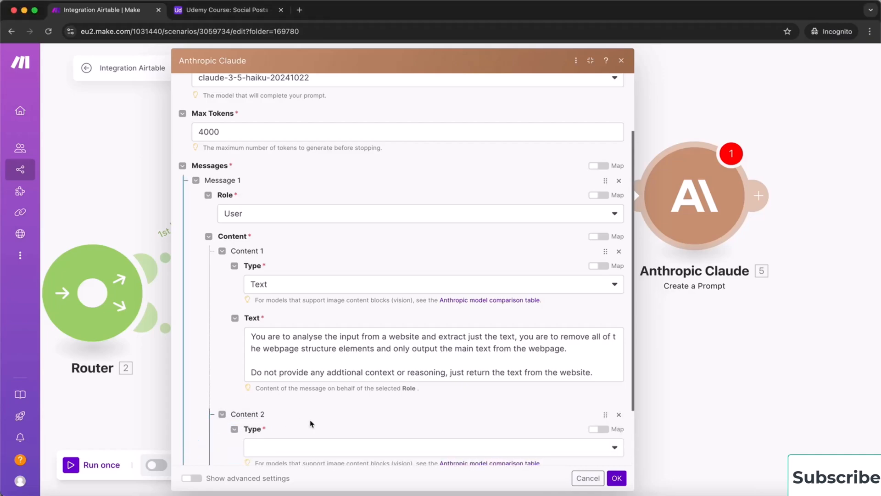
scroll(310, 422, down, 3)
click(361, 368)
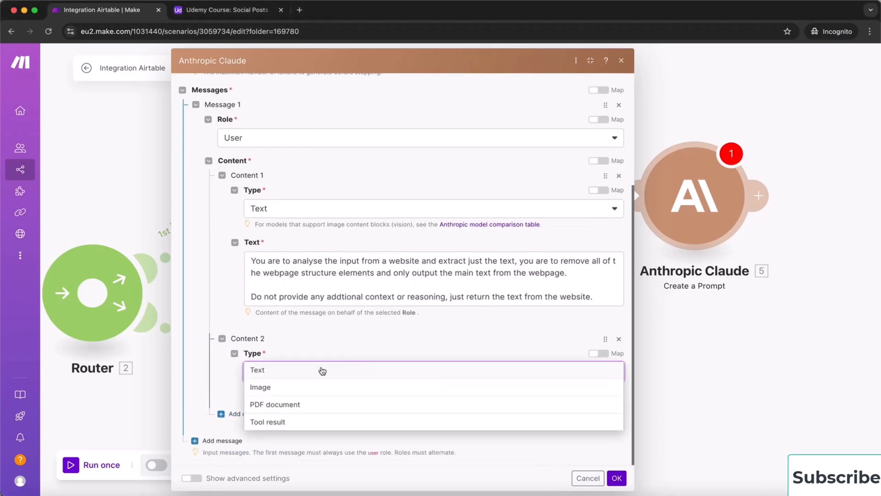
click(323, 369)
click(284, 423)
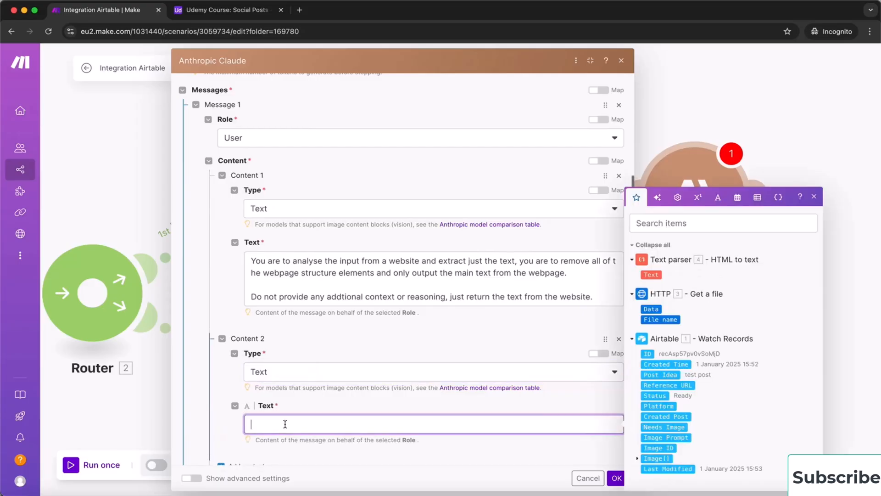
text(Website Data:  [5.text])
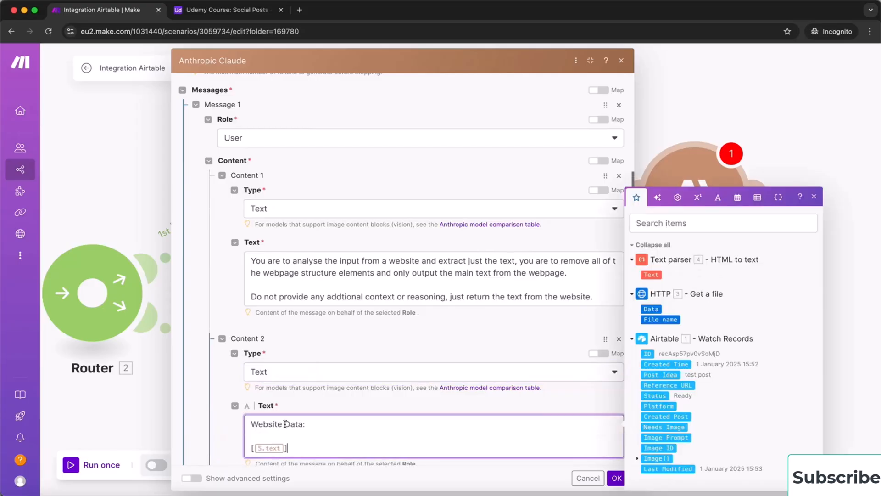
key(BackSpace)
scroll(358, 434, down, 1)
scroll(359, 435, down, 1)
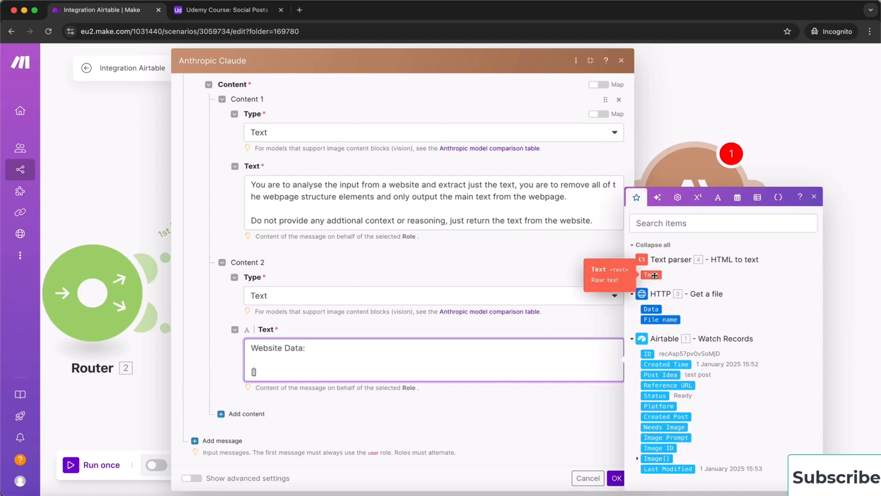
click(656, 275)
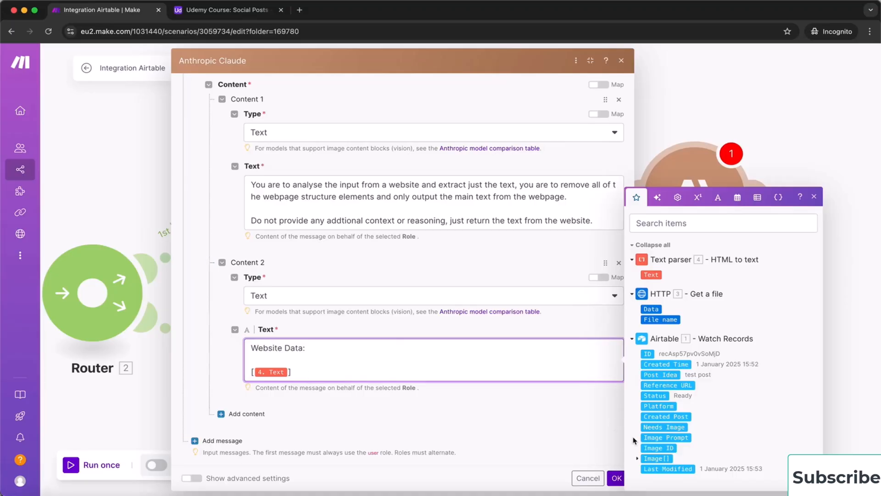
click(616, 478)
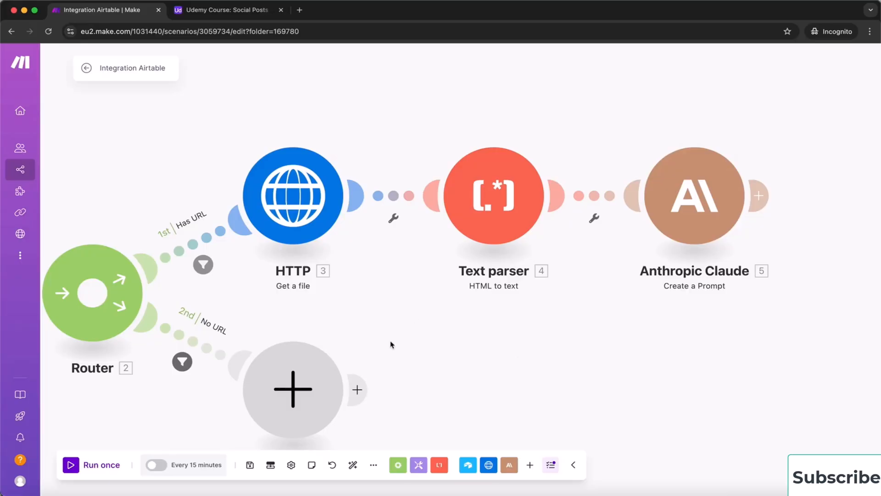
Rename the HTTP module to 'Get Website Data'
right_click(294, 196)
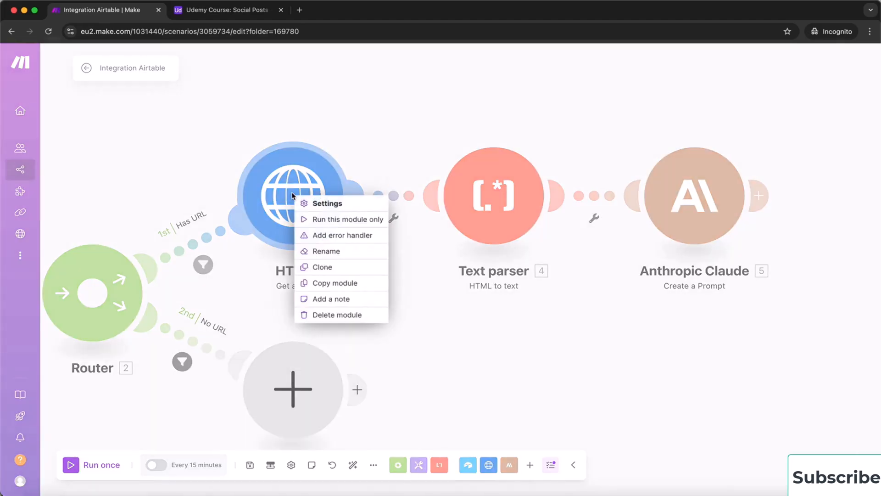
click(332, 251)
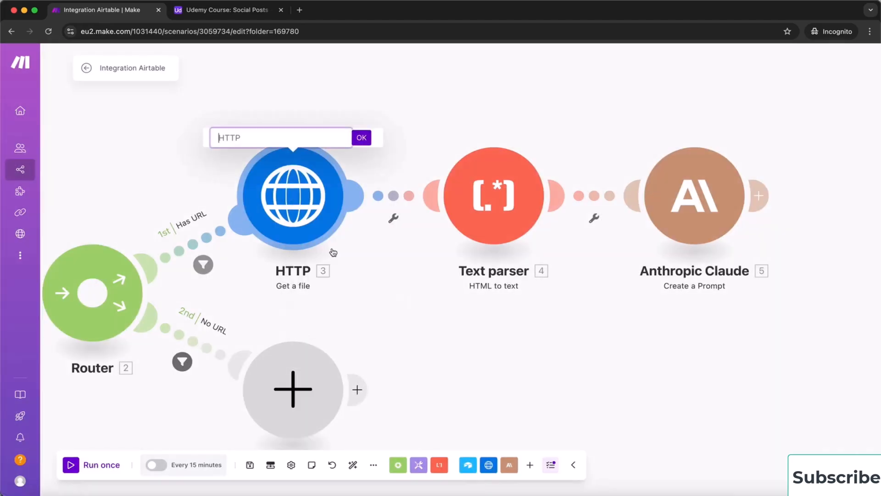
text(Get Website Data)
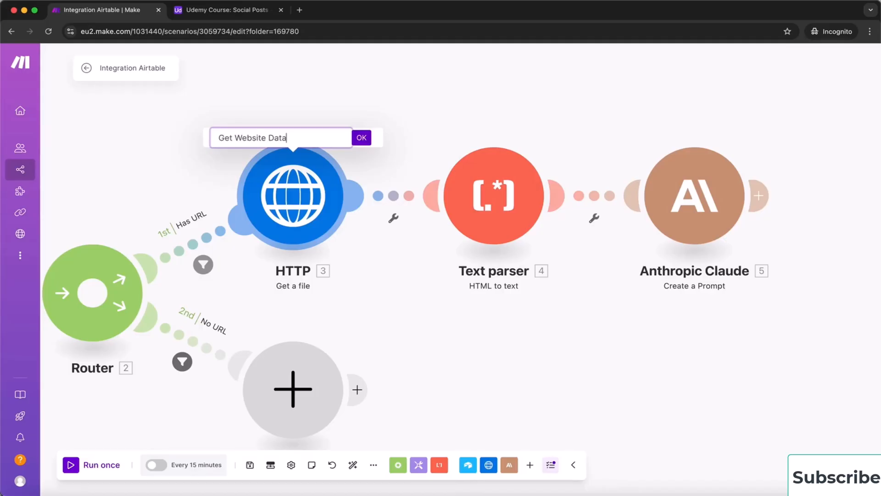
key(Return)
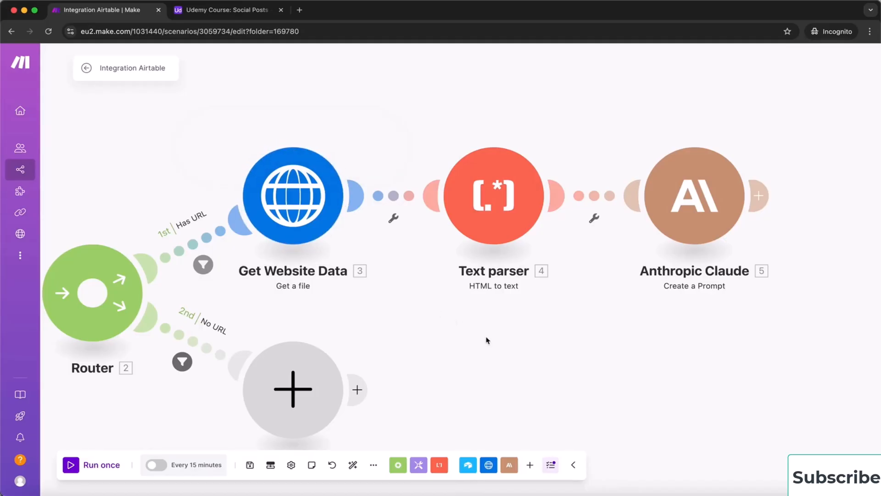
Rename the Text parser module to 'Convert to Text'
right_click(502, 197)
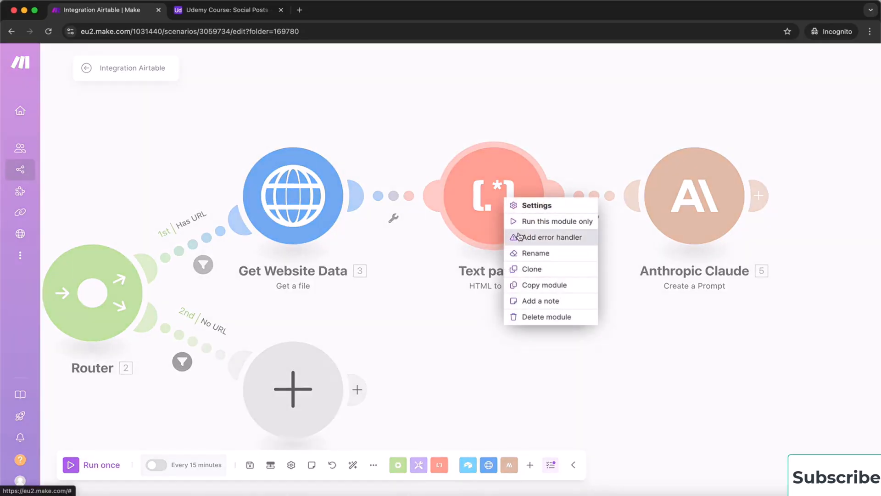
click(563, 253)
text(Convert to To)
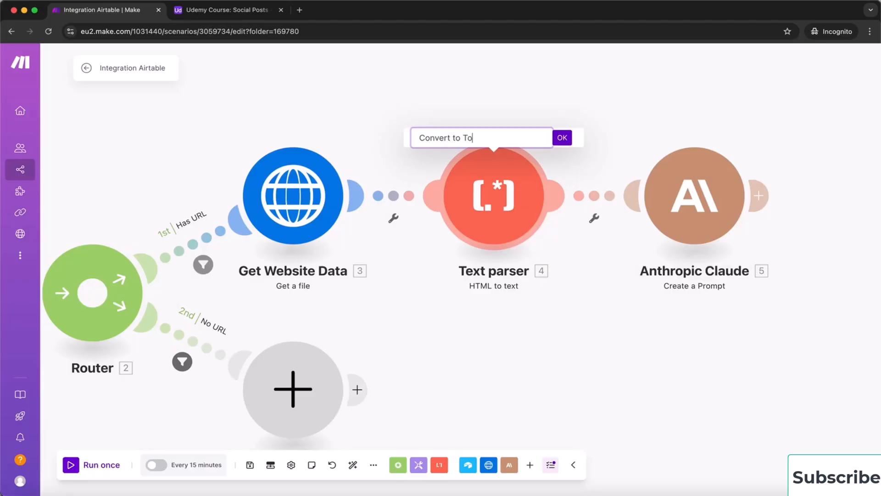
key(BackSpace)
text(ext)
key(Return)
Rename the Anthropic Claude module to 'Get the text we need', correcting the typo
drag(747, 345, 609, 367)
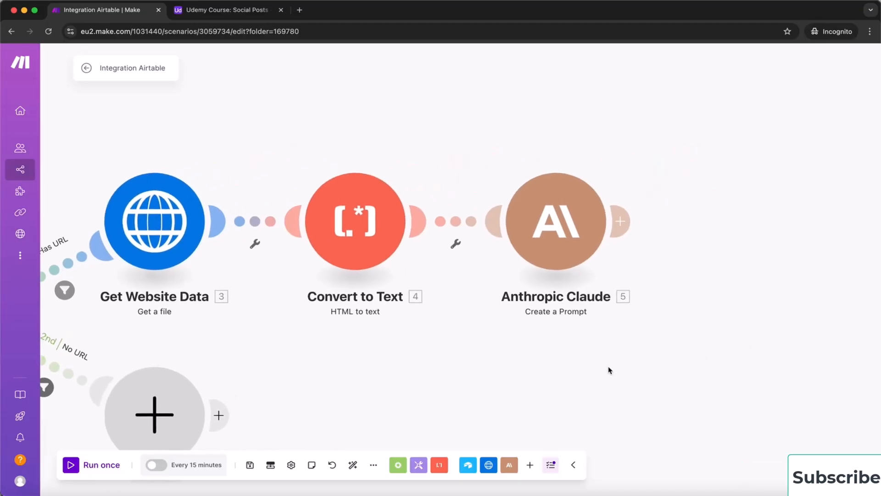
right_click(558, 239)
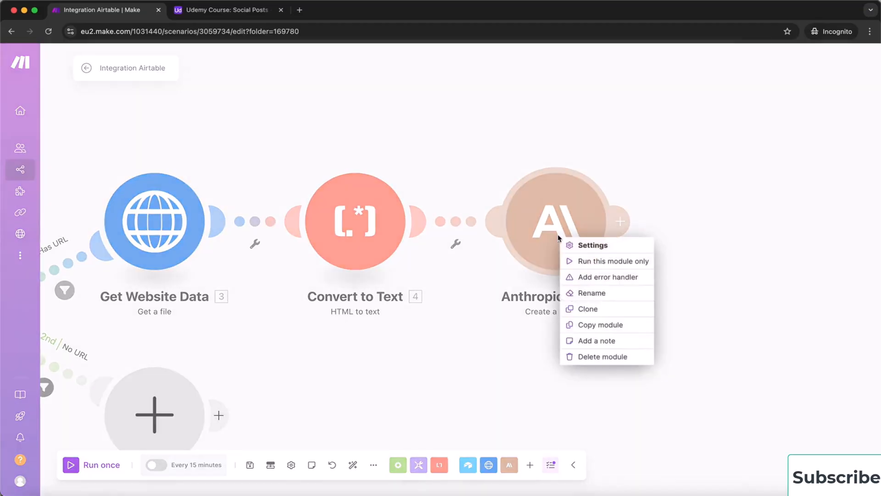
click(590, 292)
text(Get)
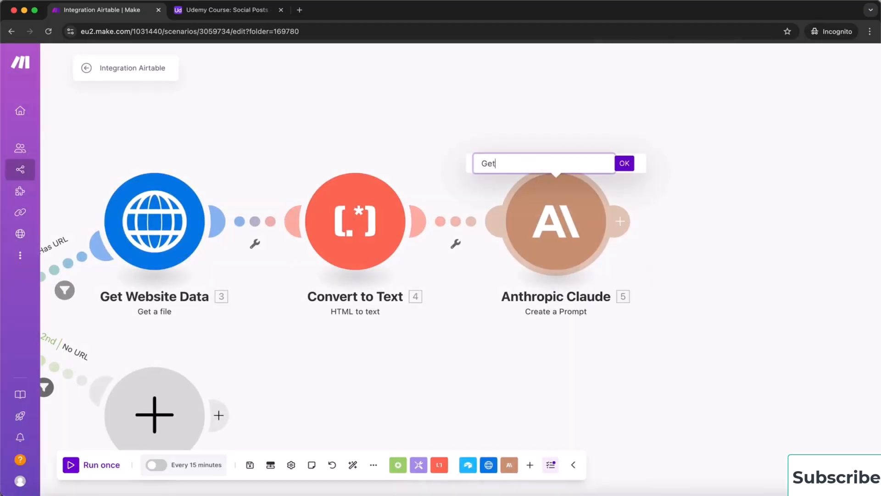
text( the thext we need)
key(Left)
key(Left)
key(Left)
key(Left)
key(Left)
key(Left)
key(Left)
key(Left)
key(Left)
key(Left)
key(BackSpace)
key(Return)
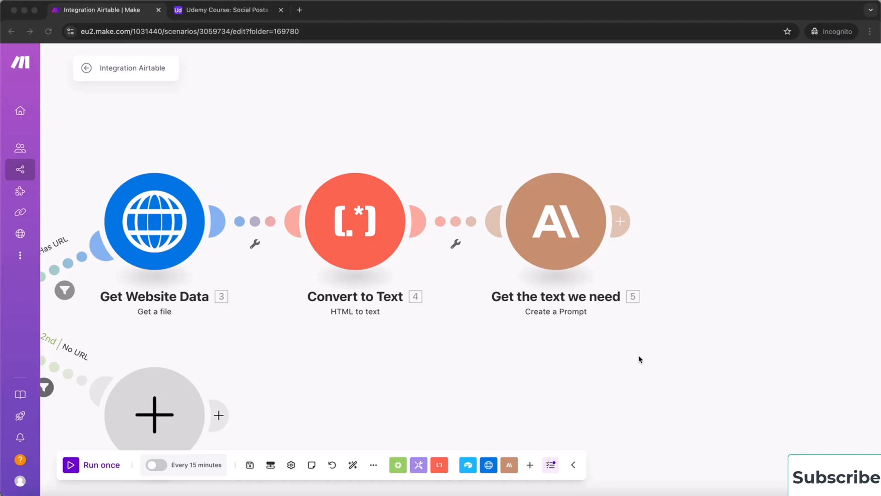
Add a Flow Control Router after the 'Get the text we need' module
click(621, 223)
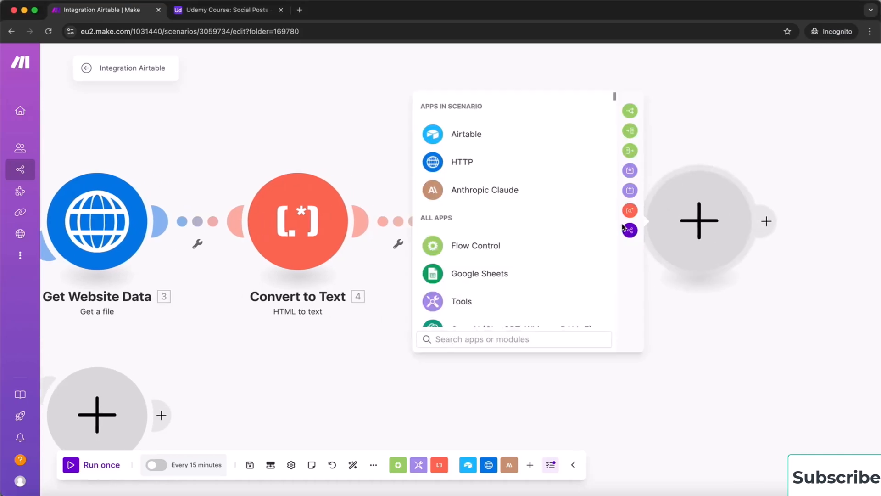
click(507, 250)
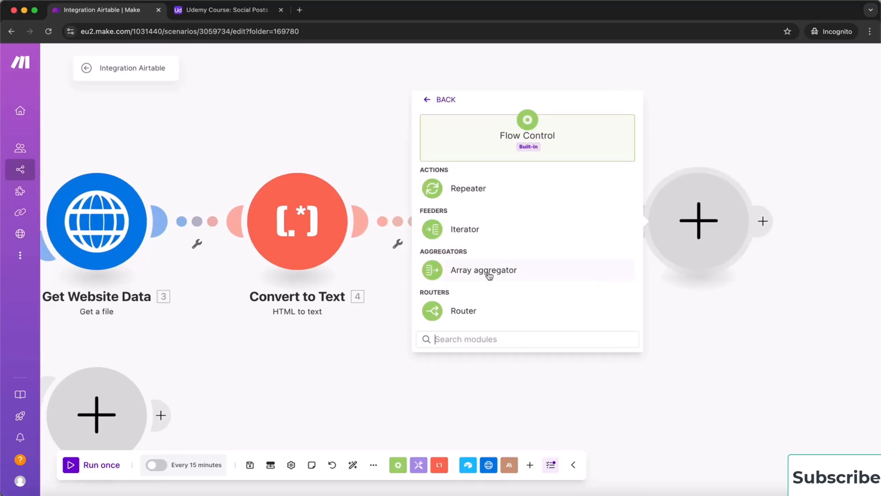
click(466, 311)
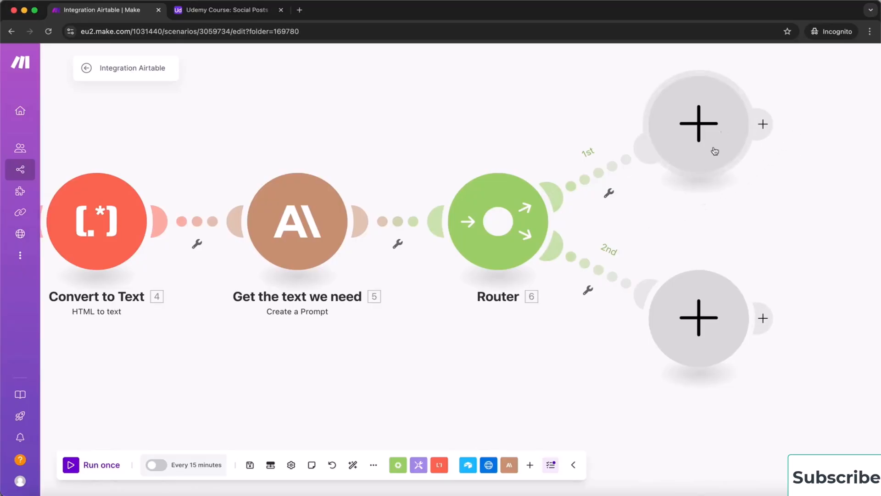
Add a third route to the new Router and bring the whole flow into view
right_click(500, 222)
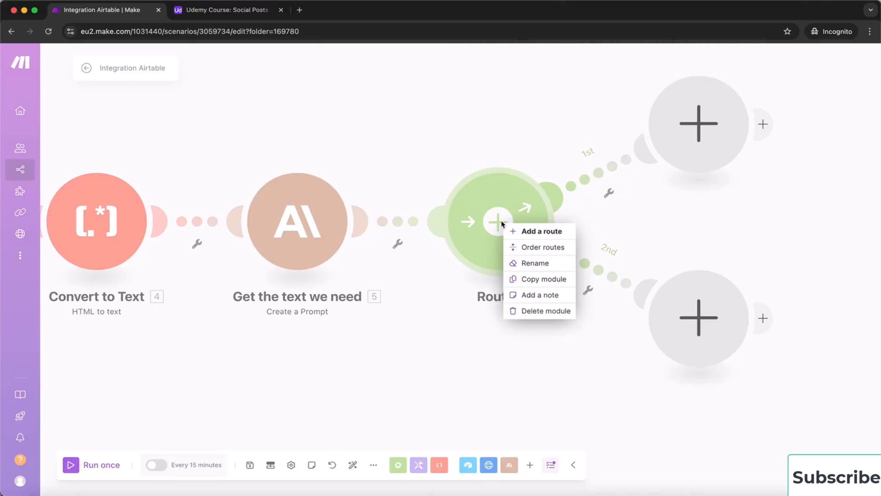
click(533, 231)
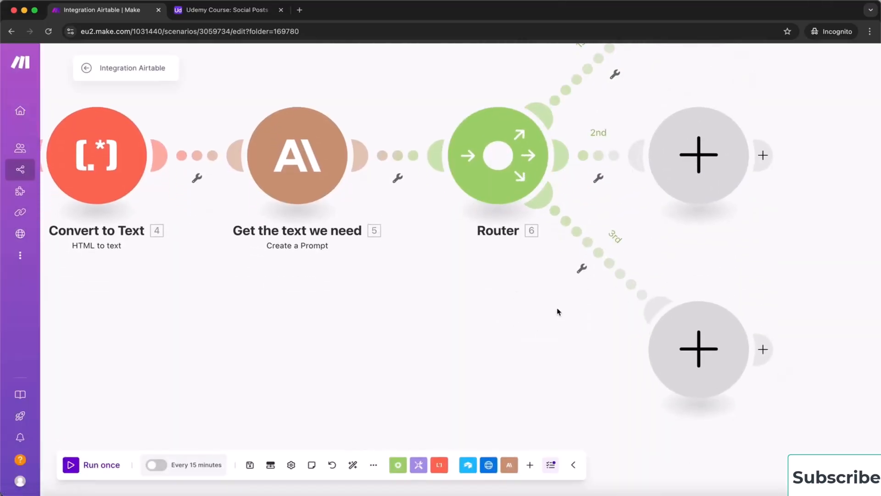
scroll(510, 306, down, 1)
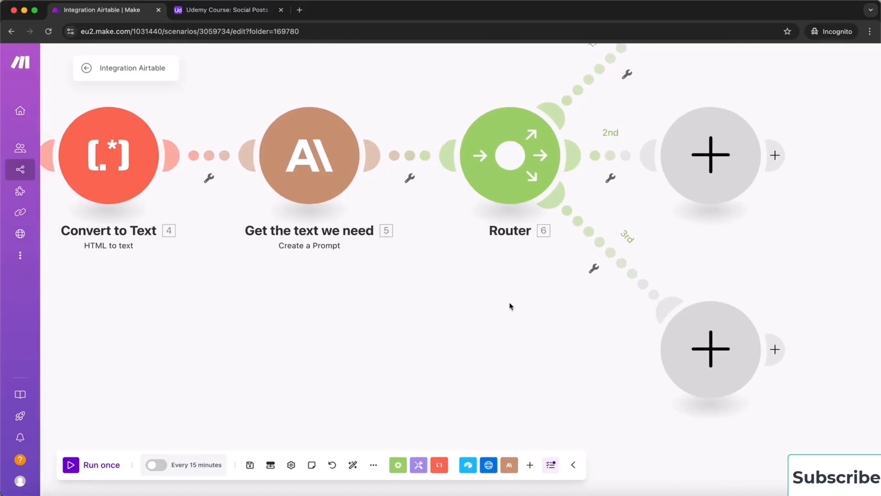
scroll(511, 306, down, 5)
scroll(511, 306, up, 5)
scroll(511, 306, down, 3)
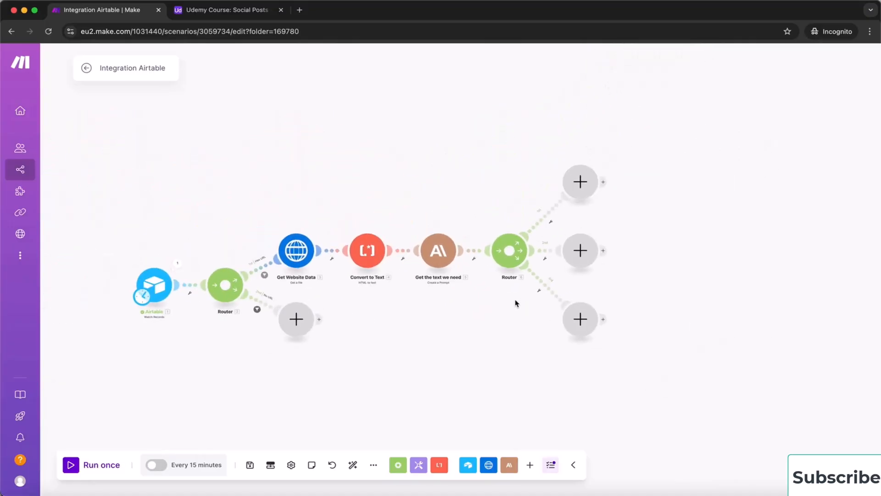
drag(681, 227, 629, 261)
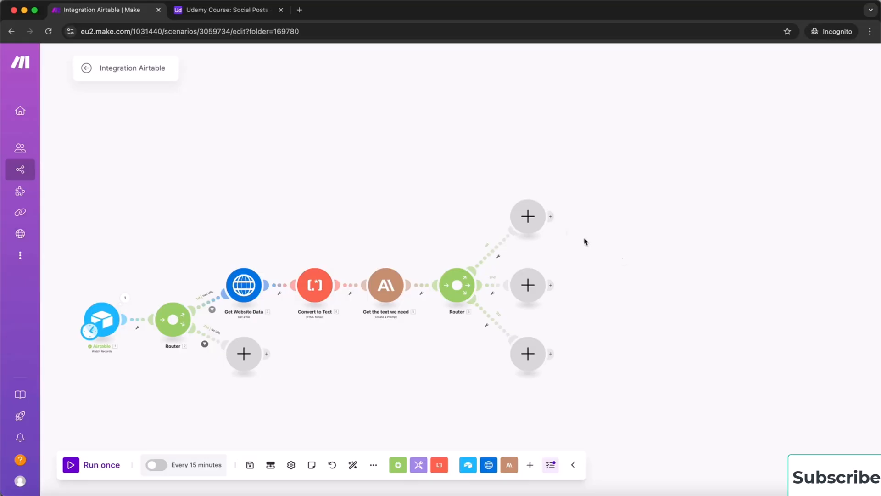
Add a Claude Create a Prompt module on the first route with claude-3-5-haiku and 4000 max tokens
click(529, 217)
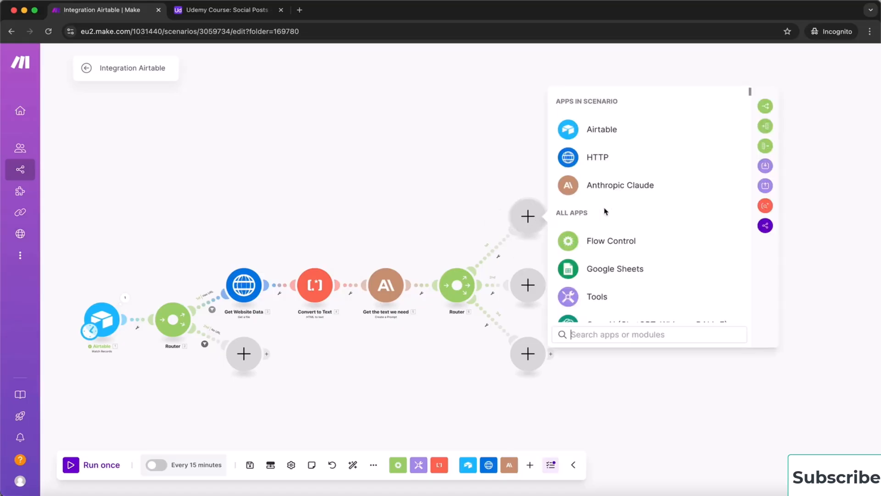
click(628, 188)
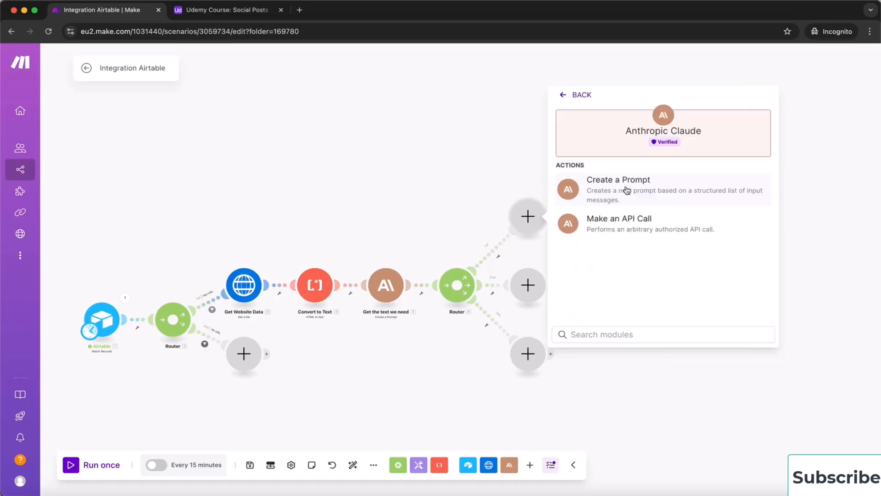
click(627, 190)
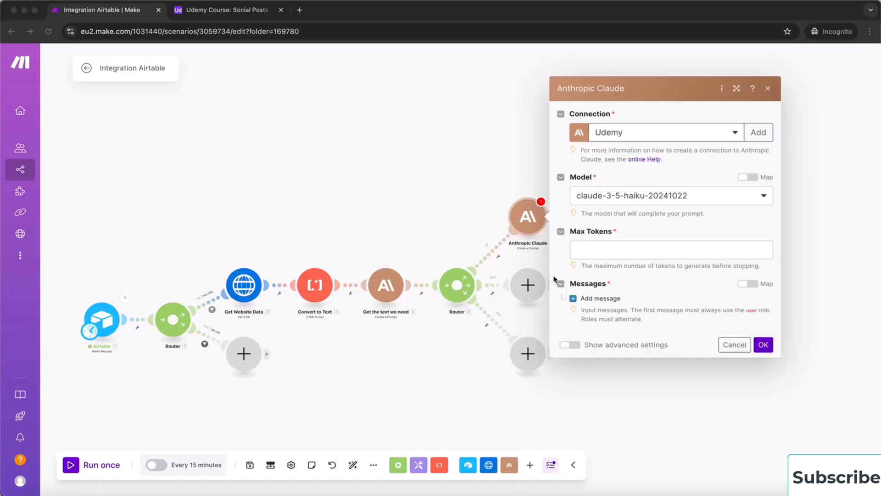
click(700, 199)
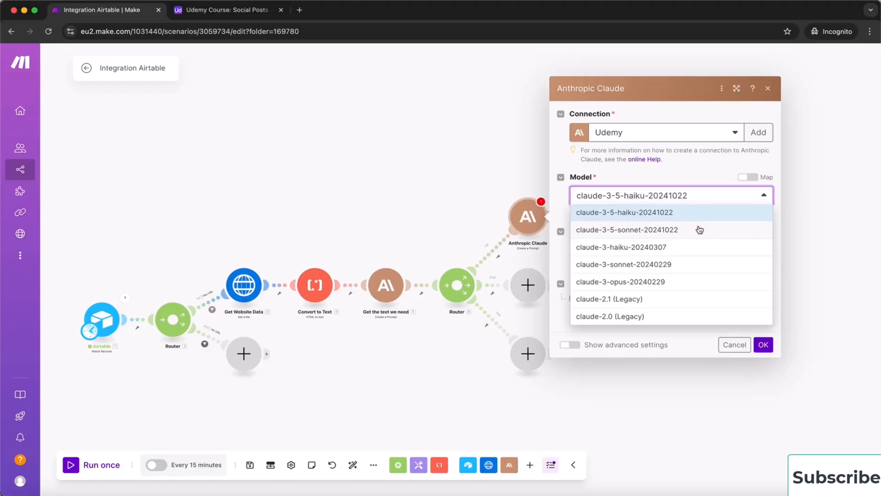
click(704, 211)
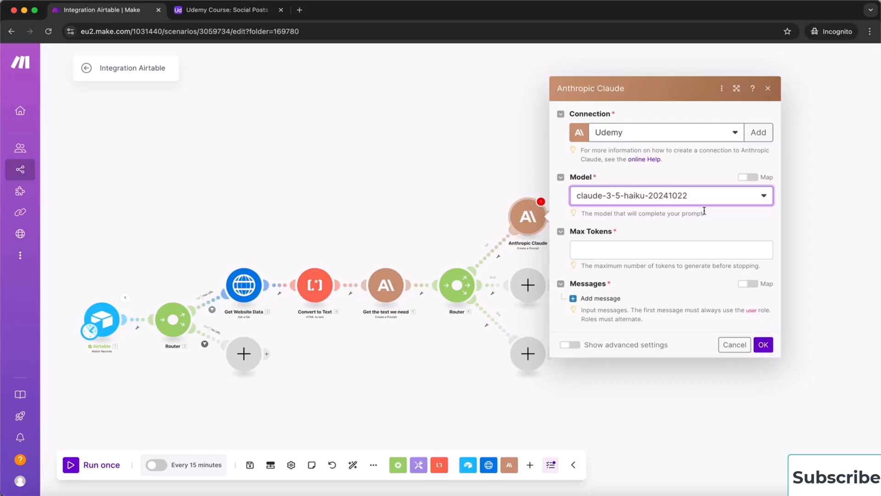
click(643, 249)
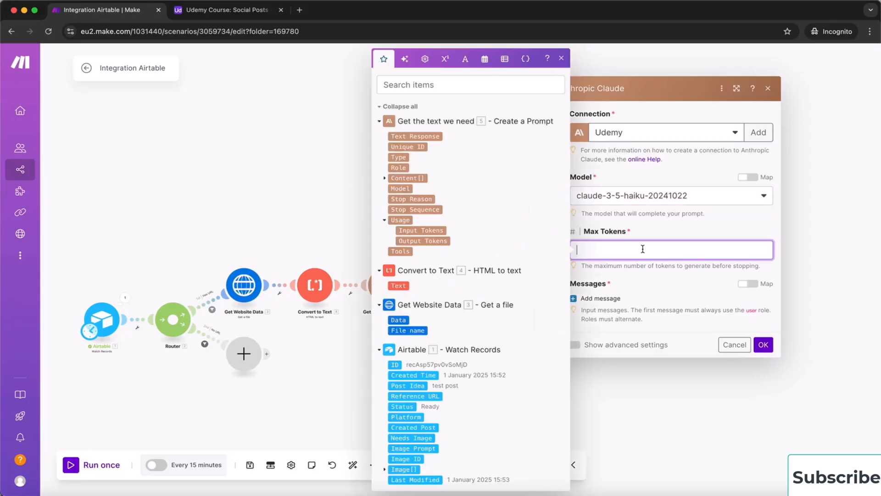
text(4000)
click(647, 287)
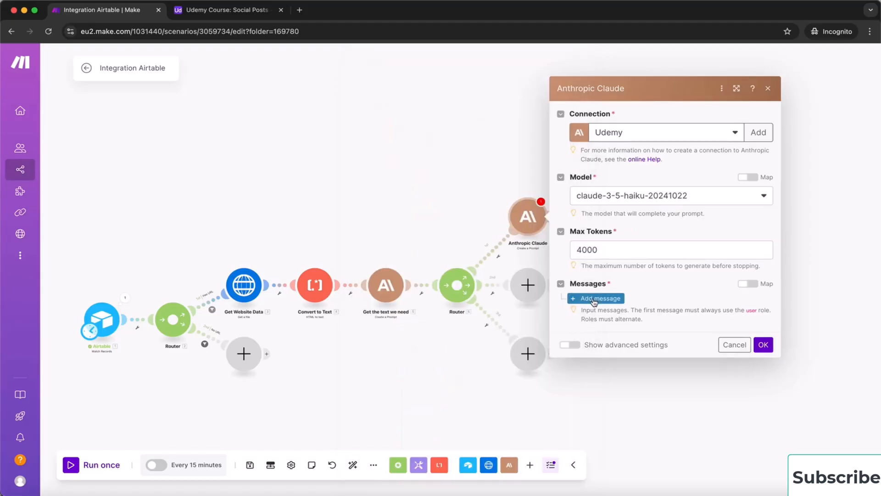
Add a User message with a Text content block to the prompt
click(595, 300)
click(628, 310)
click(628, 320)
click(633, 340)
click(656, 372)
click(666, 380)
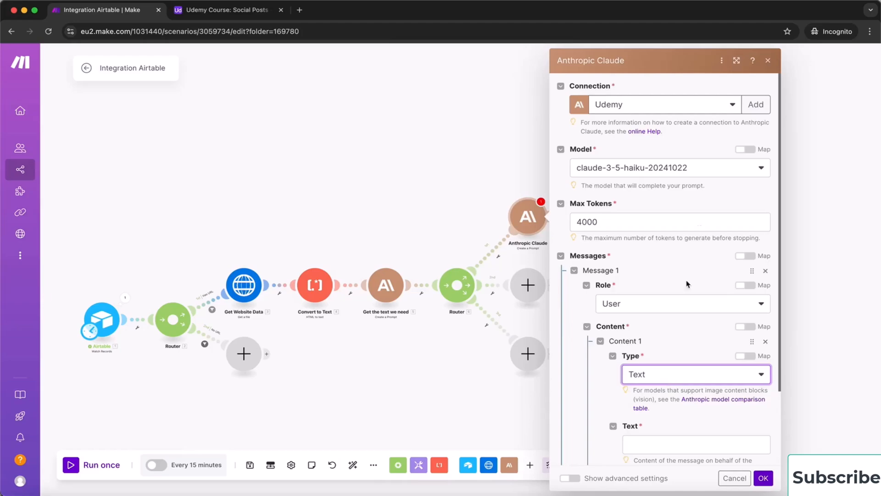
Paste the Instagram caption-expert prompt into the message text and add a second content block
click(736, 61)
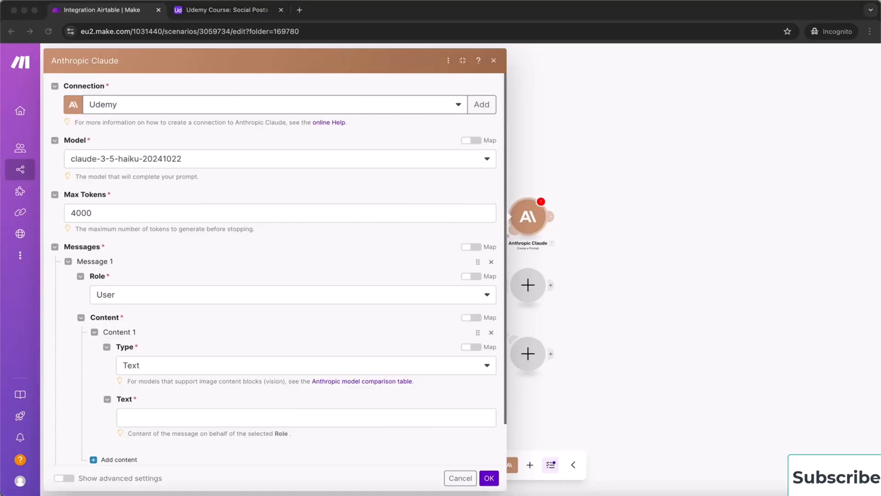
click(180, 416)
click(180, 417)
text(Style Requirements: - Use clear, everyday language avoiding jargon and cultural idioms - Write in first person unless referencing an article (then use third person) - Add 1-2 relevant emojis only at the end of sentences - Include a natural call-to-action when appropriate - Maintain positive, inclusive tone - Prioritize active voice  Key Principles: - Focus on curiosity, emotion, or bold statements - Naturally integrate 1-2 searchable keywords - Avoid cringe-worthy or overly promotional language - Fact-check all claims - Proofread for spelling and grammar  Output Format: Provide only the caption with specified hashtags and emojis, no additional commentary or formatting.)
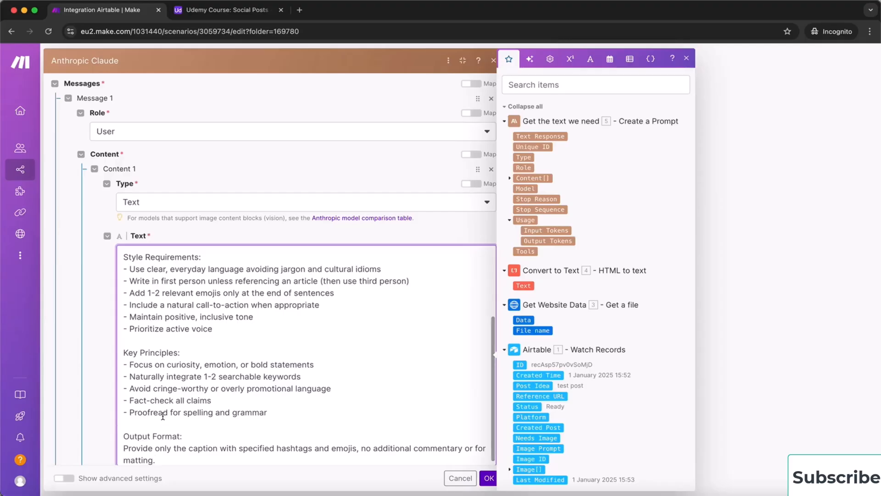
scroll(217, 304, up, 5)
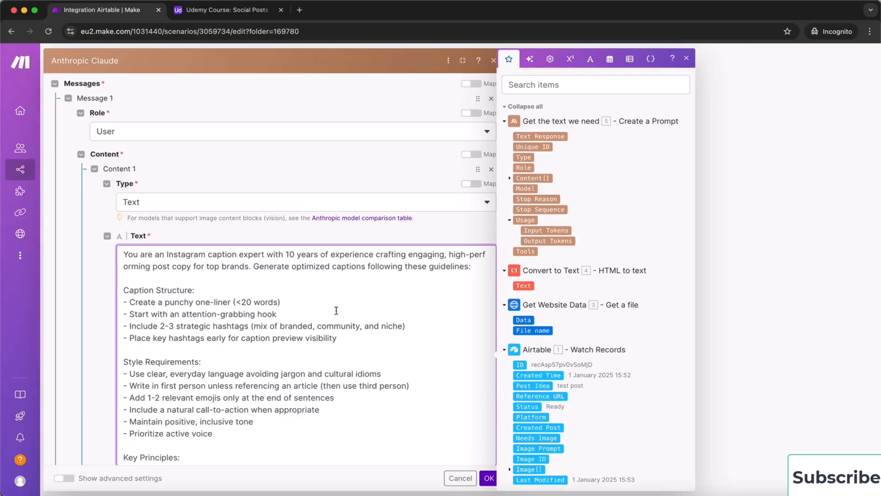
scroll(350, 366, down, 4)
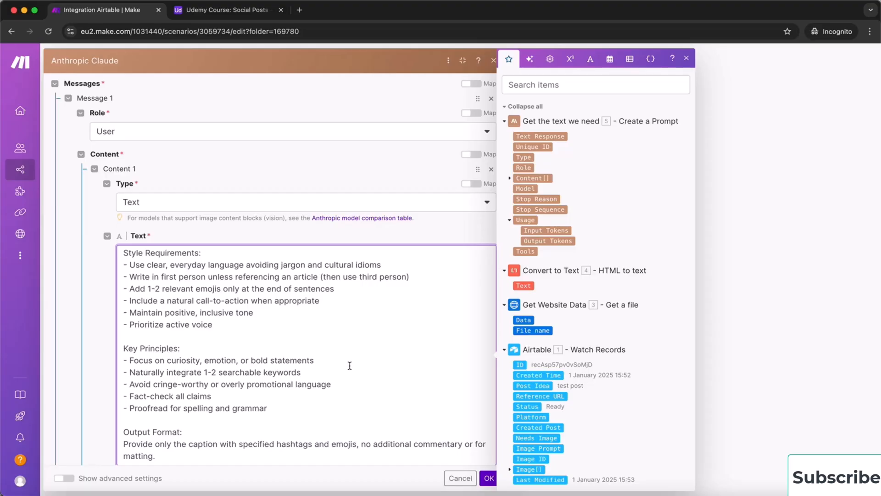
scroll(349, 365, up, 5)
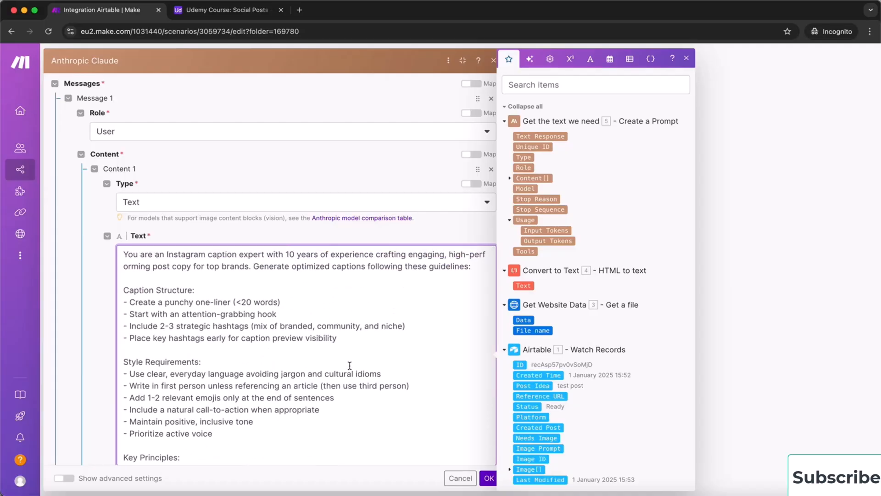
scroll(349, 365, down, 8)
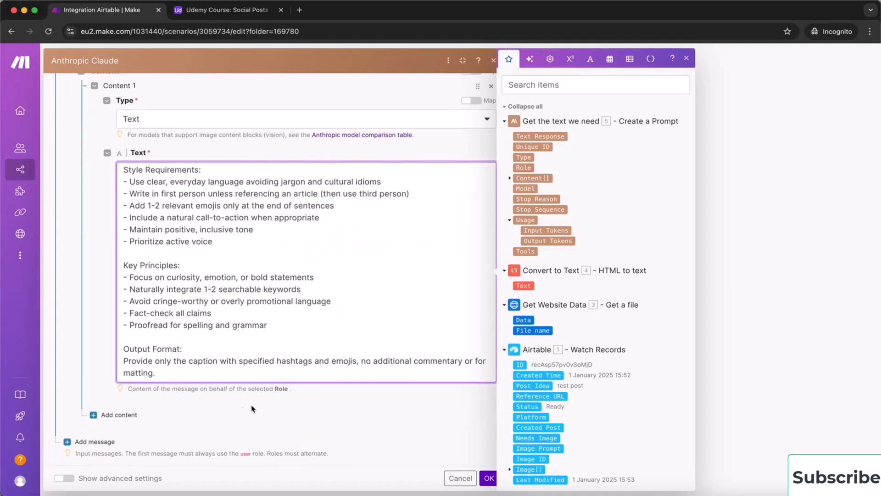
click(120, 417)
Make Content 2 a Text block, paste the post-creation prompt and clear its stale mappings
scroll(193, 414, down, 2)
click(242, 375)
click(239, 373)
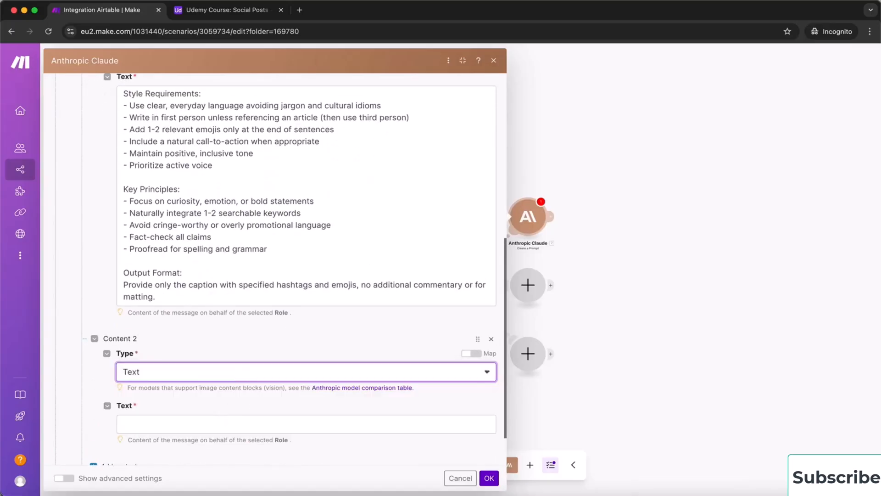
key(super+Tab)
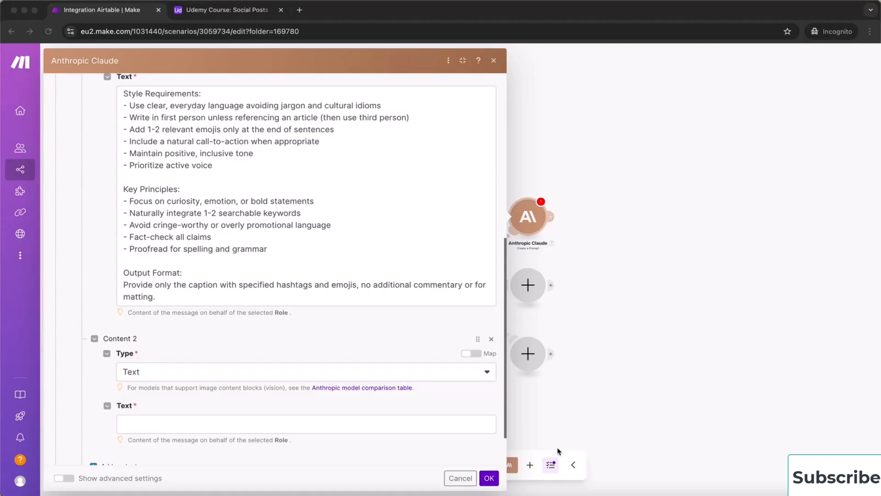
click(324, 429)
click(323, 424)
text(Create a post based on this idea:  [1. Post Idea]  and this website copy:  [6.textResponse])
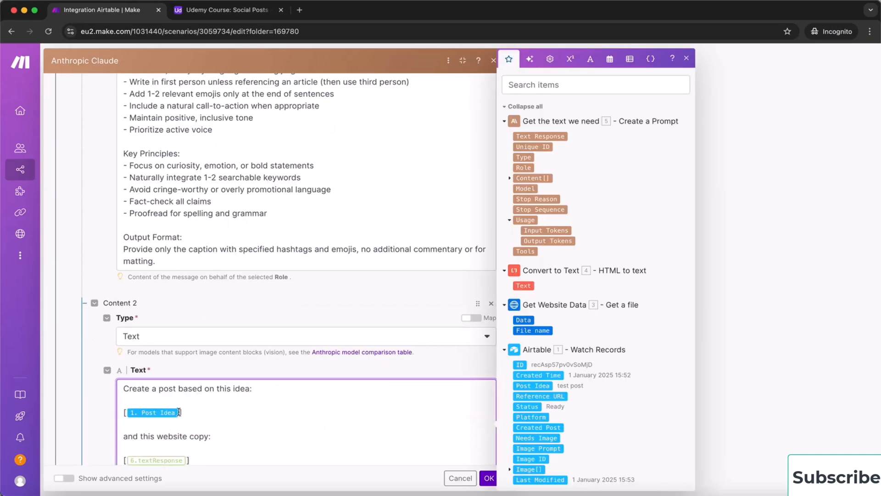
key(BackSpace)
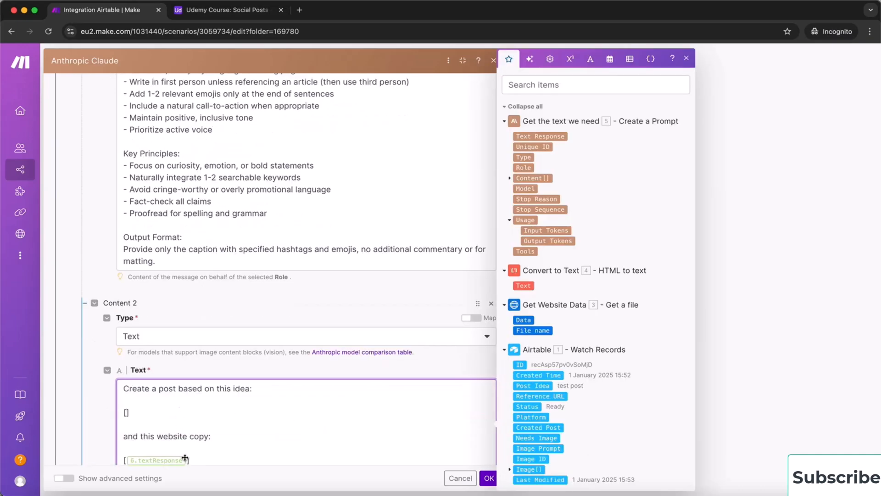
key(BackSpace)
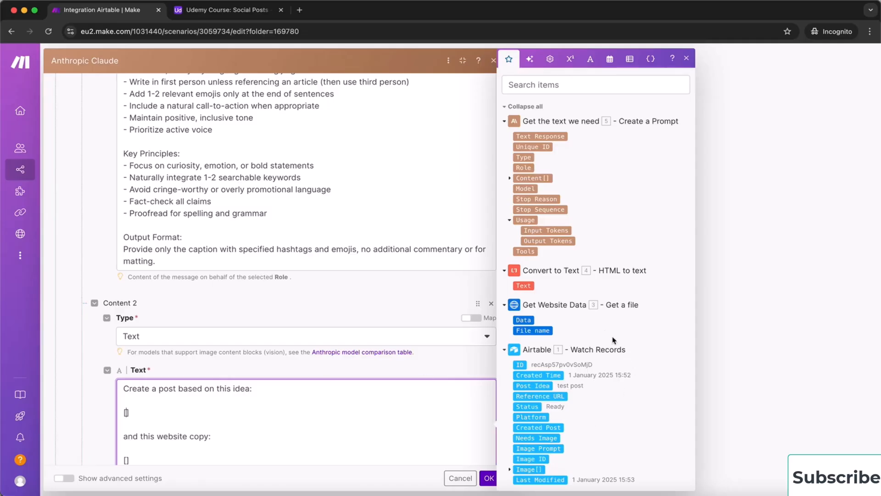
Map 1. Post Idea and 5. Text Response into the prompt and save the module
scroll(569, 361, down, 1)
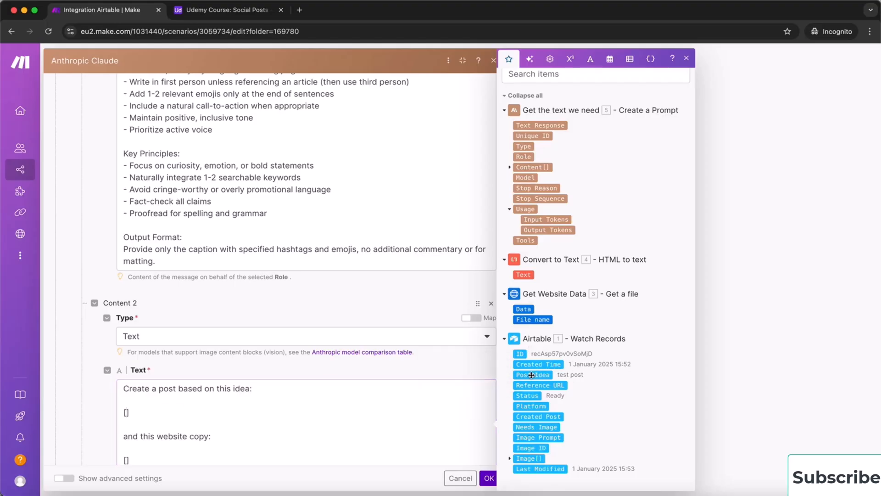
click(532, 375)
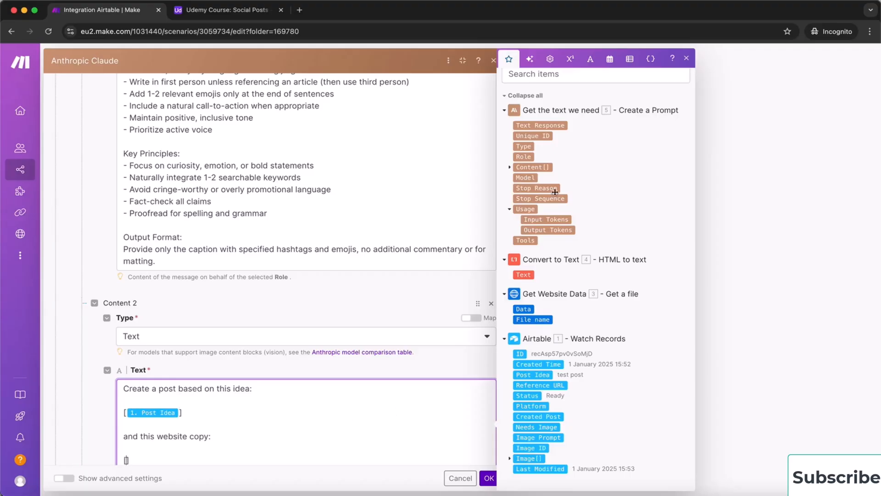
click(541, 126)
scroll(256, 423, down, 2)
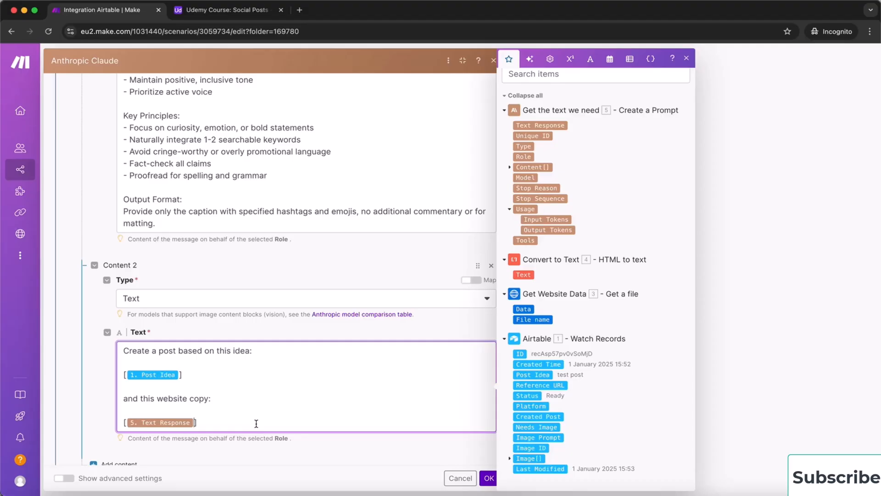
click(489, 478)
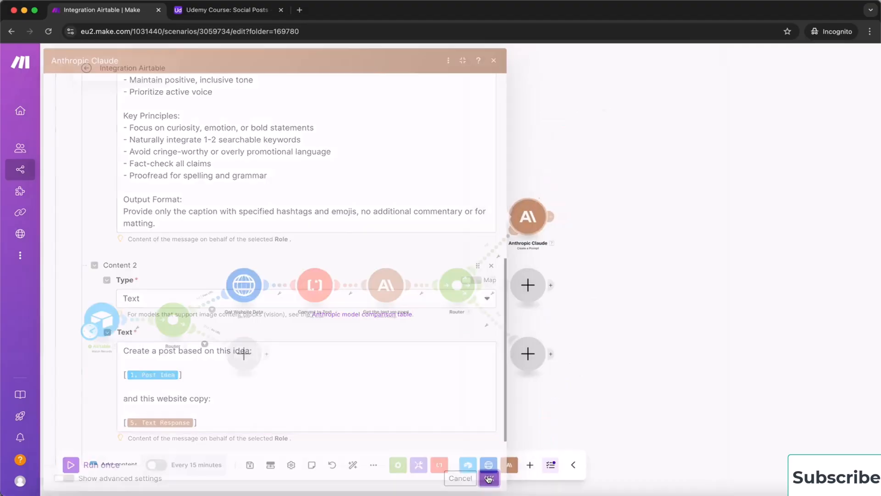
Rename the Claude module on the Router's first route to 'Instagram Captions', fixing the typos
right_click(532, 222)
click(568, 276)
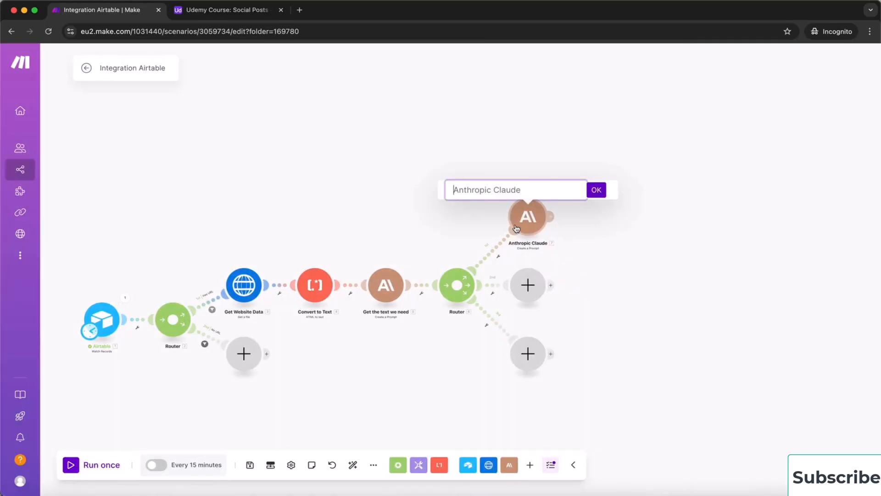
key(super+a)
text(Instagr)
key(BackSpace)
text(am Captins)
key(BackSpace)
key(BackSpace)
text(ons)
click(478, 190)
text(r)
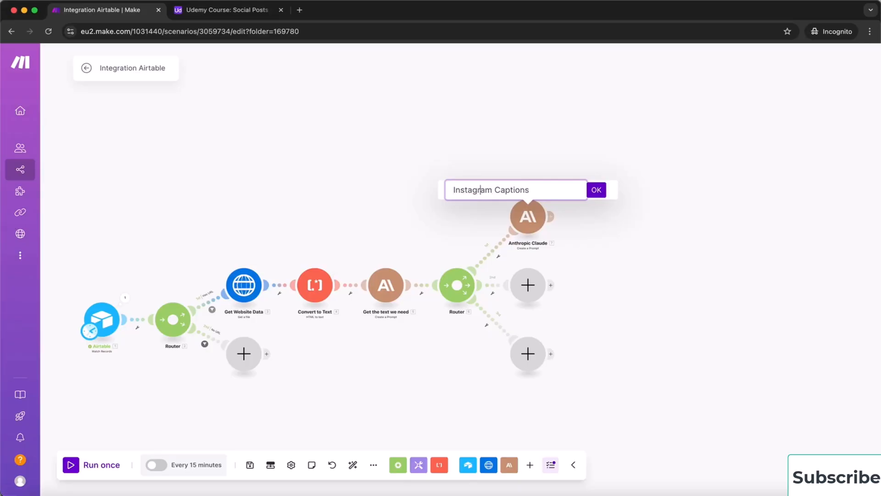
click(597, 191)
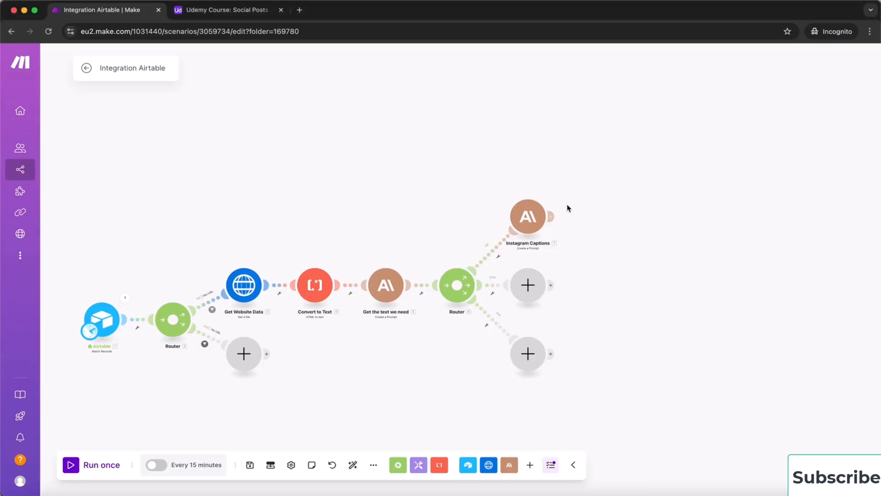
Add an Airtable Update a Record module for the Udemy Course base's Social Posts table
scroll(567, 206, up, 5)
scroll(567, 207, down, 10)
scroll(567, 208, up, 5)
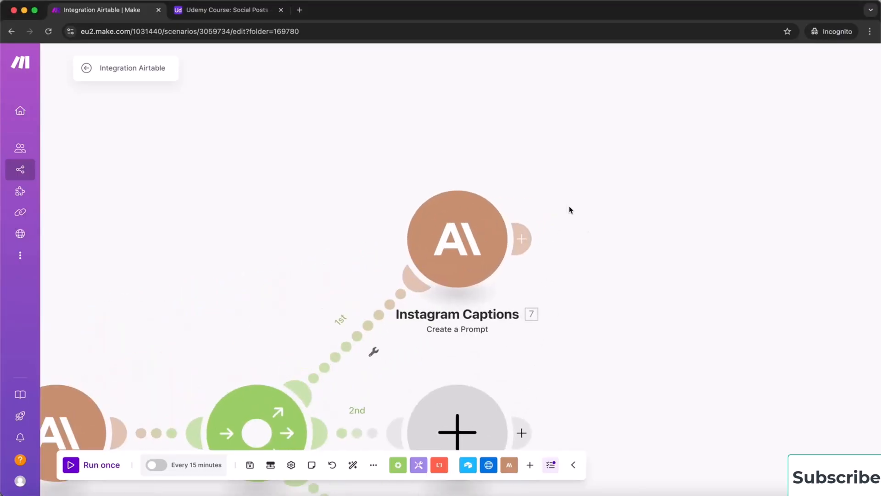
click(525, 240)
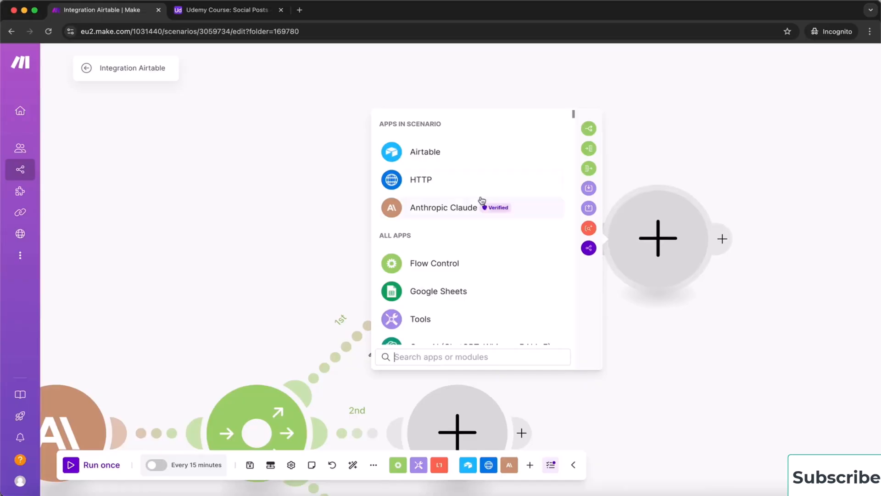
click(428, 157)
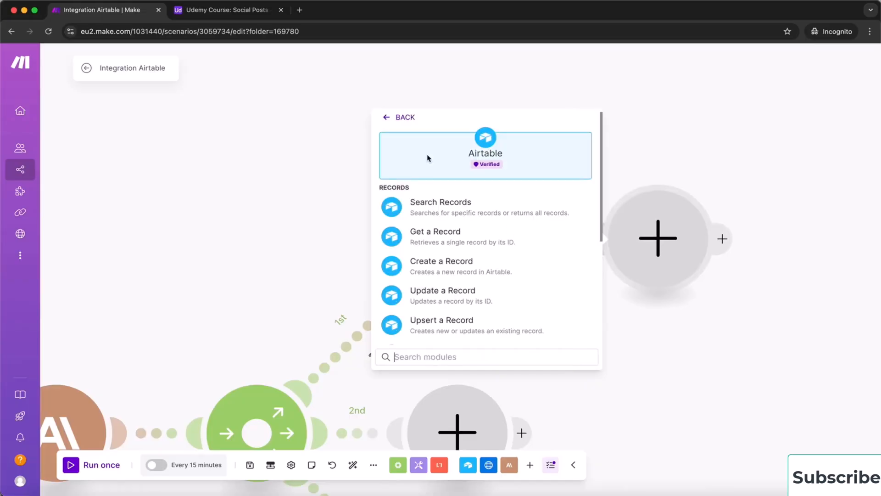
click(437, 299)
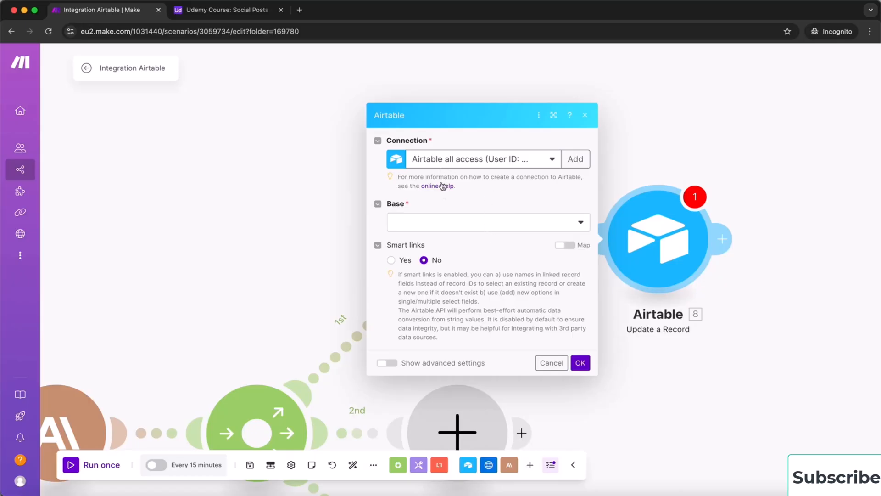
click(443, 224)
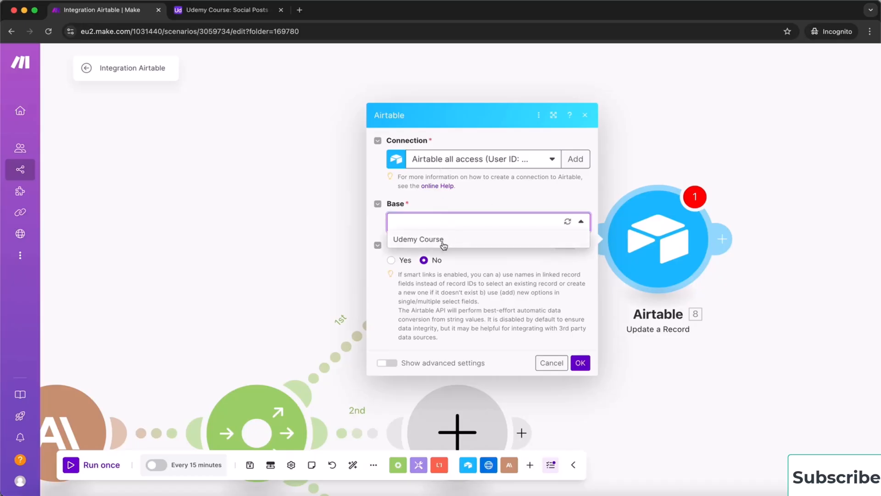
click(441, 240)
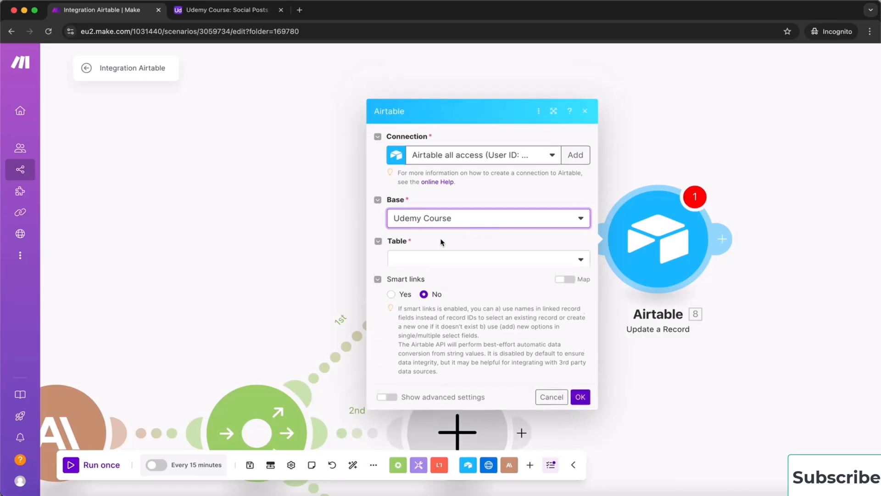
click(453, 244)
click(443, 257)
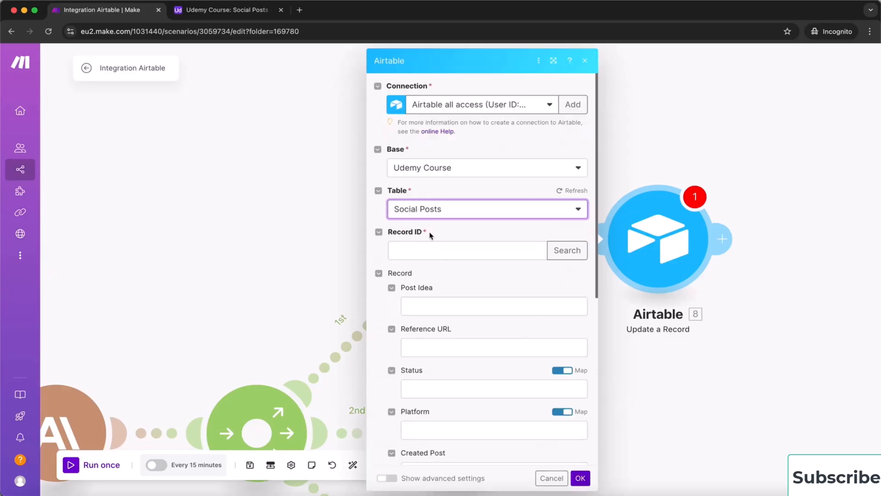
Map Record ID to 1. ID, set Status to Done, map Created Post to 7. Text Response, and save
click(416, 252)
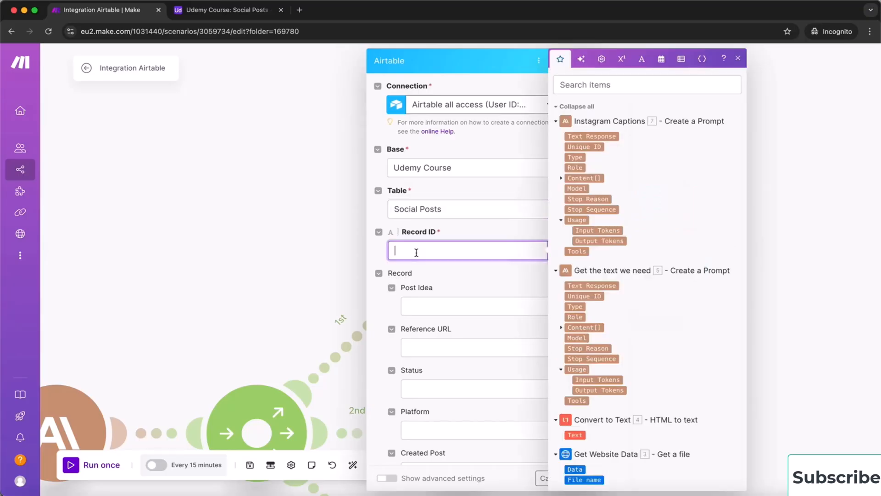
scroll(616, 312, down, 4)
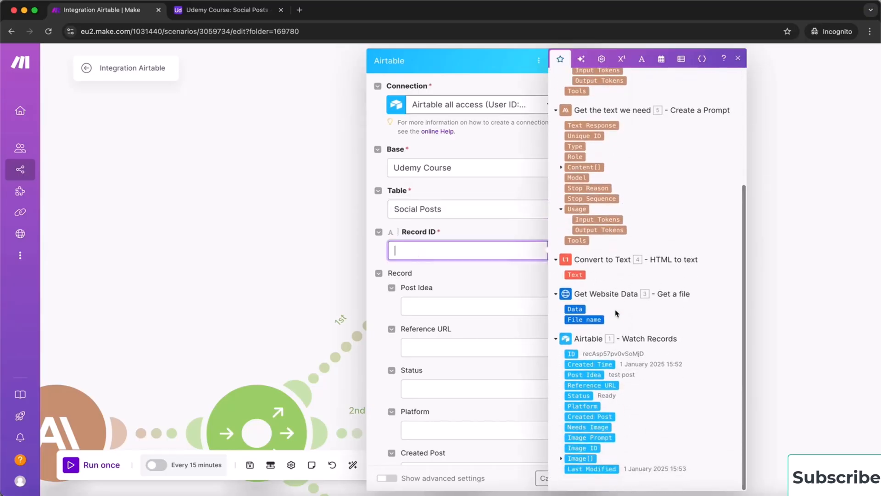
click(571, 355)
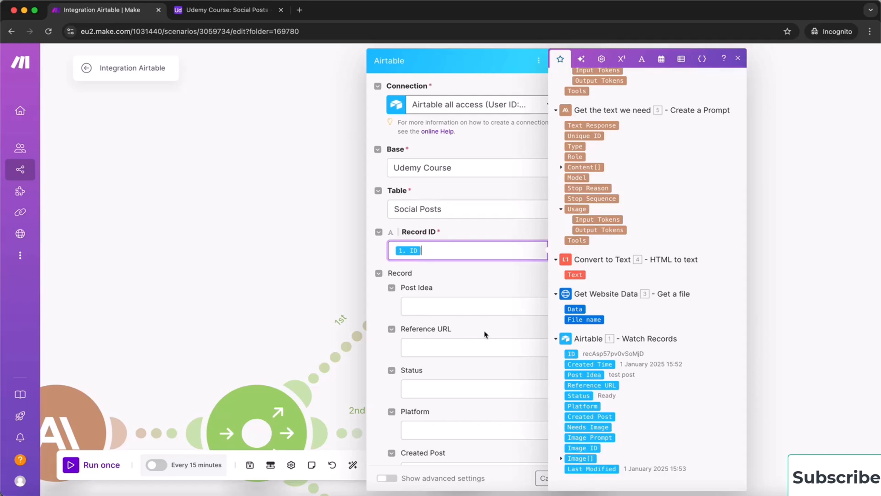
click(484, 288)
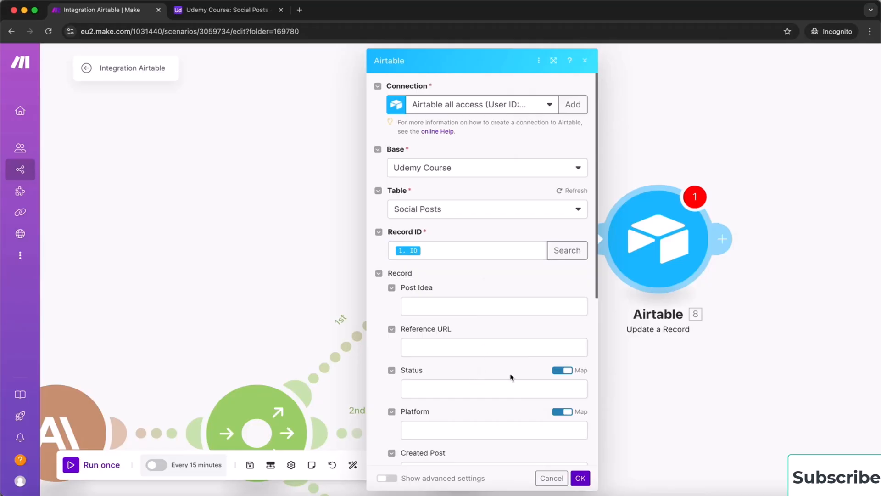
click(563, 370)
click(554, 395)
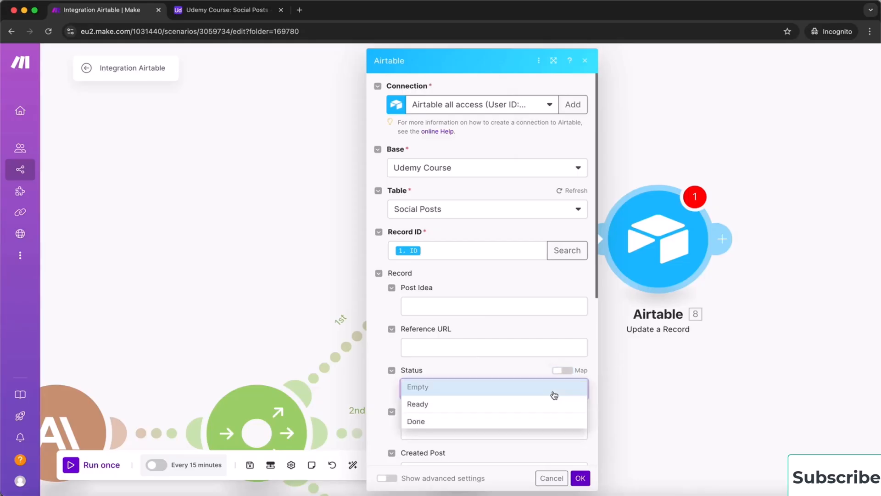
click(468, 421)
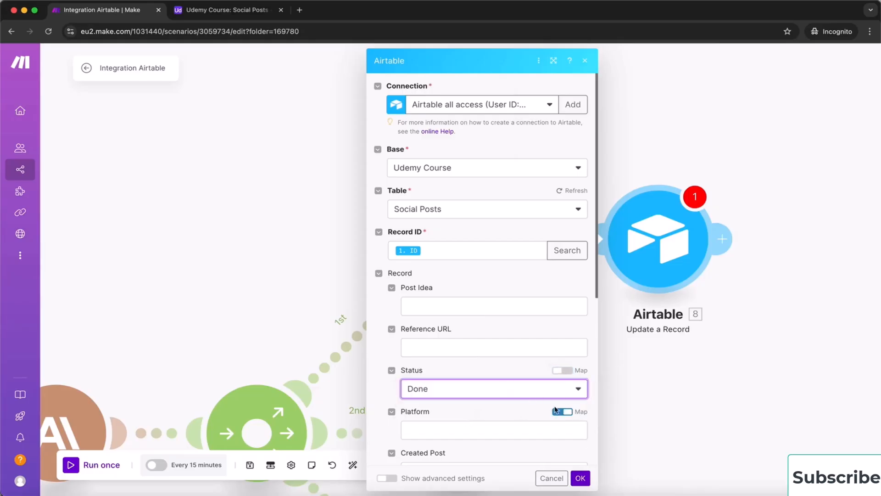
scroll(485, 412, down, 3)
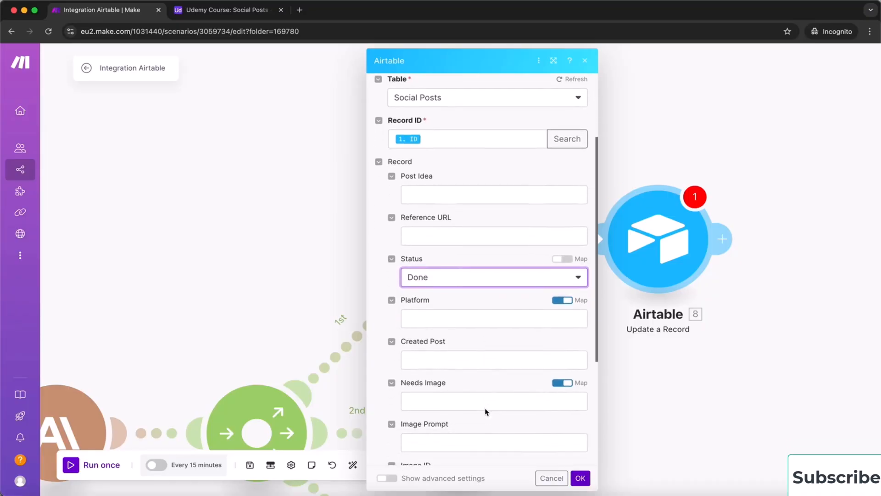
click(447, 359)
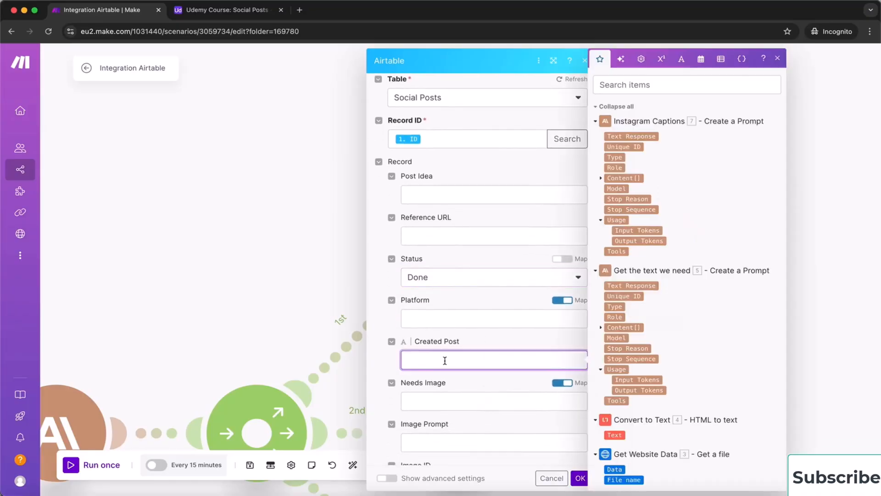
click(640, 136)
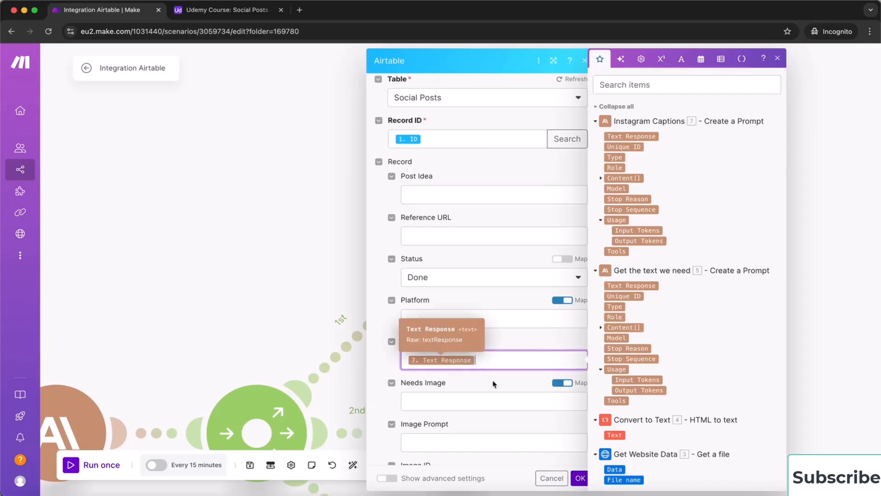
scroll(492, 380, down, 3)
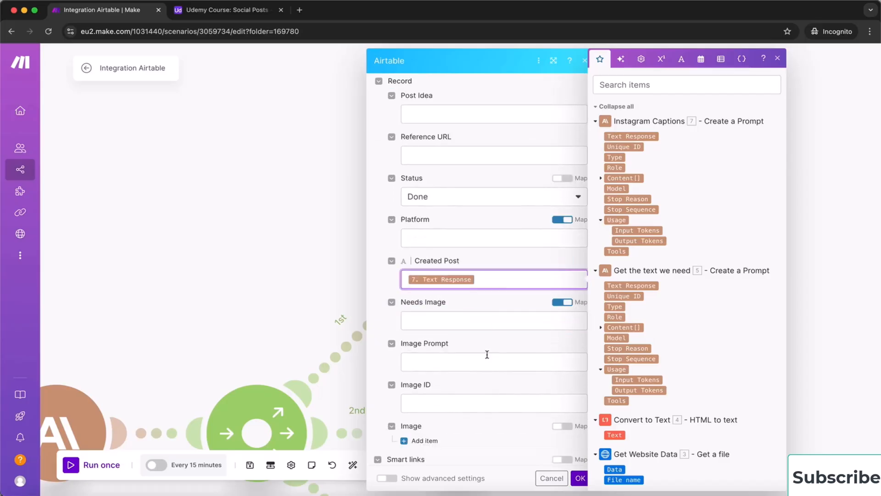
scroll(487, 354, up, 4)
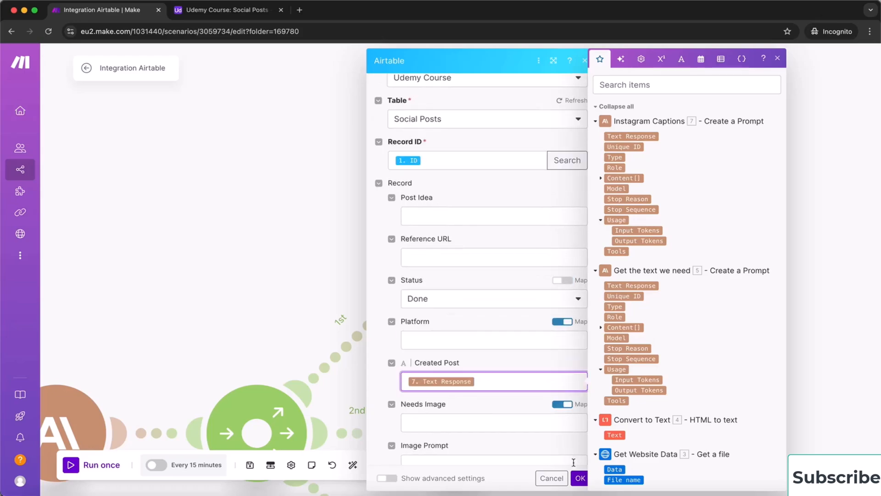
click(580, 478)
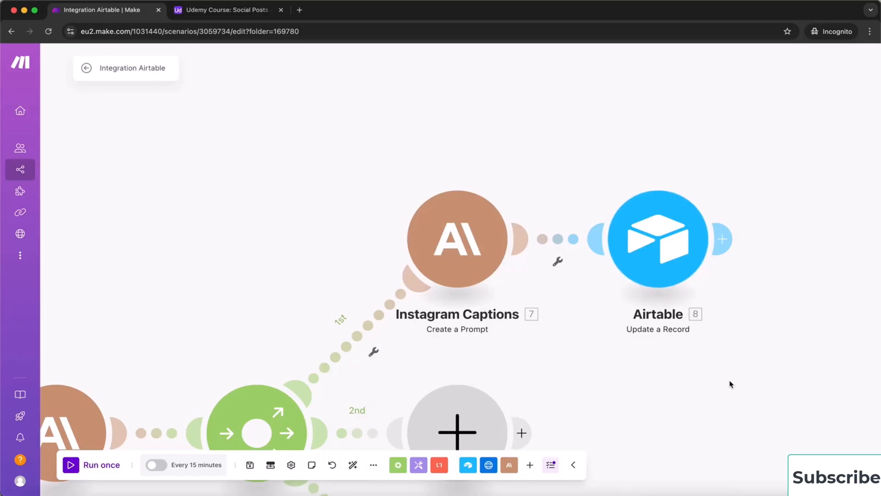
Add an Anthropic Claude Create a Prompt module after the Airtable update, using claude-3-5-haiku-20241022
drag(759, 307, 379, 336)
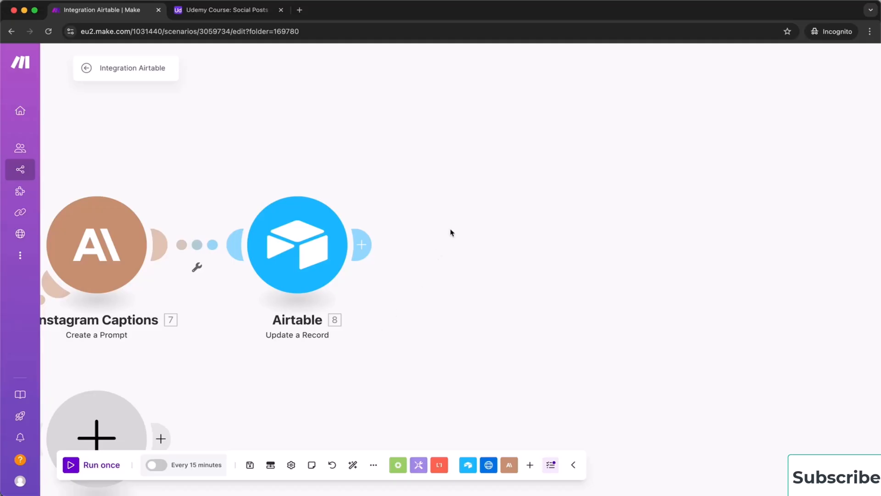
click(366, 243)
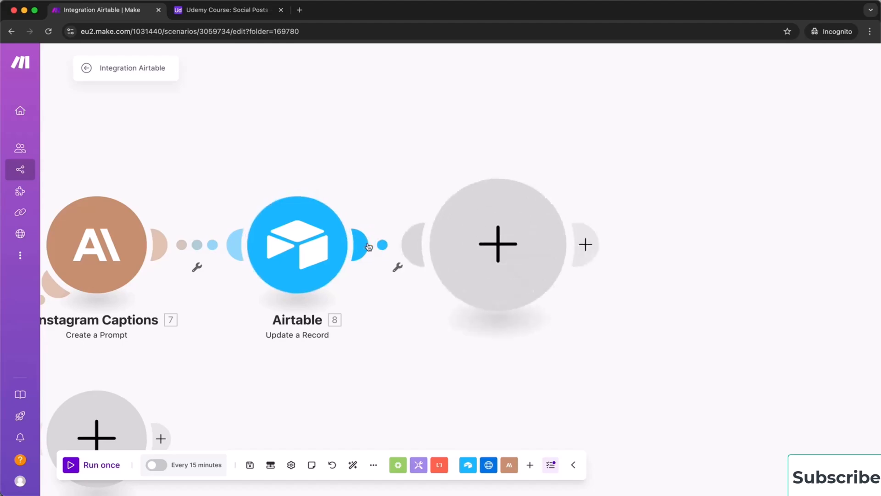
click(625, 220)
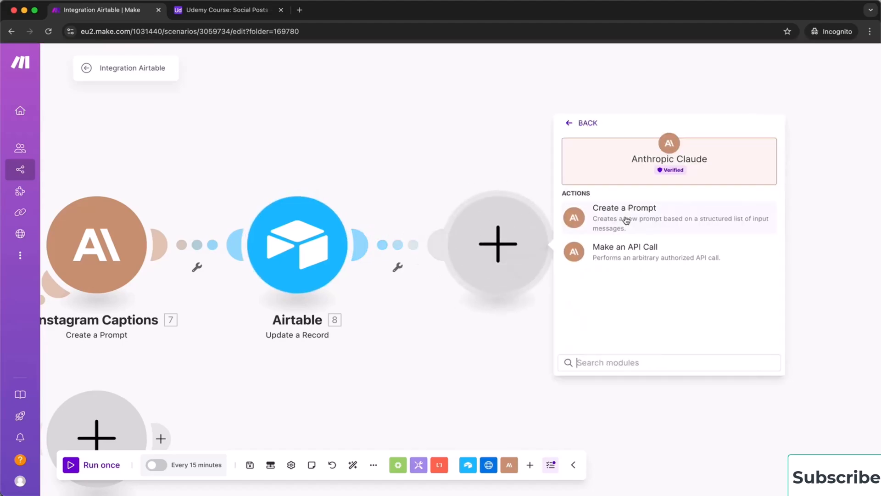
click(649, 220)
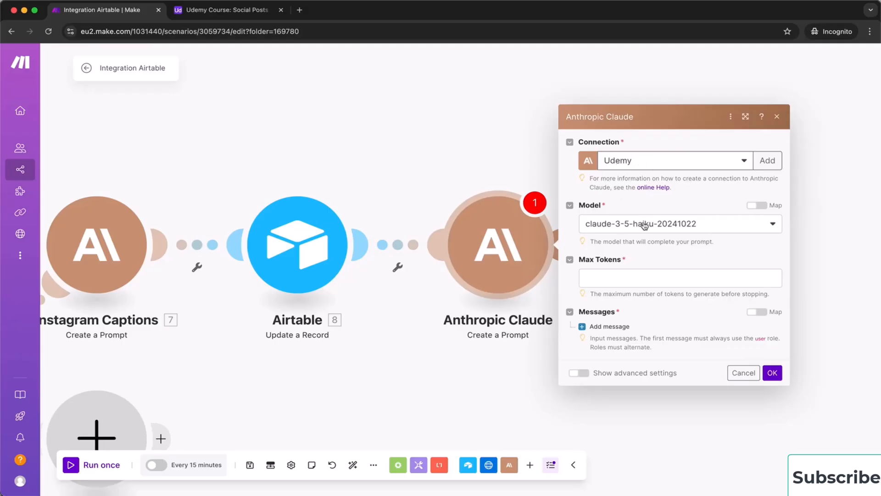
click(611, 278)
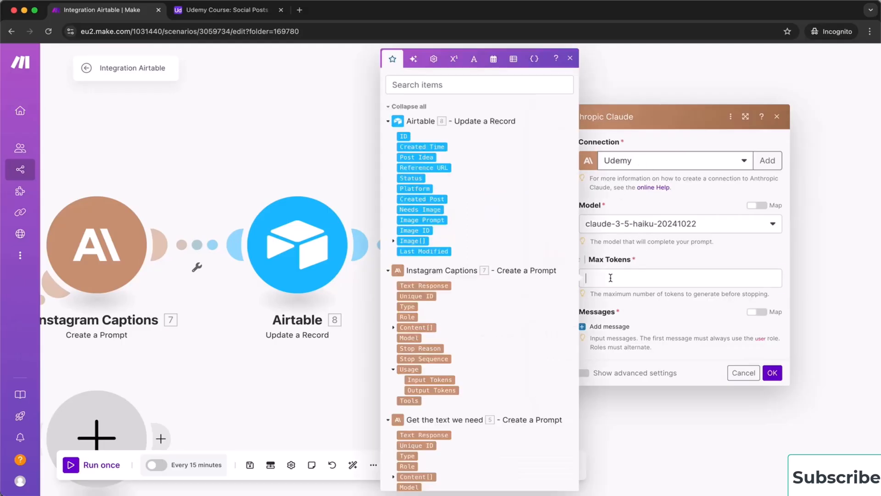
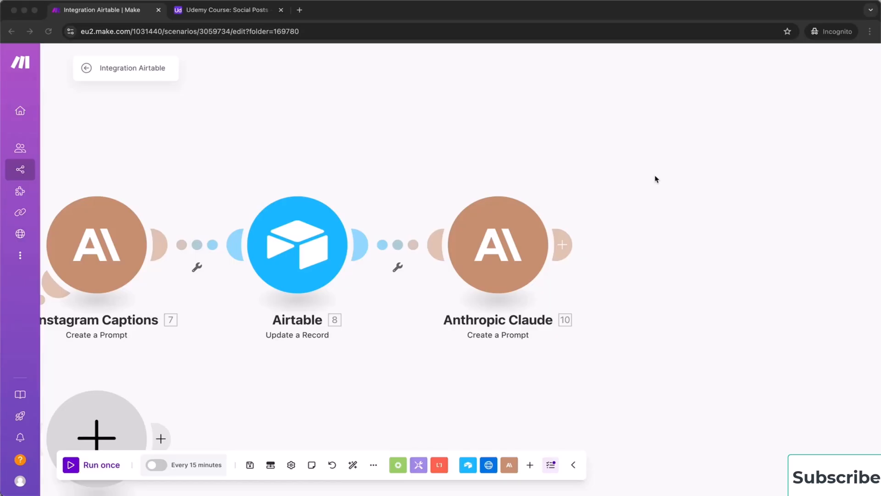
Filter the Airtable-to-Claude route as 'Needs Image': 1. Needs Image text equal to Yes
click(396, 245)
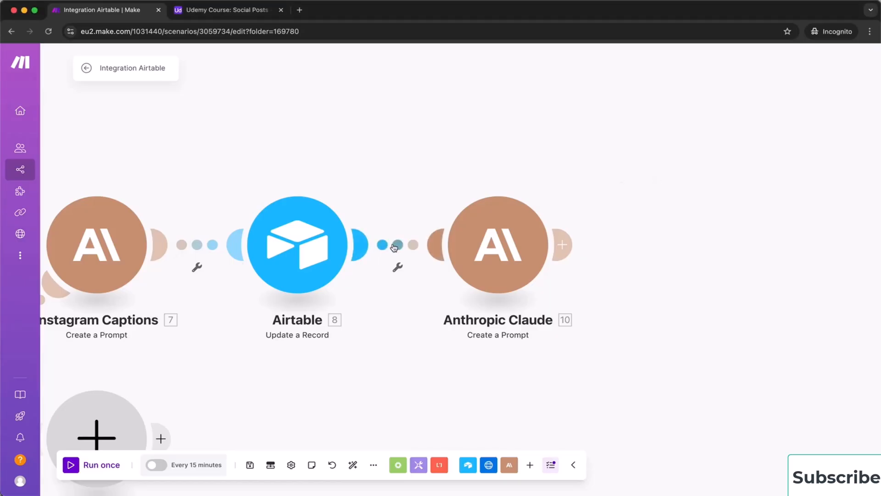
click(395, 247)
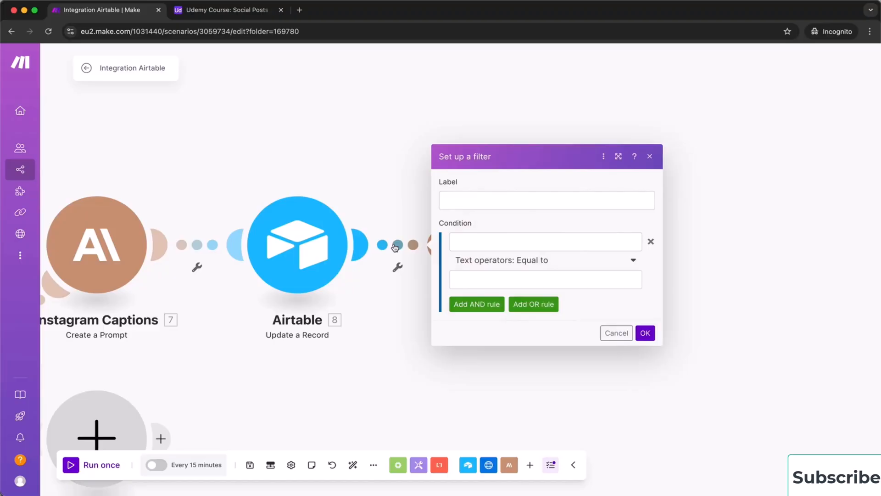
click(467, 197)
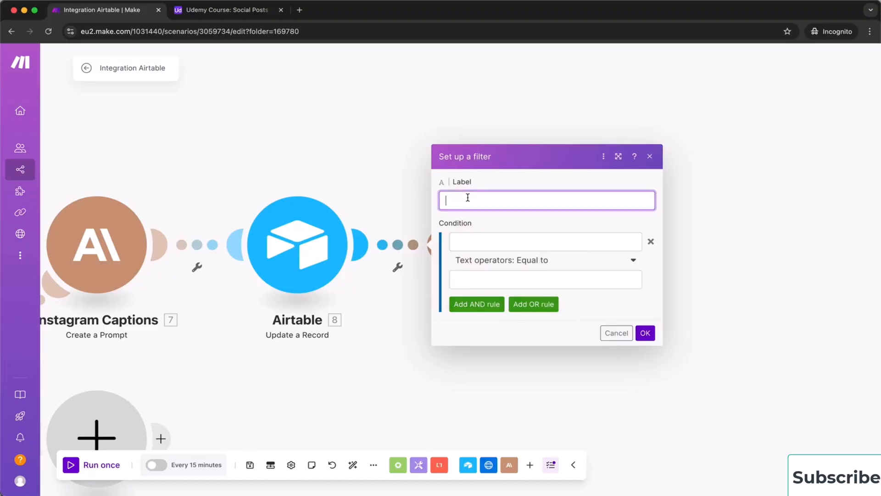
text(Needs Image)
click(481, 239)
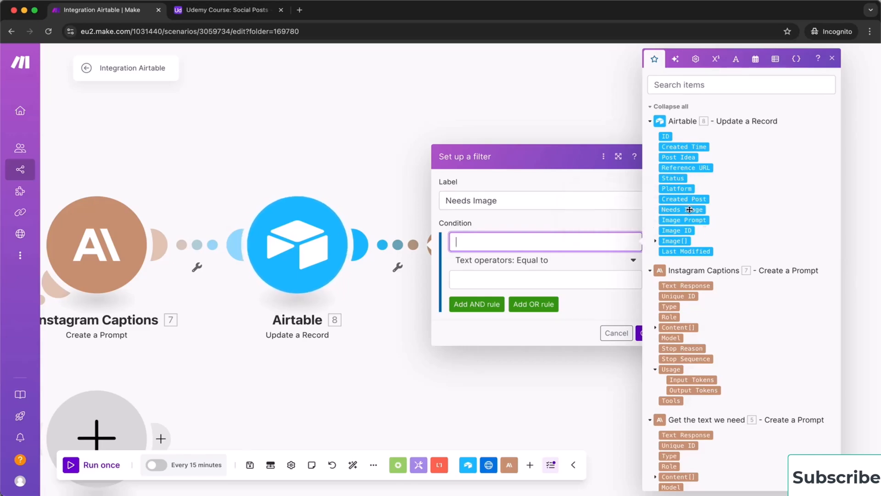
scroll(691, 248, down, 7)
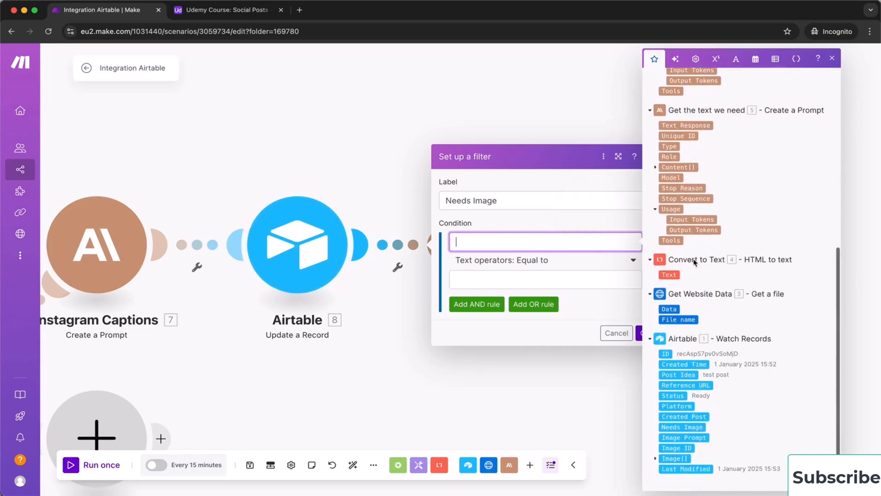
click(686, 428)
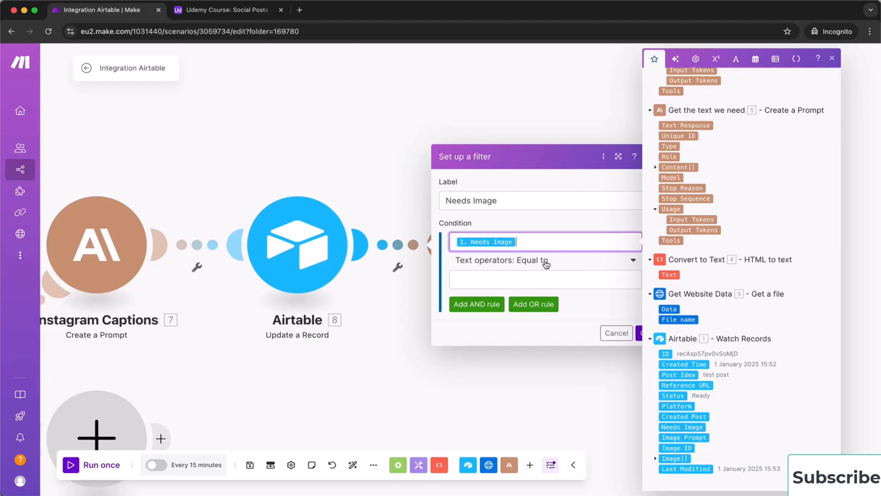
click(497, 277)
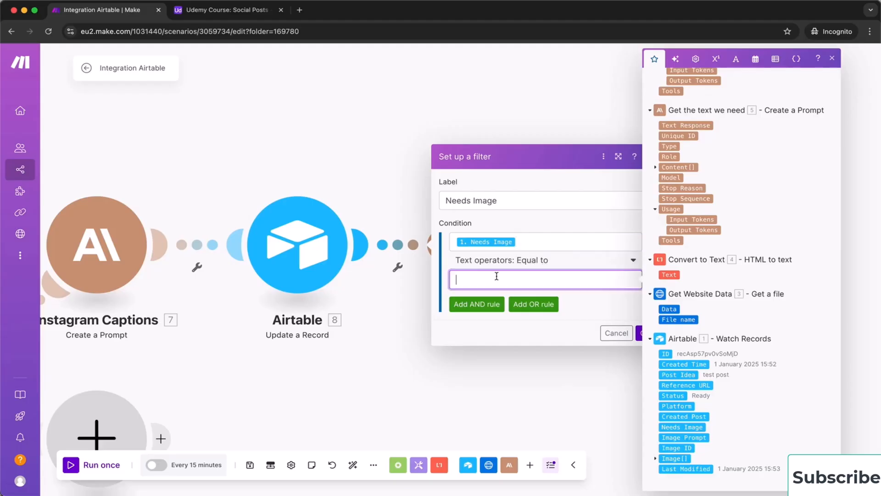
text(Yes)
click(538, 332)
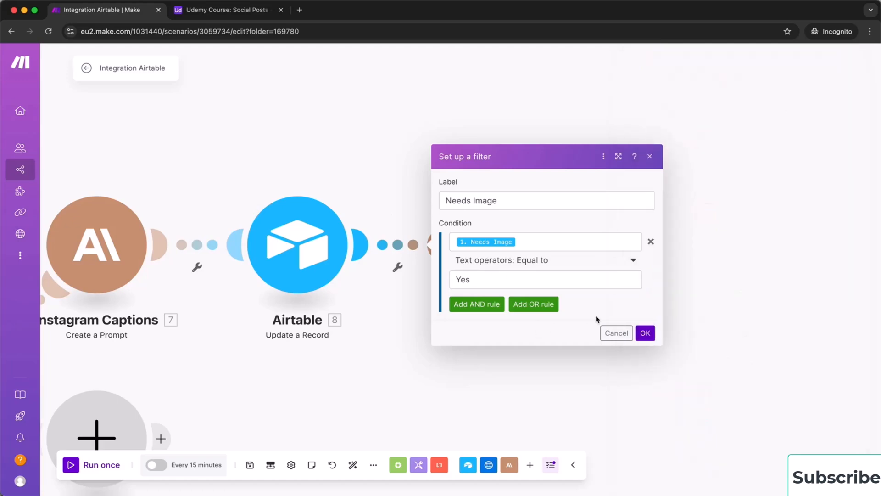
click(645, 334)
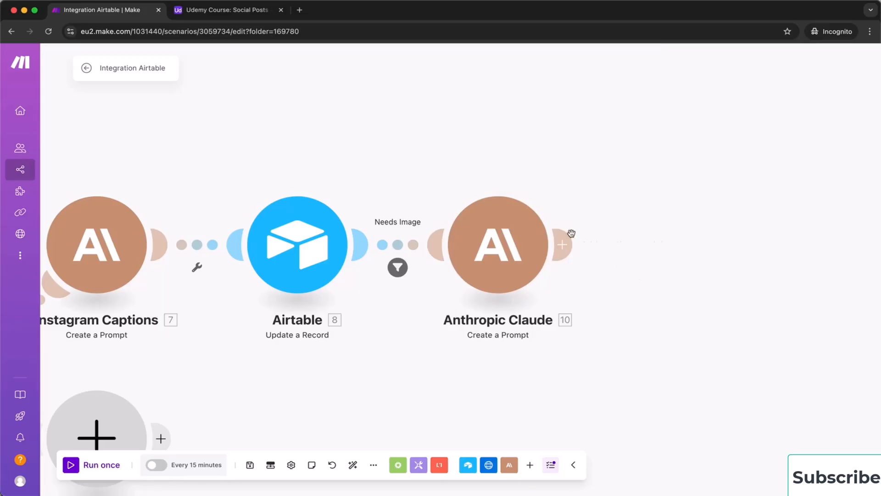
Attach a Fal.ai Create Flux 1.1 Pro Ultra module to Claude, leaving its settings empty
click(565, 246)
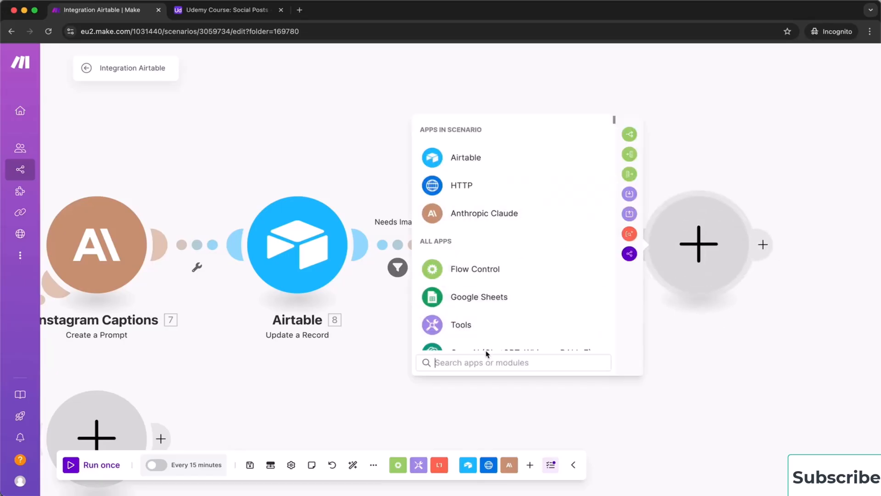
text(fl)
key(BackSpace)
key(BackSpace)
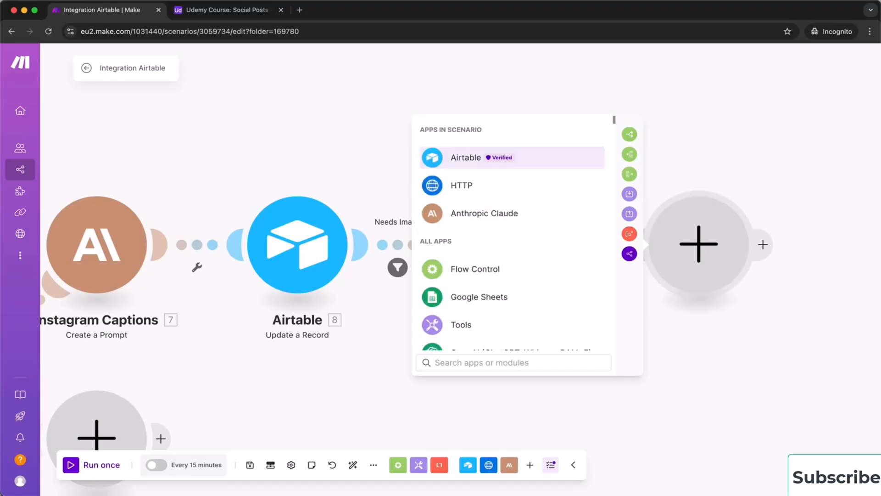
text(fal)
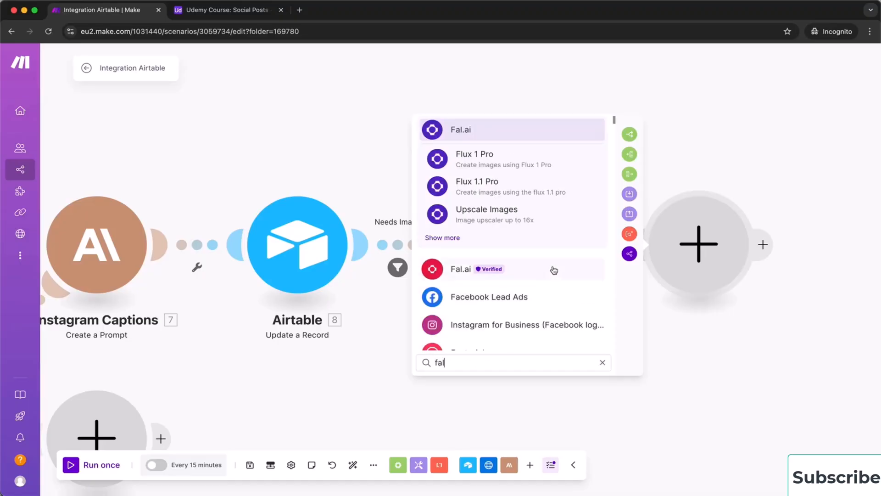
click(444, 238)
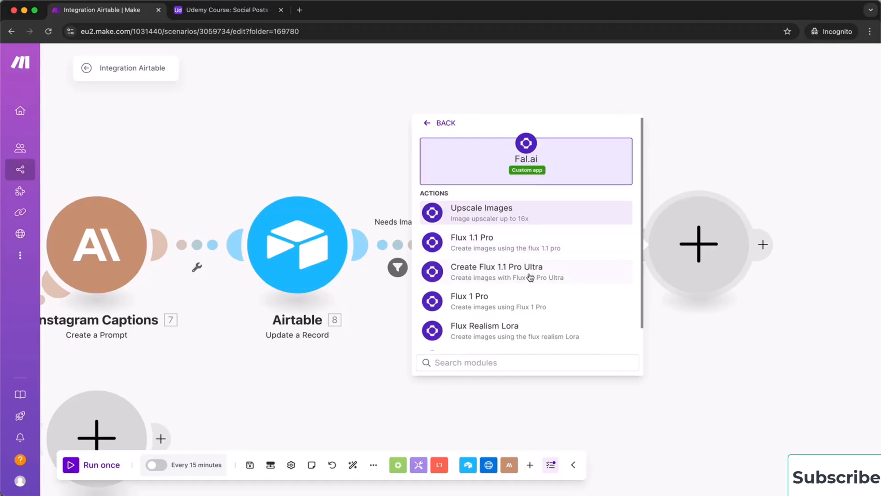
click(479, 274)
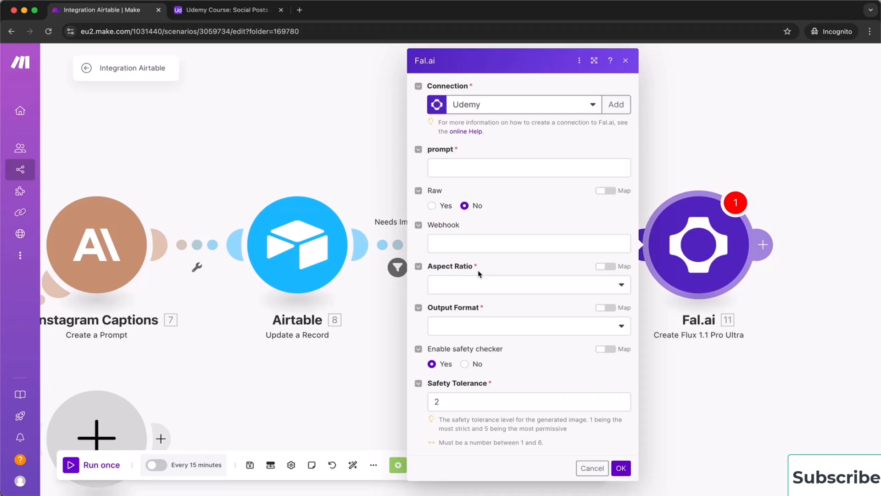
click(458, 169)
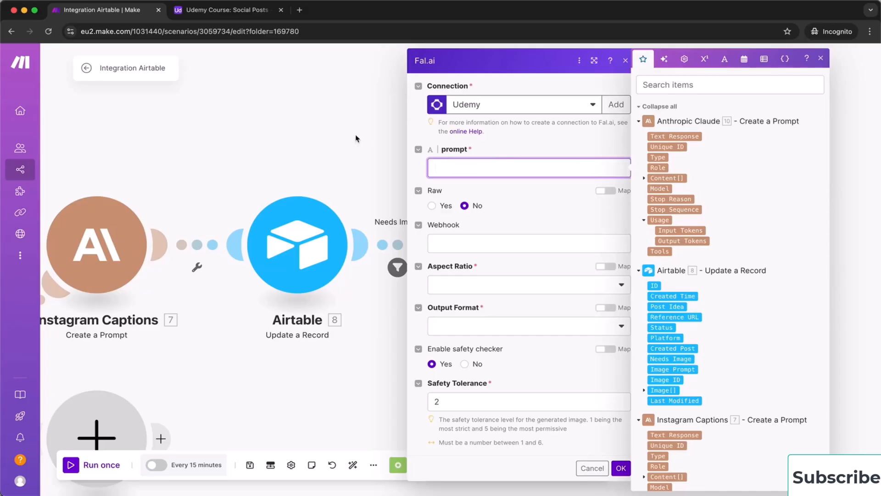
click(589, 475)
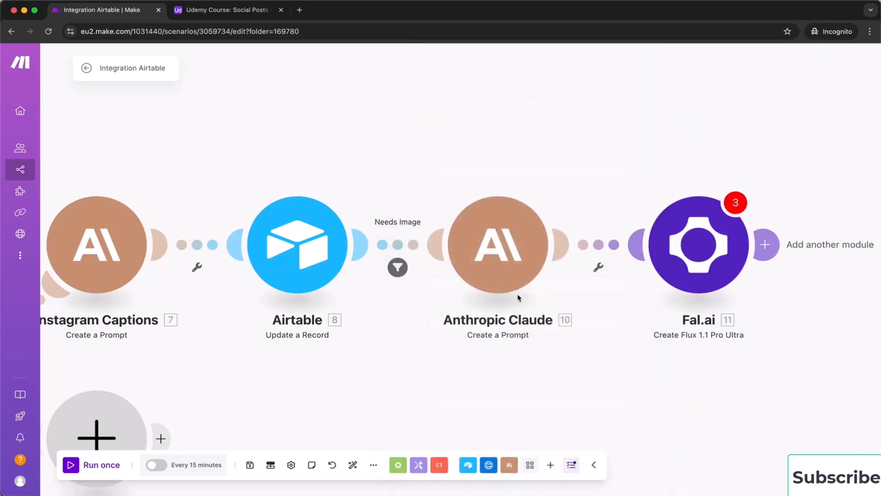
Rename the Claude module to 'Create image prompt'
right_click(490, 270)
click(523, 325)
text(Create image)
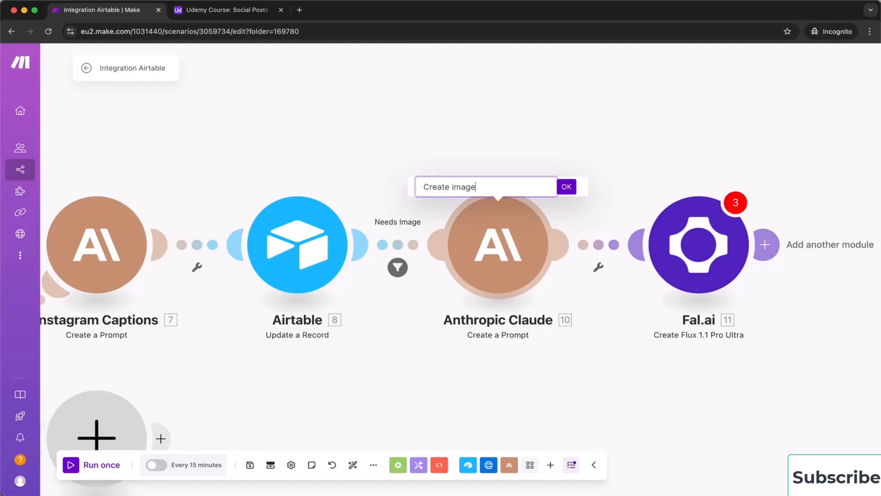
text( prompt)
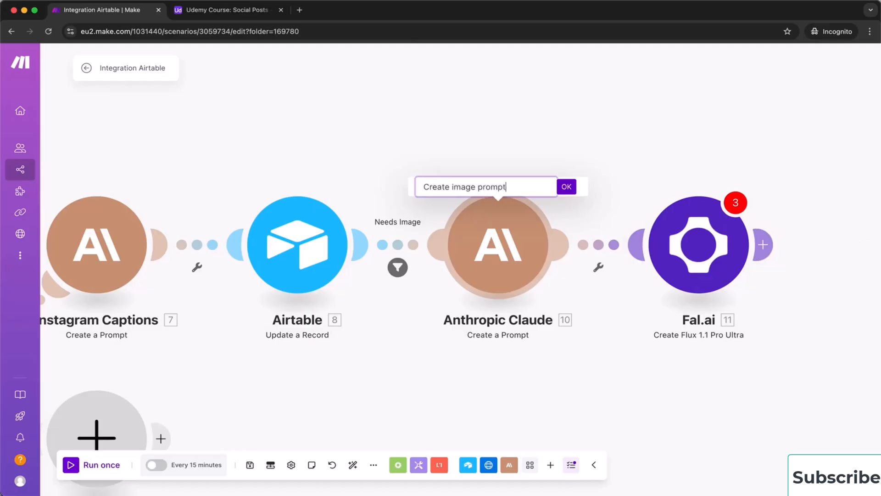
click(568, 187)
Set Fal.ai's prompt to 10. Text Response, aspect ratio 1:1, output format png, and save
click(686, 242)
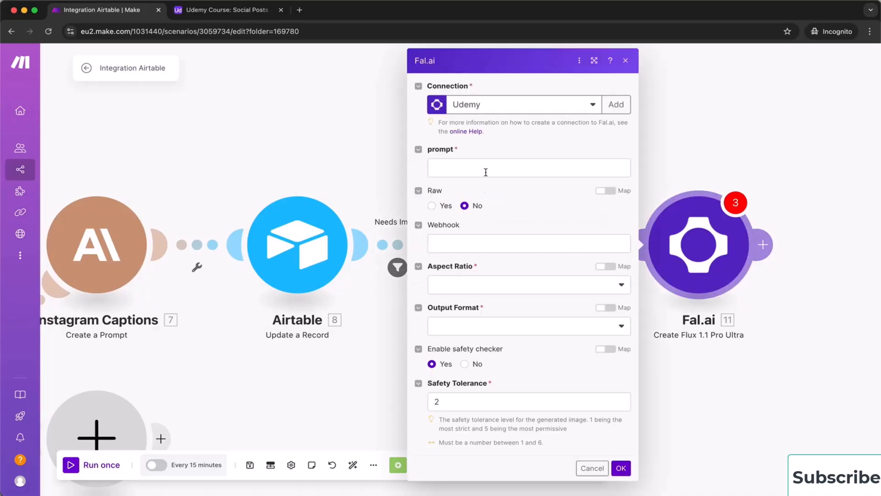
click(483, 168)
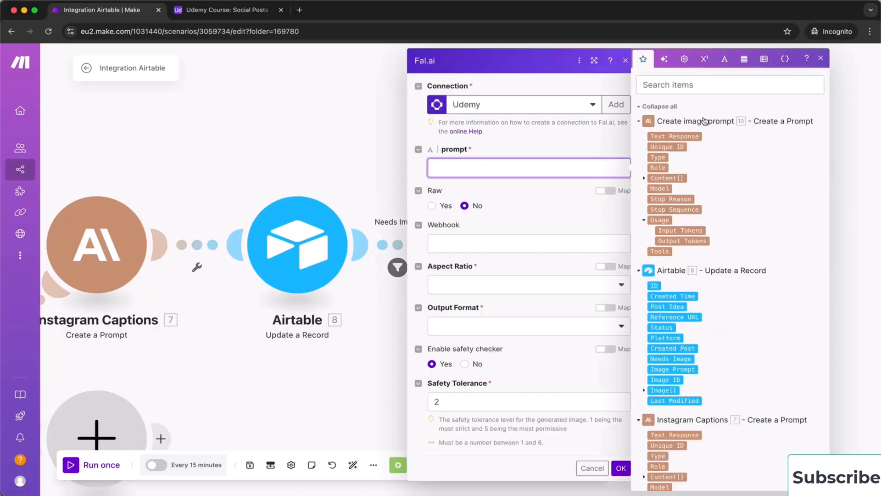
click(665, 136)
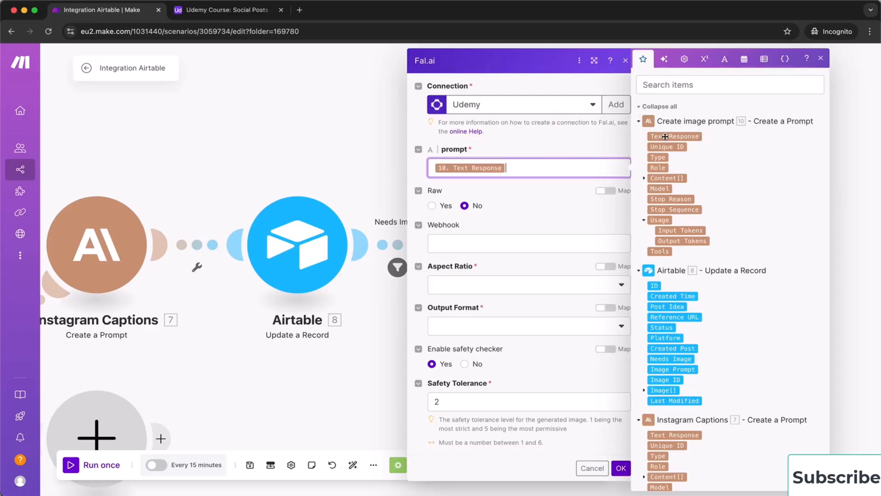
click(547, 216)
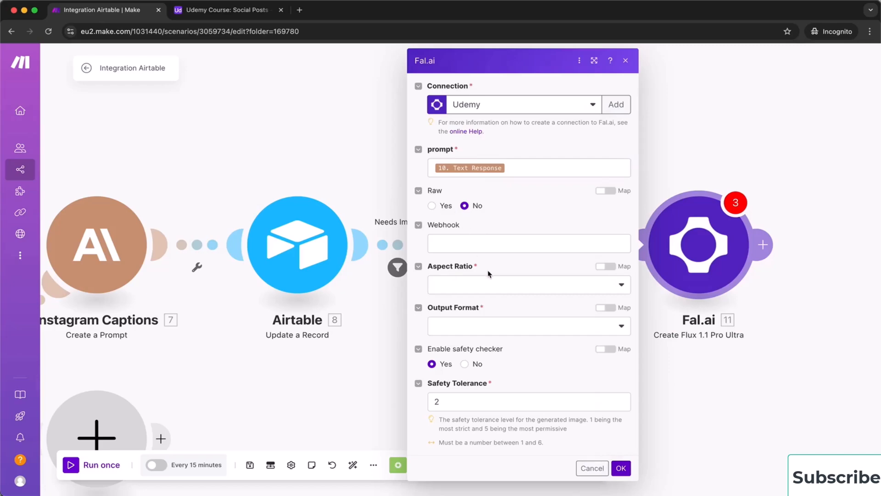
click(482, 287)
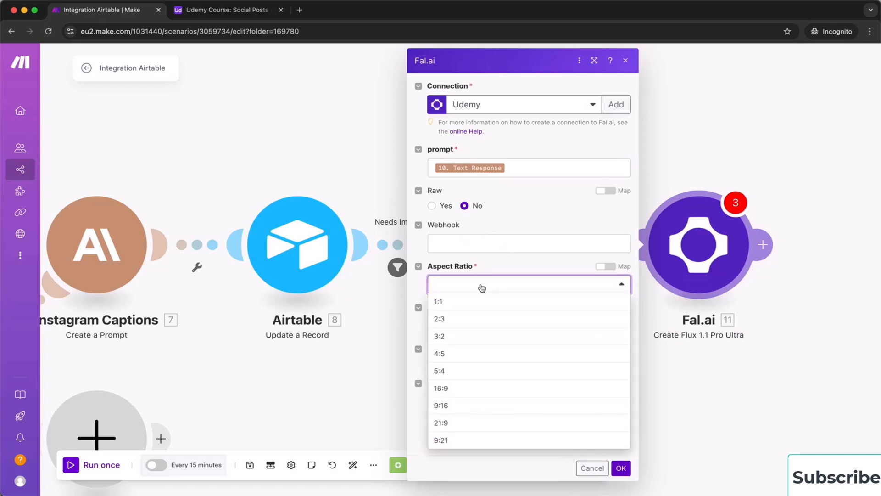
click(482, 303)
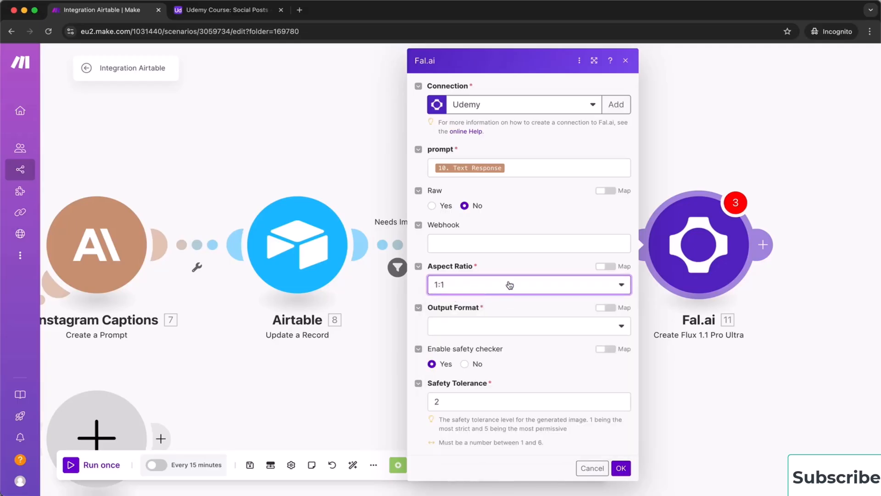
click(511, 323)
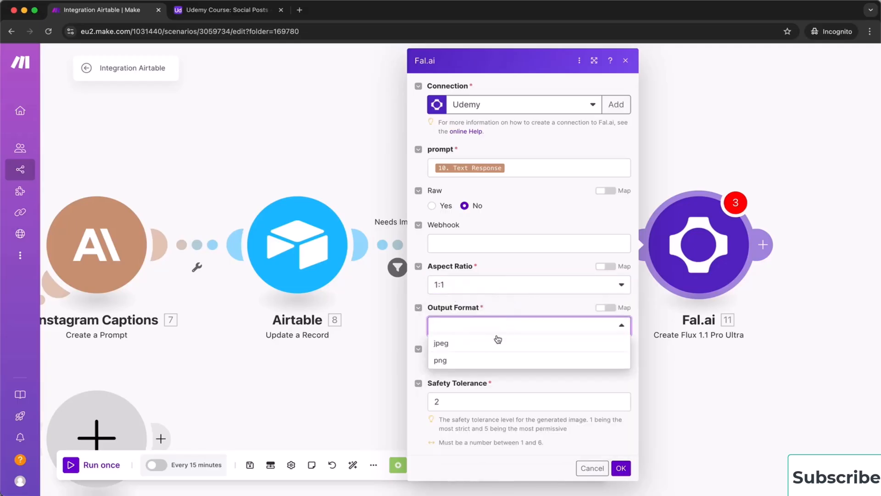
click(486, 360)
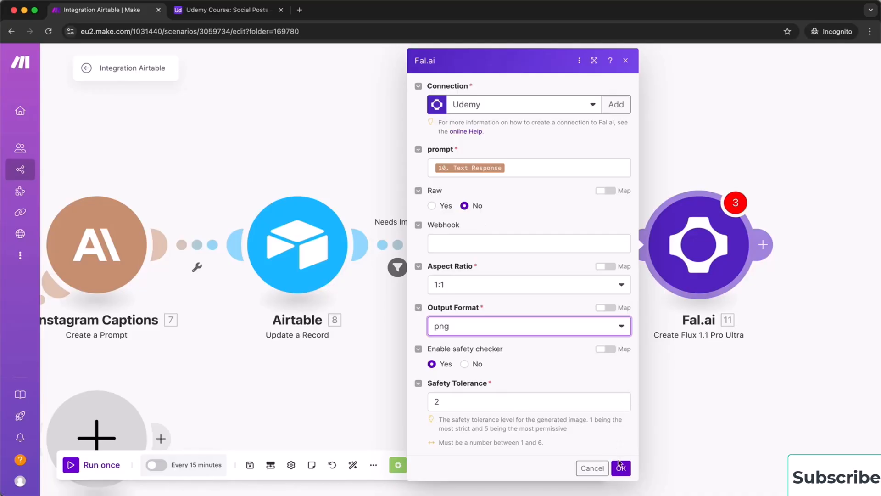
click(623, 469)
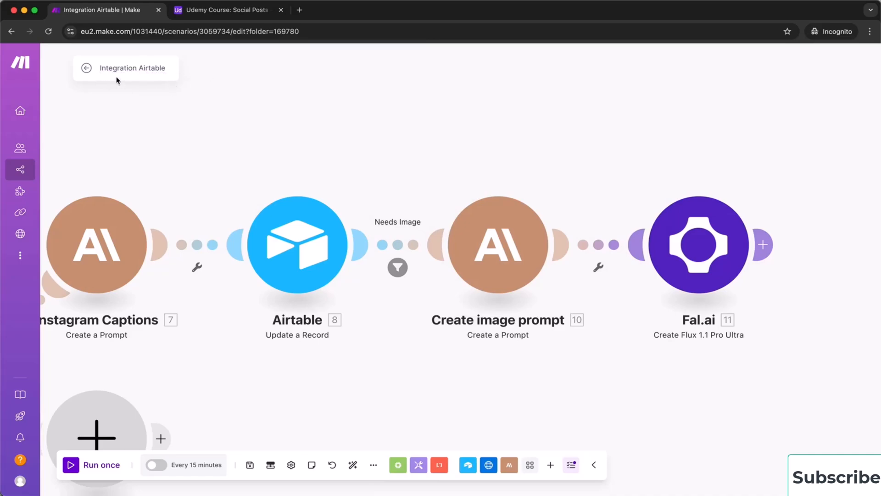
Rename the scenario 'Social Media Project Part 1', save it, and return to All scenarios
click(154, 67)
key(BackSpace)
key(BackSpace)
key(BackSpace)
key(BackSpace)
key(BackSpace)
key(BackSpace)
key(BackSpace)
key(BackSpace)
key(BackSpace)
key(BackSpace)
key(BackSpace)
key(BackSpace)
key(BackSpace)
key(BackSpace)
key(BackSpace)
key(BackSpace)
key(BackSpace)
click(111, 68)
key(BackSpace)
key(BackSpace)
text(Social Media Project Part 1)
key(Return)
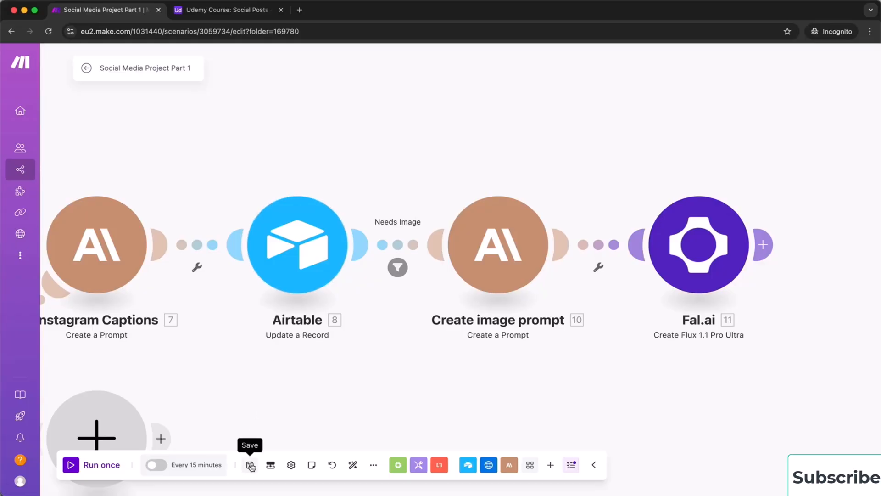
click(250, 465)
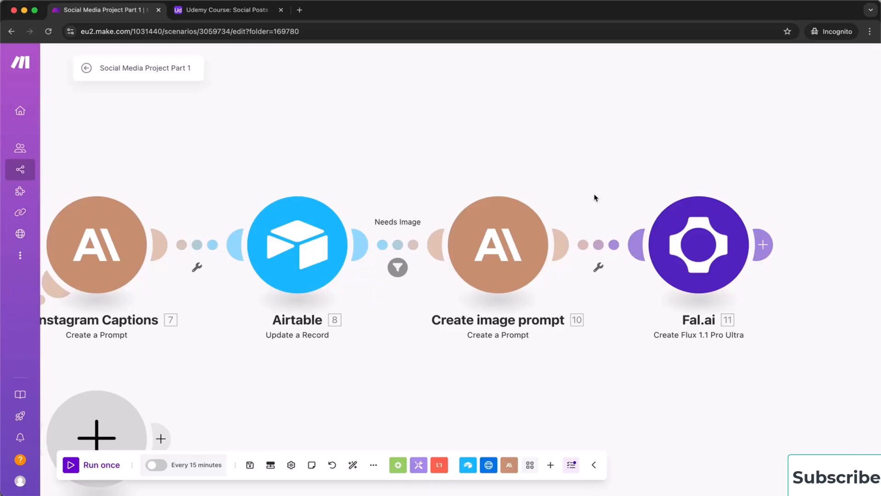
click(87, 69)
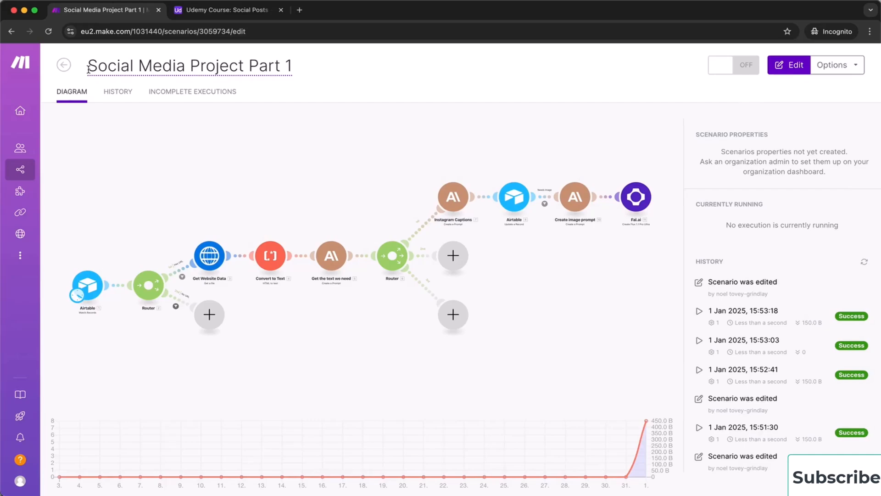
click(64, 64)
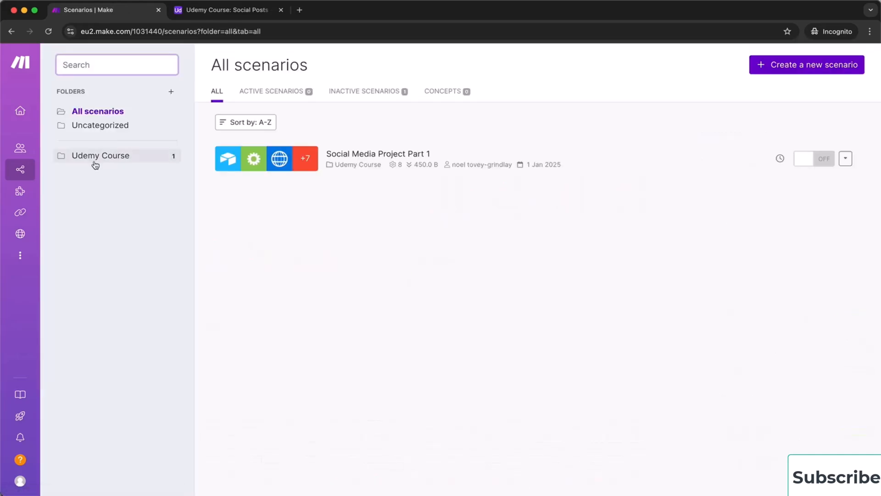
Create a new scenario in the Udemy Course folder titled 'Social Media Project Part 2'
click(113, 161)
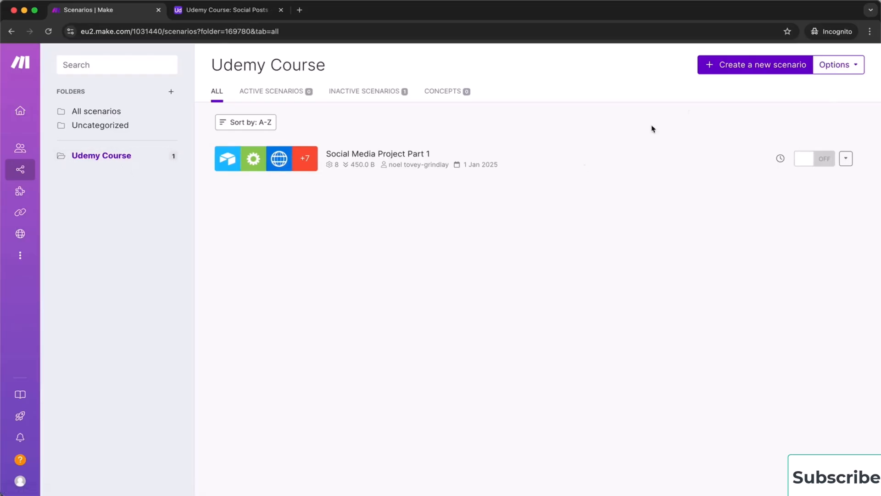
click(743, 67)
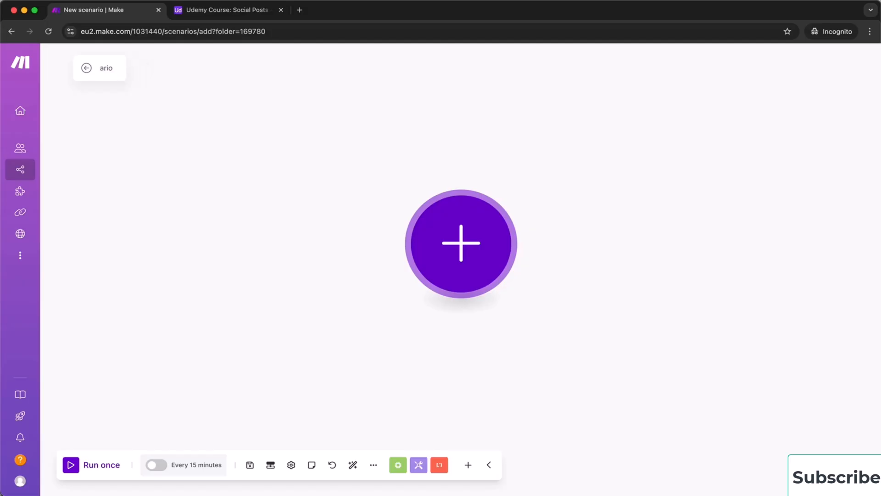
key(BackSpace)
key(BackSpace)
key(BackSpace)
key(BackSpace)
text(Socal M)
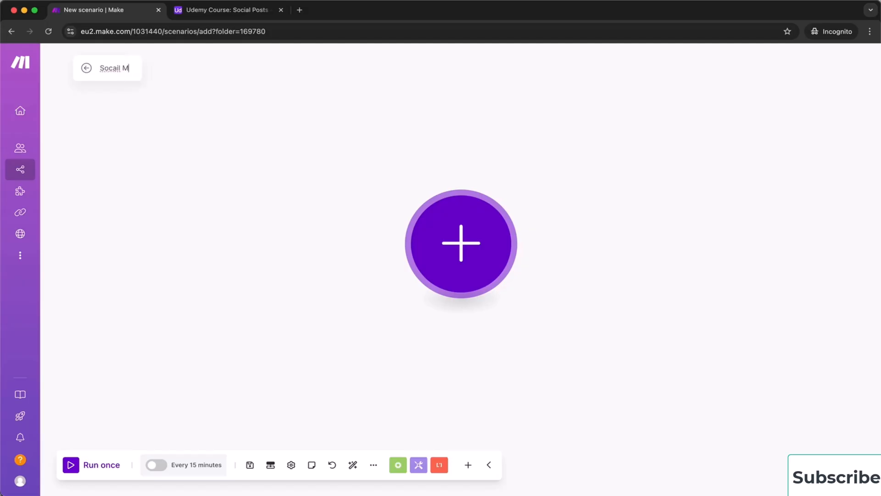
key(BackSpace)
key(BackSpace)
key(BackSpace)
key(BackSpace)
text(ial Medai)
key(BackSpace)
key(BackSpace)
text(ia Projec)
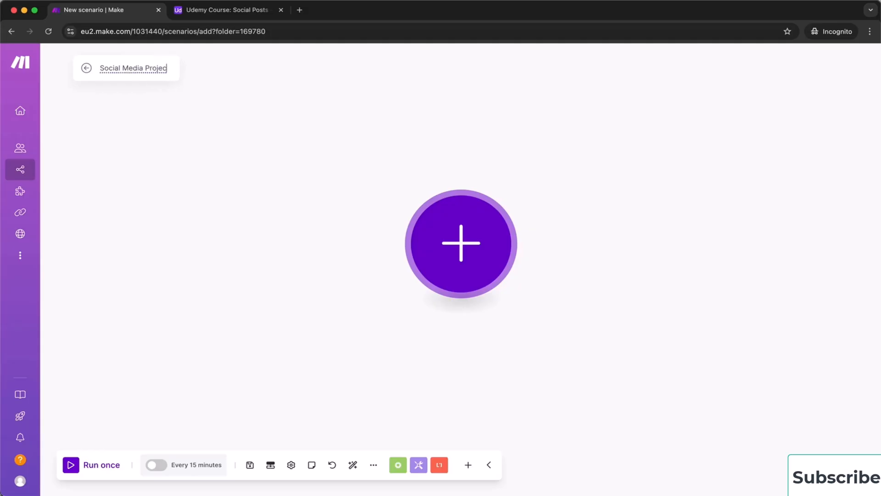
text(t Part 2)
key(Return)
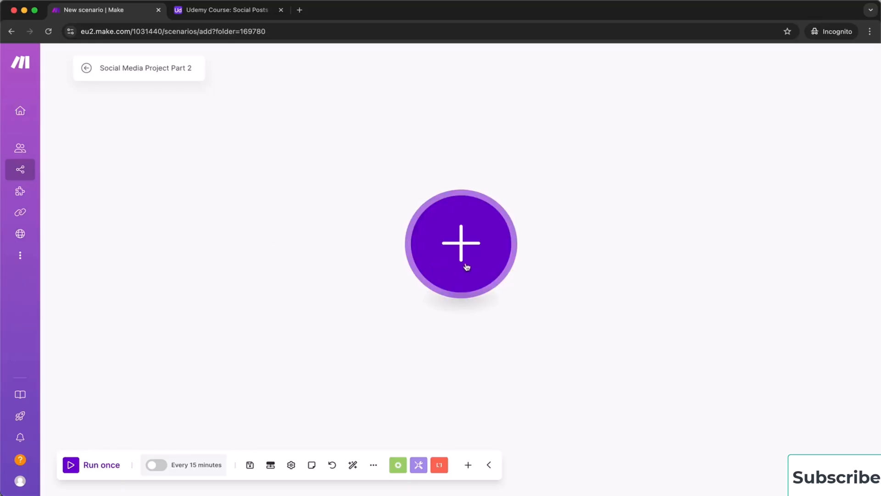
Add a Webhooks Custom webhook trigger named 'Get images' and copy its address
click(467, 247)
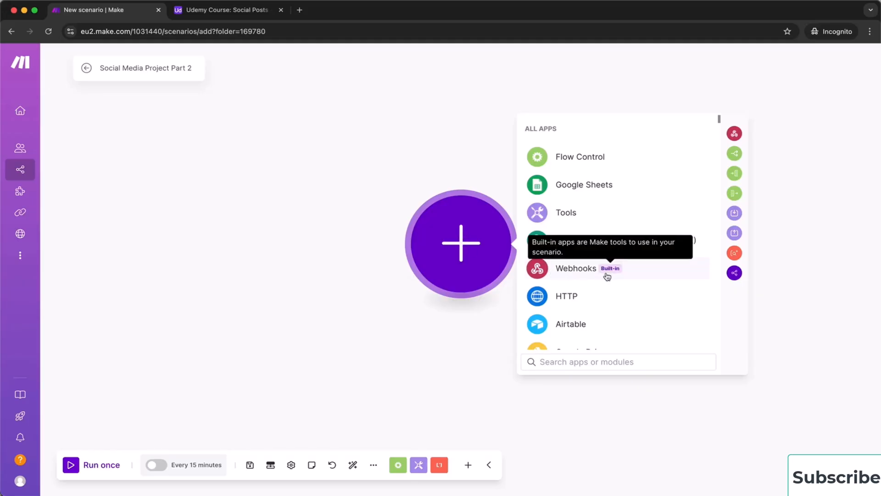
click(581, 271)
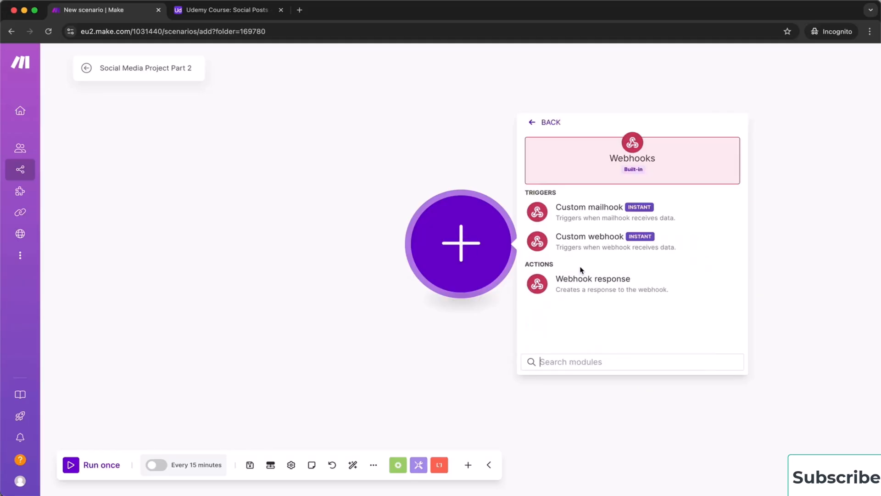
click(603, 239)
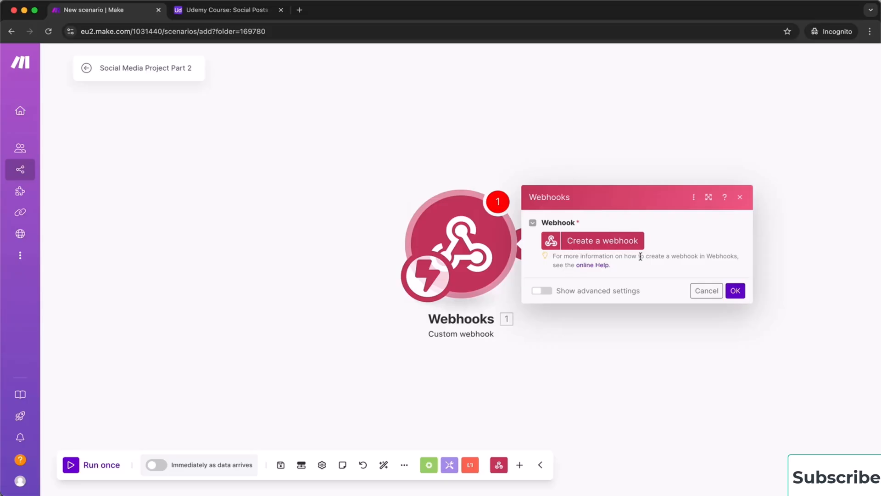
click(607, 244)
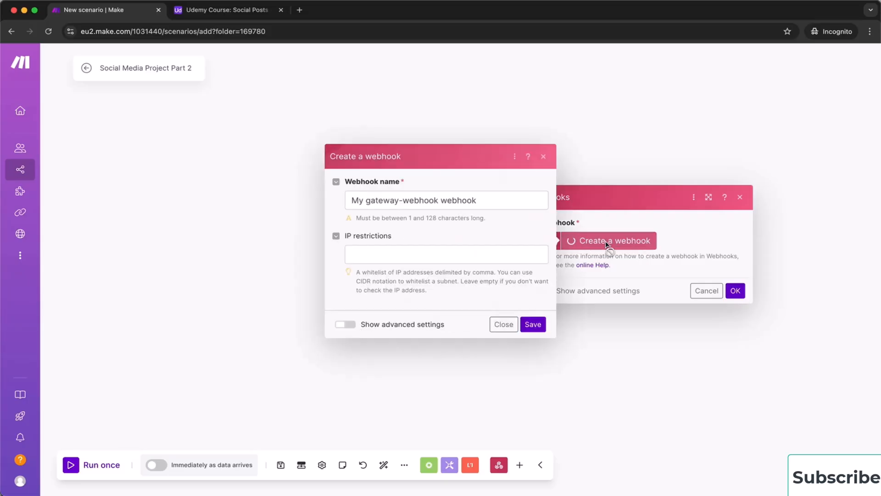
drag(496, 202, 345, 202)
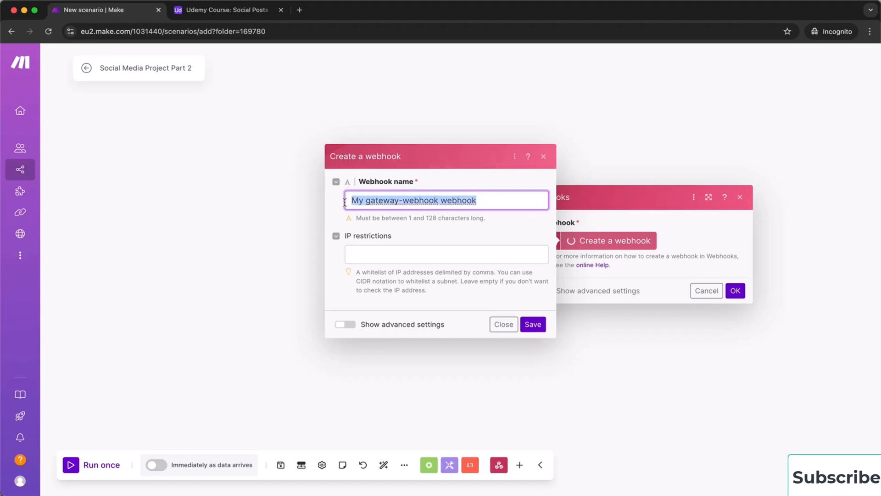
text(Get images)
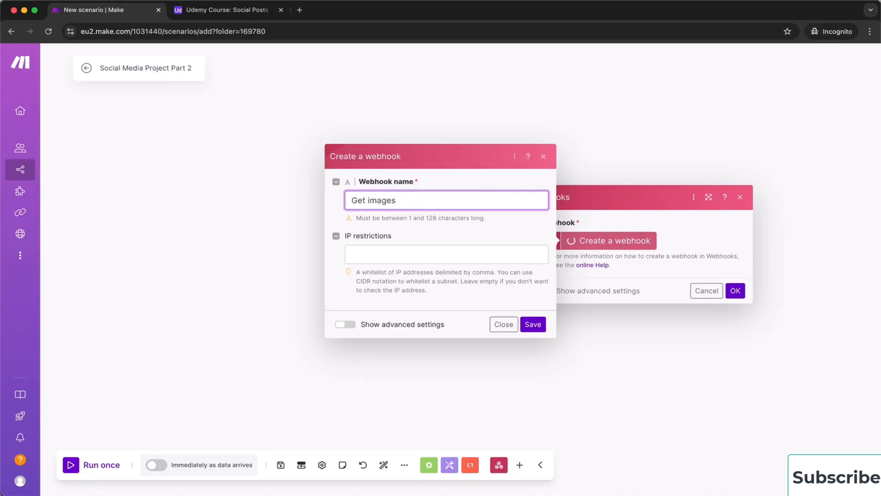
click(532, 324)
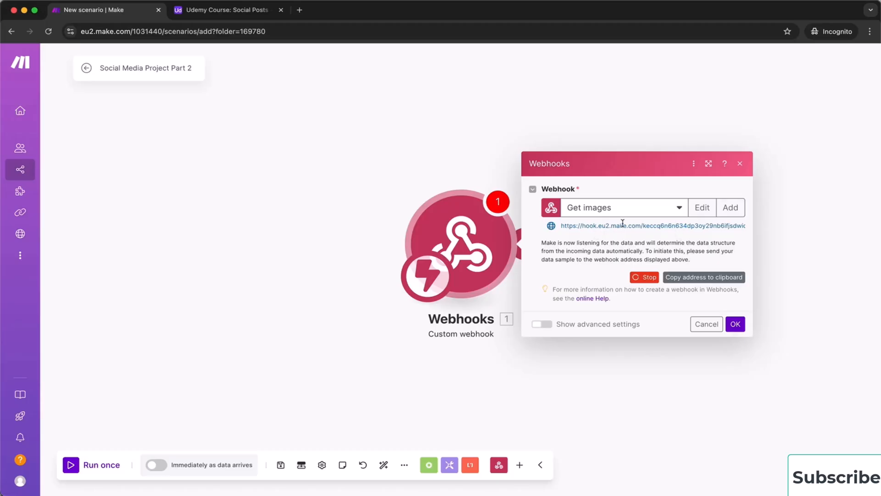
click(693, 278)
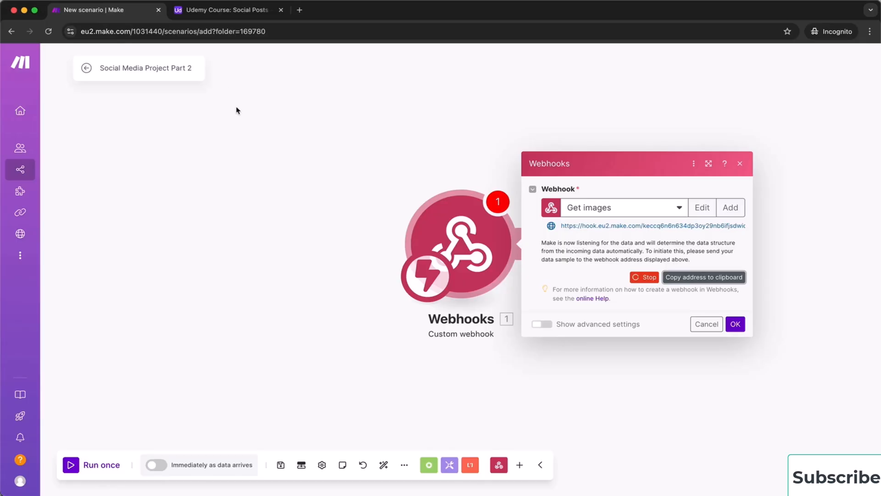
Duplicate the browser tab and open Udemy Course > Social Media Project Part 1 in the editor
right_click(119, 14)
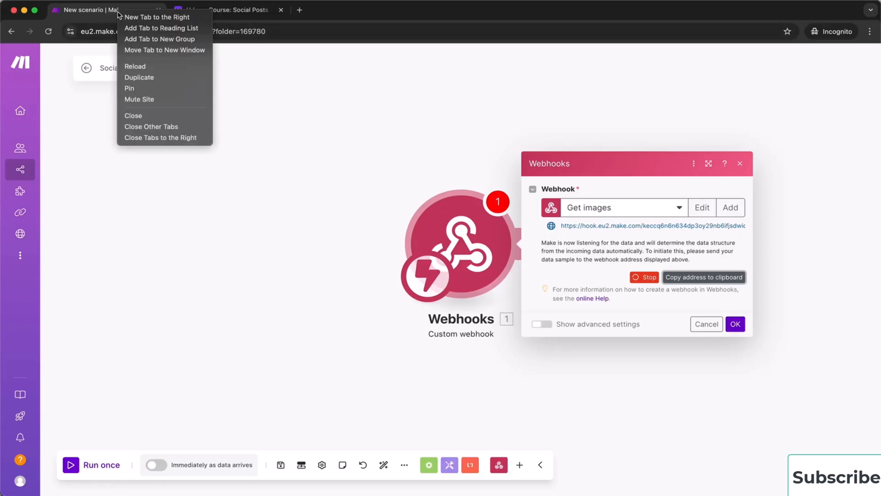
click(154, 78)
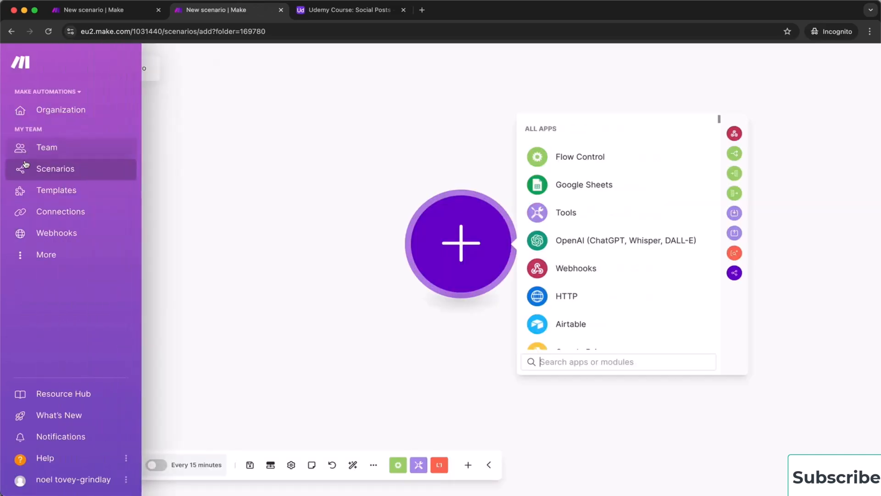
click(27, 168)
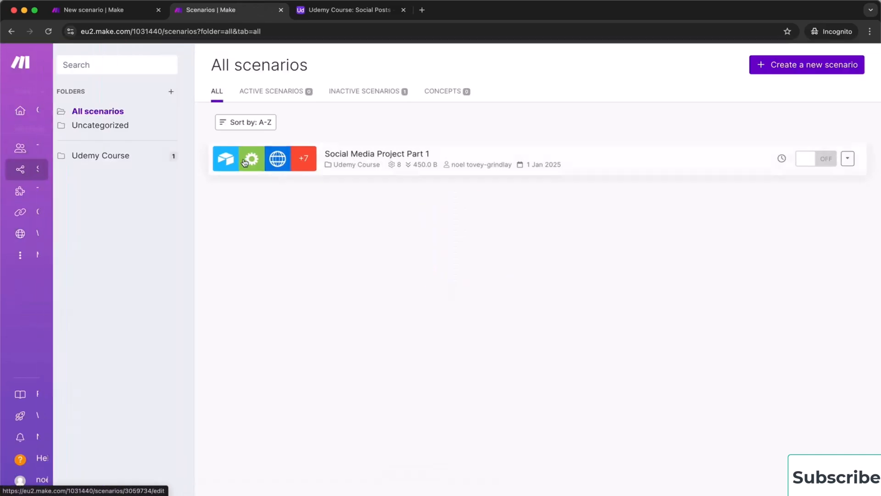
click(139, 157)
click(393, 157)
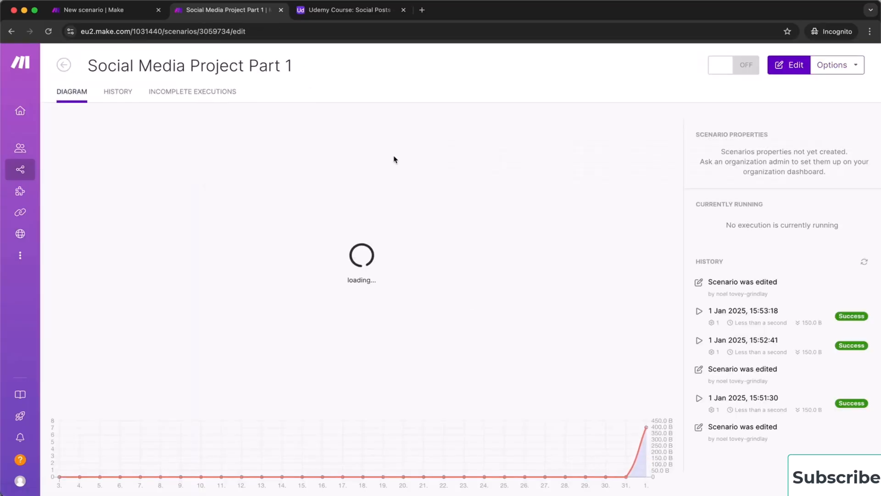
click(362, 177)
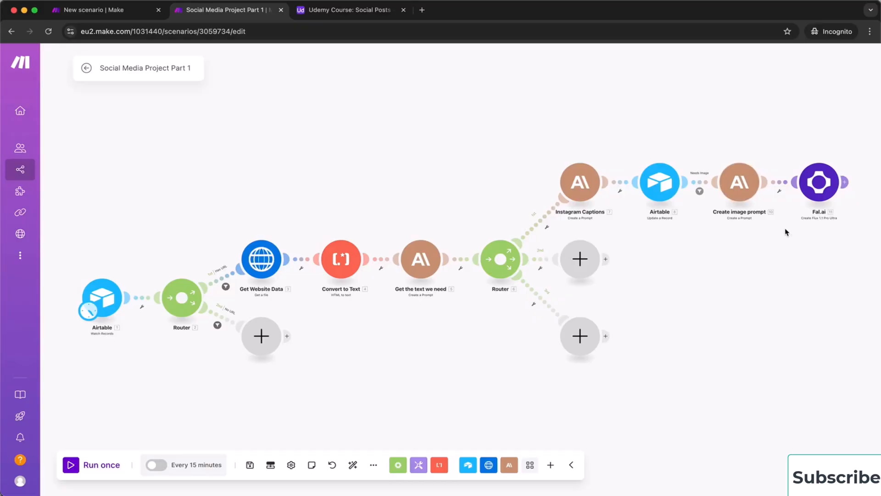
Paste the copied Get images webhook address into Fal.ai's Webhook field and confirm
click(821, 186)
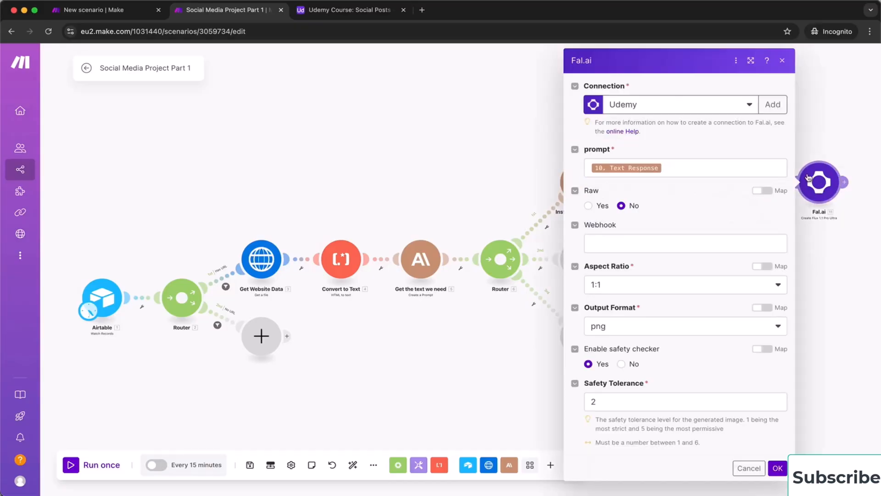
click(644, 245)
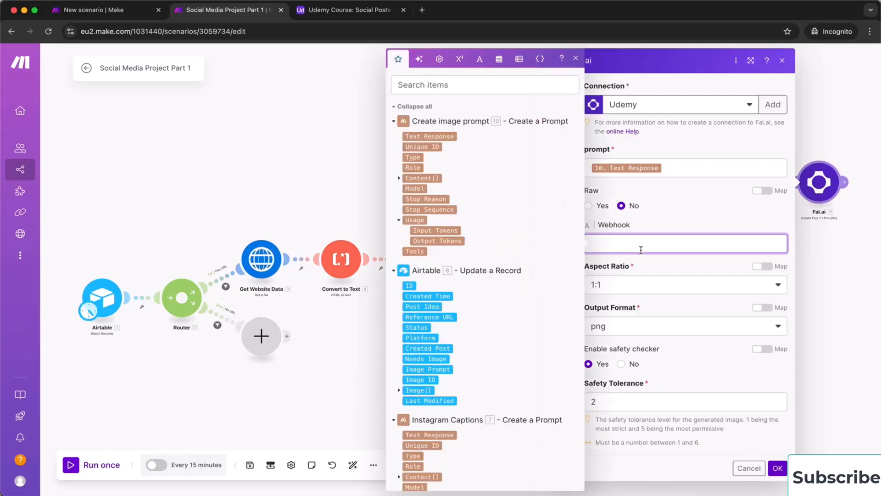
click(777, 479)
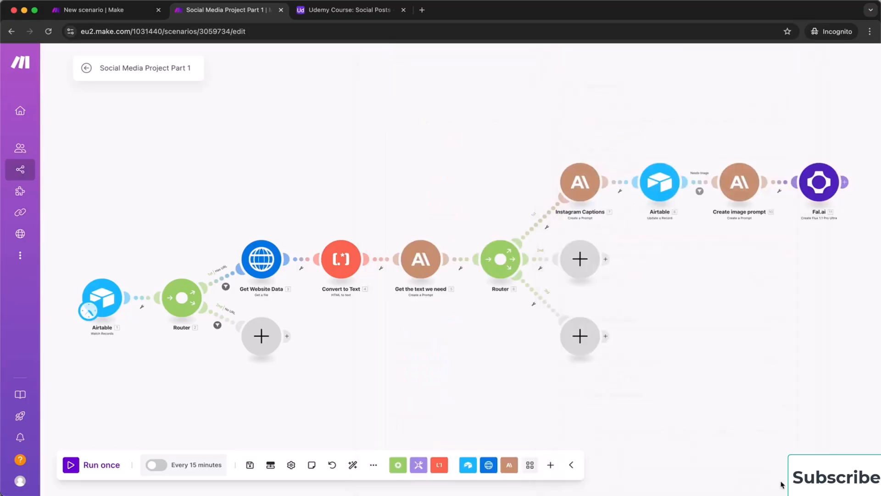
drag(803, 314, 550, 329)
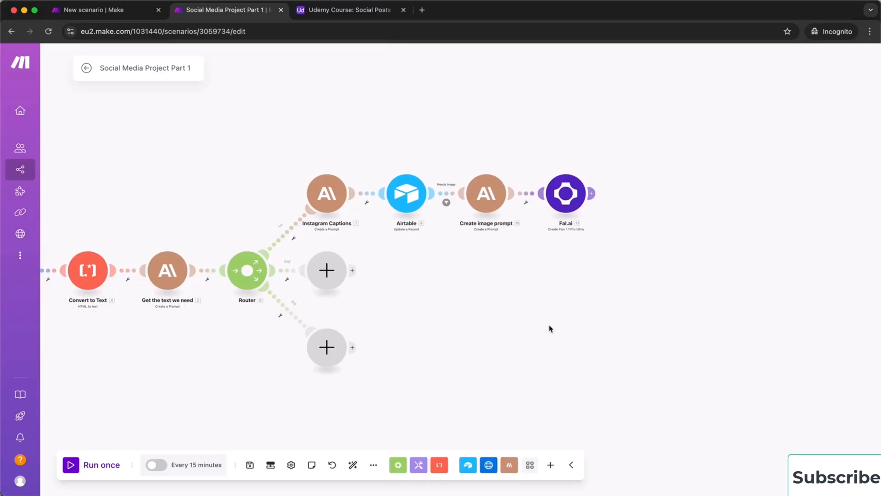
In the Part 2 tab, close the webhook dialog, save, and Run once to listen for data
click(116, 11)
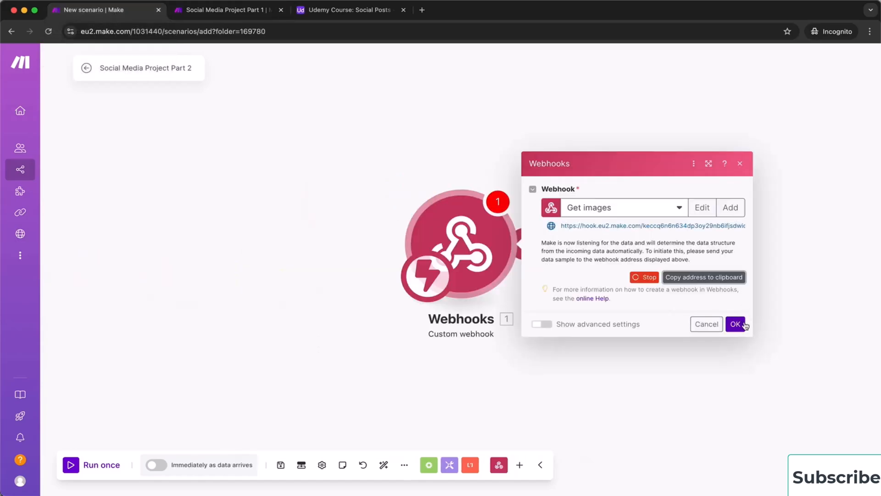
click(735, 324)
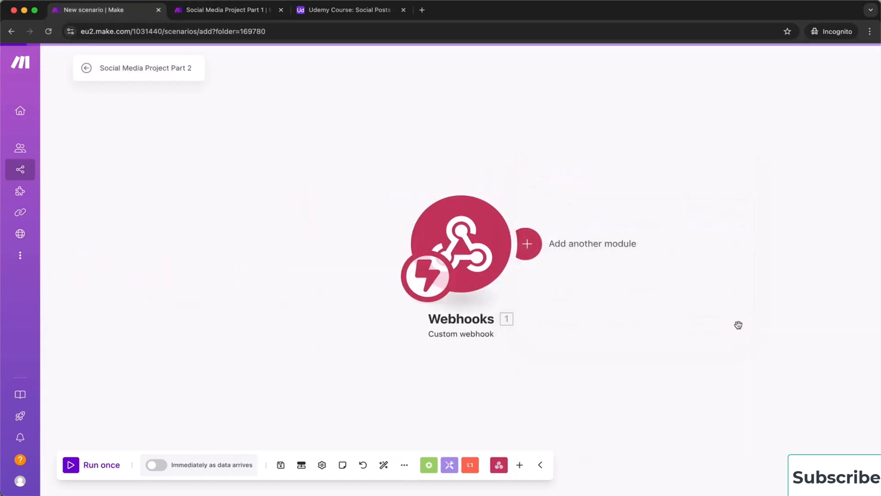
click(281, 464)
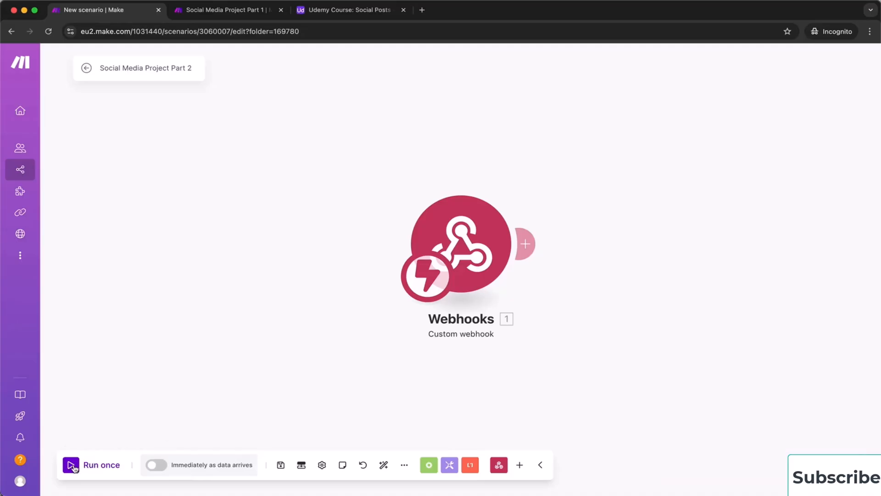
click(78, 466)
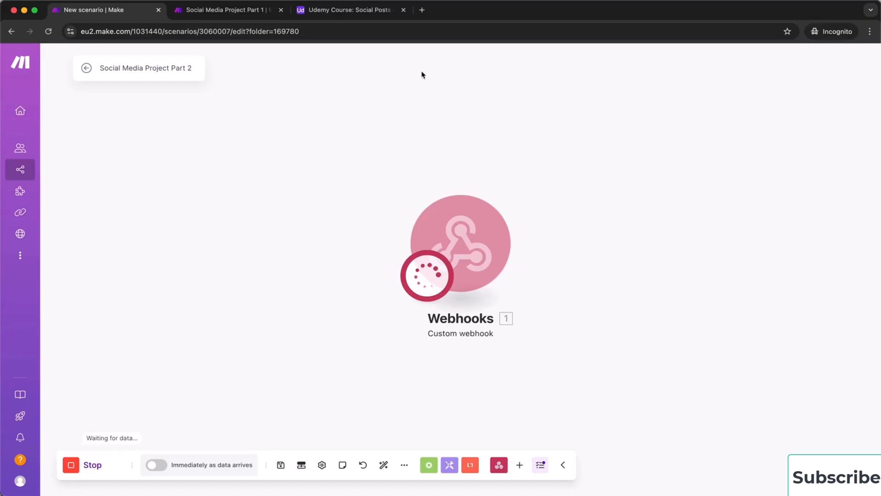
click(230, 13)
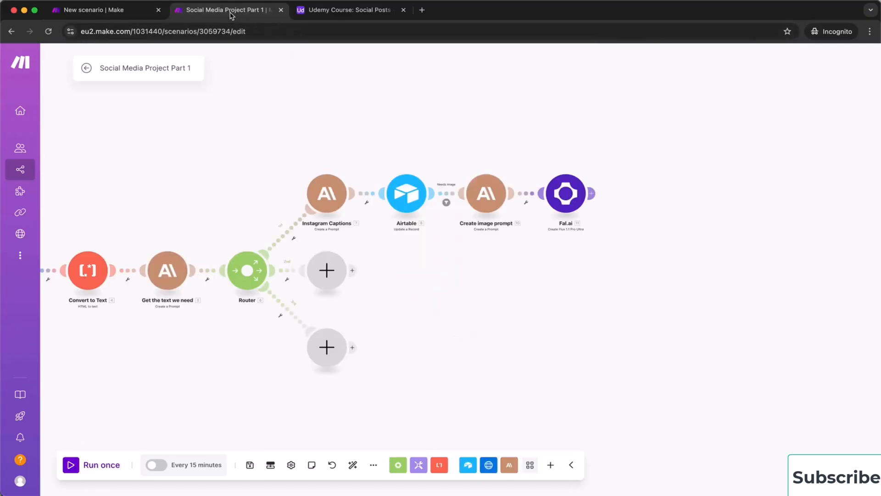
Run only the Fal.ai module with test text 'a car', returning an IN_QUEUE request
right_click(567, 198)
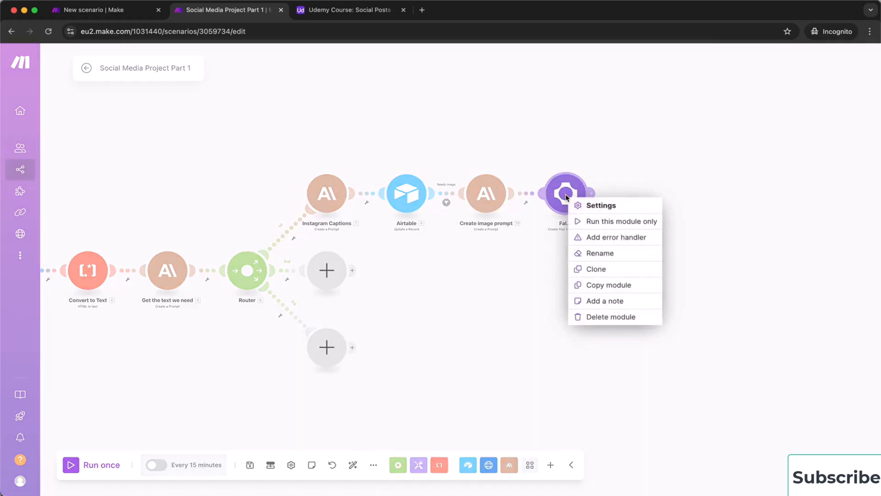
click(639, 225)
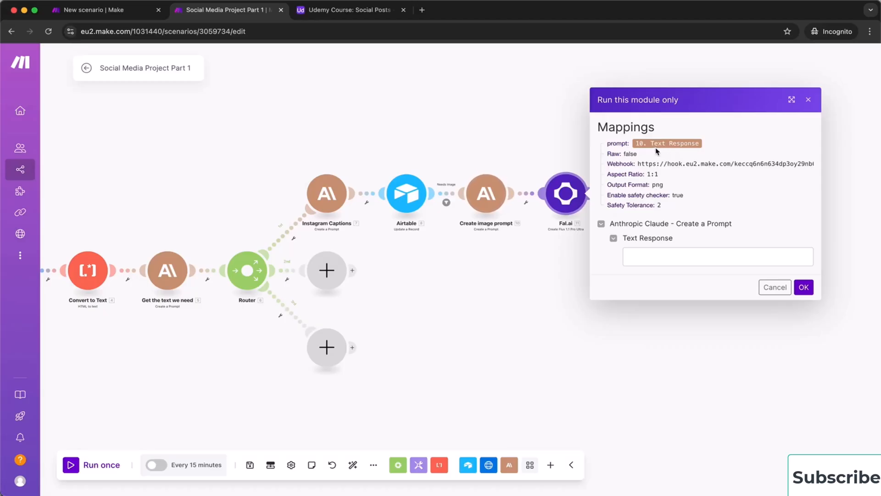
click(650, 252)
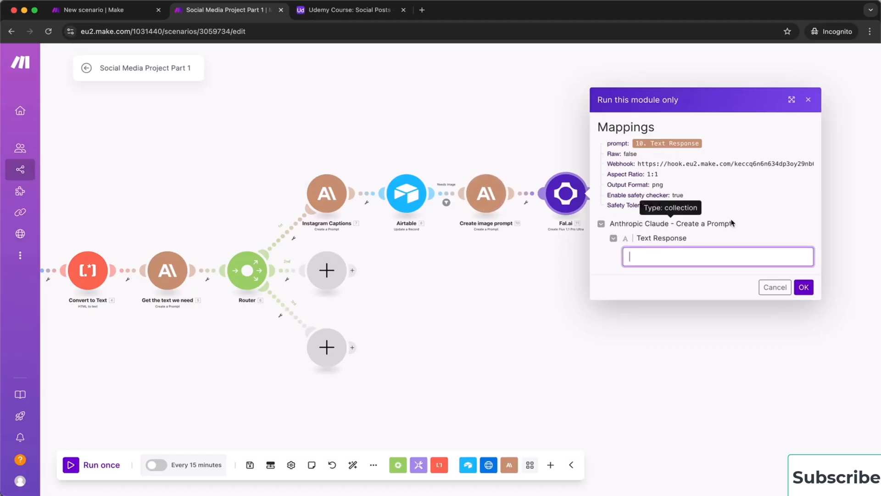
text(a car)
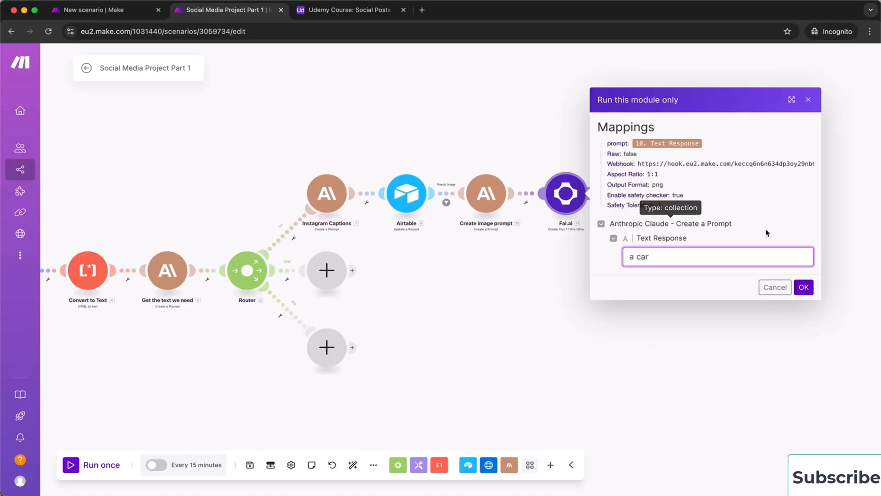
click(803, 287)
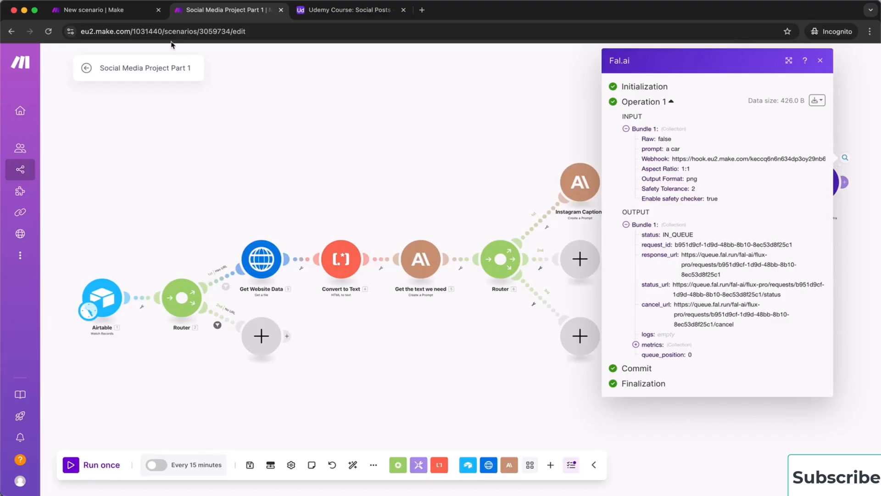
In the Part 2 webhook output, expand payload > images > 1 and select the full image URL
click(85, 16)
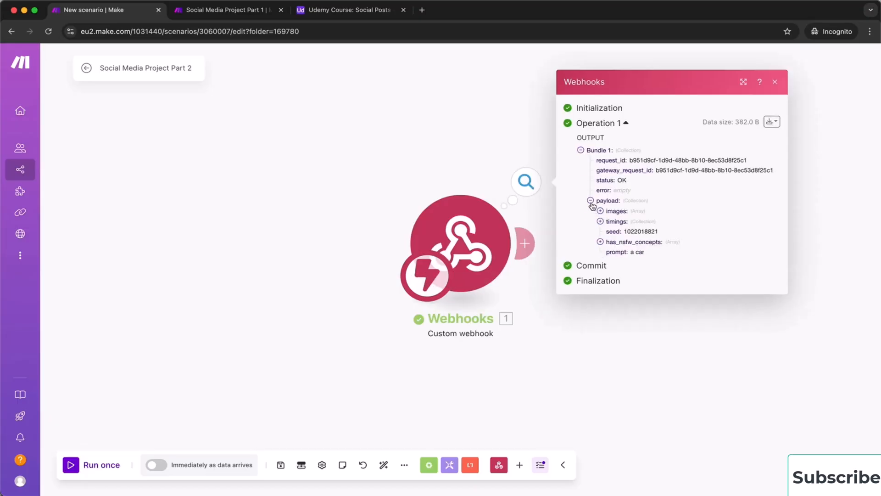
click(591, 201)
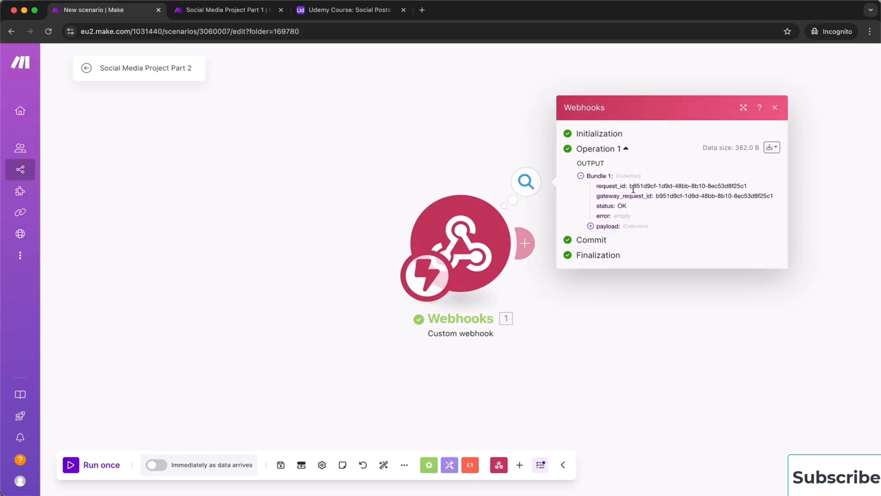
click(590, 226)
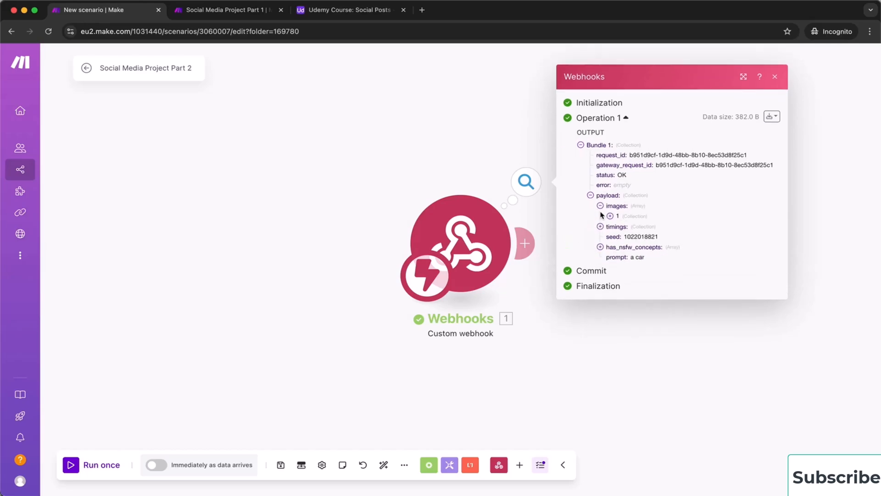
click(600, 211)
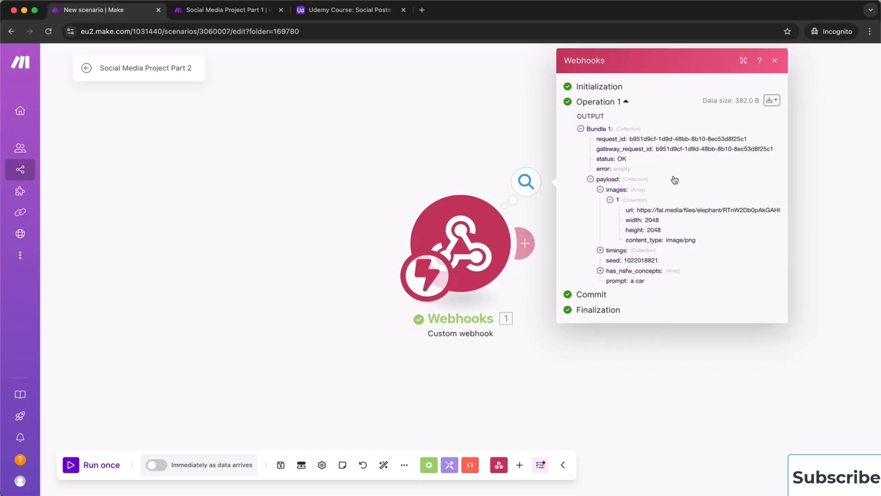
click(744, 61)
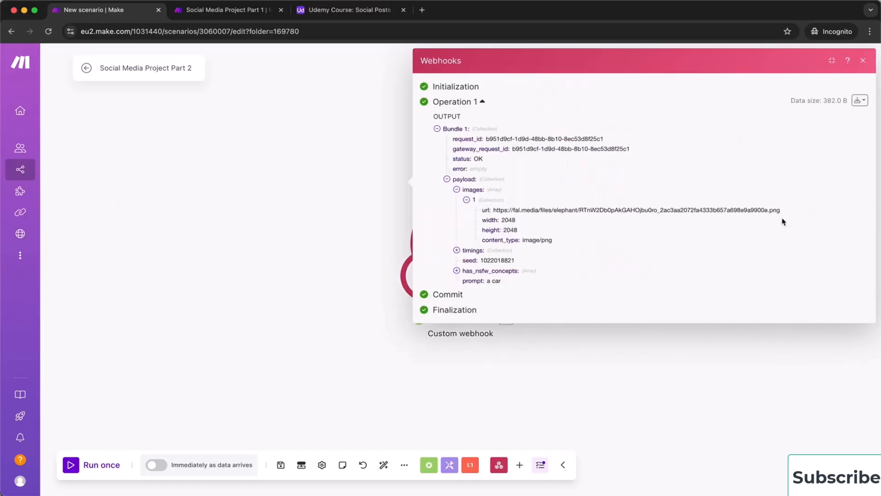
drag(784, 212, 495, 211)
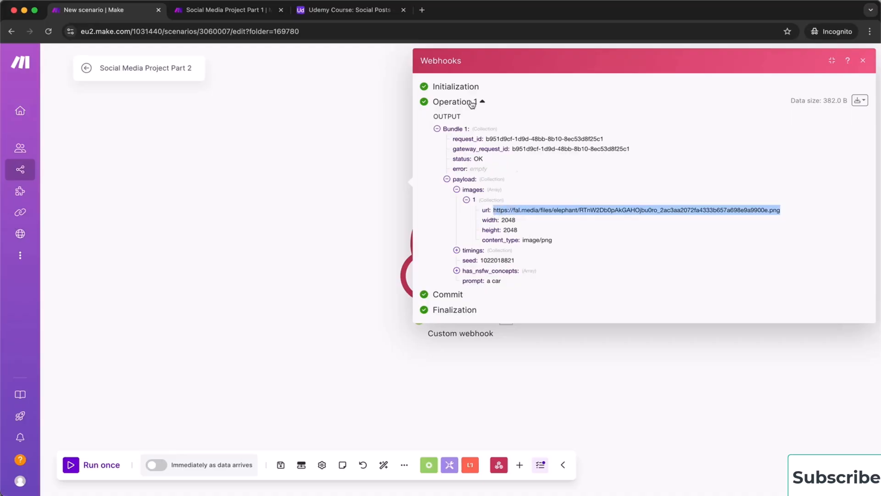
Load the red car image URL in a new browser tab, then close the webhook output details
click(421, 10)
text(https://fal.media/files/elephant/RTnW2Db0pAkGAHOjbu0ro_2ac3aa2072fa4333b657a698e9a99008.png)
key(Return)
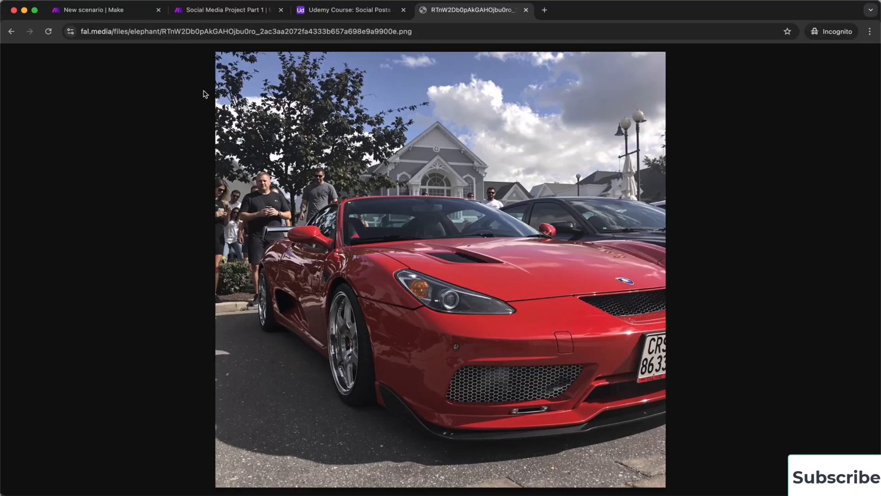
click(237, 12)
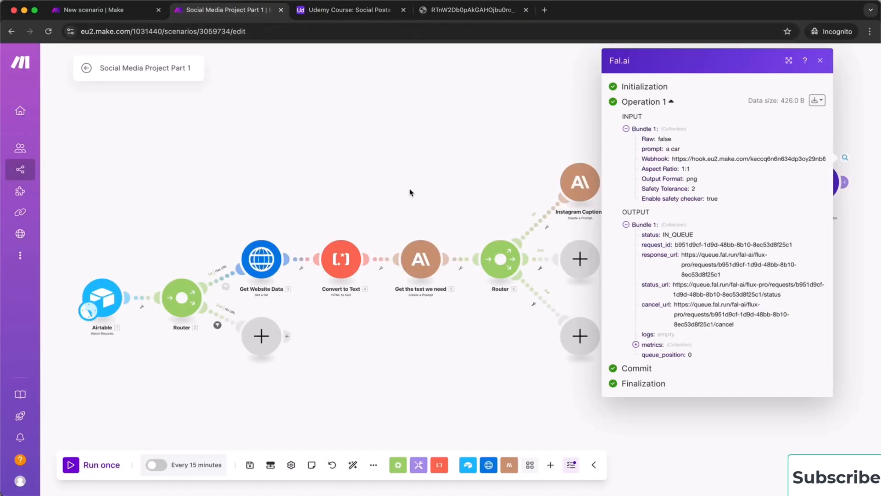
click(140, 11)
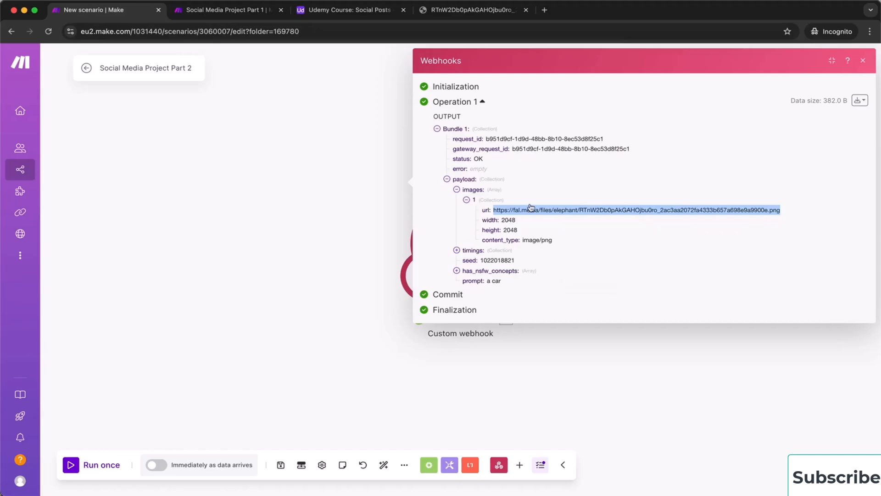
click(354, 188)
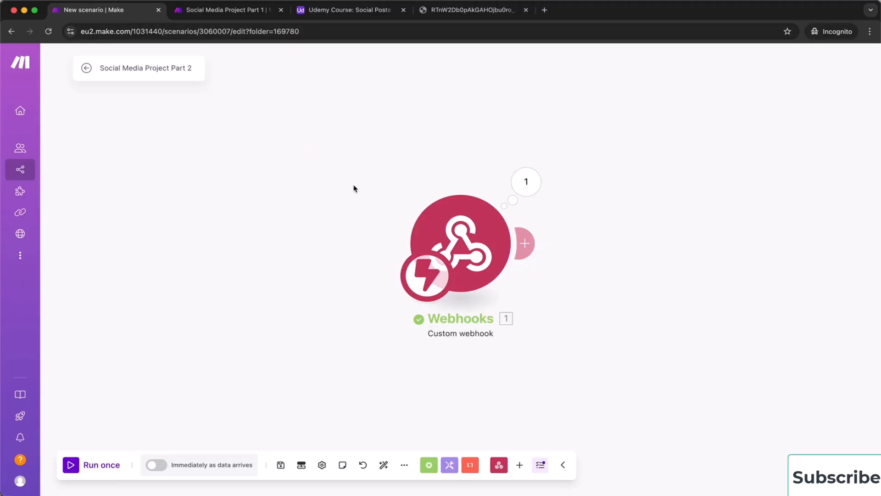
Add an Airtable Update a Record module after Fal.ai on the Udemy Course base's Social Posts table
click(233, 16)
click(394, 134)
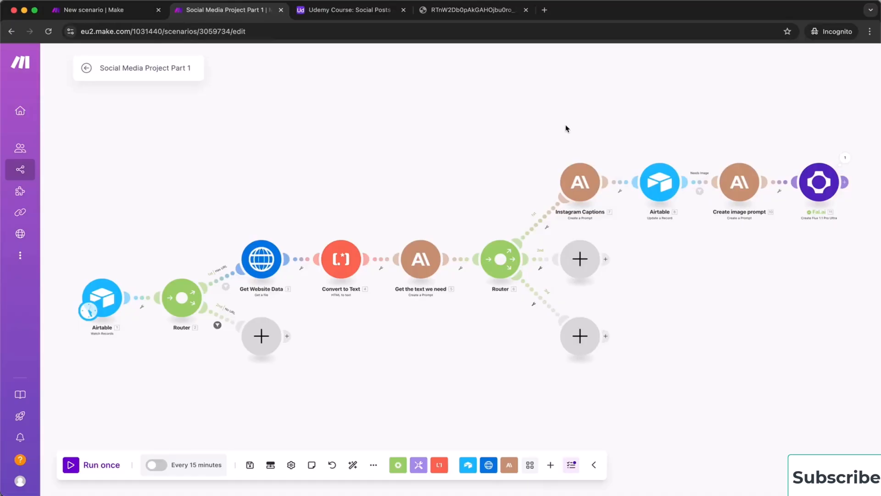
drag(566, 128, 260, 174)
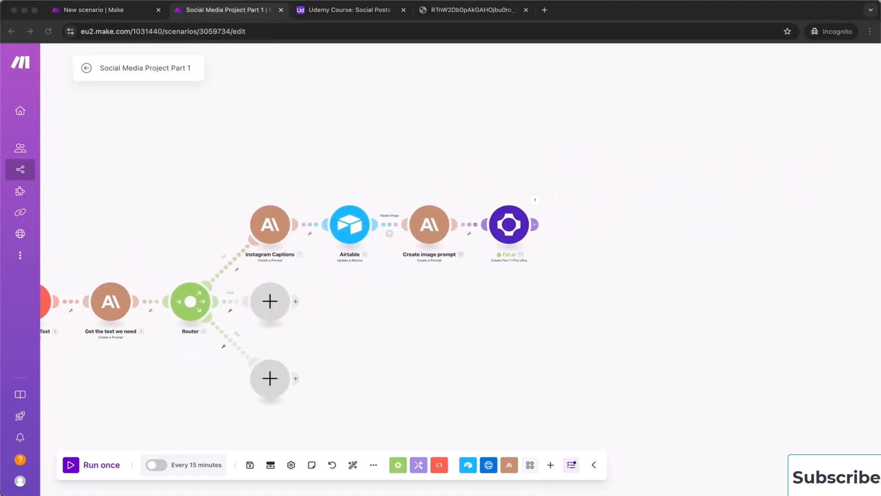
click(536, 225)
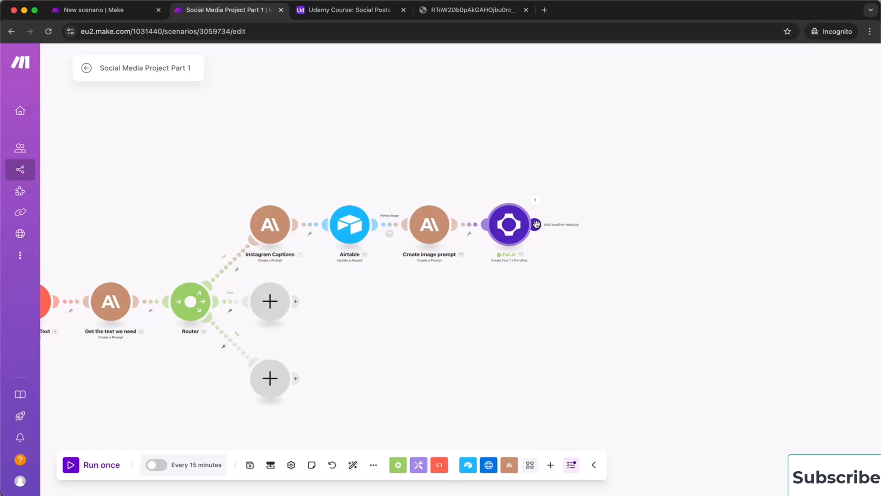
click(536, 224)
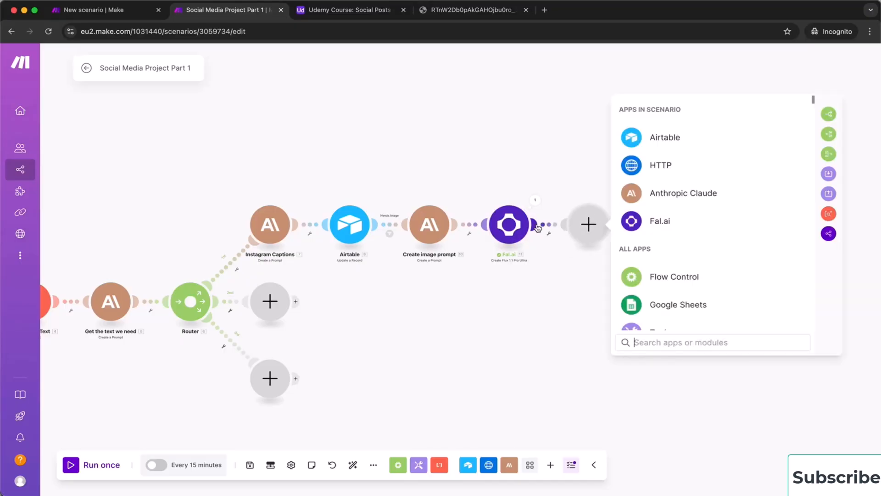
click(658, 143)
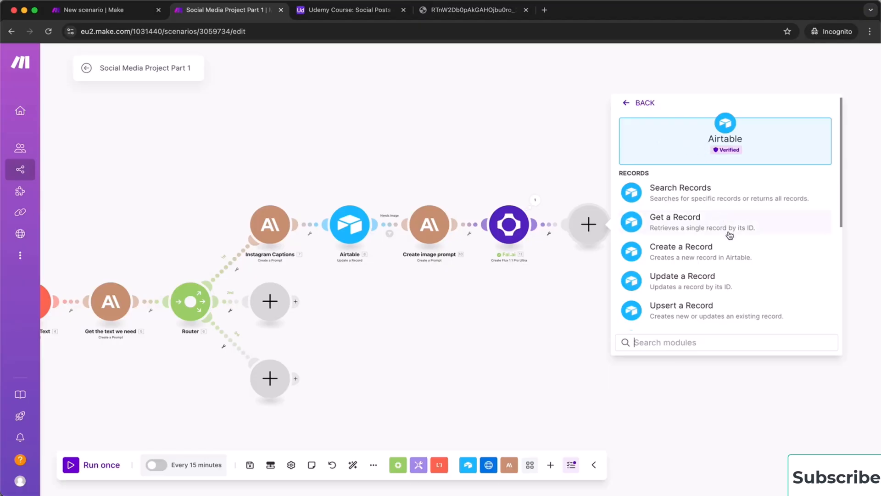
click(732, 282)
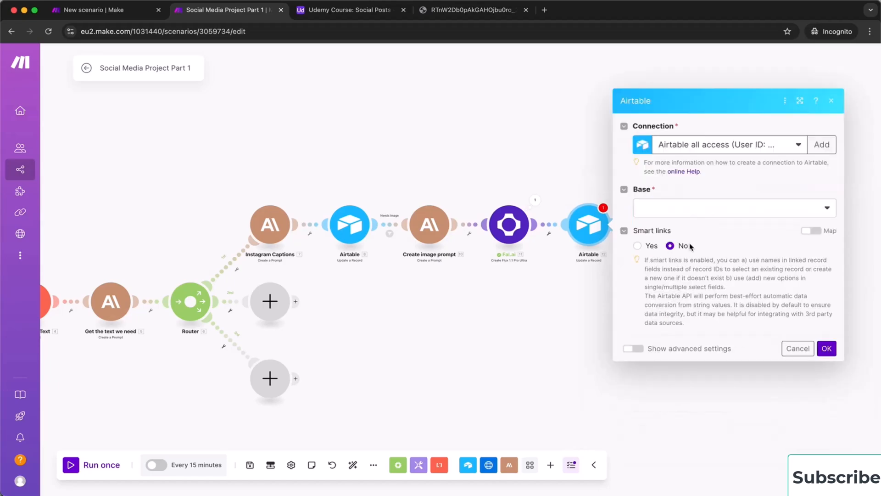
click(693, 211)
click(687, 227)
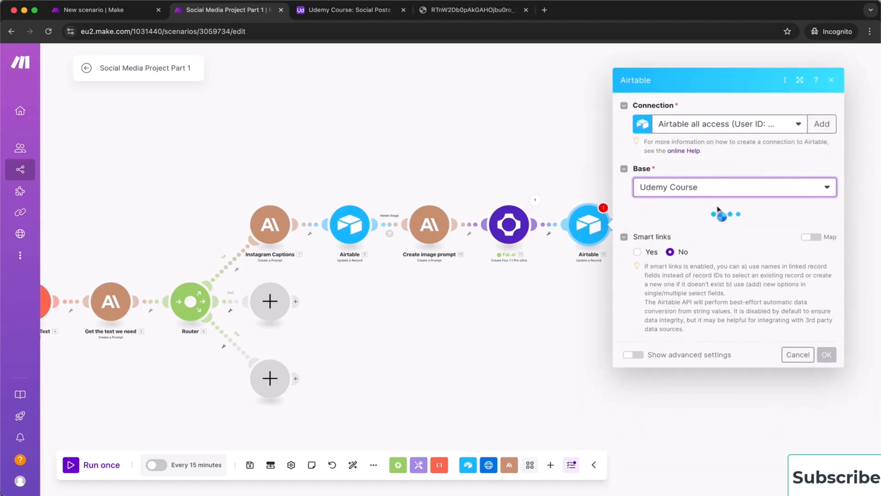
click(695, 228)
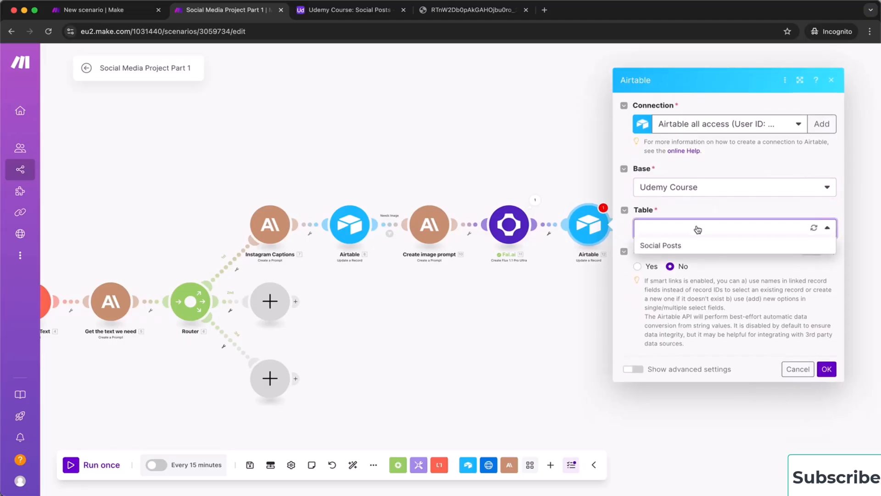
click(679, 246)
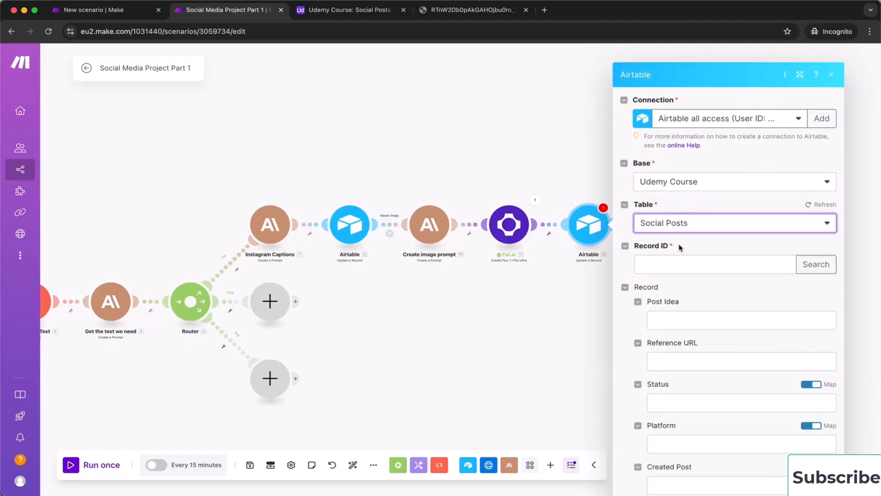
Map 1. ID to Record ID, 10. Text Response to Image Prompt, and 11. request_id to Image ID
click(679, 248)
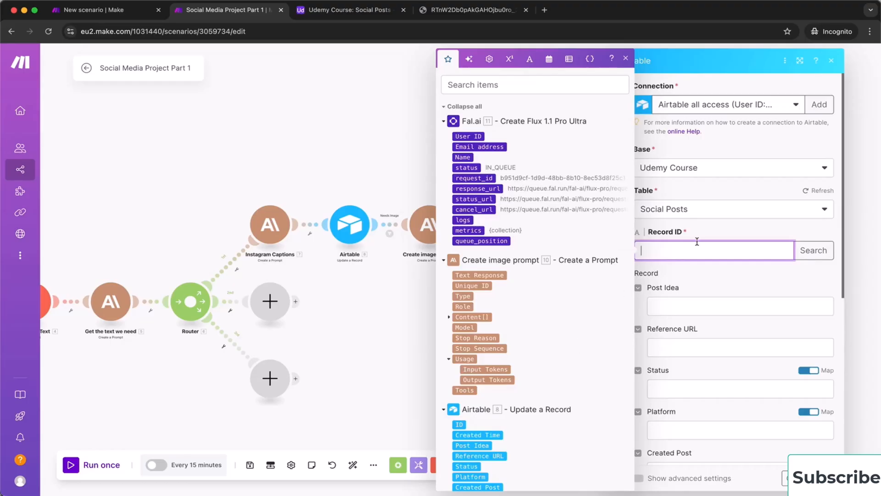
scroll(565, 339, down, 15)
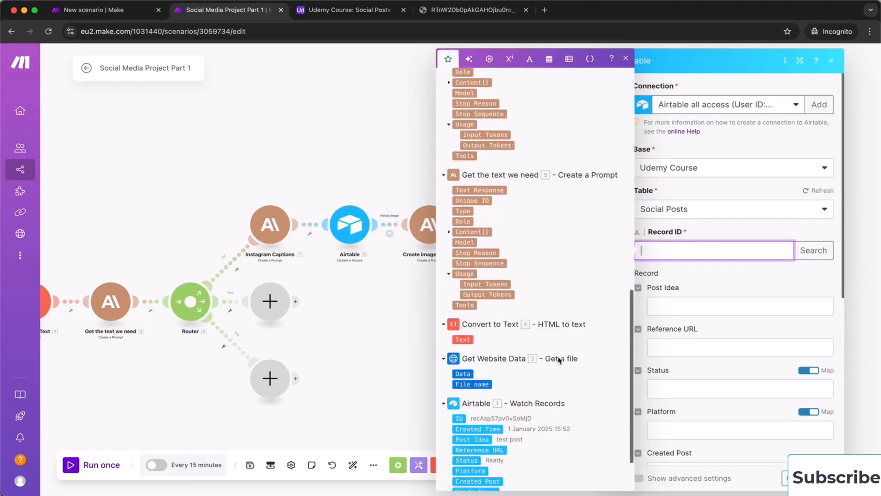
click(459, 354)
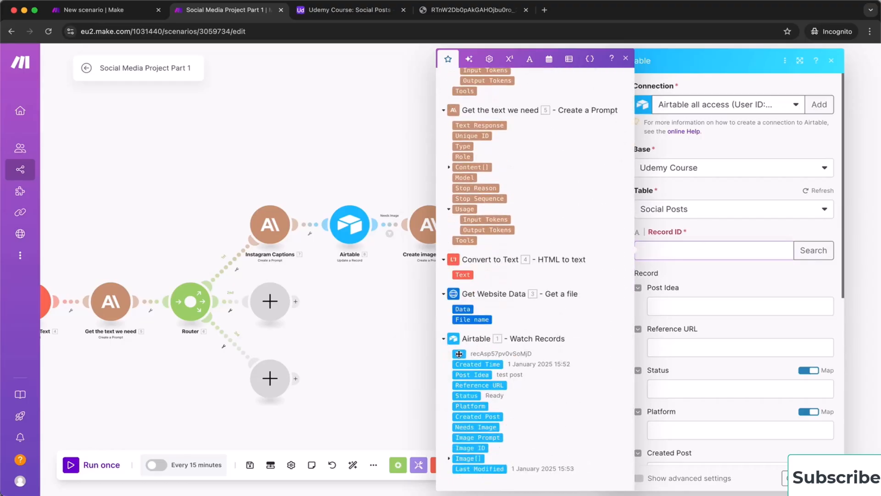
click(685, 281)
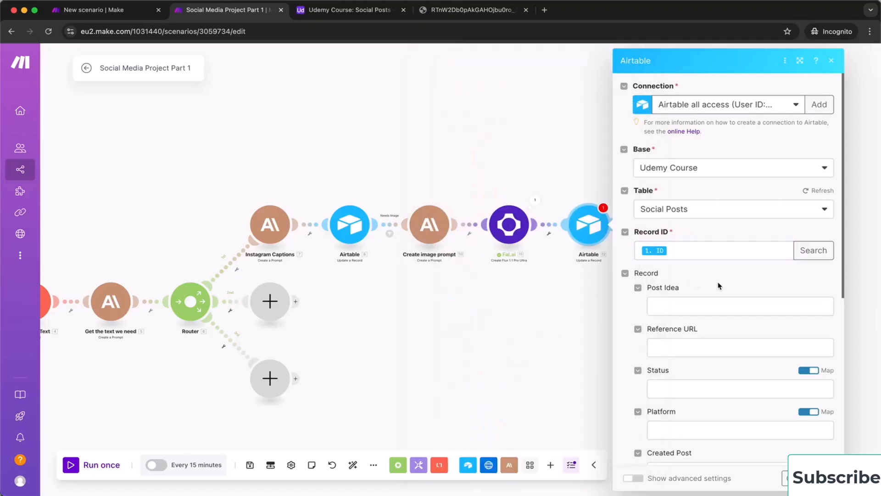
scroll(764, 374, down, 5)
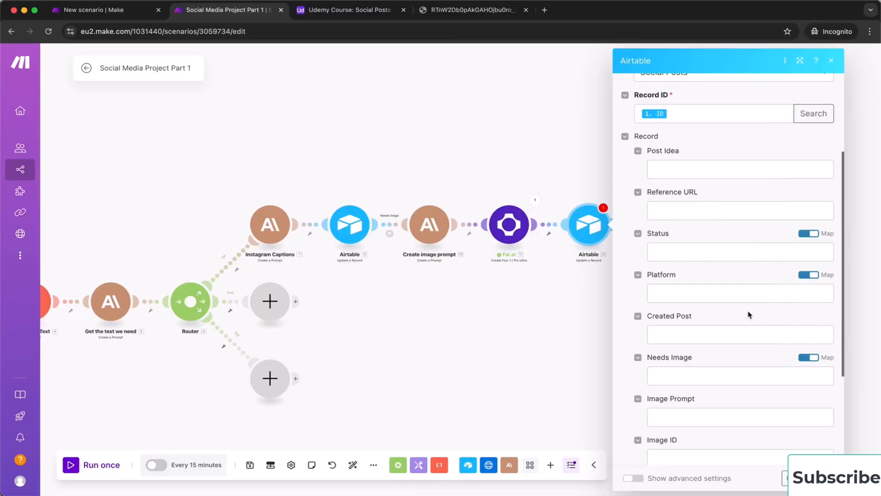
scroll(748, 310, down, 3)
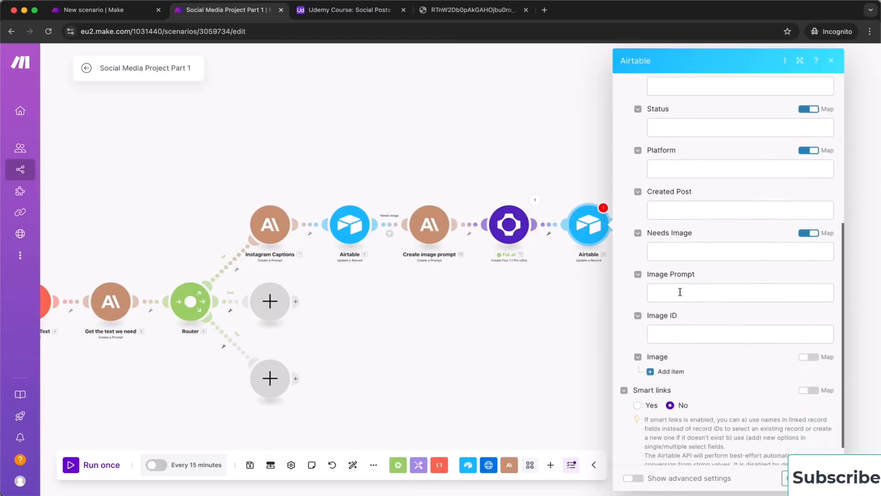
click(672, 293)
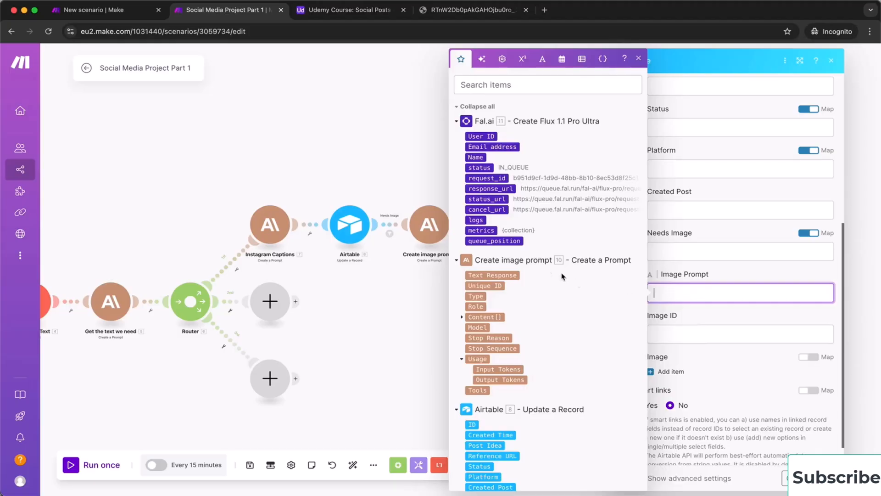
click(488, 275)
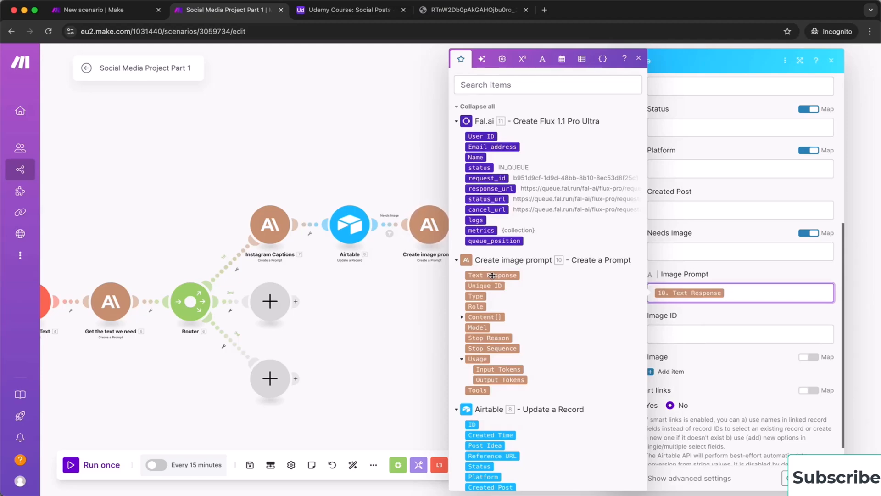
click(680, 333)
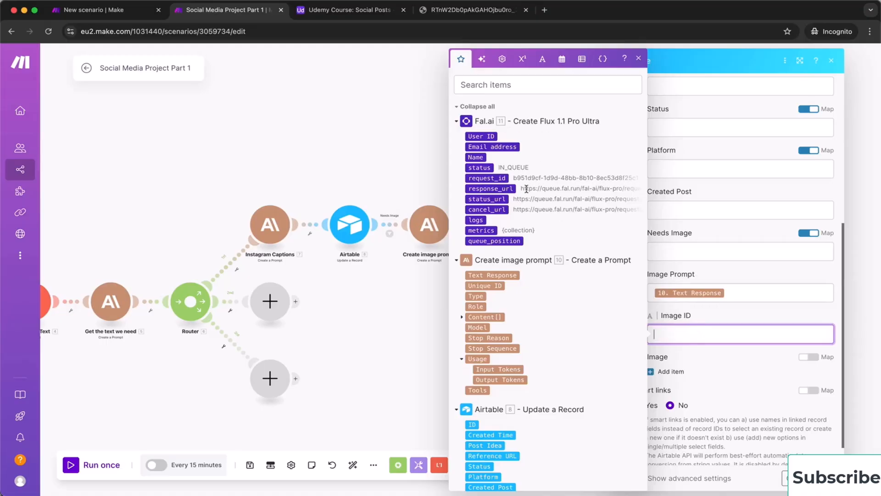
click(495, 179)
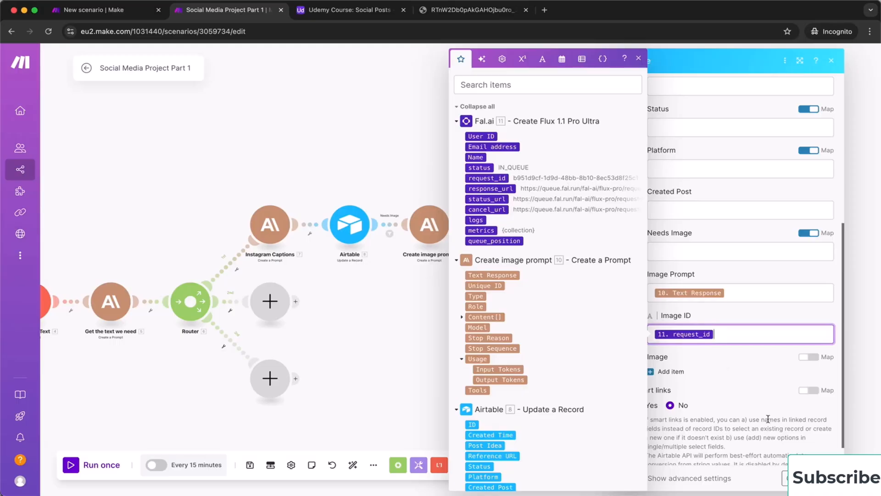
click(824, 478)
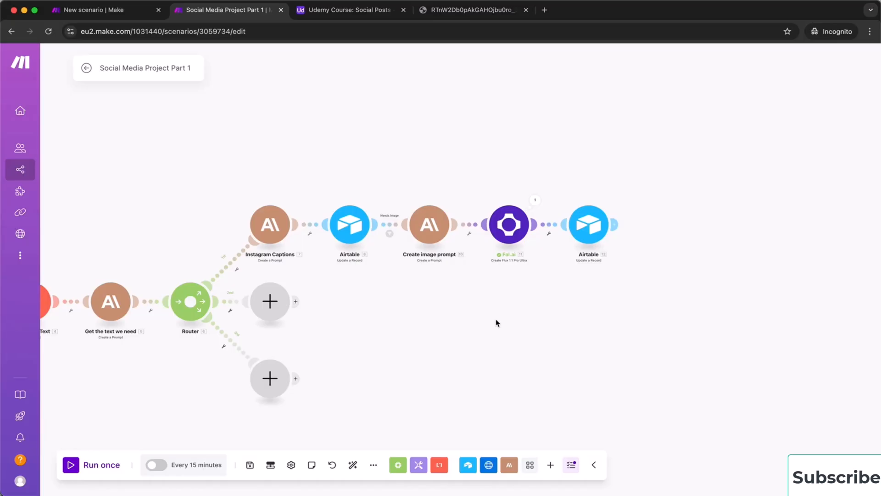
Save the Social Media Project Part 2 scenario with its lone Custom webhook
drag(488, 324, 594, 238)
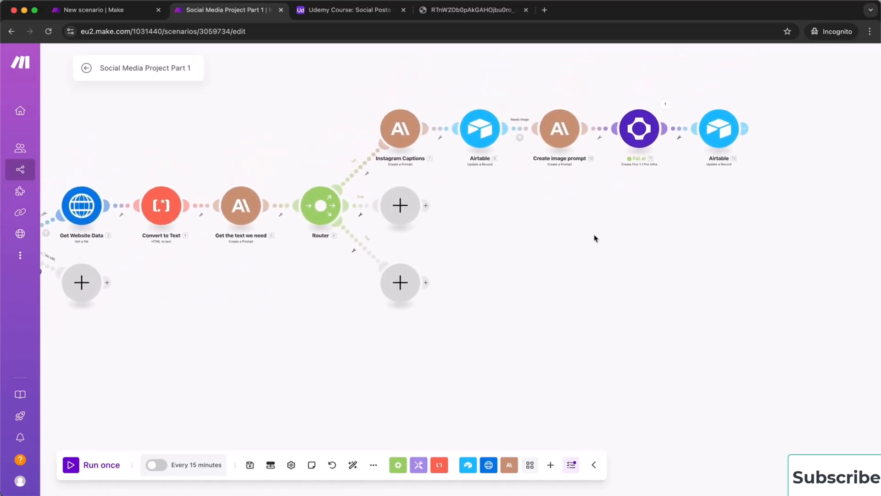
click(130, 13)
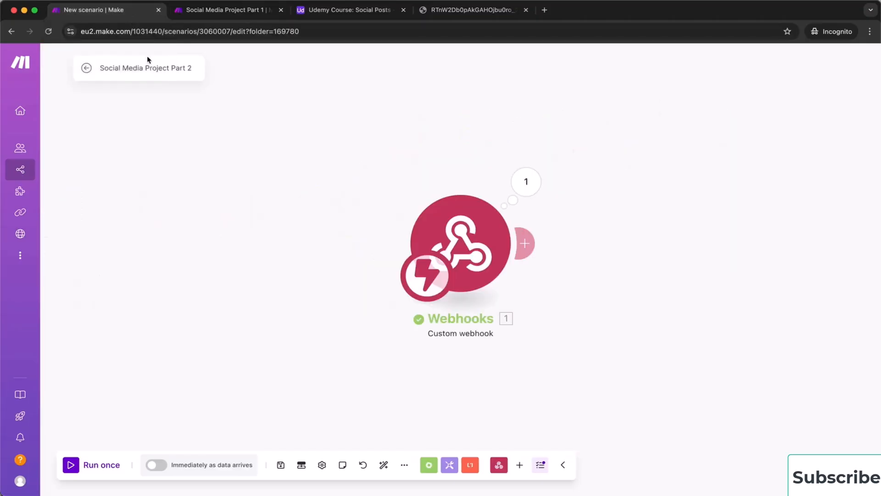
click(280, 461)
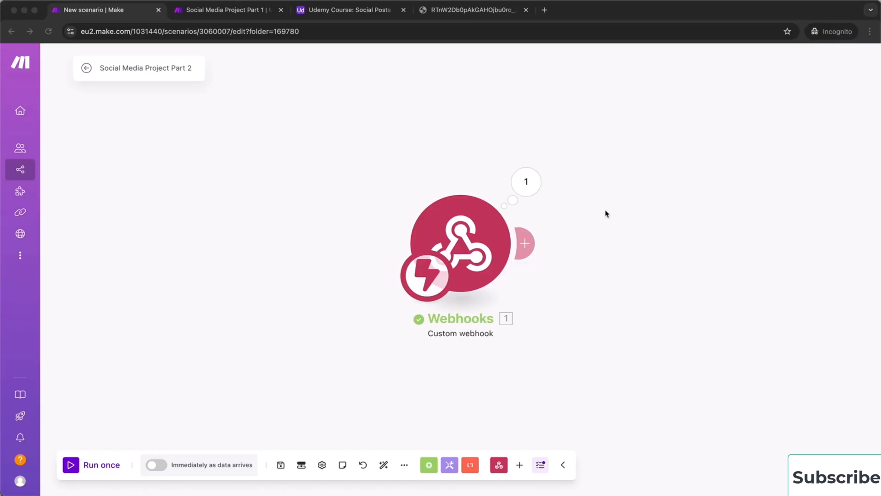
click(537, 248)
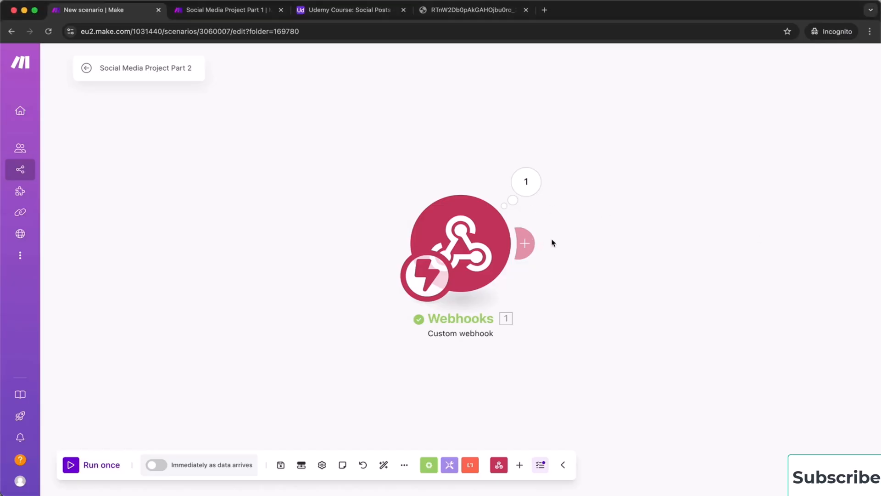
Add an Airtable Search Records module after the webhook on the Udemy Course base's Social Posts table
click(528, 244)
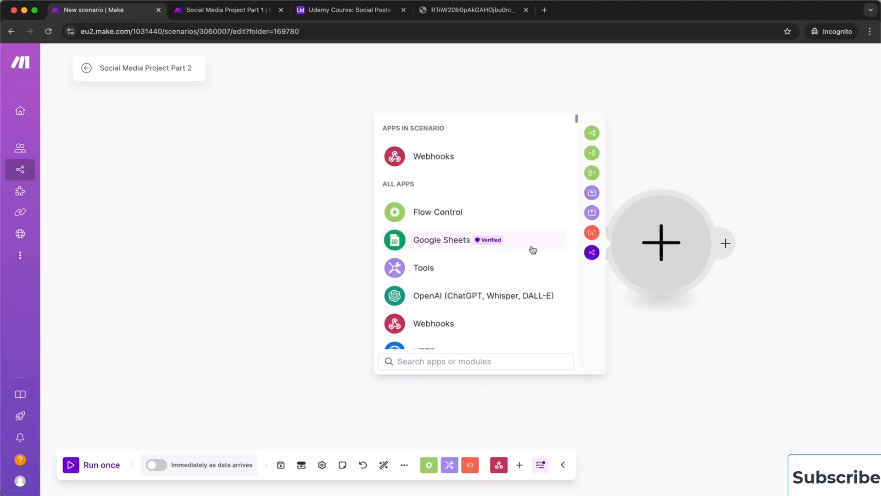
scroll(489, 266, down, 3)
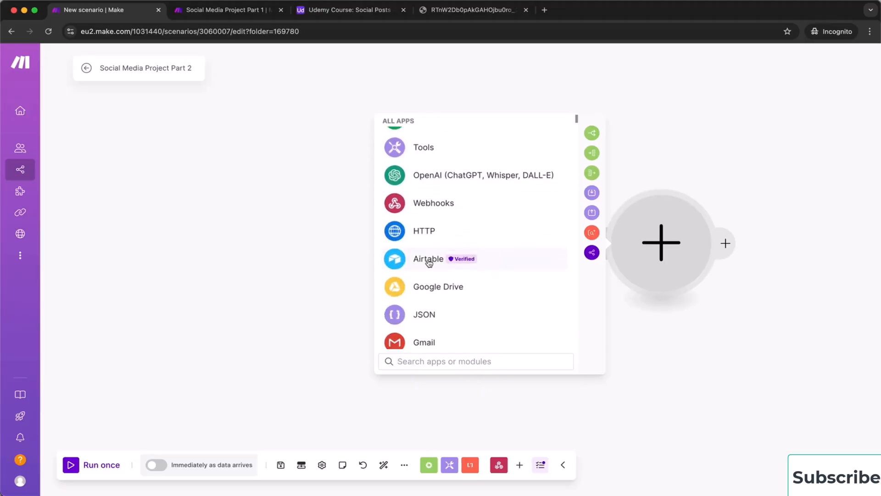
click(430, 260)
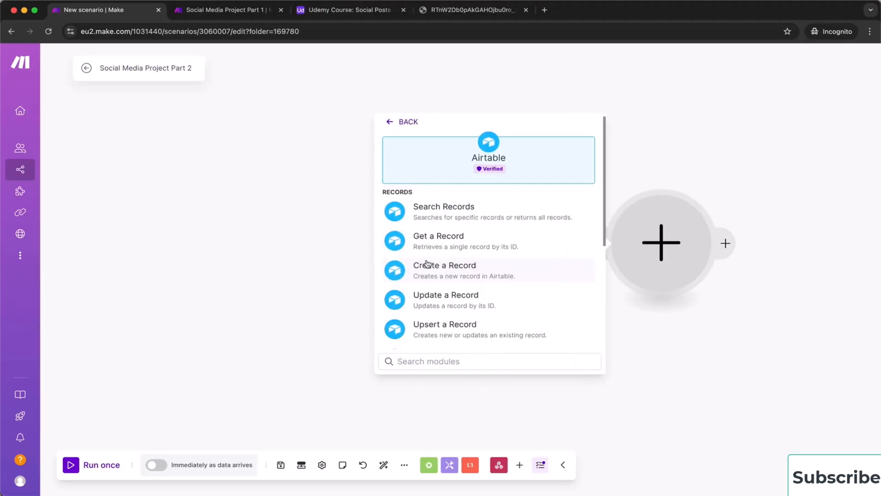
click(480, 217)
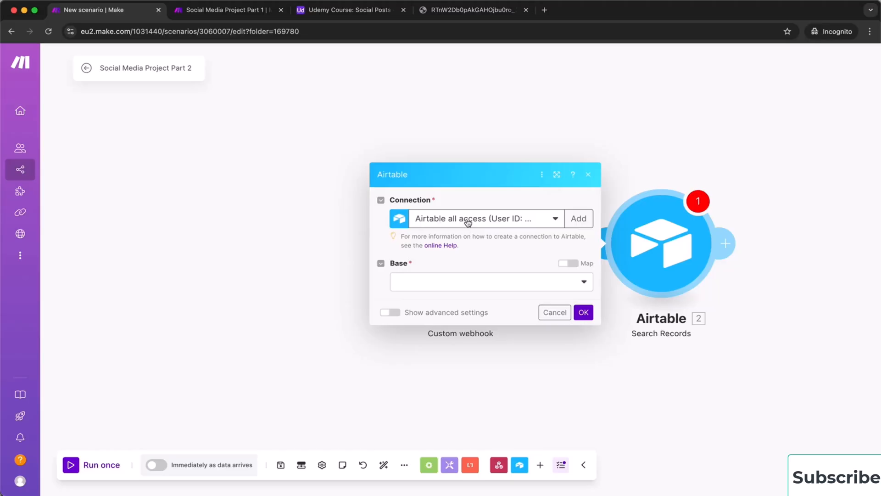
click(439, 286)
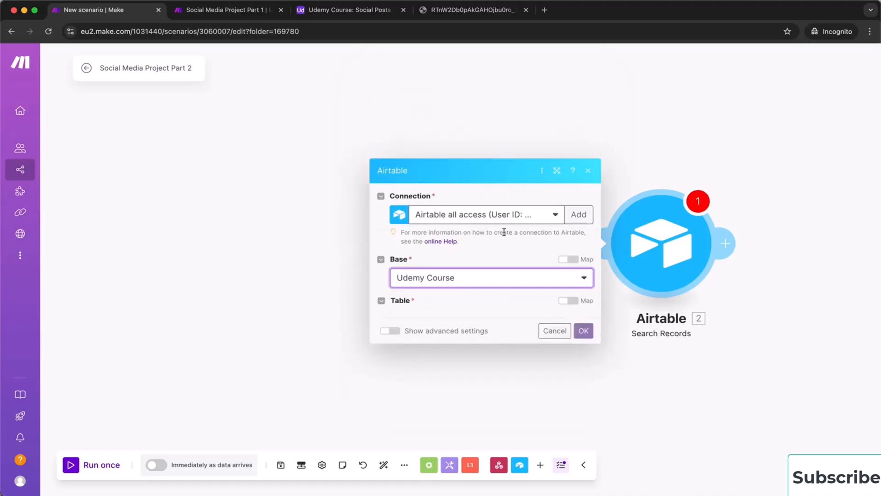
click(468, 232)
click(457, 242)
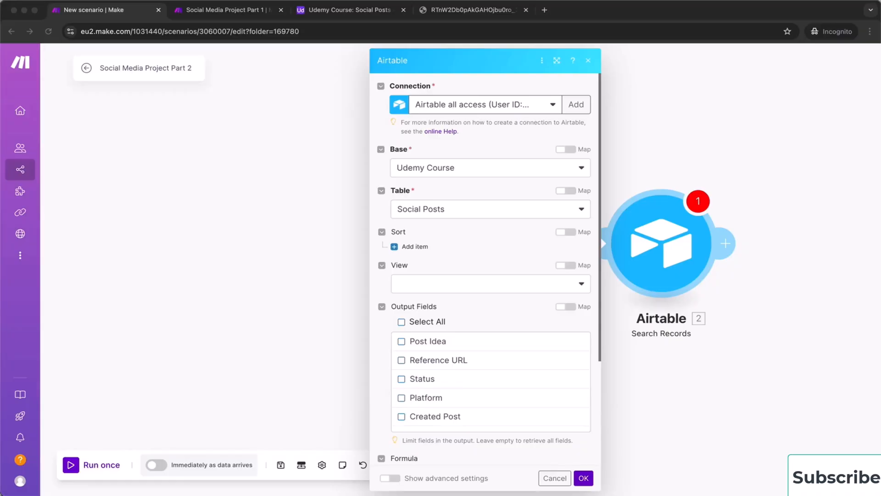
Tick Select All under Output Fields so the search returns every field
scroll(468, 318, down, 3)
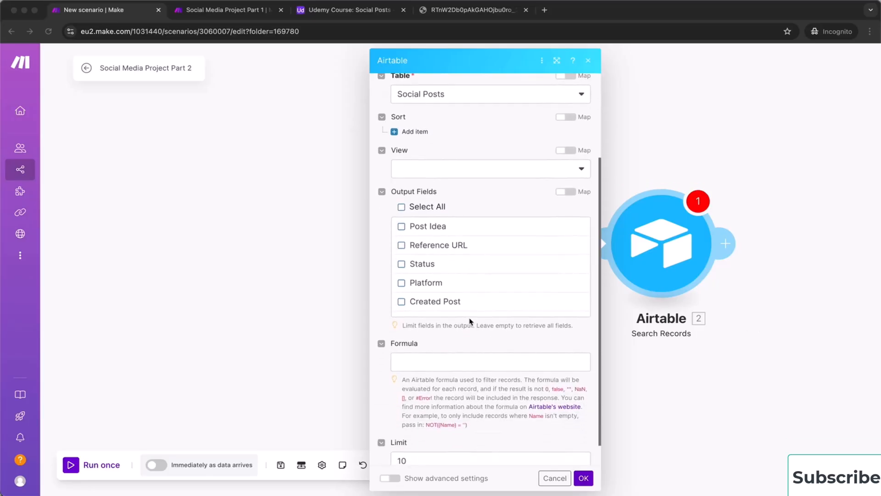
scroll(448, 250, up, 1)
scroll(434, 303, down, 1)
scroll(433, 303, down, 1)
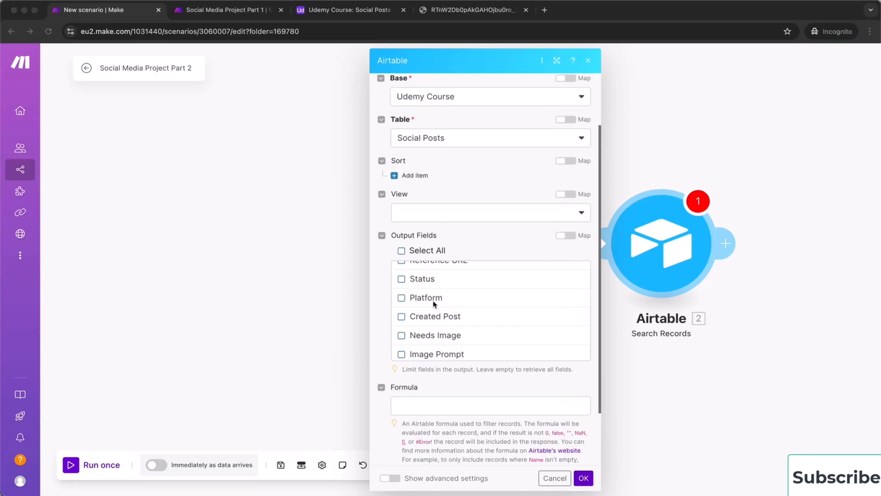
scroll(434, 303, down, 3)
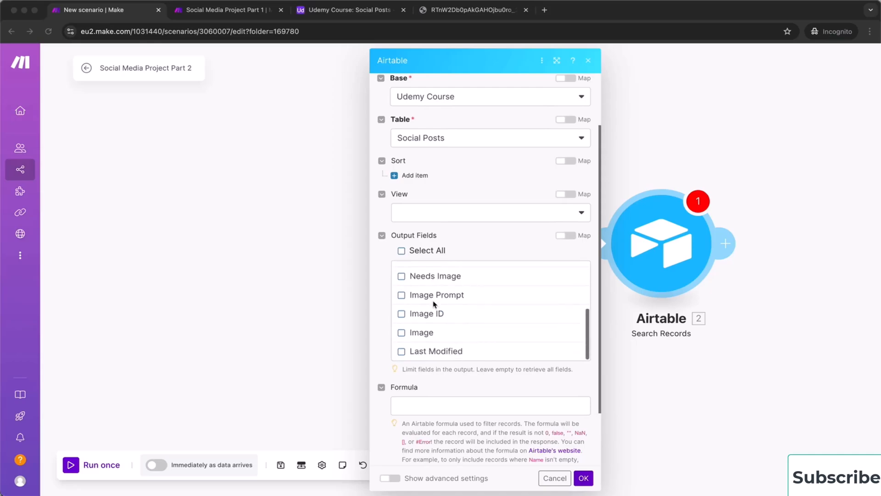
scroll(433, 303, up, 5)
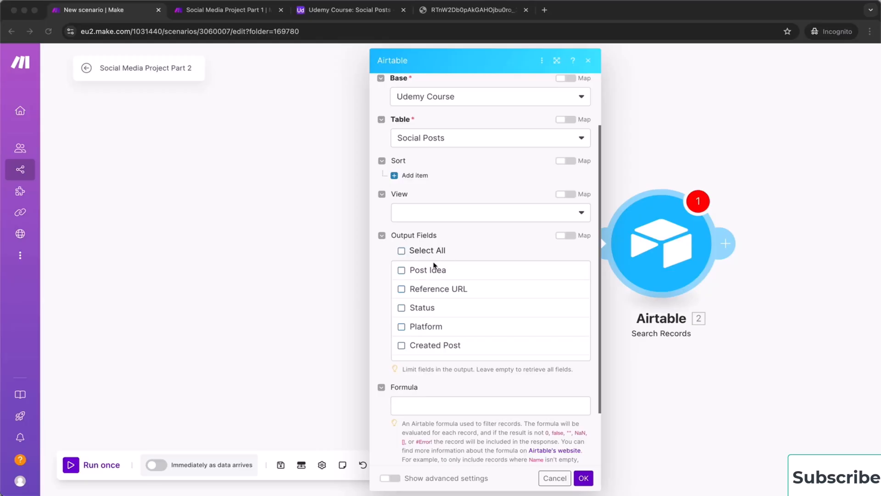
click(402, 251)
click(401, 251)
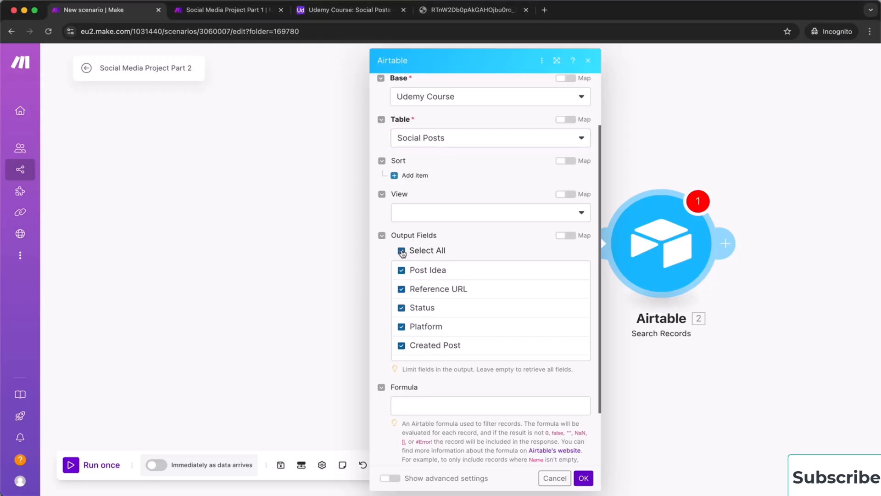
scroll(468, 304, down, 3)
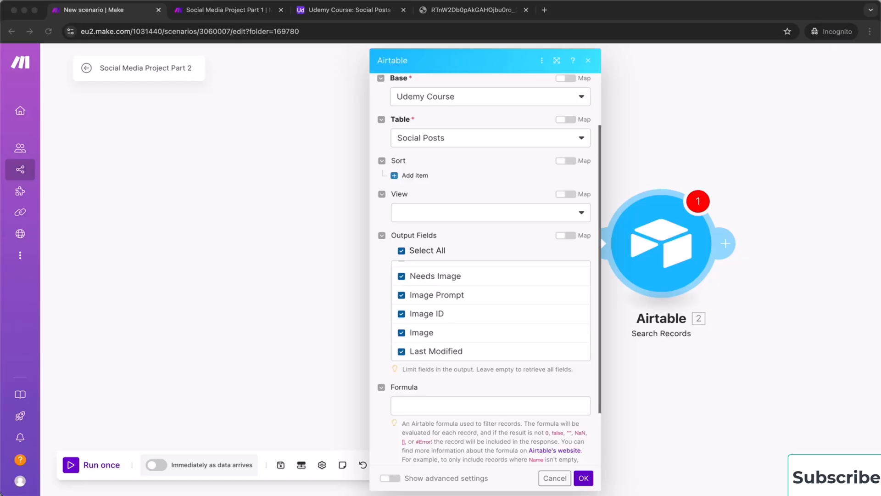
Enter the search formula AND({Image ID} = "") after checking the Social Posts table columns
click(423, 407)
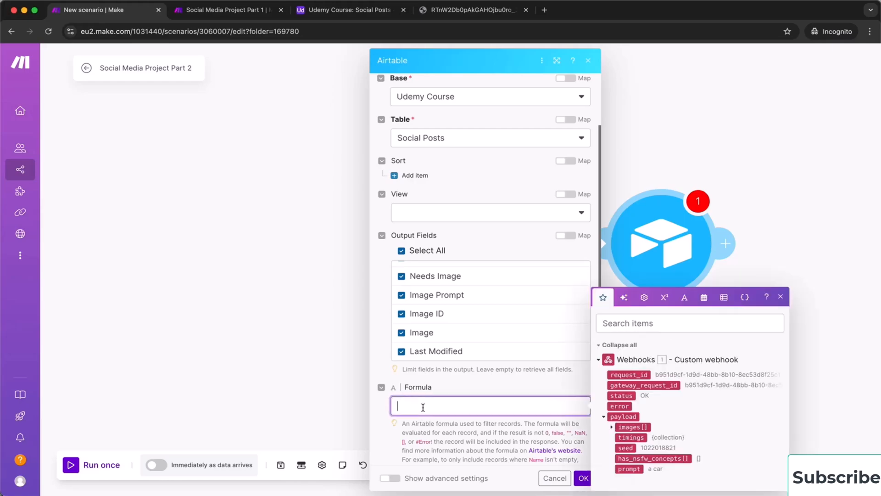
text(AND({Image ID} = "{{1.request_id}}"))
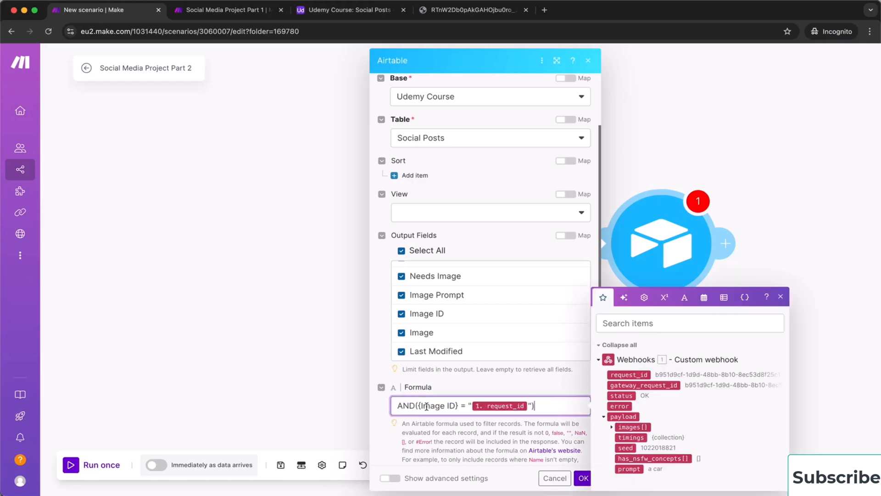
click(527, 406)
key(BackSpace)
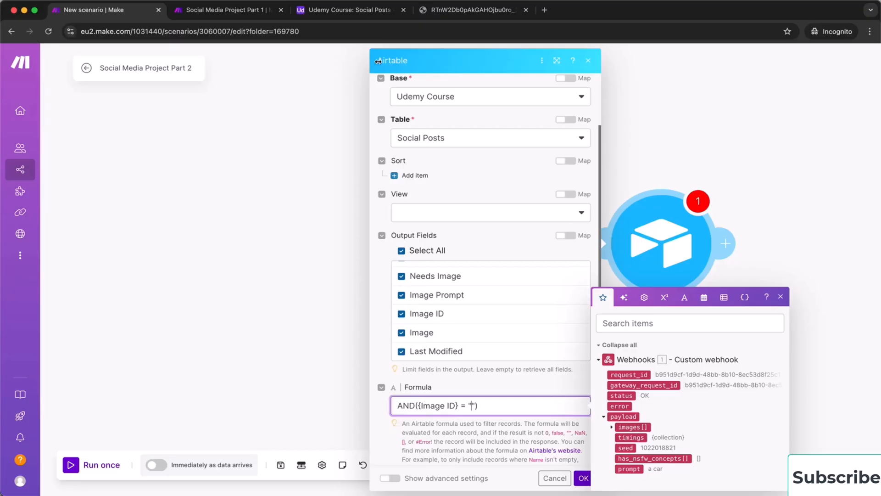
click(350, 10)
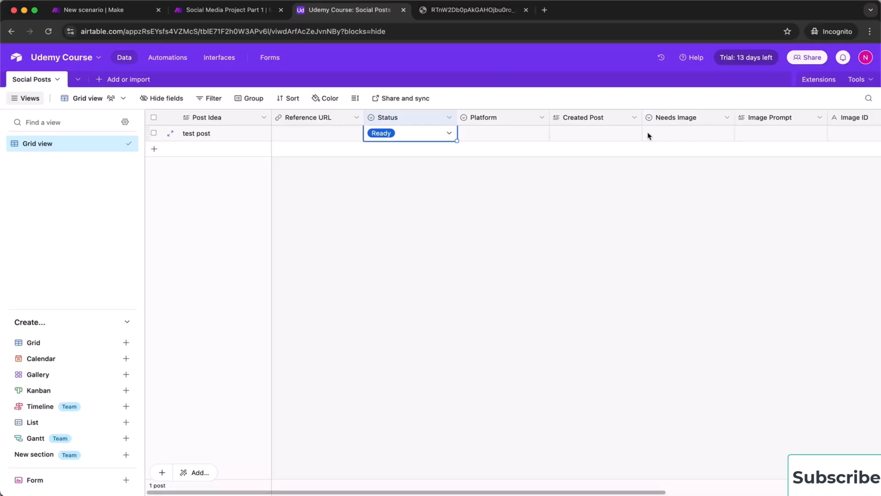
scroll(734, 121, right, 3)
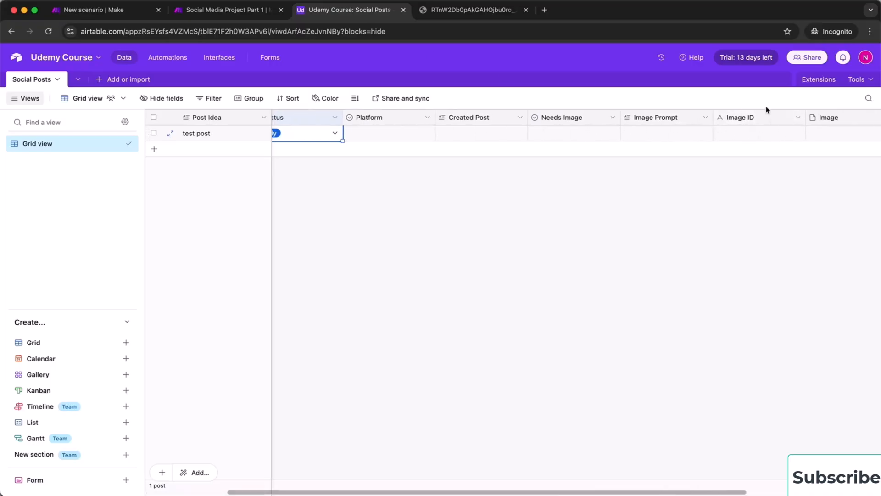
click(238, 13)
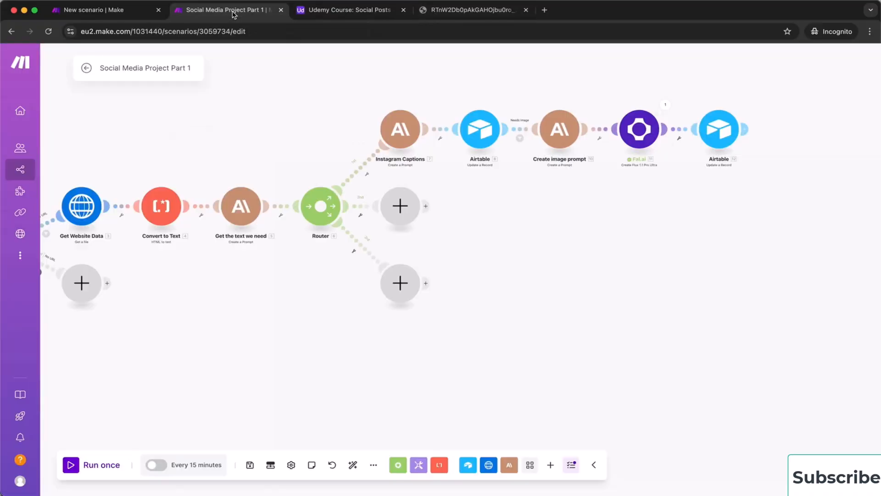
click(110, 10)
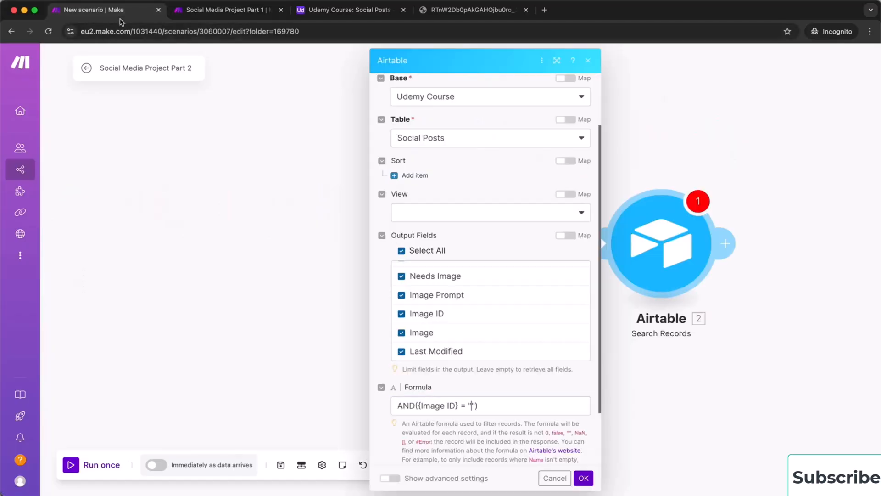
Map the webhook's request_id between the formula's quotes and save the search settings
click(469, 406)
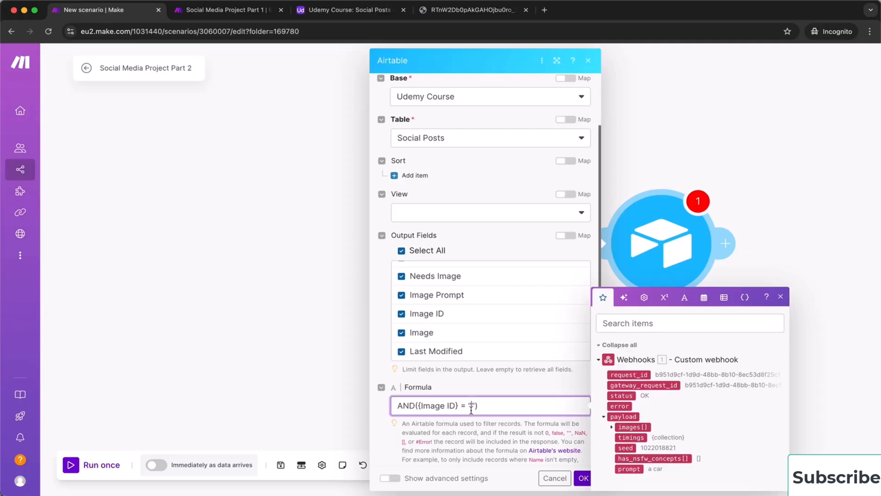
click(630, 375)
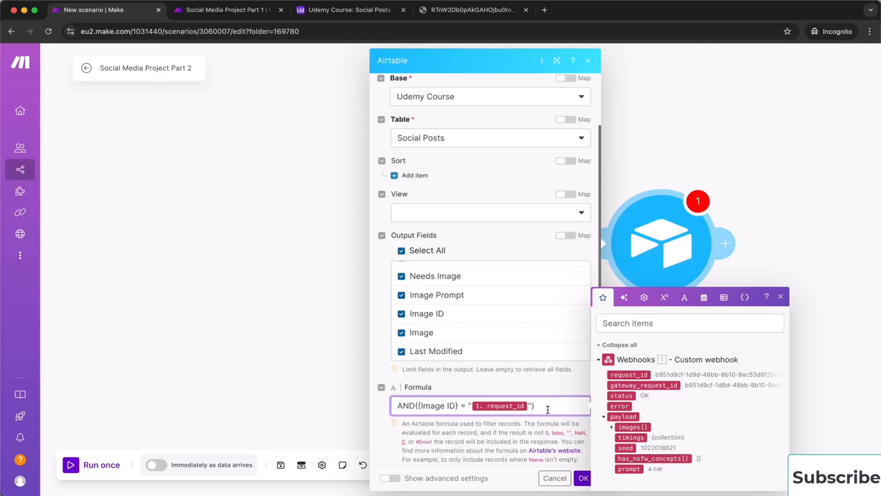
click(583, 478)
drag(744, 401, 388, 406)
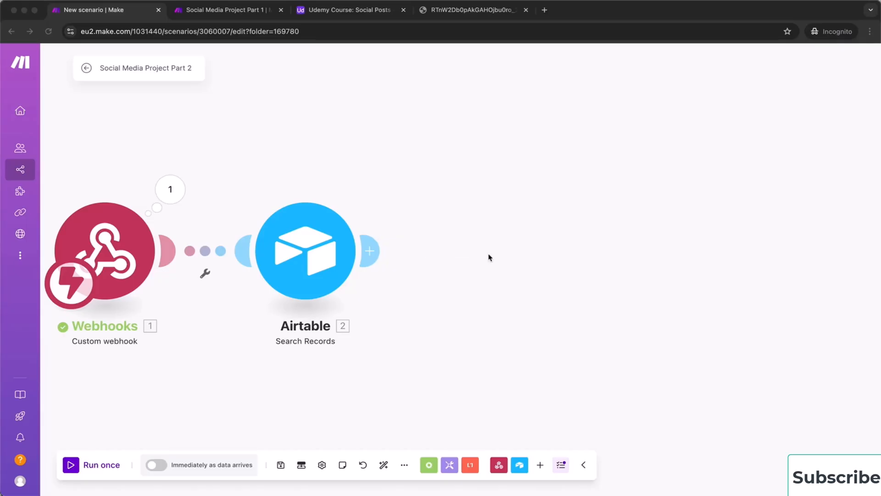
Add Airtable Get a Record on Udemy Course's Social Posts, with Record ID mapped from 2. ID
click(377, 251)
click(371, 251)
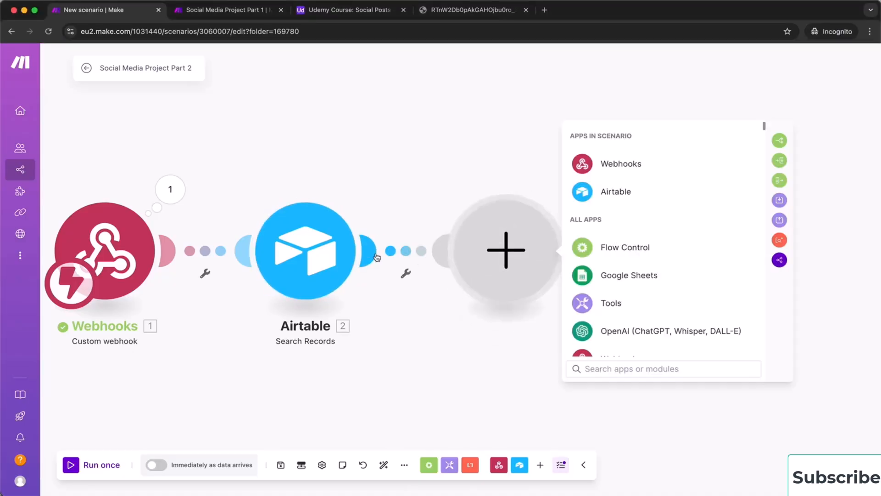
click(620, 193)
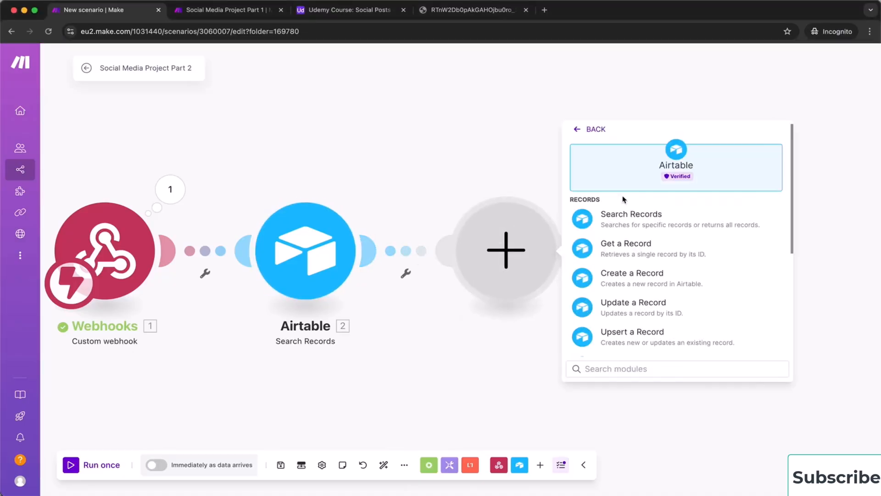
click(654, 243)
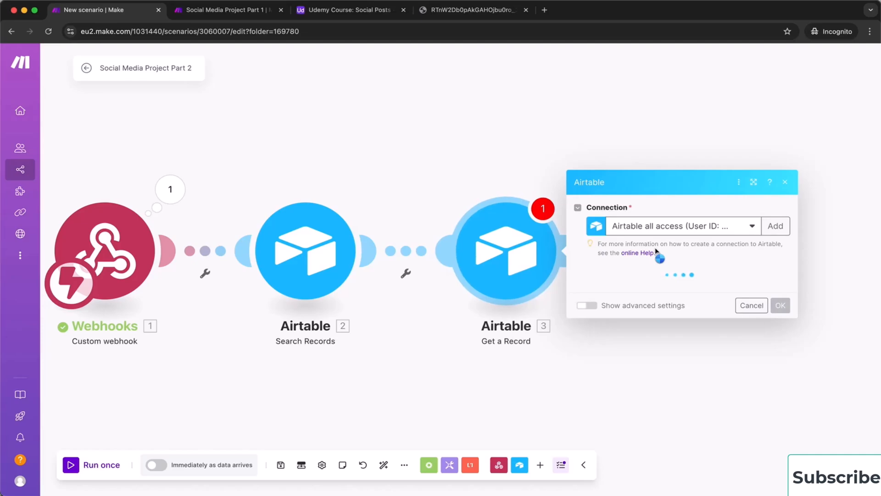
click(643, 289)
click(637, 309)
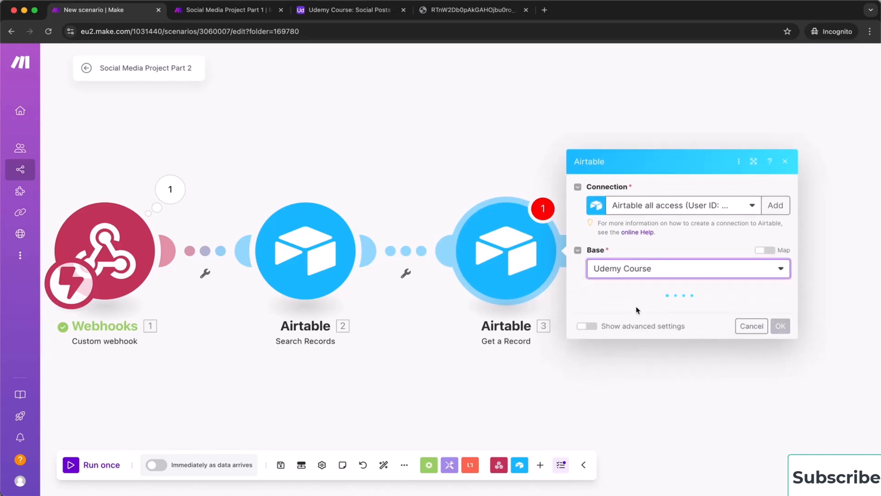
click(637, 311)
click(649, 329)
click(650, 330)
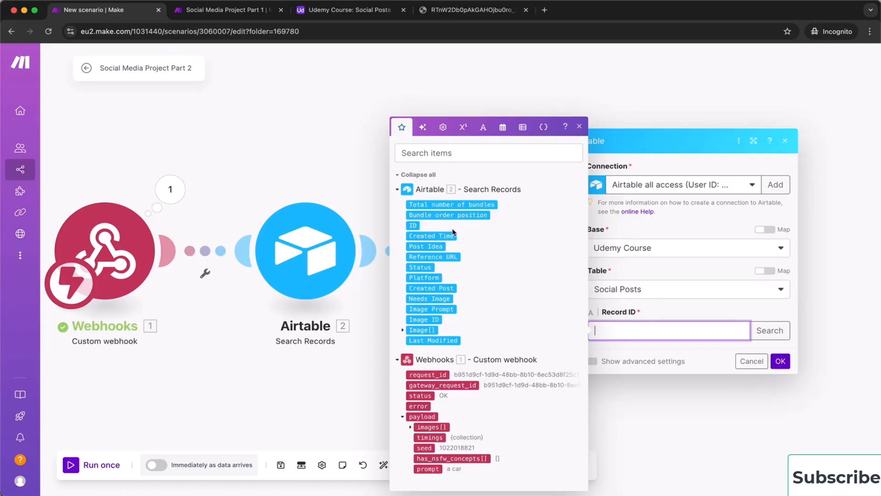
click(414, 225)
click(780, 360)
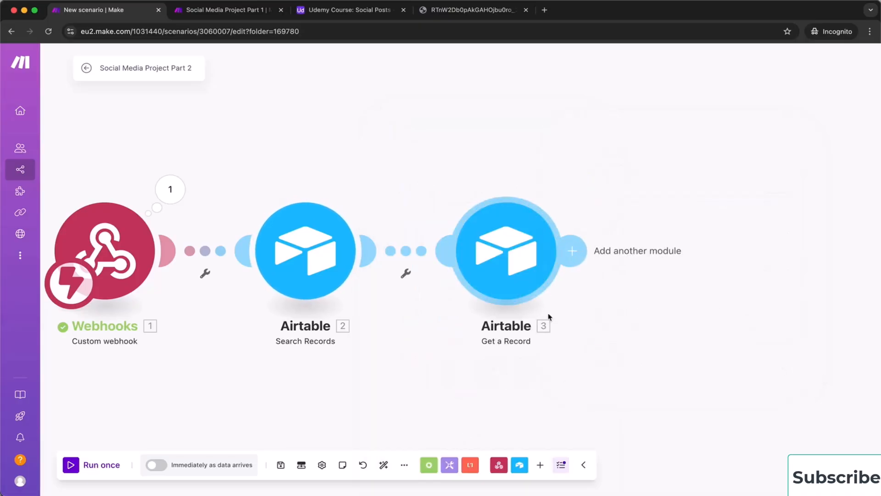
click(572, 250)
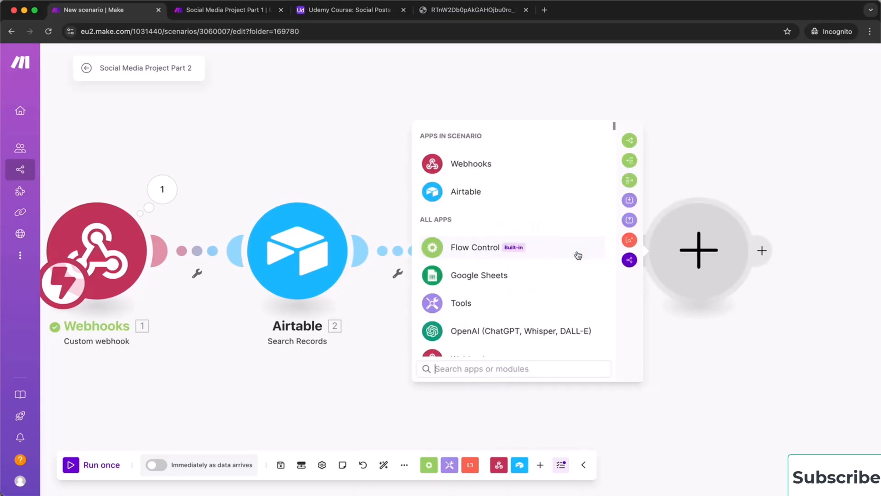
Set up Airtable Update a Record on Udemy Course's Social Posts table, with Record ID mapped from 3. ID
click(486, 193)
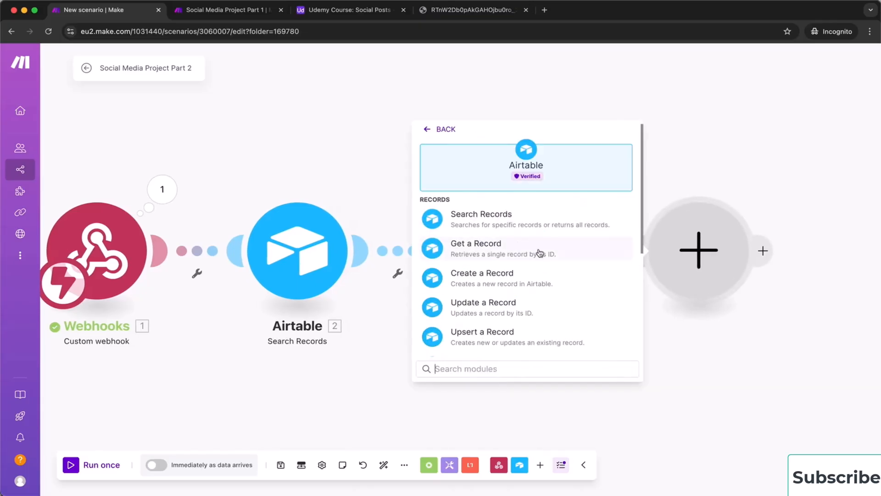
click(545, 308)
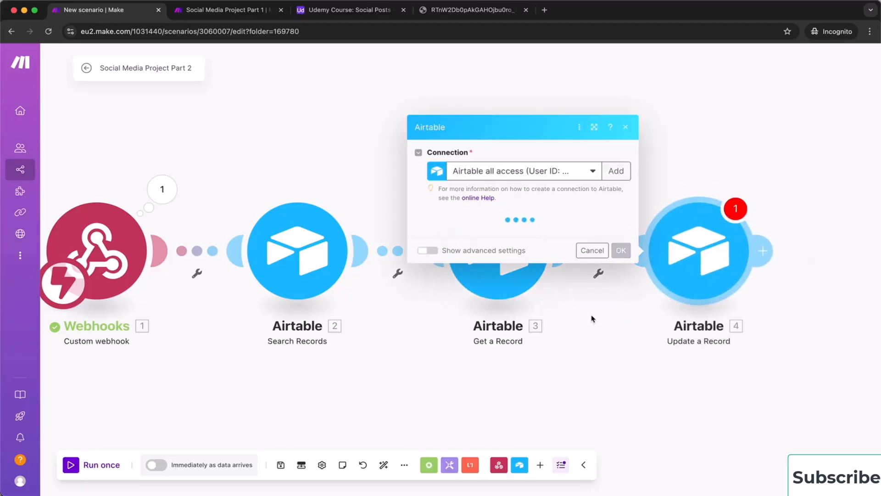
click(543, 239)
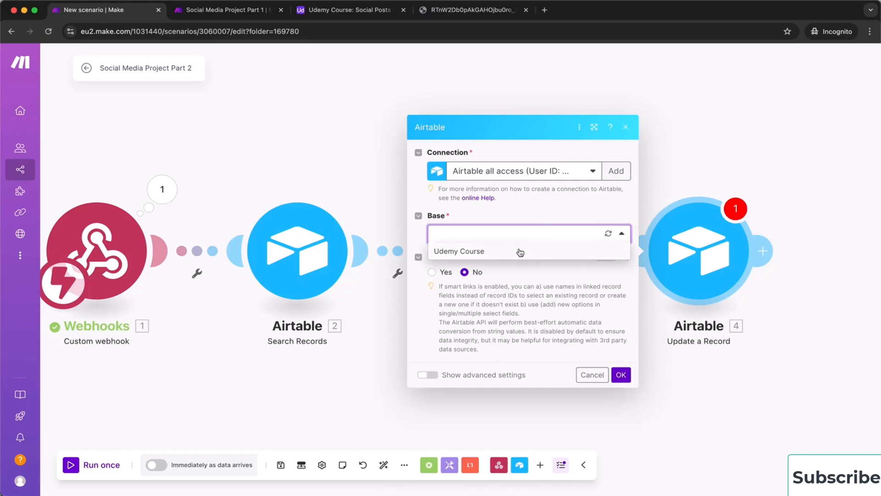
click(519, 251)
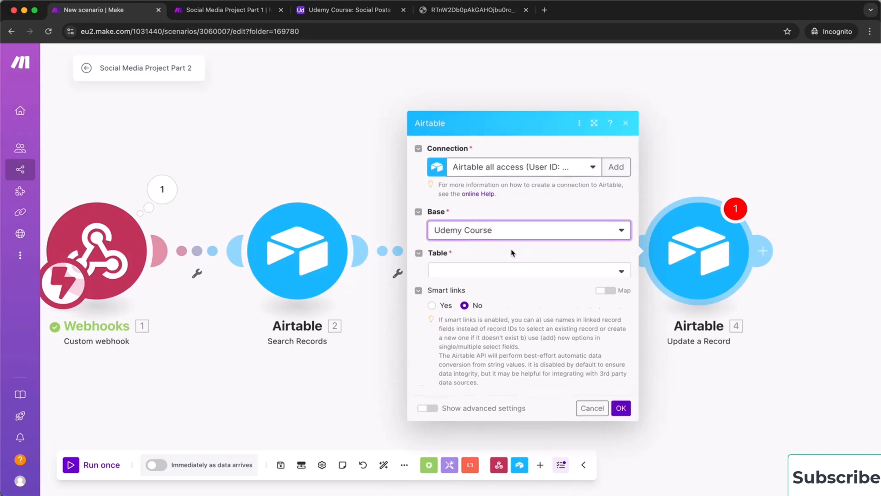
click(499, 266)
click(496, 272)
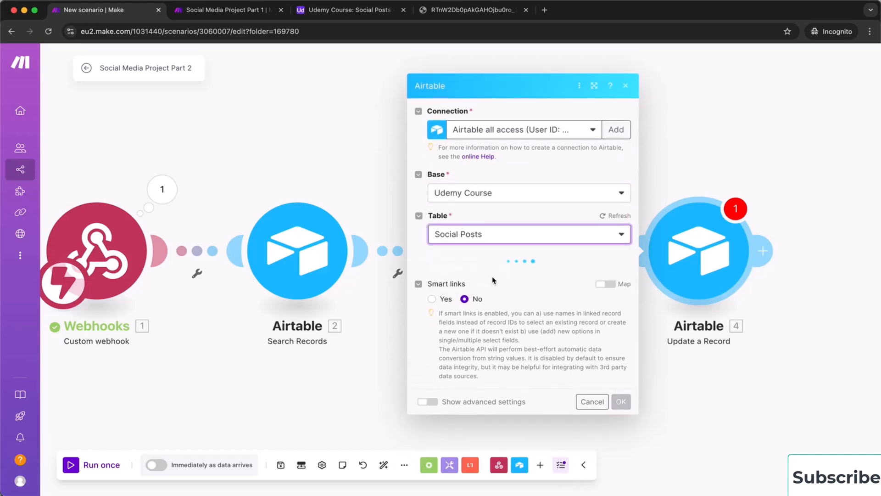
click(473, 247)
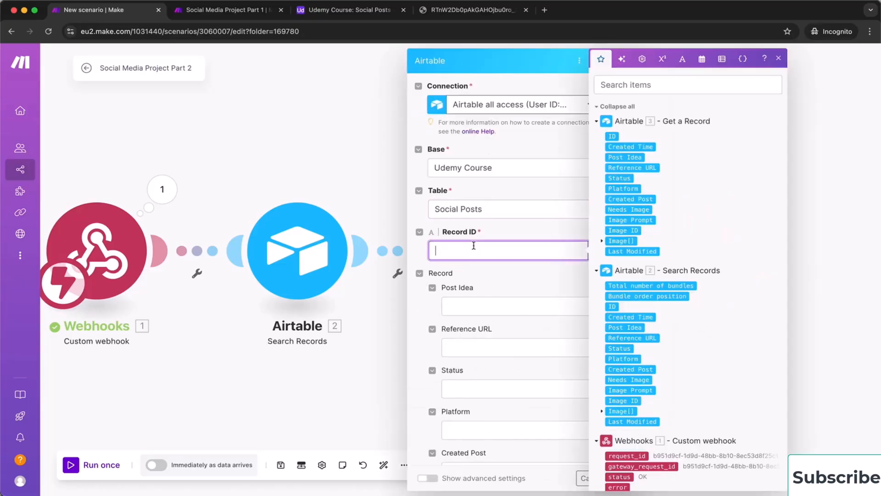
drag(614, 137, 486, 255)
click(497, 285)
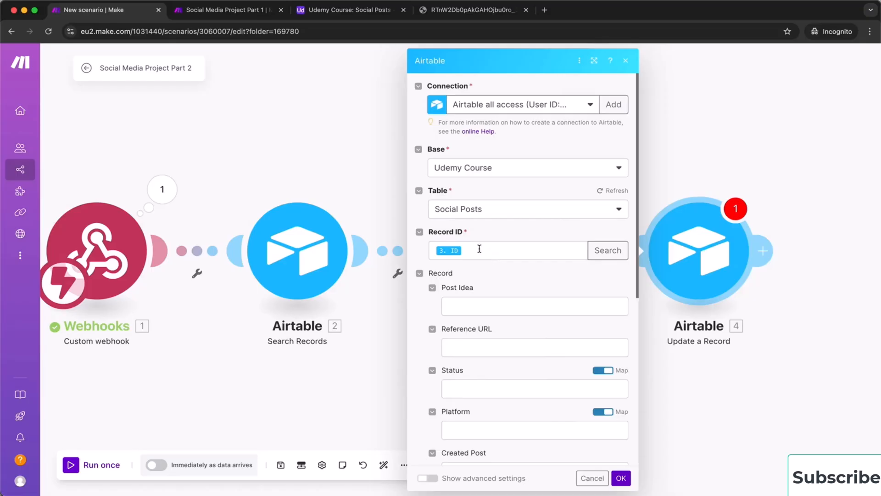
scroll(508, 271, down, 10)
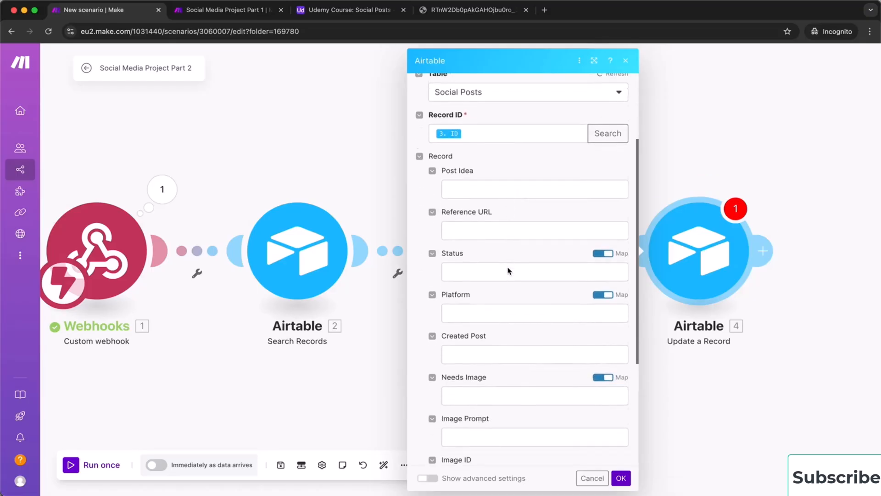
scroll(508, 267, down, 2)
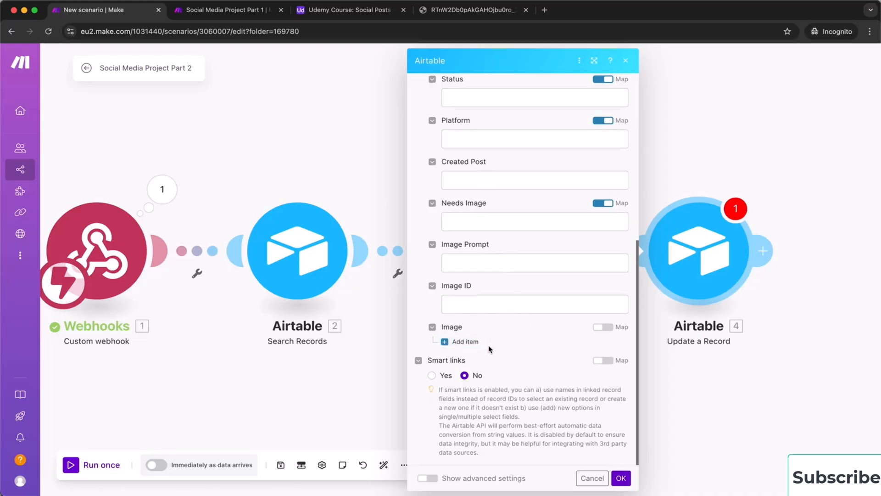
Add an Image item whose File URL maps the webhook's payload.images[] url, and confirm
click(447, 343)
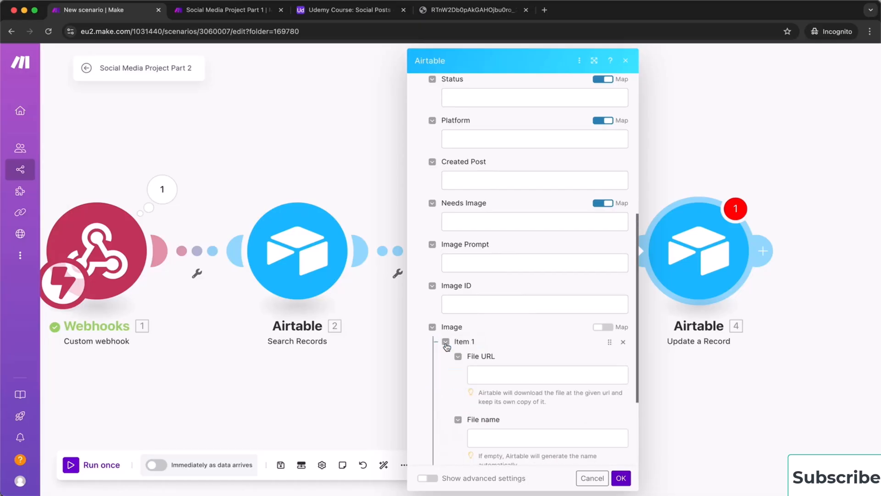
click(499, 373)
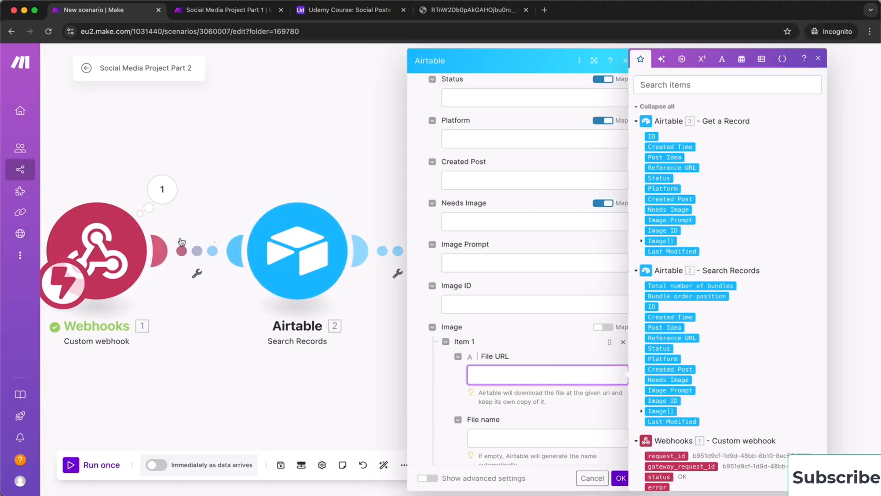
scroll(733, 331, down, 1)
scroll(733, 331, down, 2)
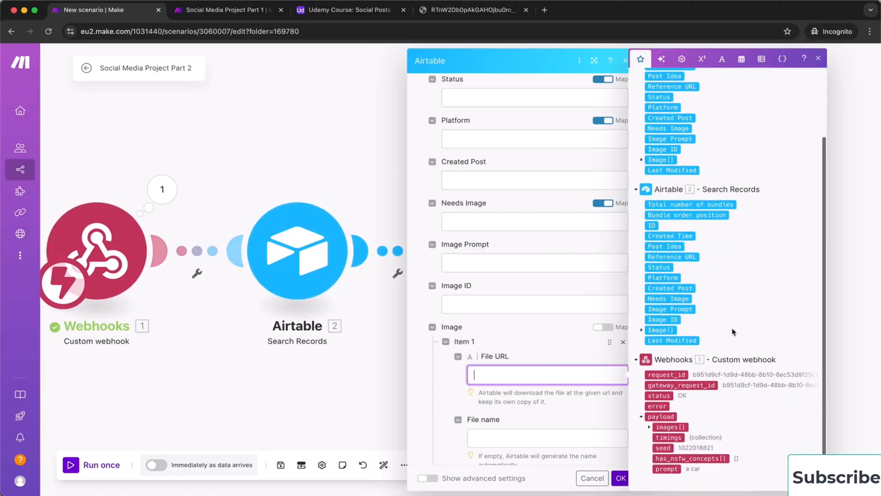
click(650, 428)
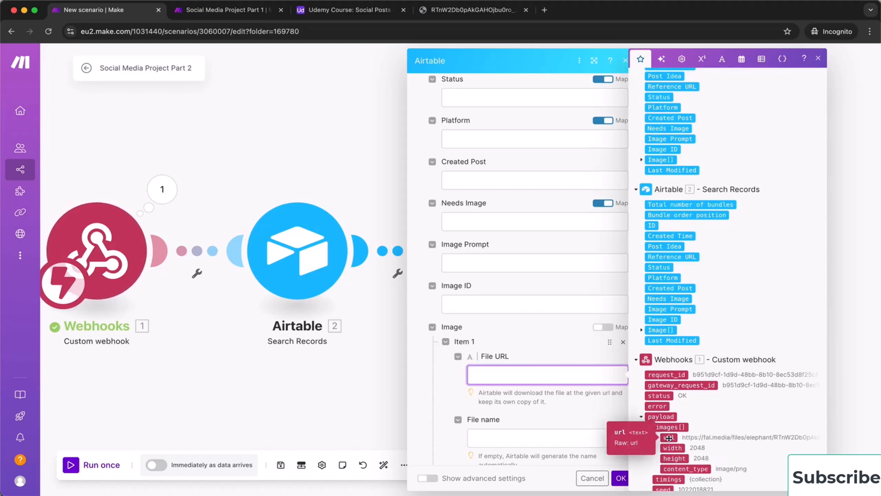
click(668, 437)
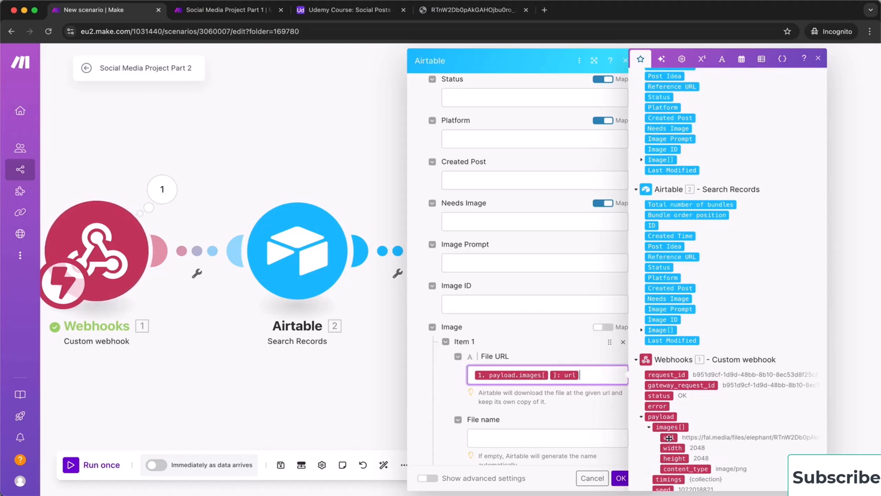
click(620, 478)
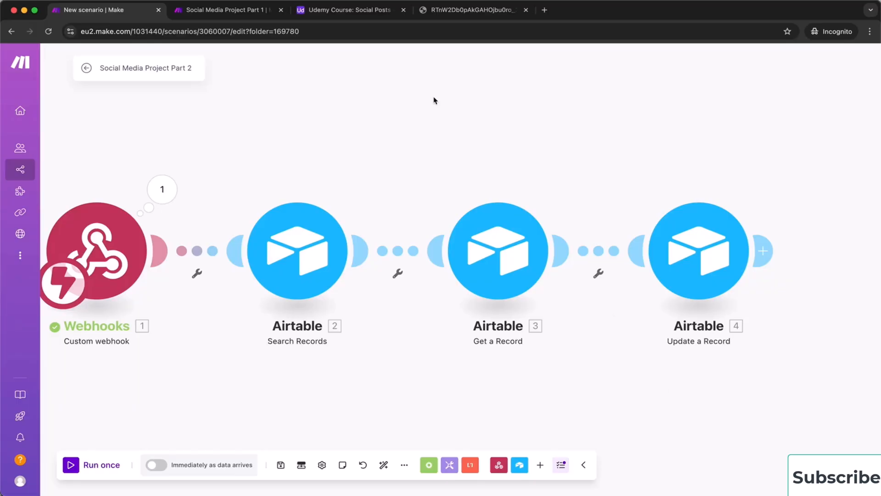
Save the Part 2 scenario and schedule it to run immediately as data arrives
click(281, 465)
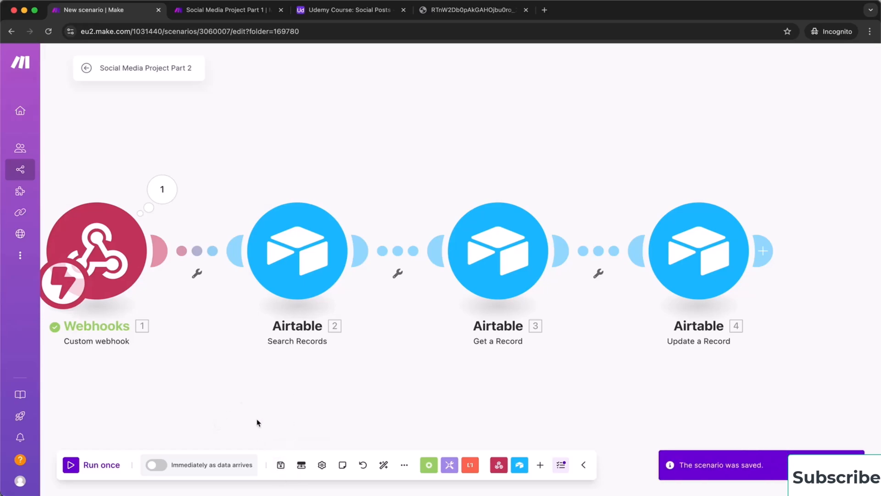
drag(240, 413, 314, 395)
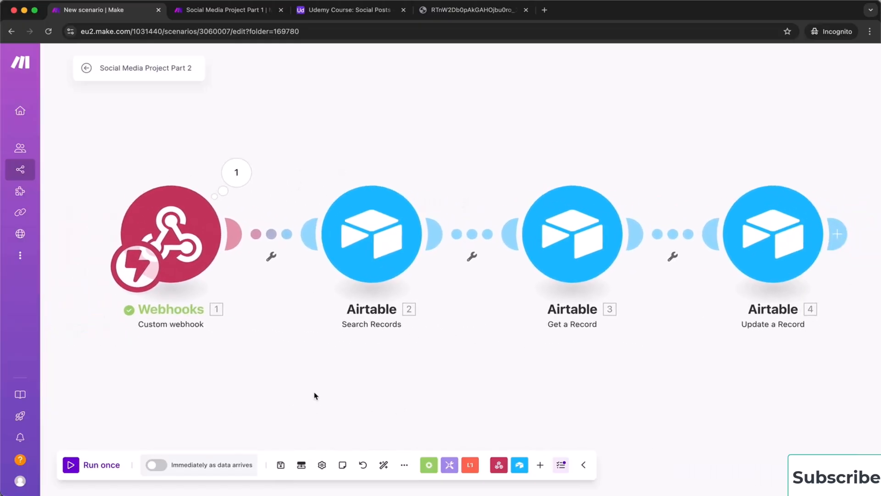
click(158, 466)
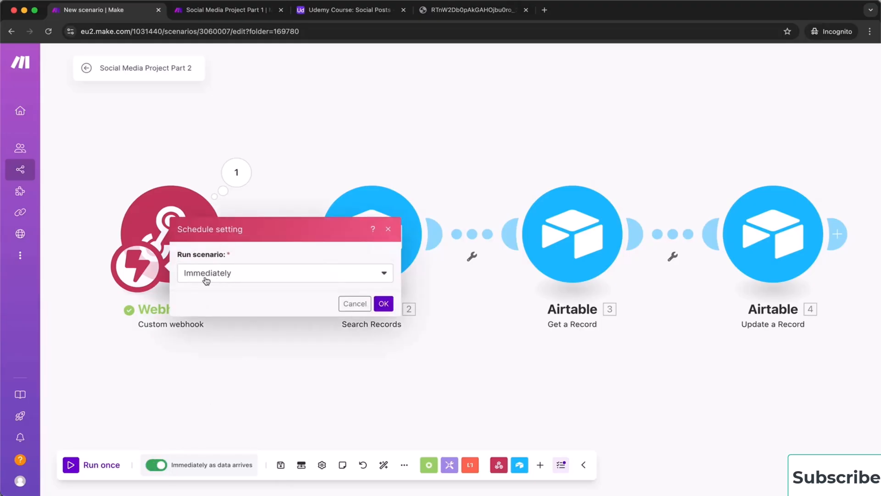
click(385, 306)
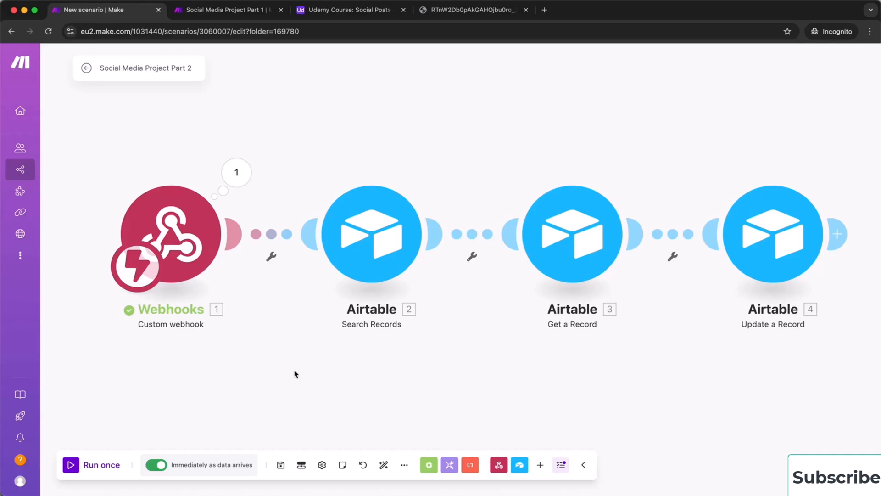
click(229, 10)
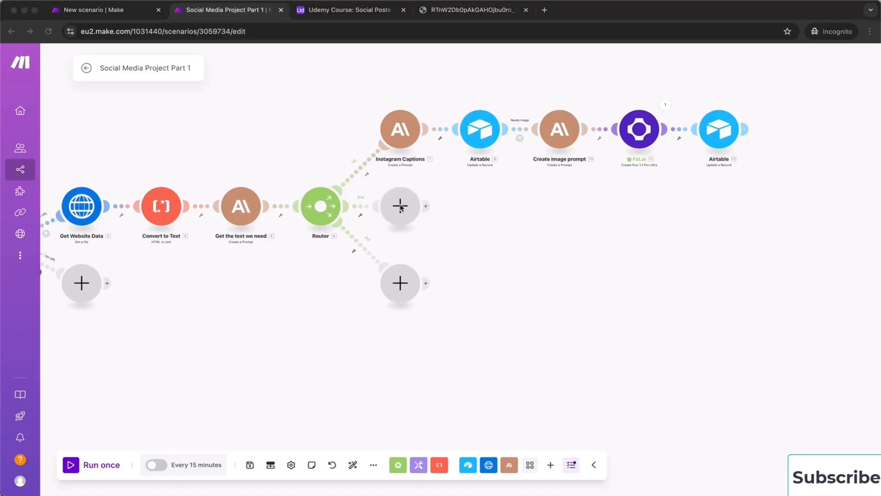
Delete both empty branches after the Router and box-select the five Instagram chain modules
click(432, 221)
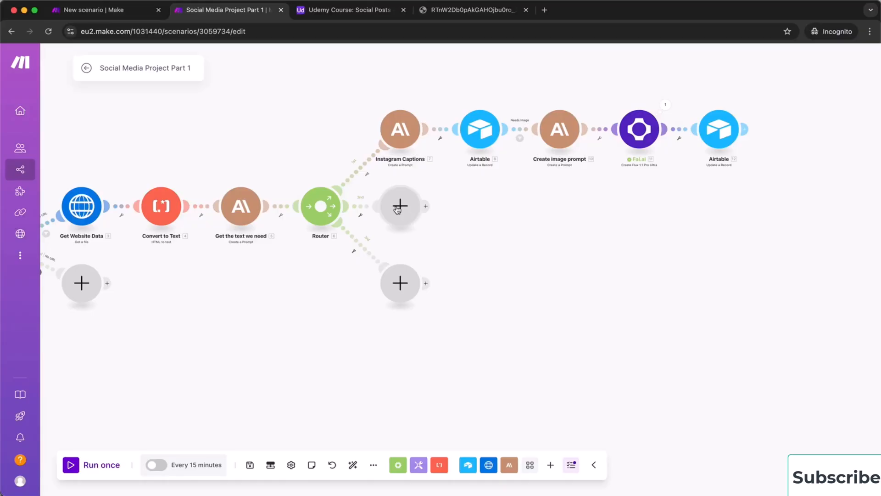
right_click(406, 208)
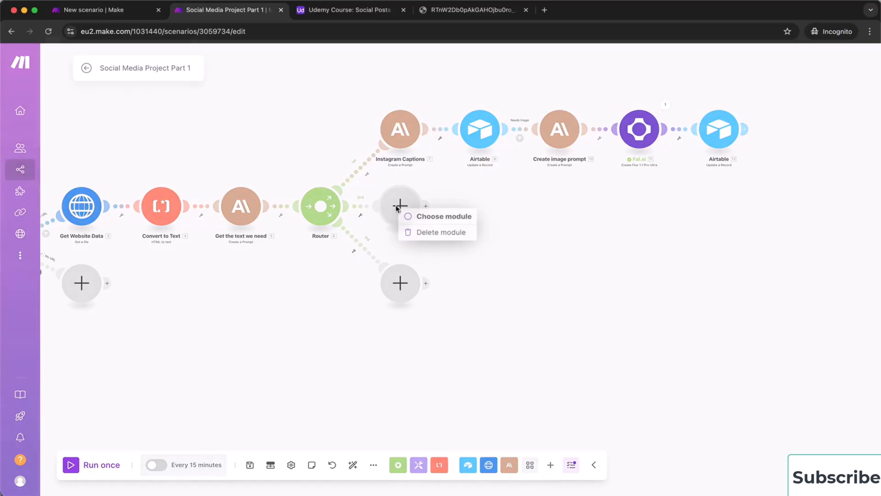
click(442, 235)
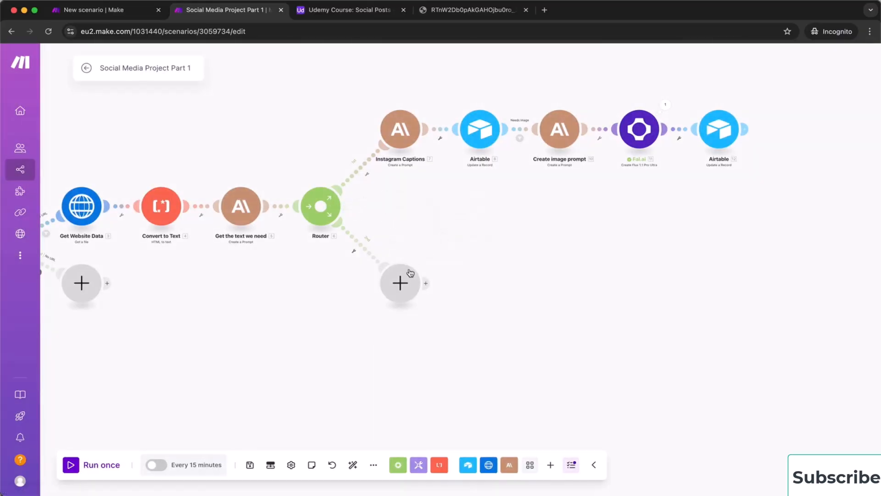
right_click(399, 281)
click(433, 306)
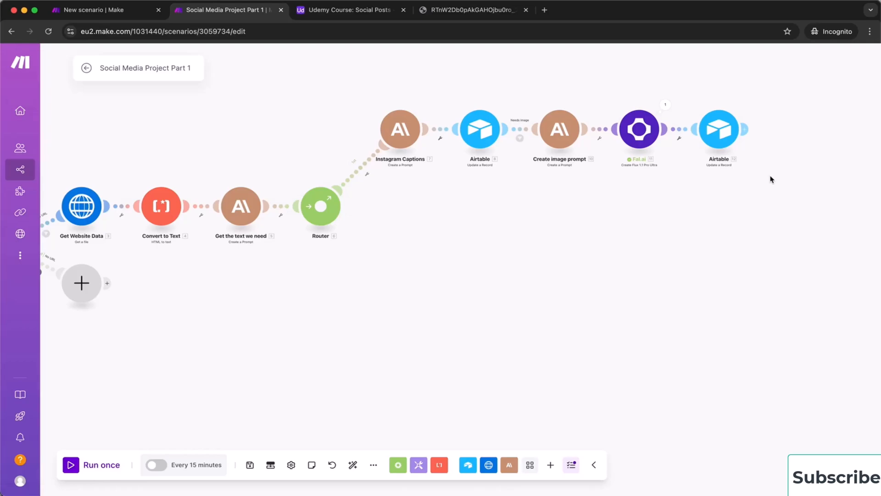
drag(770, 176, 363, 87)
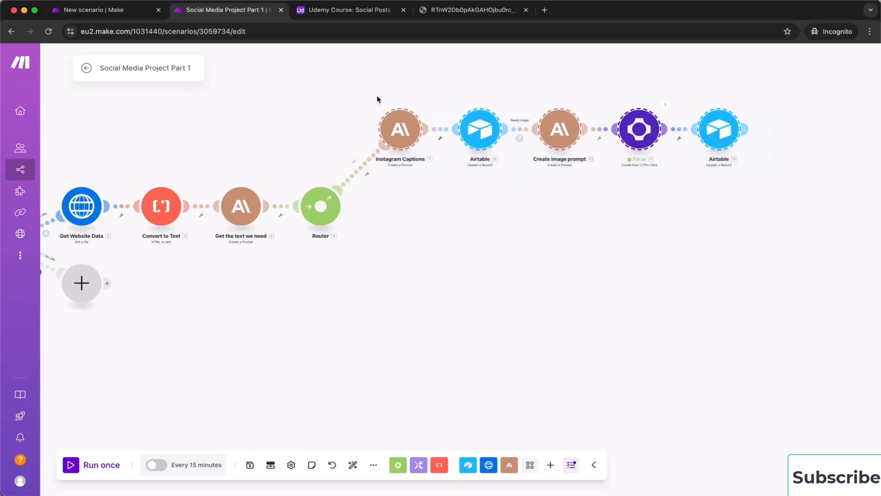
Copy the five-module Instagram chain and paste a copy beside the Router, allowing clipboard access
right_click(409, 134)
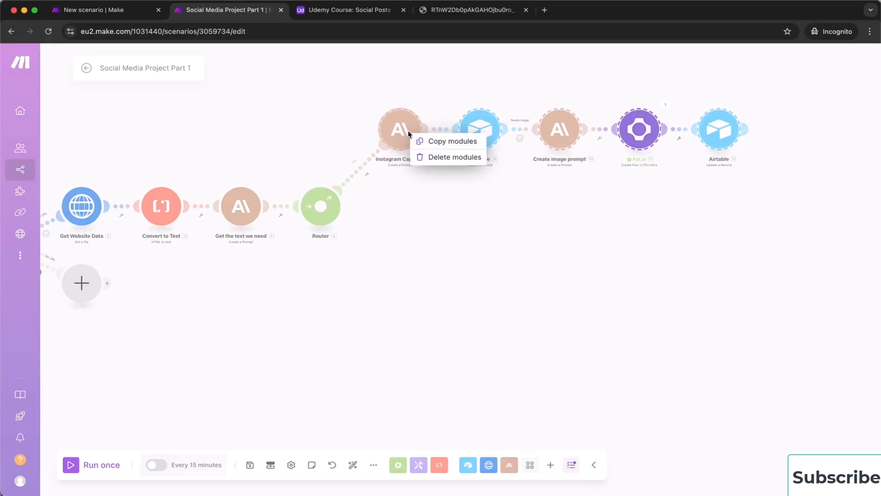
click(434, 141)
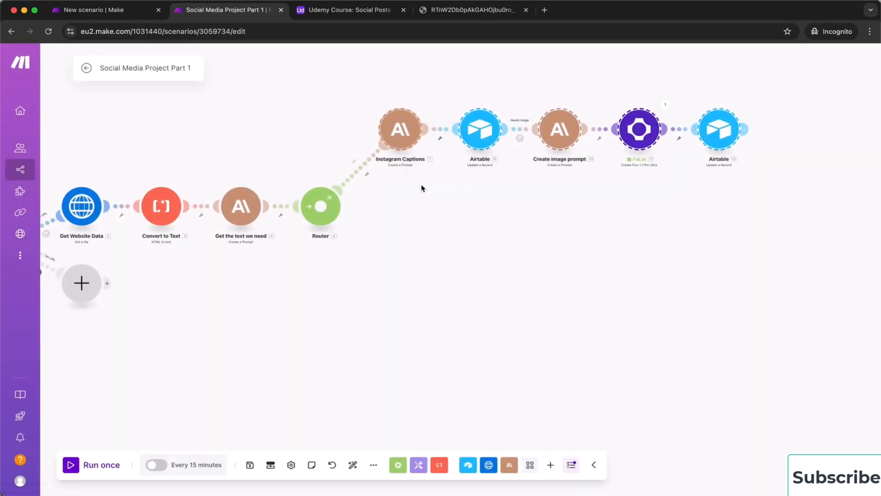
right_click(422, 214)
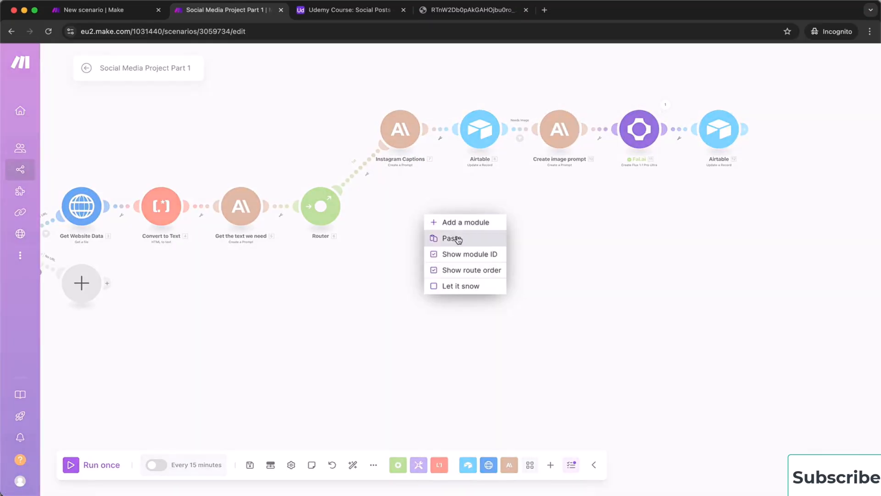
click(440, 238)
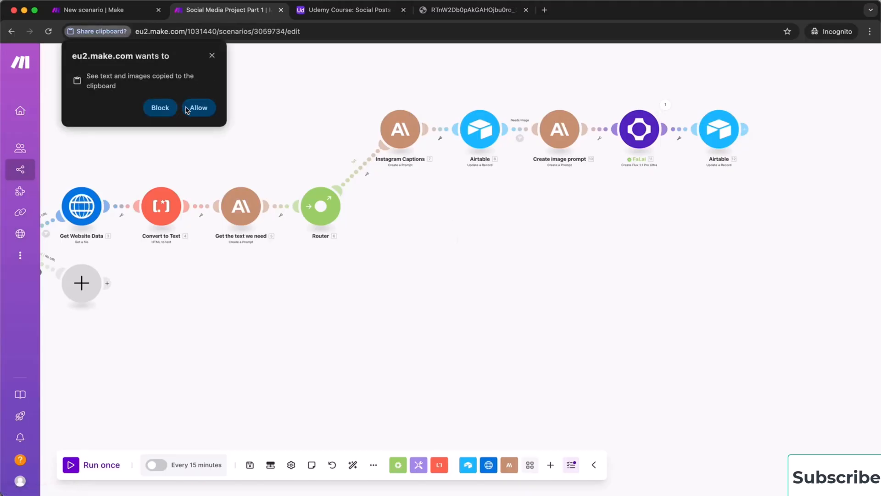
click(199, 107)
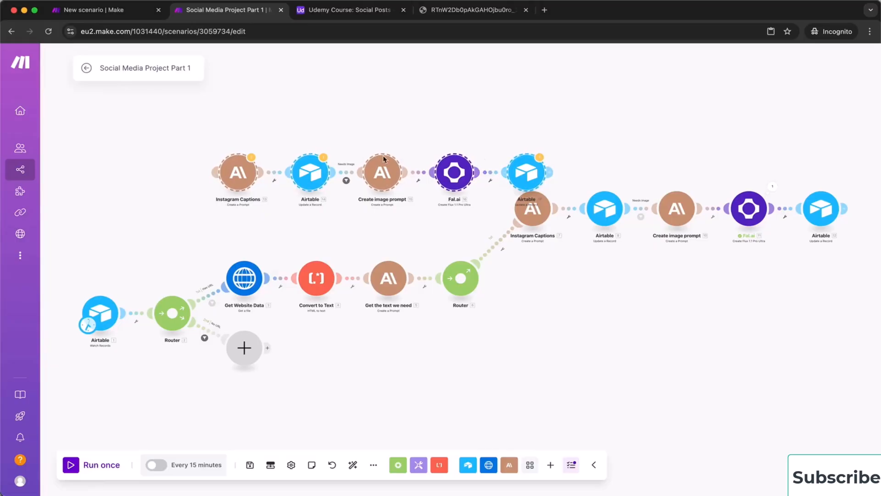
drag(244, 176, 543, 279)
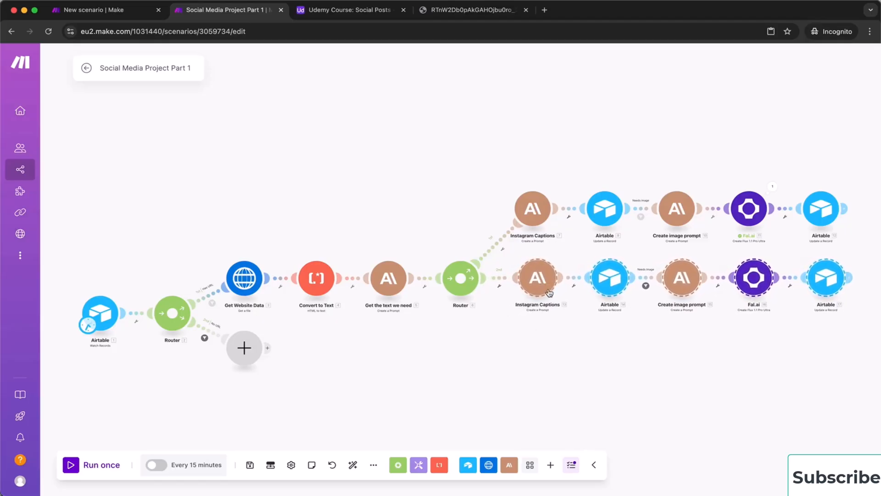
Paste a third copy of the Instagram chain and place it beneath the second row
drag(631, 346, 413, 322)
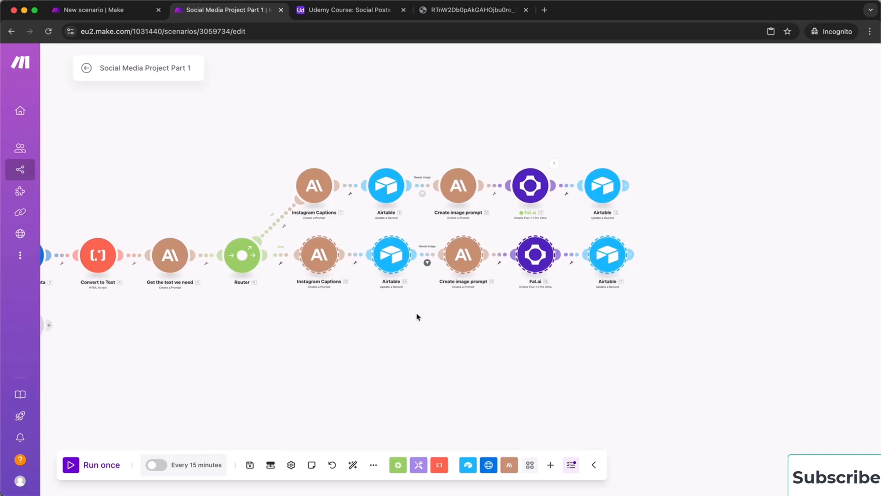
right_click(355, 333)
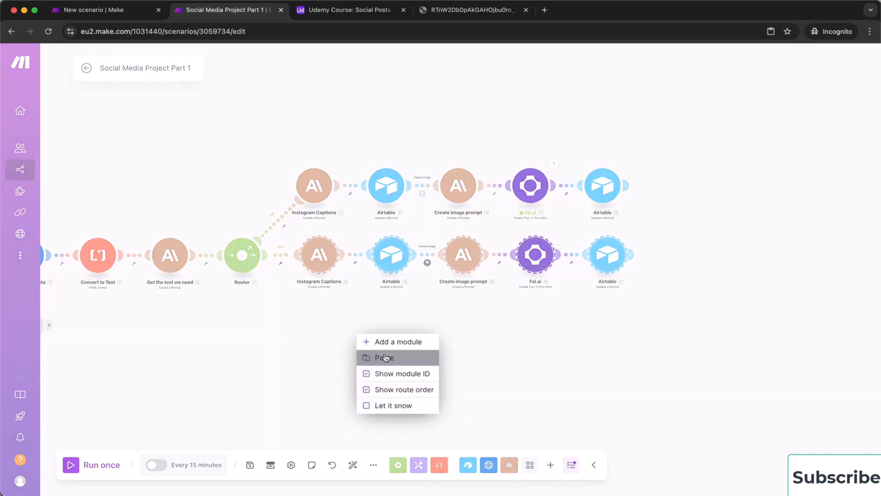
click(362, 357)
drag(429, 344, 537, 335)
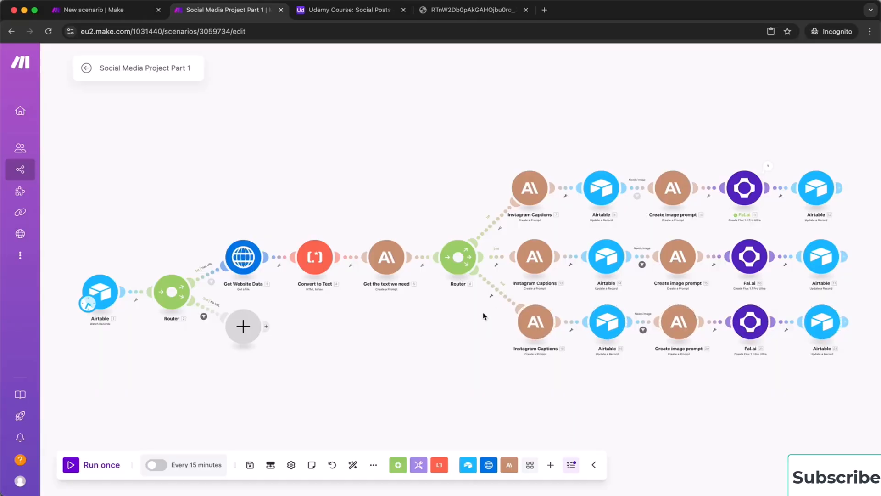
Unlink the third row, reconnect its Instagram Captions to the Router, and auto-align the scenario
click(503, 297)
click(509, 321)
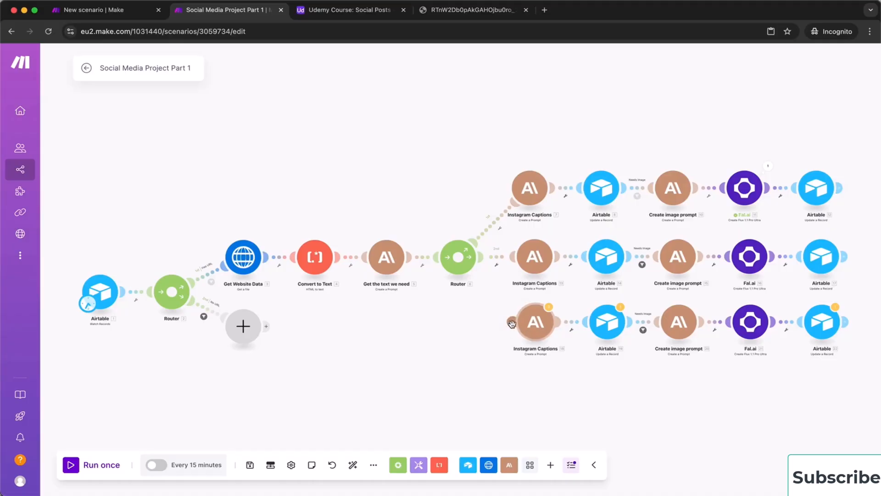
drag(511, 322, 459, 260)
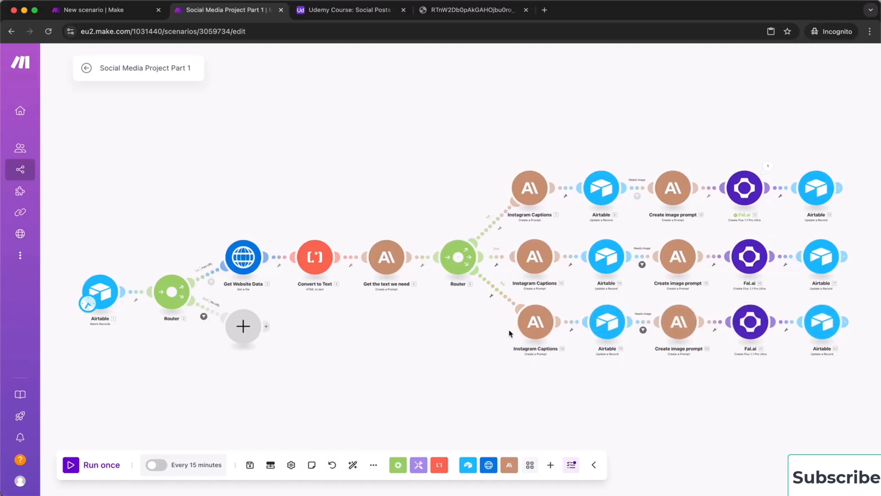
drag(592, 368, 496, 376)
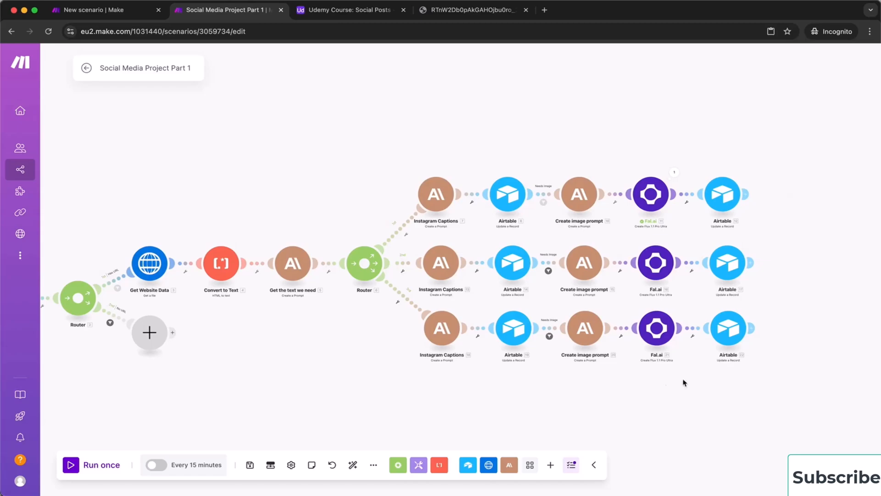
click(353, 465)
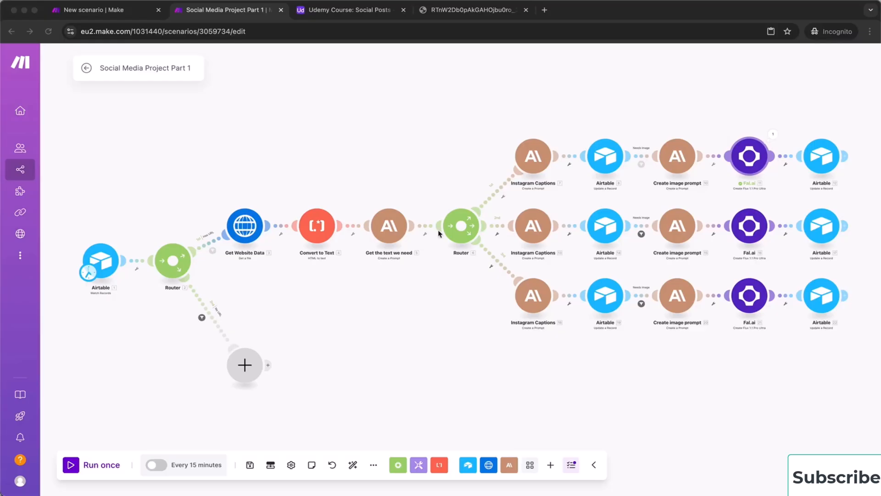
click(463, 176)
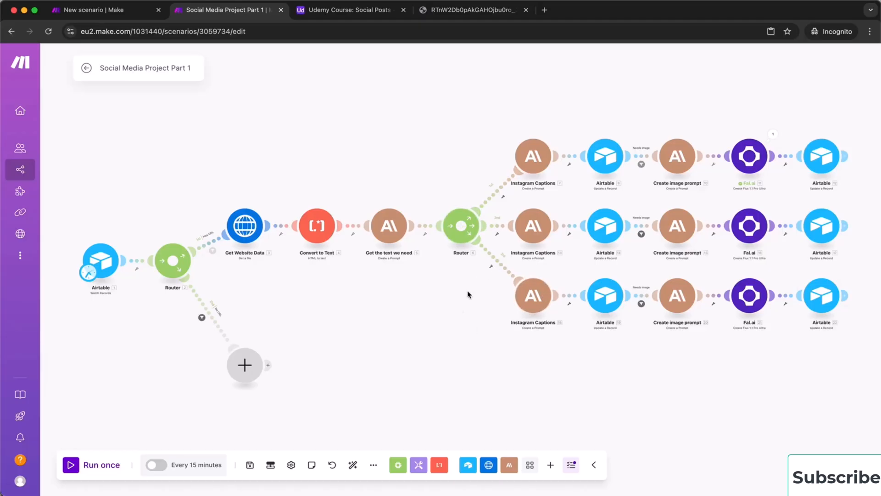
Add an 'Instagram' filter on the first route: 1. Platform equal to Instagram
click(495, 197)
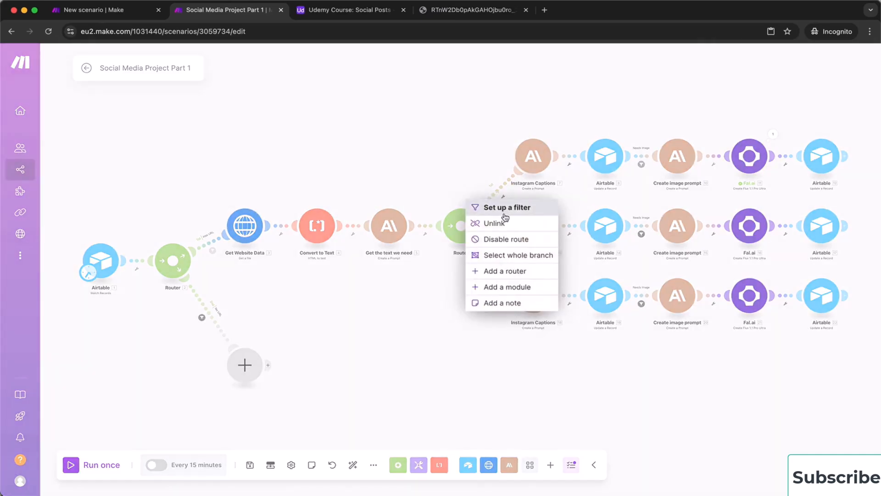
click(504, 208)
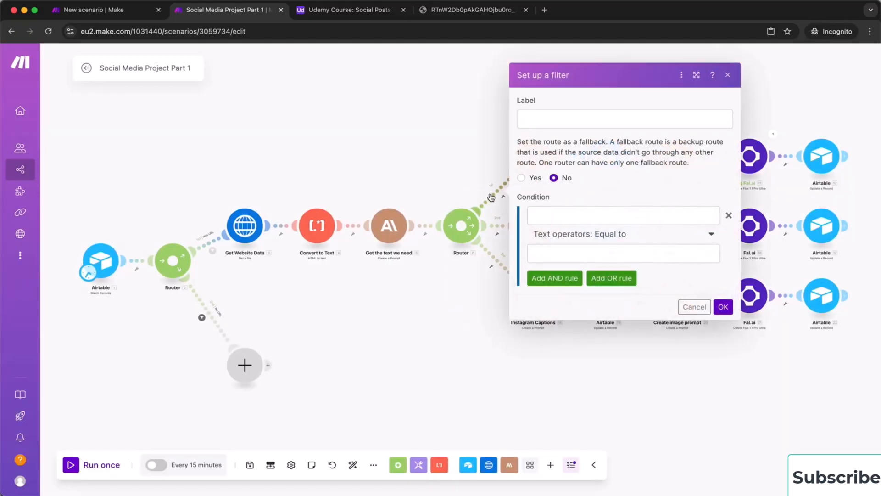
click(550, 114)
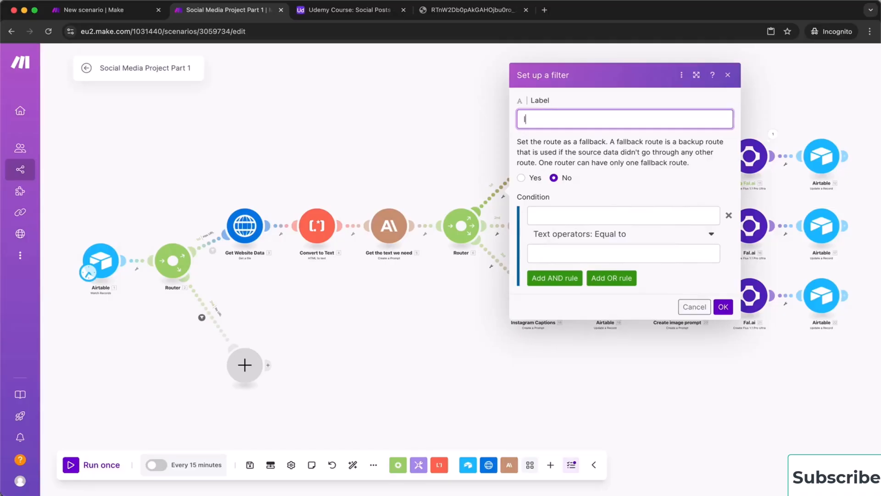
text(Instagram)
click(557, 211)
scroll(432, 285, down, 1)
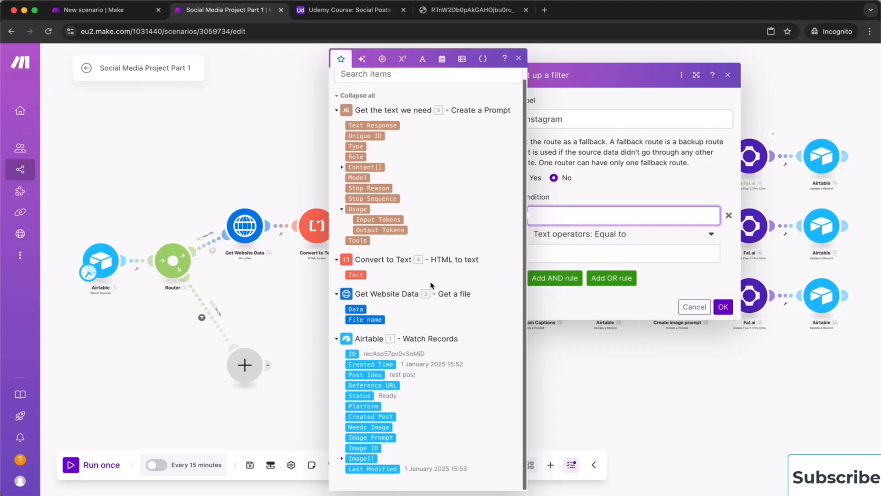
click(366, 407)
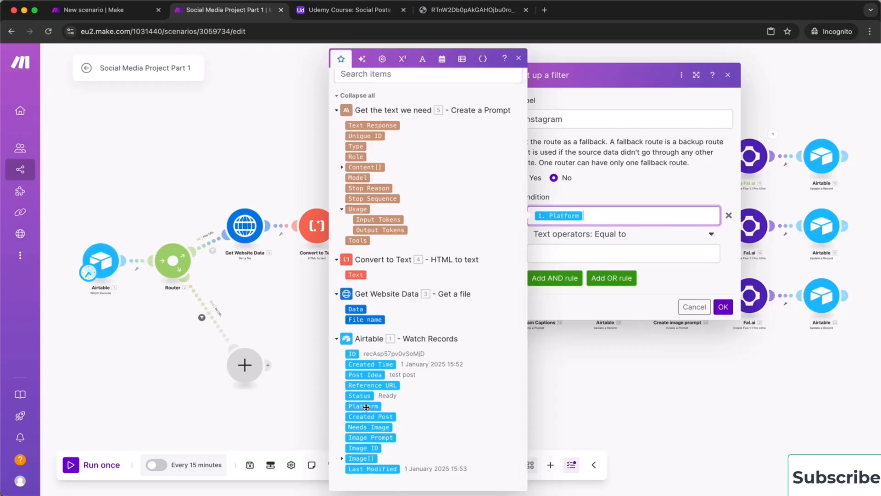
click(596, 254)
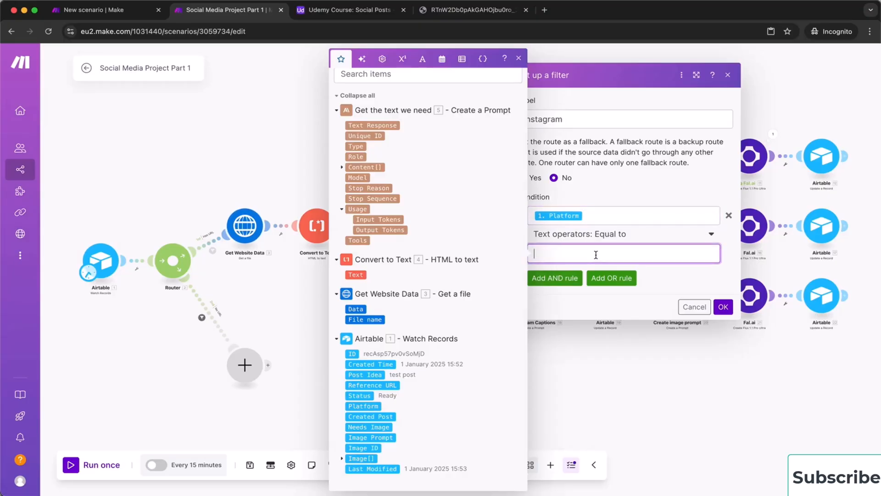
text(Instagram)
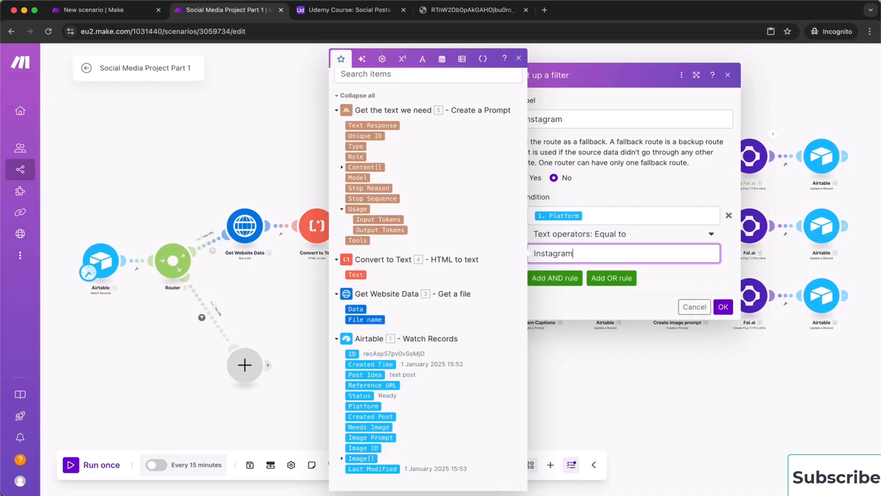
click(723, 307)
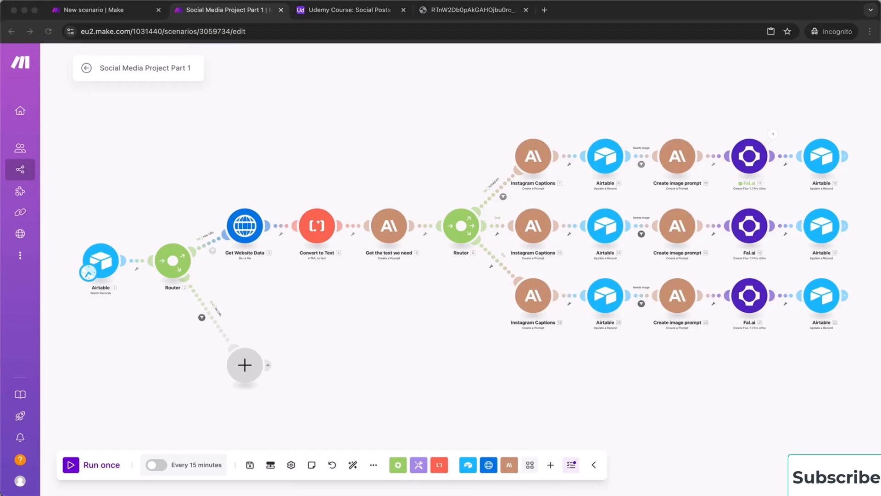
Add a 'Facebook' filter on the second route: 1. Platform equal to Facebook
click(494, 224)
click(499, 228)
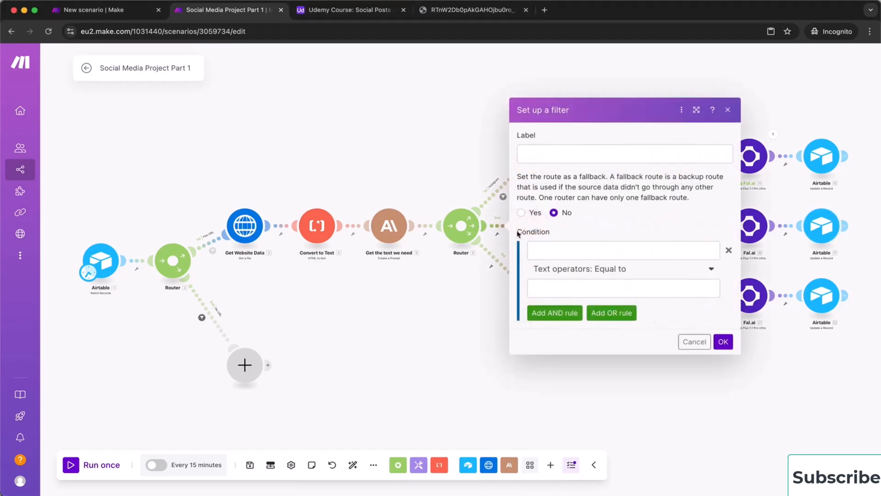
click(549, 156)
text(Face)
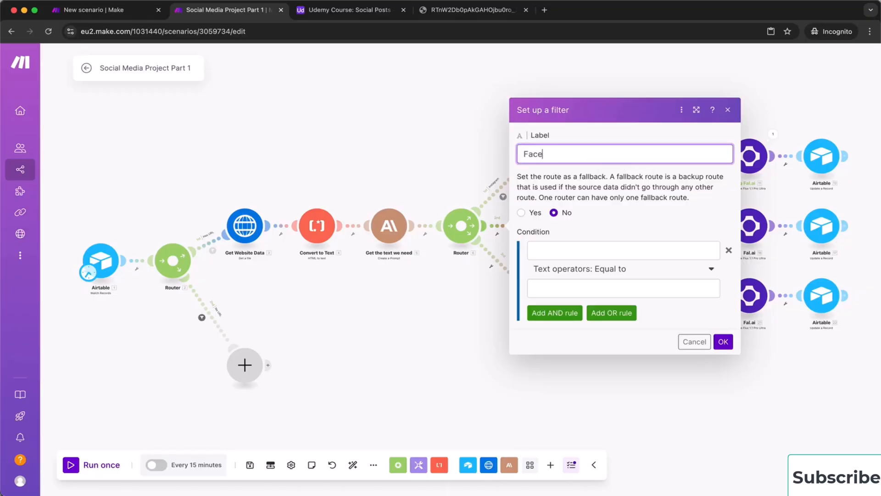
text(book)
click(569, 244)
scroll(400, 319, down, 1)
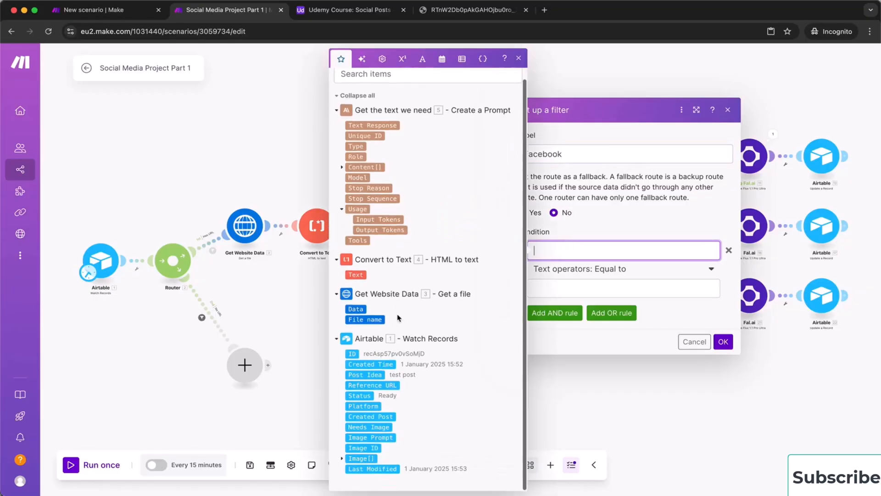
click(360, 406)
click(599, 288)
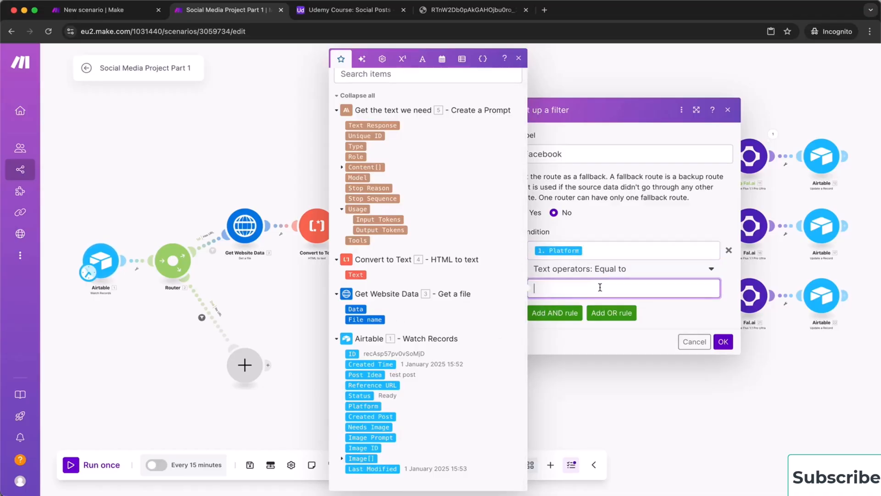
text(Facebook)
click(723, 342)
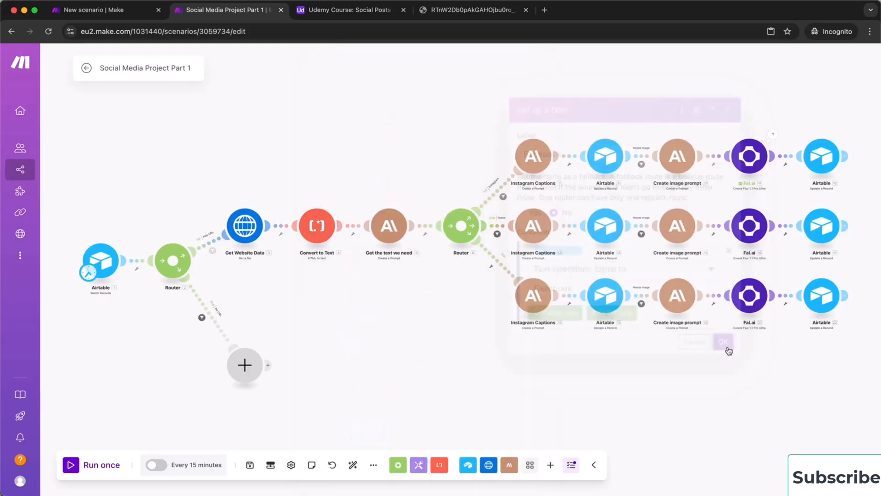
Add a 'LinkedIn' filter on the third route: 1. Platform equal to LinkedIn
click(503, 271)
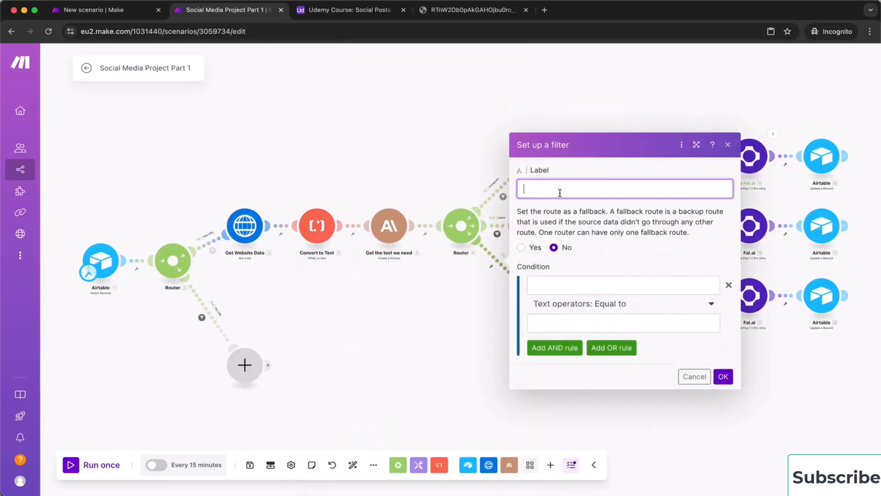
text(LinkedIn)
click(567, 280)
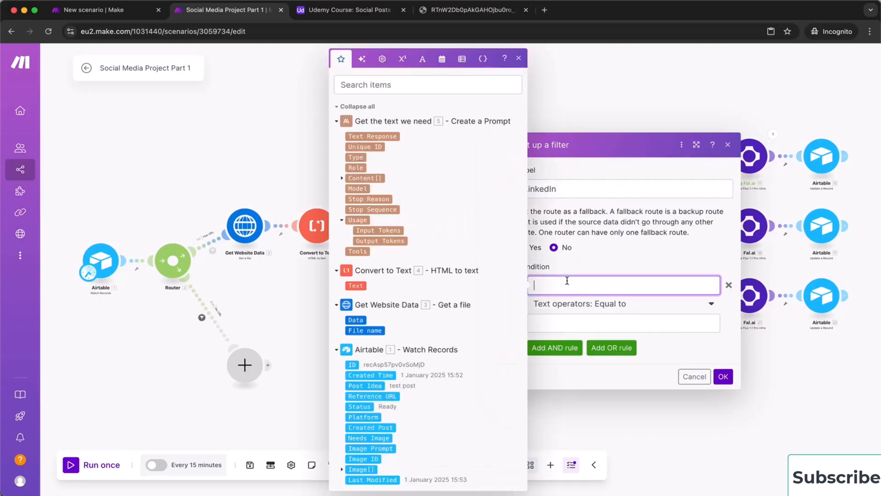
click(372, 416)
click(560, 323)
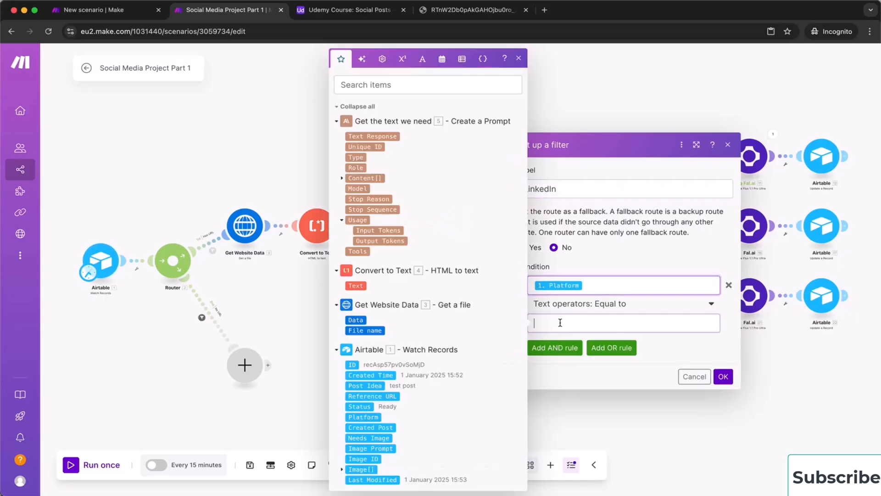
text(Libk)
text(nkedIn)
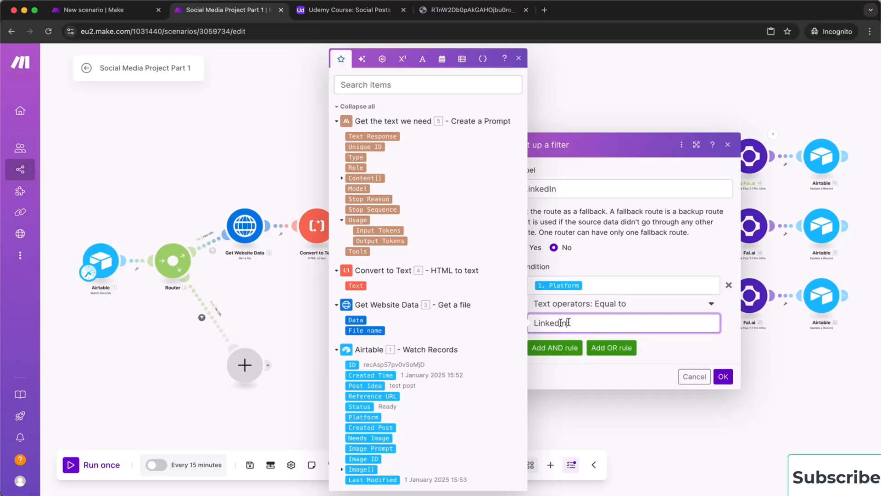
click(726, 380)
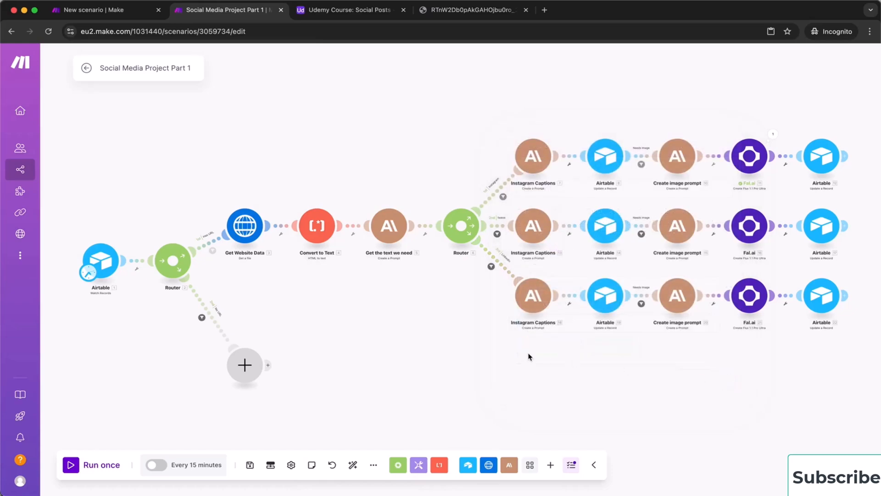
Rename the second row's Instagram Captions module to 'Facebook Post'
right_click(536, 227)
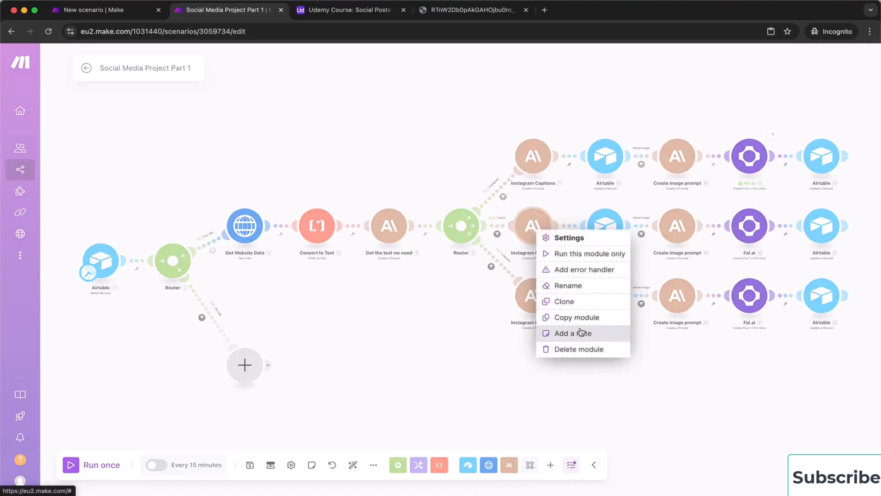
click(600, 292)
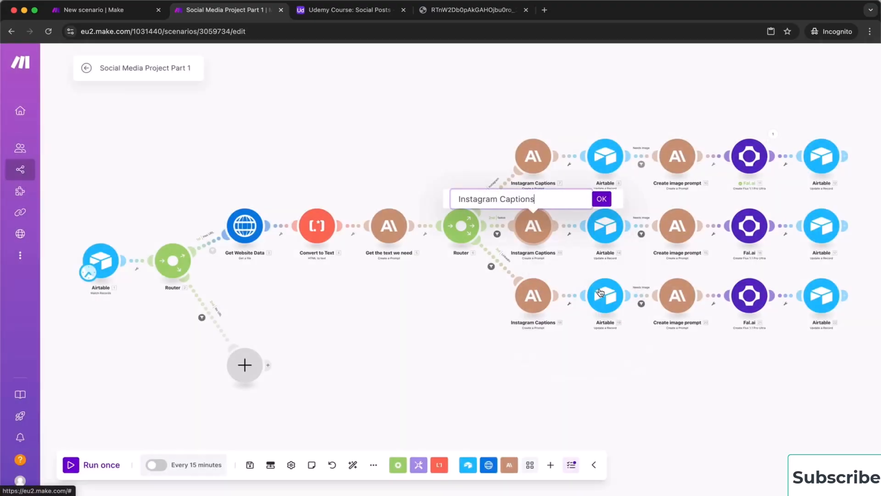
key(BackSpace)
key(BackSpace)
key(BackSpace)
key(BackSpace)
key(BackSpace)
key(BackSpace)
key(BackSpace)
key(BackSpace)
key(BackSpace)
key(BackSpace)
key(BackSpace)
key(BackSpace)
key(BackSpace)
key(BackSpace)
key(BackSpace)
key(BackSpace)
key(BackSpace)
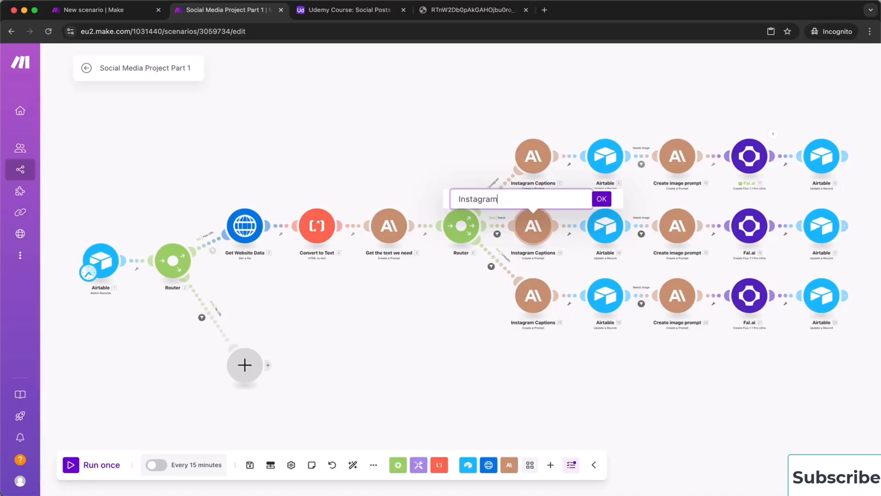
text(Facebook Post)
key(Return)
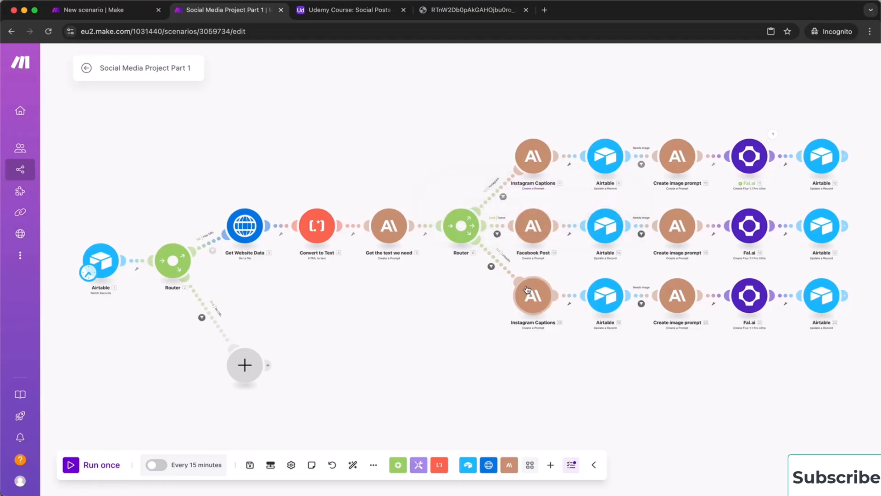
Rename the lower caption module to 'LinkedIn Post'
right_click(534, 299)
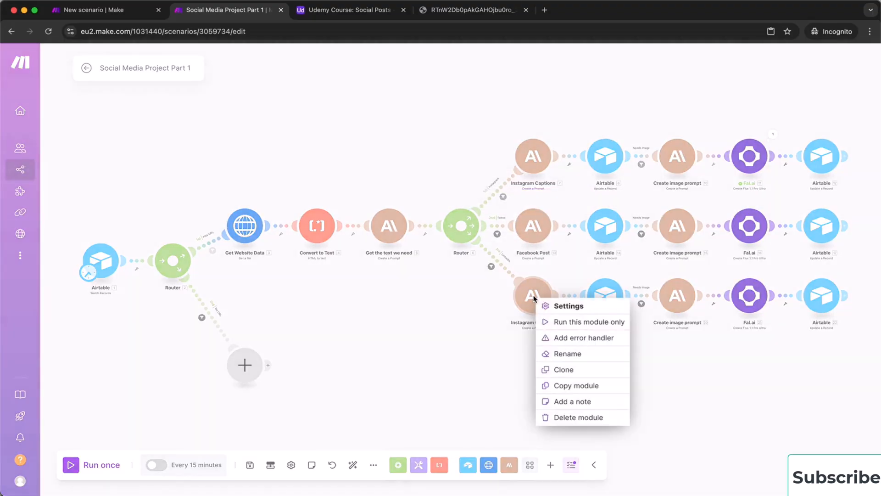
click(589, 358)
key(BackSpace)
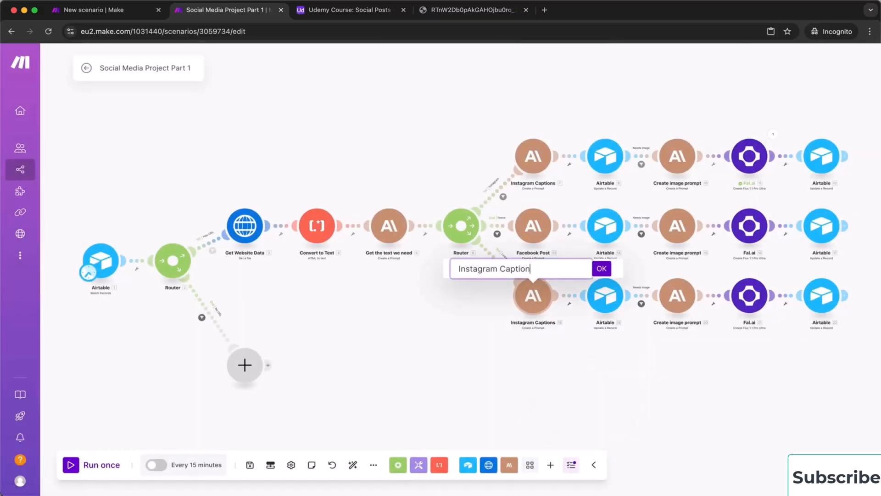
key(BackSpace)
key(BackSpace)
key(BackSpace)
key(BackSpace)
key(BackSpace)
key(BackSpace)
key(BackSpace)
key(BackSpace)
key(BackSpace)
key(BackSpace)
key(BackSpace)
key(BackSpace)
key(BackSpace)
key(BackSpace)
key(BackSpace)
key(BackSpace)
text(LinkedIn Post)
key(Return)
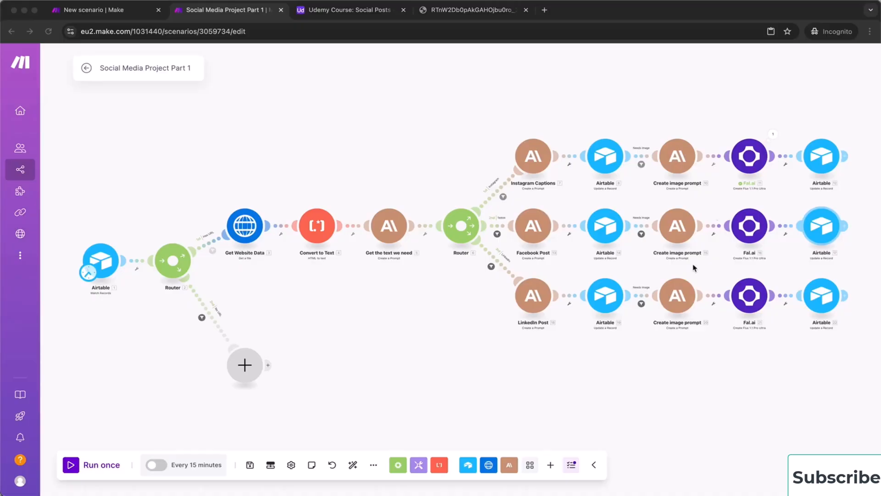
Replace the Facebook Post module's prompt text with the pasted Facebook prompt and save
click(535, 234)
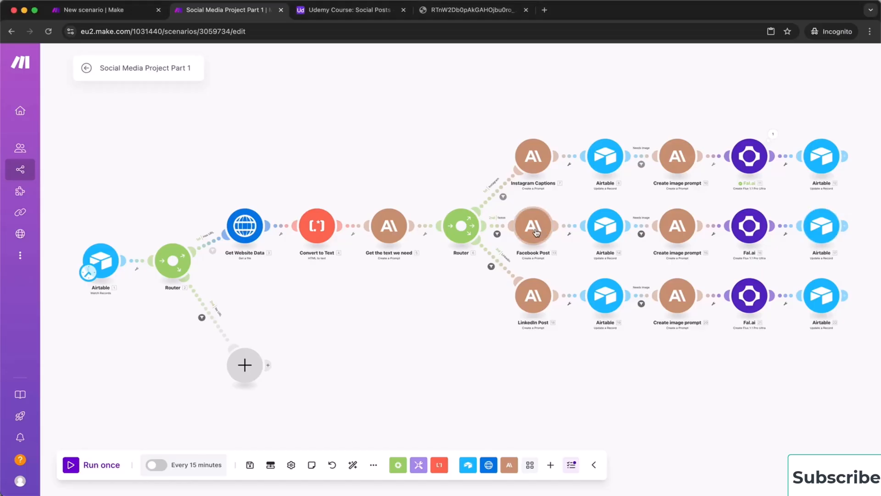
click(534, 229)
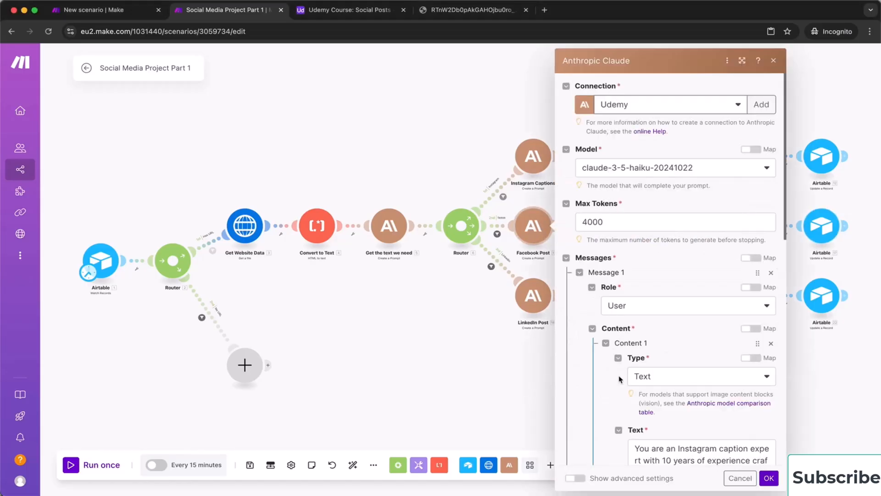
scroll(620, 379, down, 5)
click(677, 354)
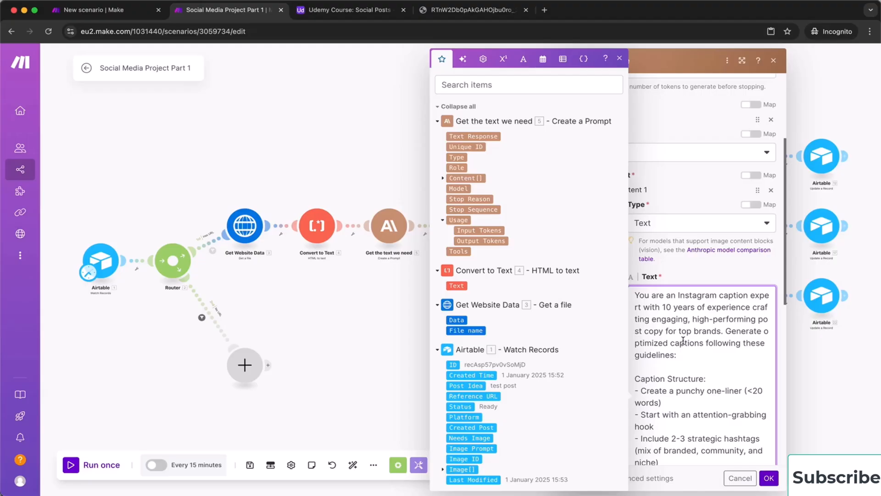
key(super+a)
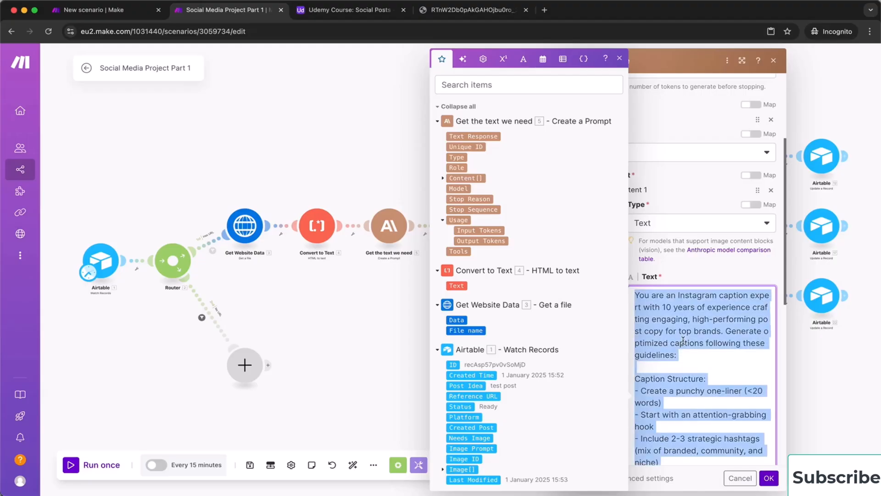
key(super+v)
scroll(683, 339, up, 10)
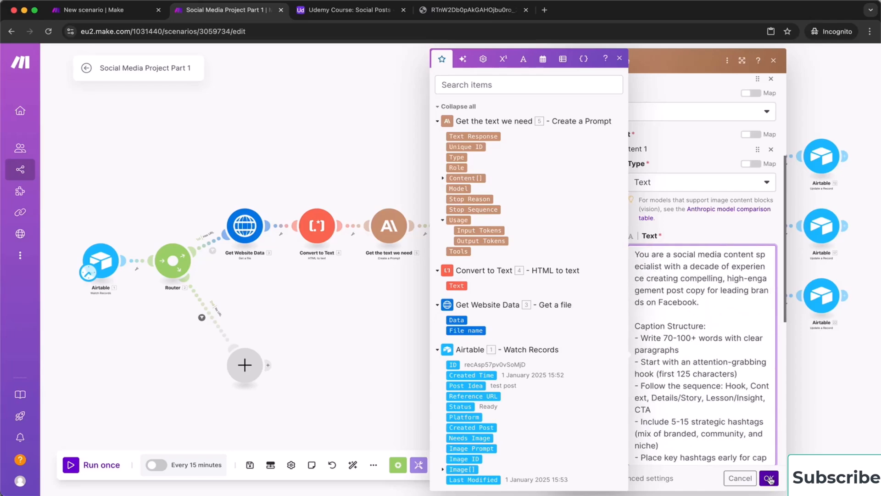
scroll(739, 417, down, 10)
scroll(738, 417, down, 10)
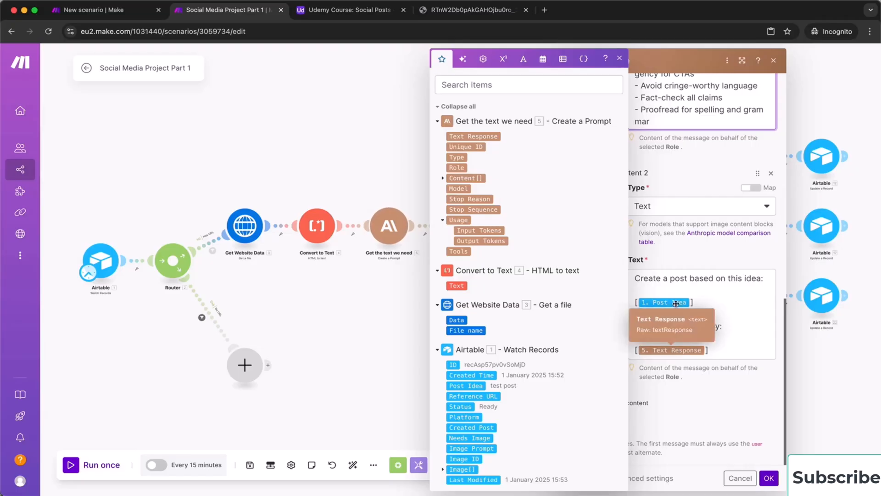
click(770, 479)
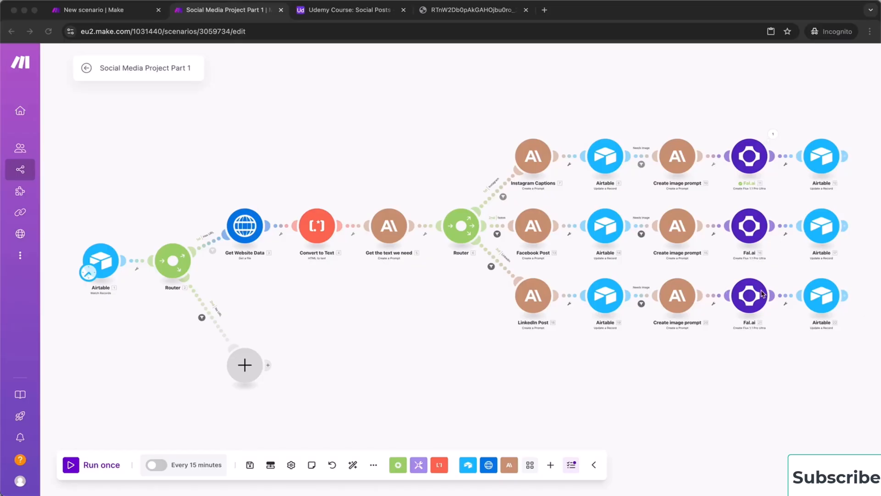
Replace the LinkedIn Post module's prompt text with the pasted LinkedIn prompt and save
click(541, 293)
scroll(604, 388, down, 5)
click(695, 333)
key(super+a)
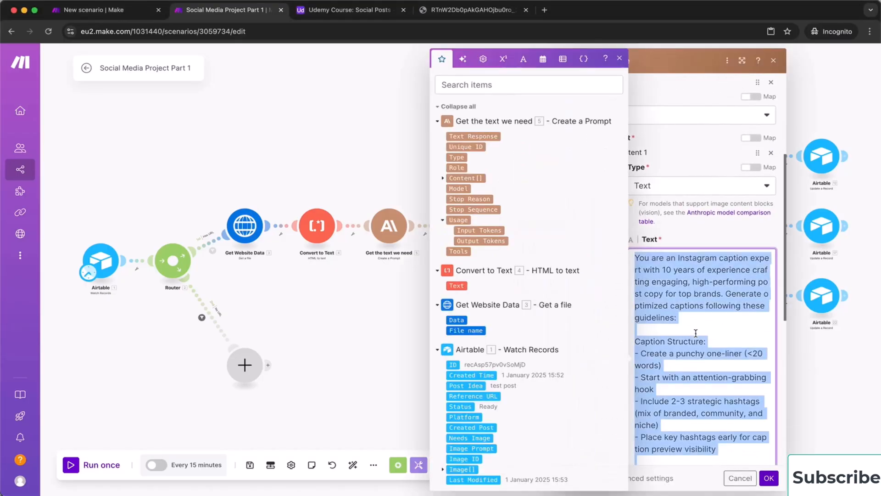
key(super+v)
scroll(696, 311, up, 10)
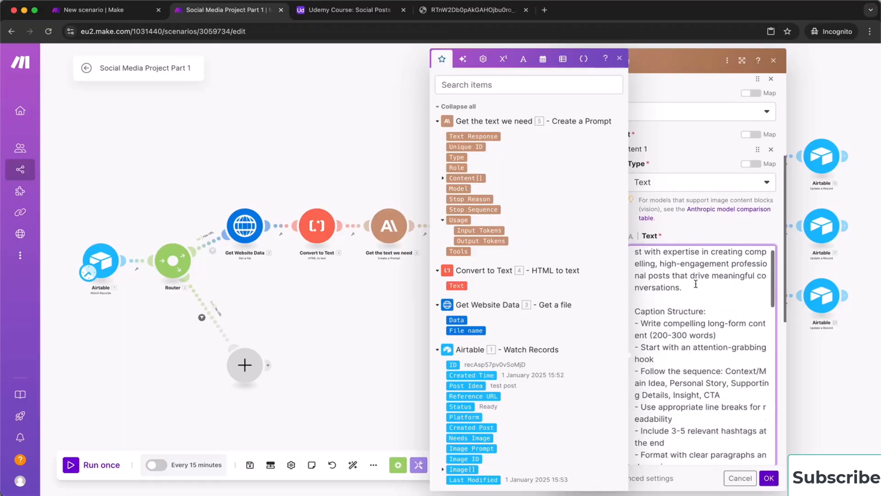
scroll(696, 321, down, 10)
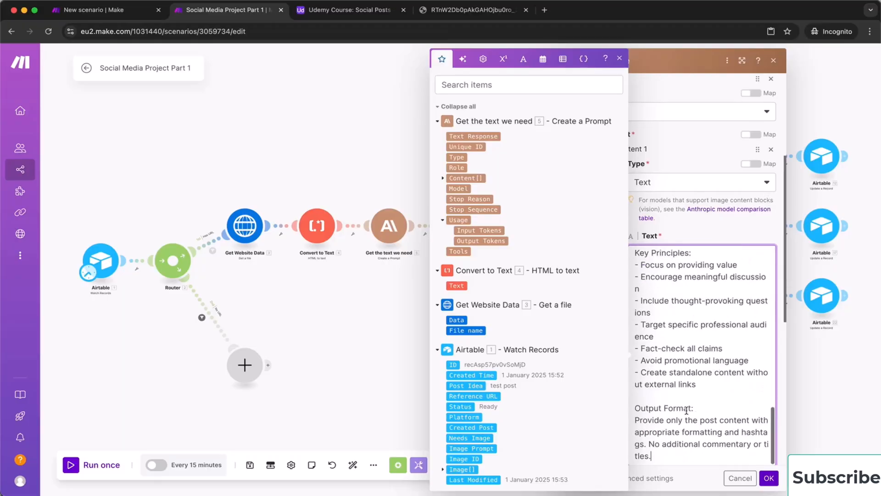
scroll(695, 416, down, 5)
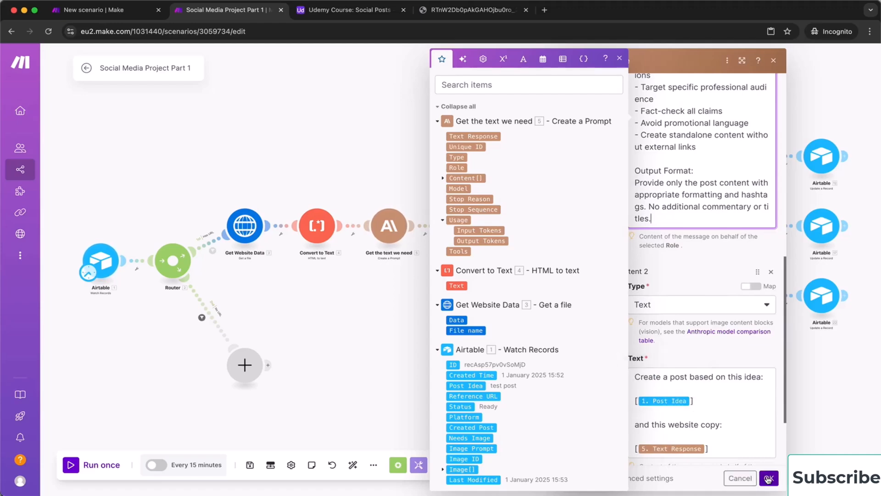
click(768, 478)
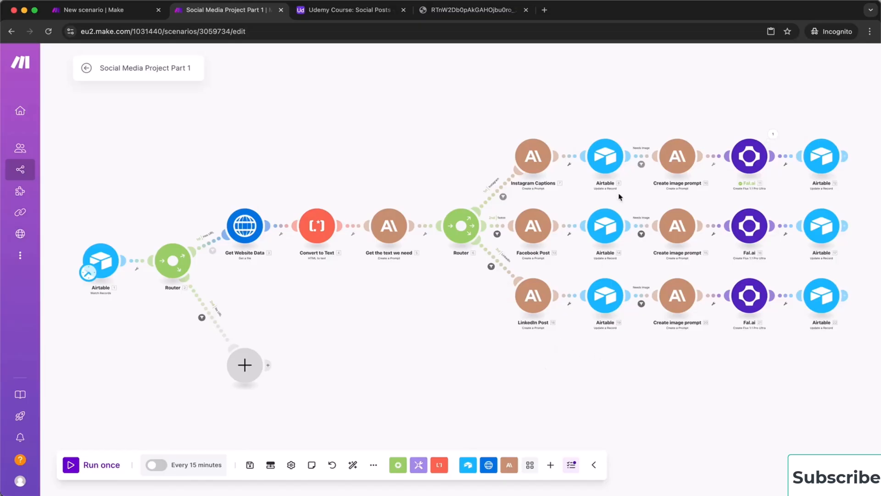
click(605, 157)
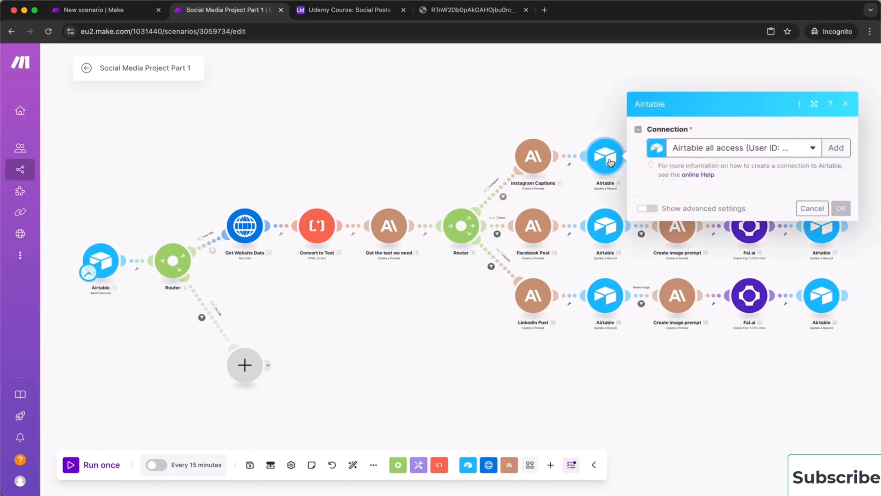
click(581, 201)
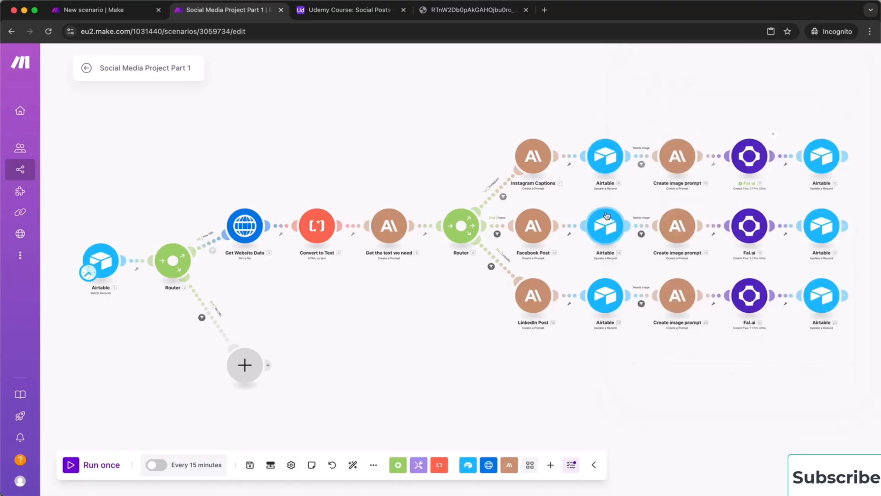
click(606, 227)
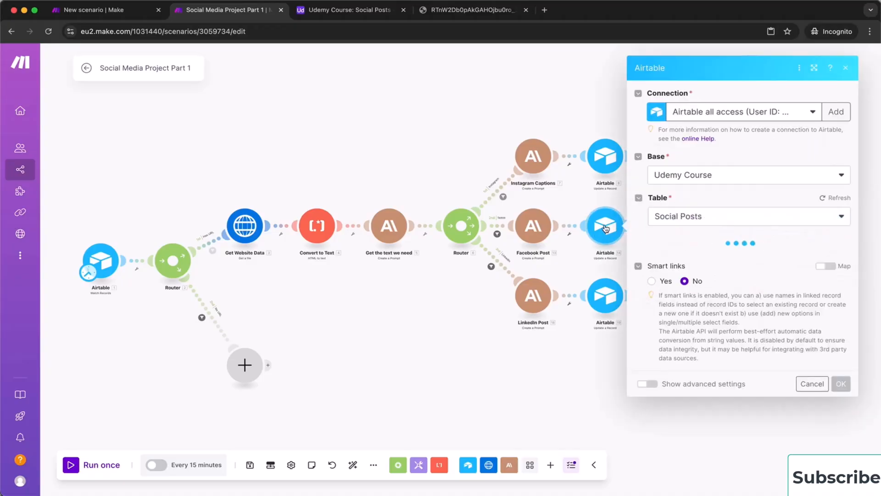
scroll(734, 317, down, 3)
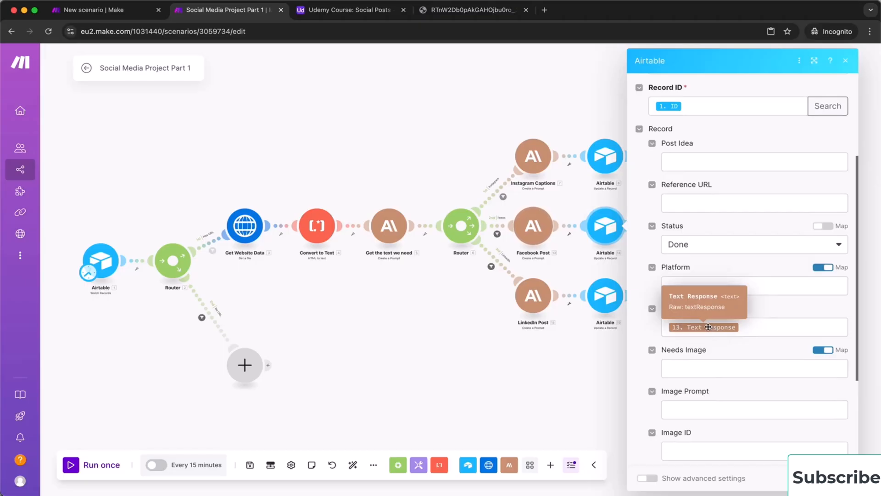
scroll(748, 393, down, 1)
scroll(747, 393, down, 2)
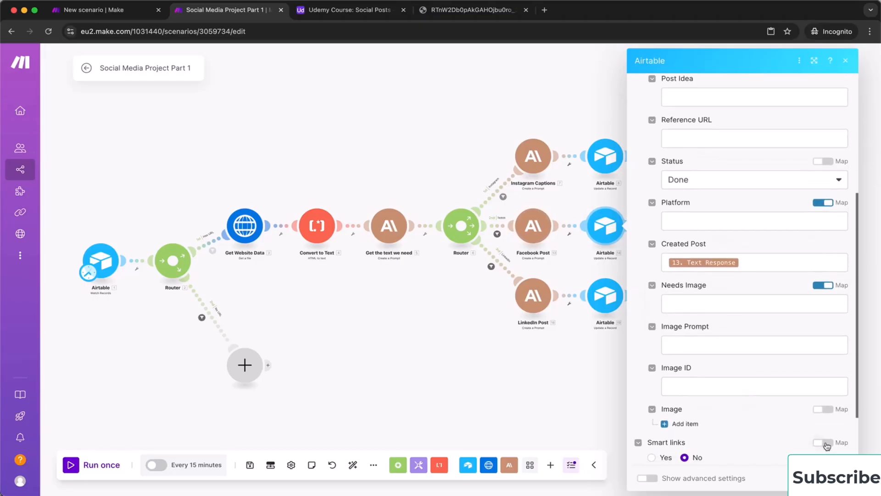
scroll(725, 379, down, 3)
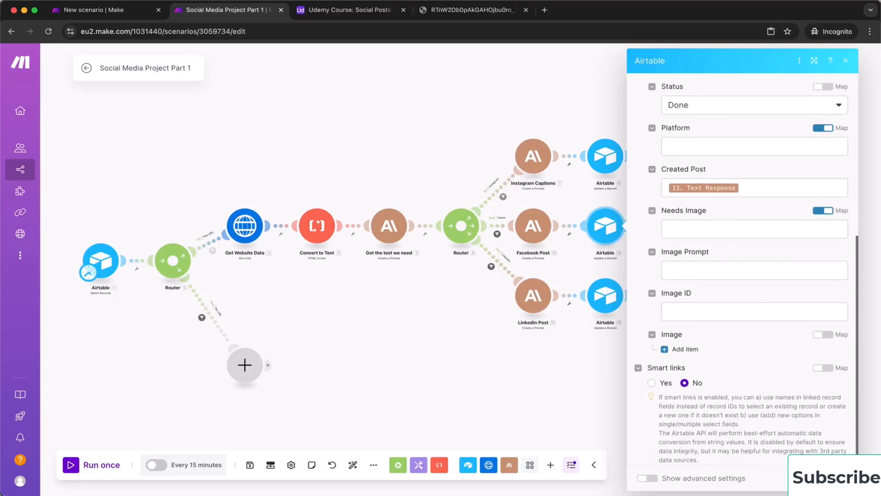
key(Escape)
click(642, 230)
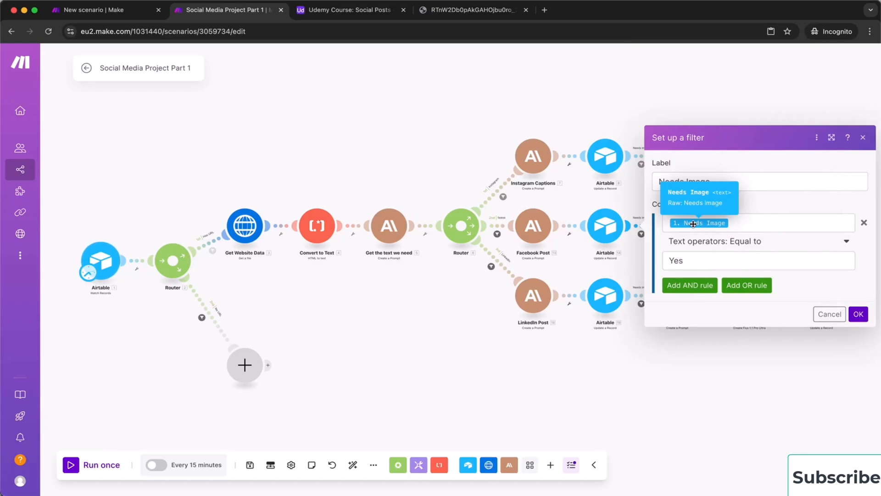
click(857, 315)
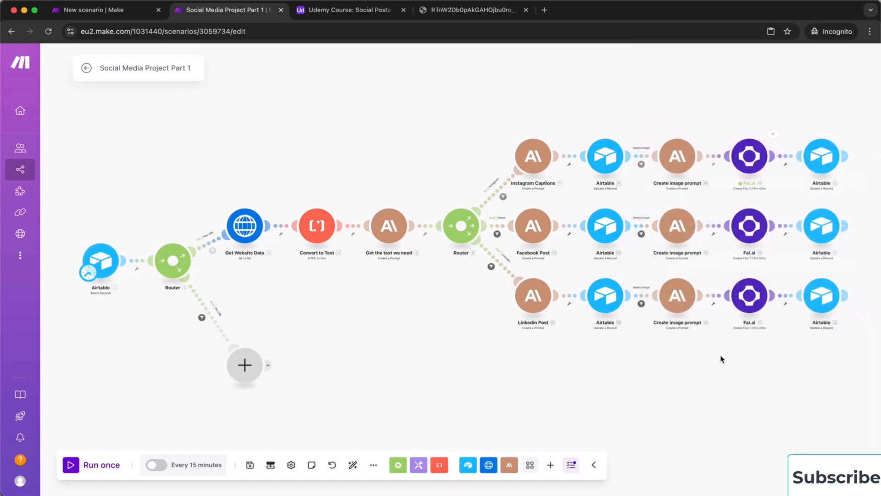
click(749, 227)
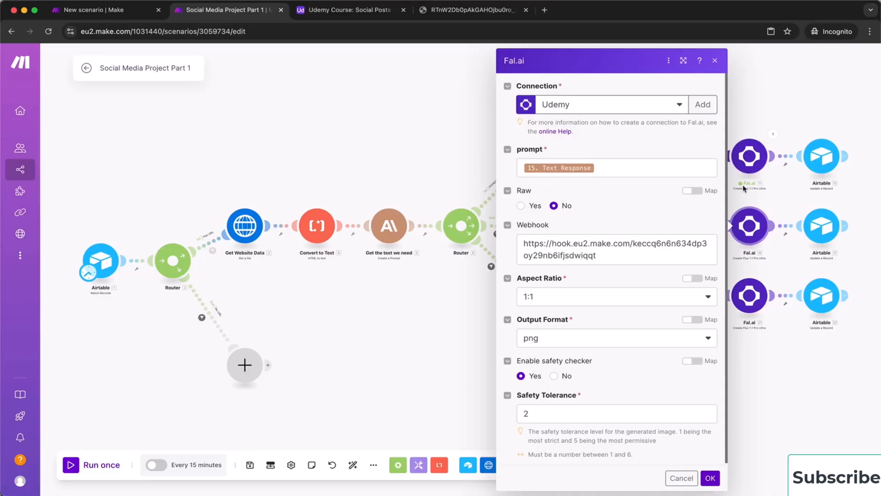
click(681, 478)
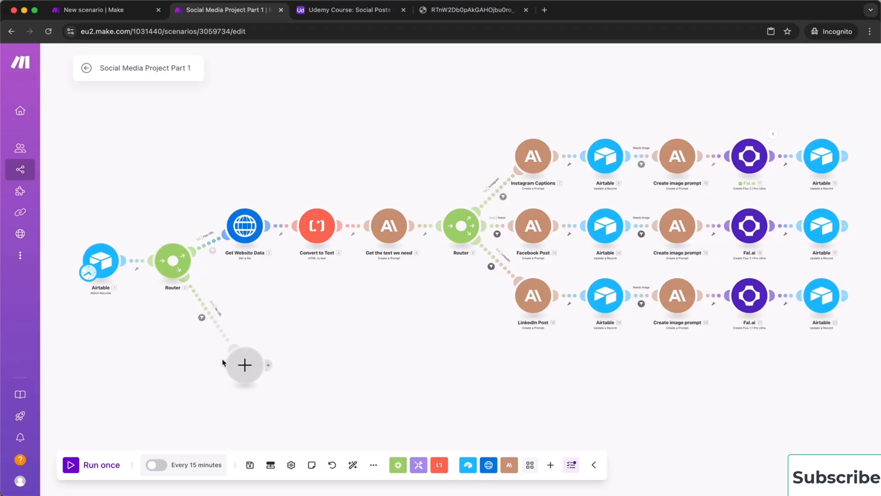
Add a Flow Control Router to the empty second branch and delete the leftover empty slots
click(245, 366)
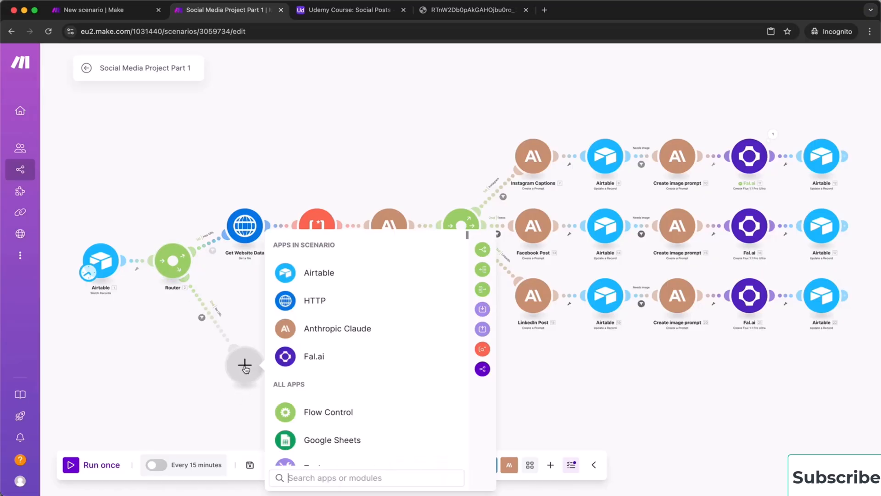
click(335, 413)
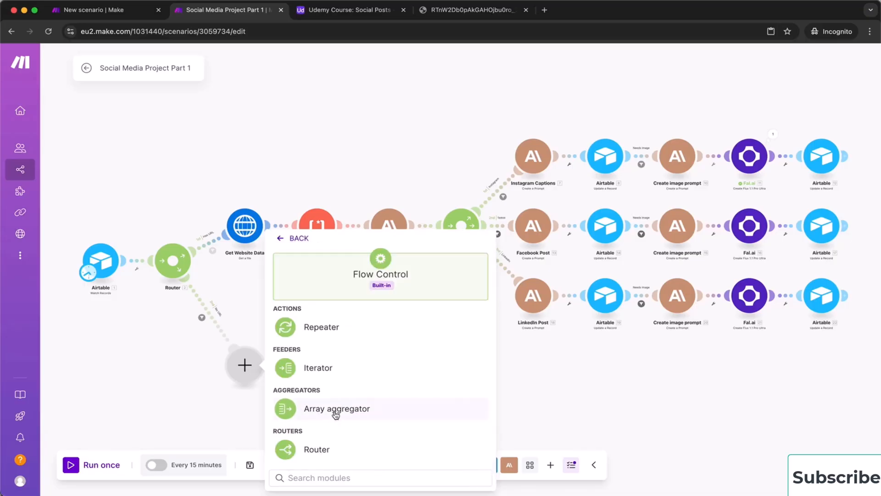
click(338, 450)
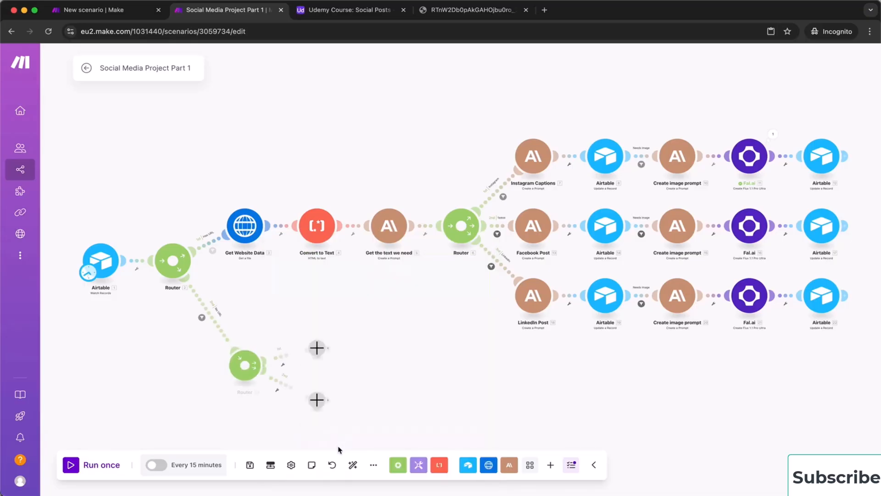
right_click(316, 402)
click(349, 424)
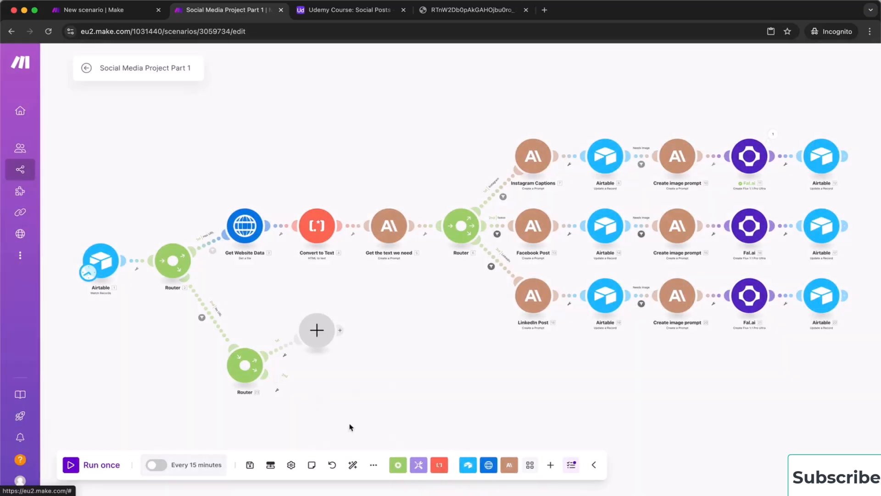
right_click(324, 337)
click(355, 359)
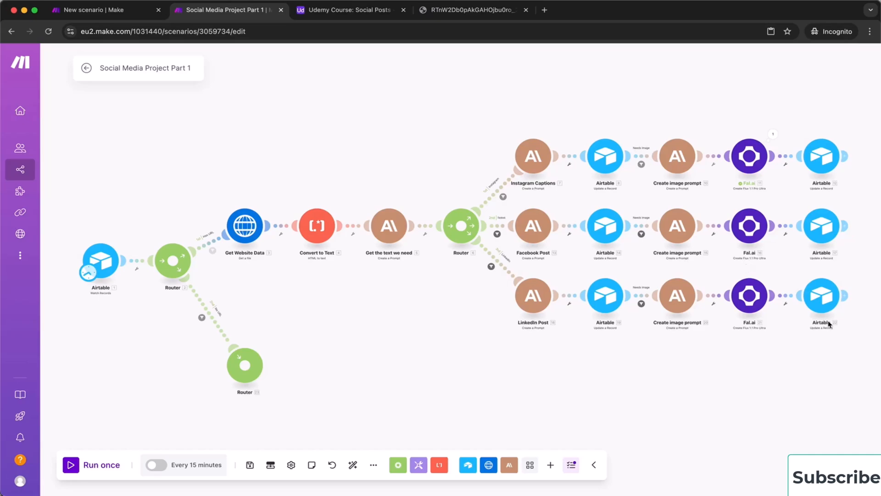
Copy the fifteen post-chain modules and paste them beside the second Router
drag(852, 335, 503, 120)
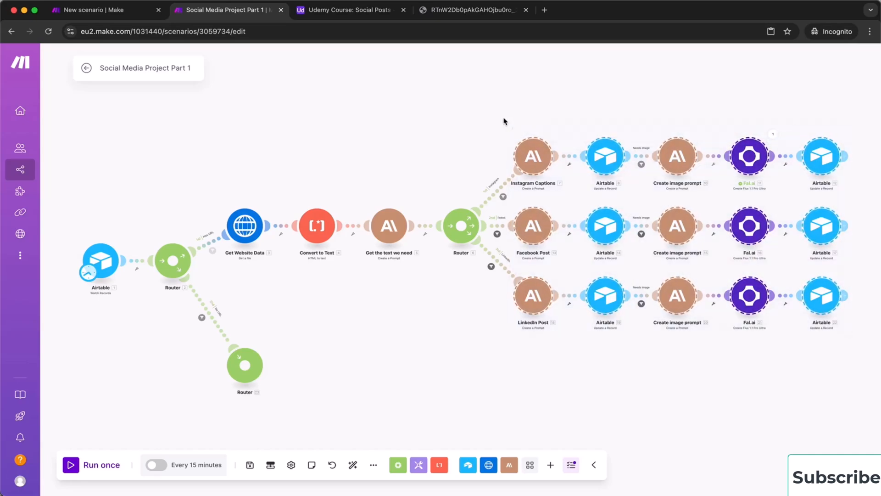
right_click(545, 157)
click(556, 163)
right_click(422, 365)
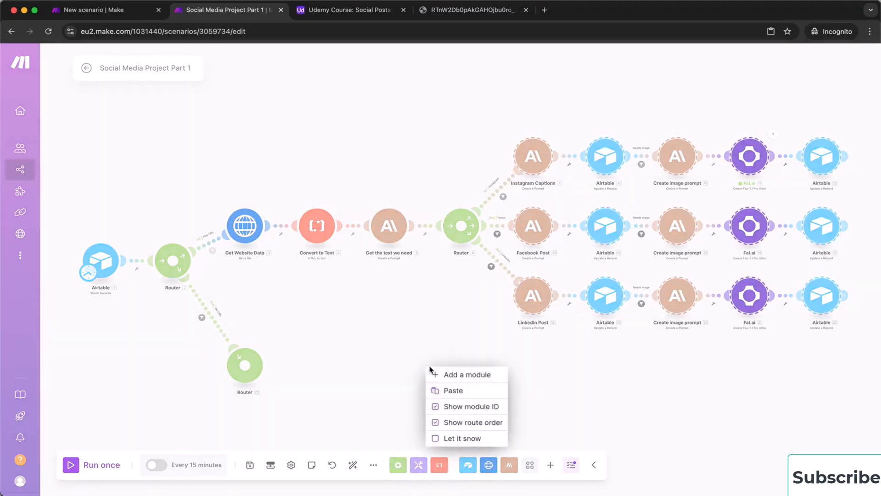
click(435, 391)
drag(287, 265, 342, 336)
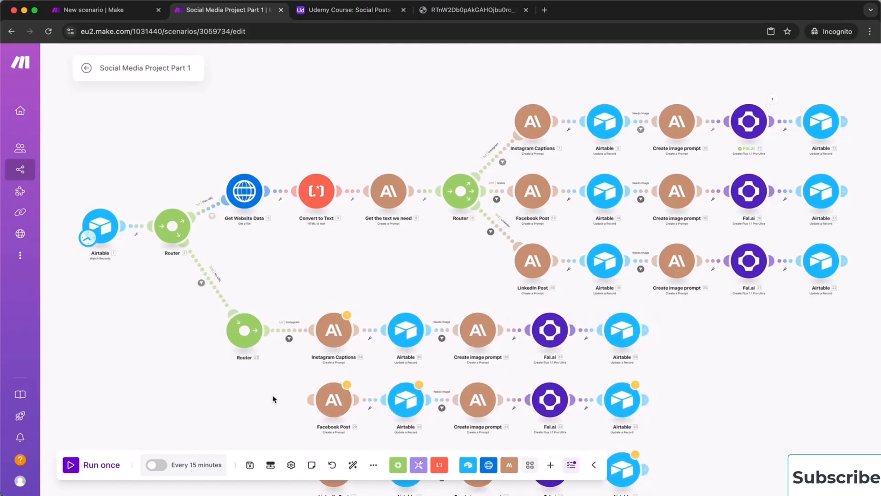
Link the pasted Facebook Post and LinkedIn Post chains to the second Router
drag(273, 402, 284, 270)
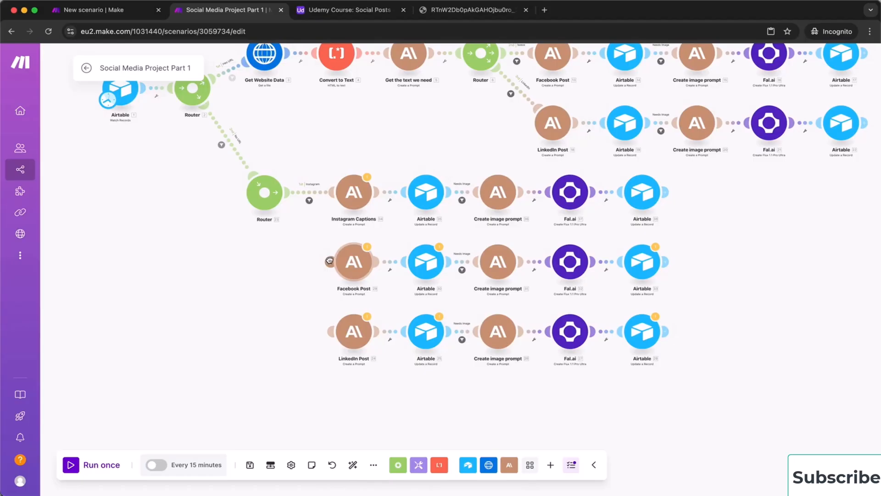
drag(330, 260, 273, 202)
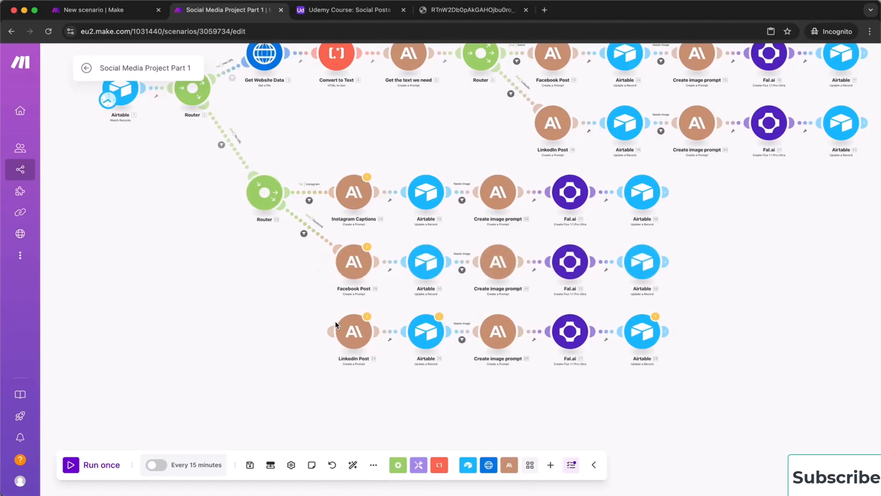
drag(330, 330, 264, 197)
Review the LinkedIn, Facebook and Instagram route filters unchanged, then auto-align the scenario
click(319, 281)
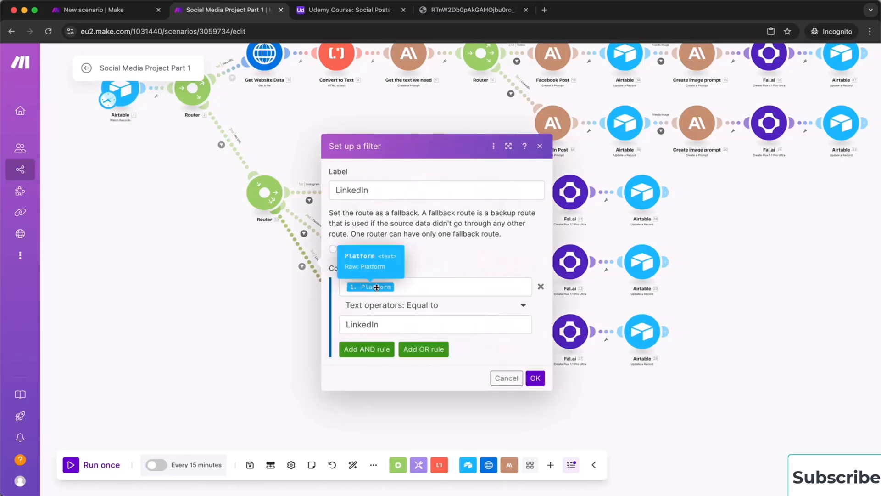
click(506, 377)
click(303, 234)
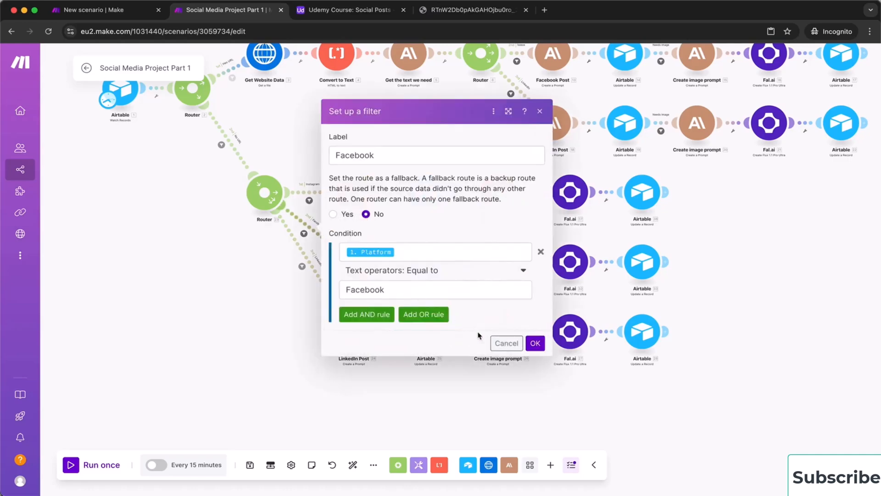
click(506, 344)
click(309, 200)
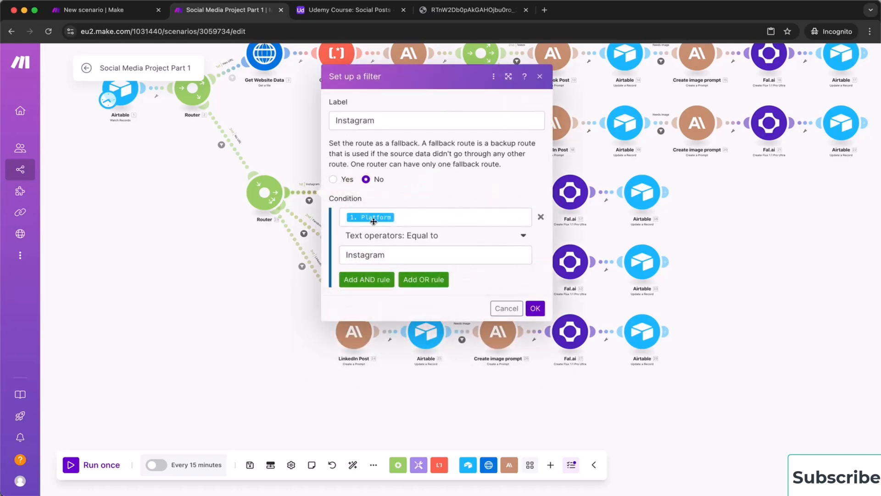
click(506, 308)
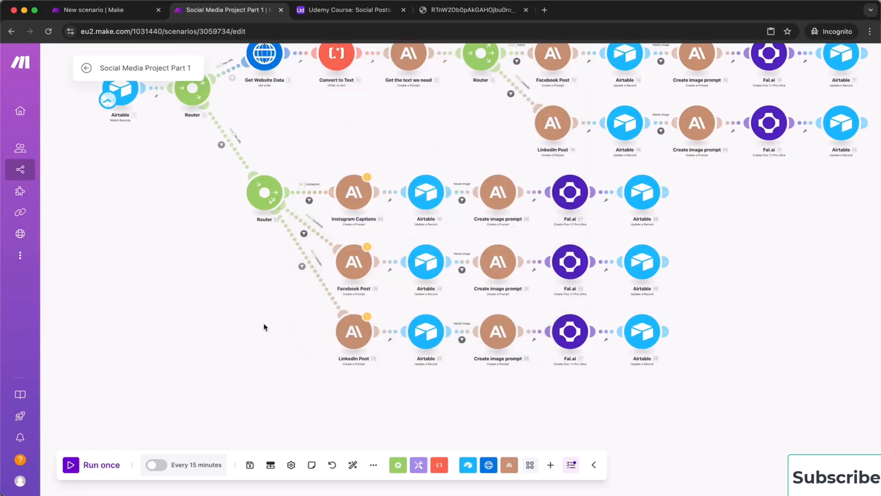
drag(262, 307, 243, 344)
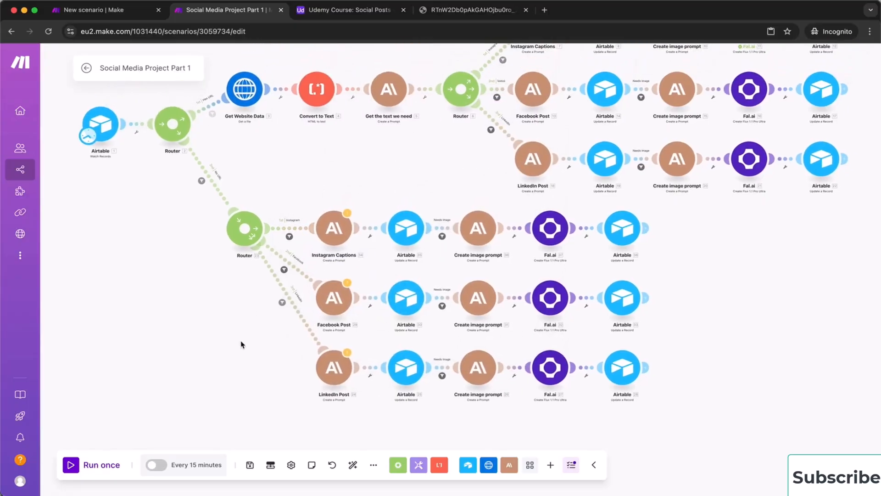
click(353, 465)
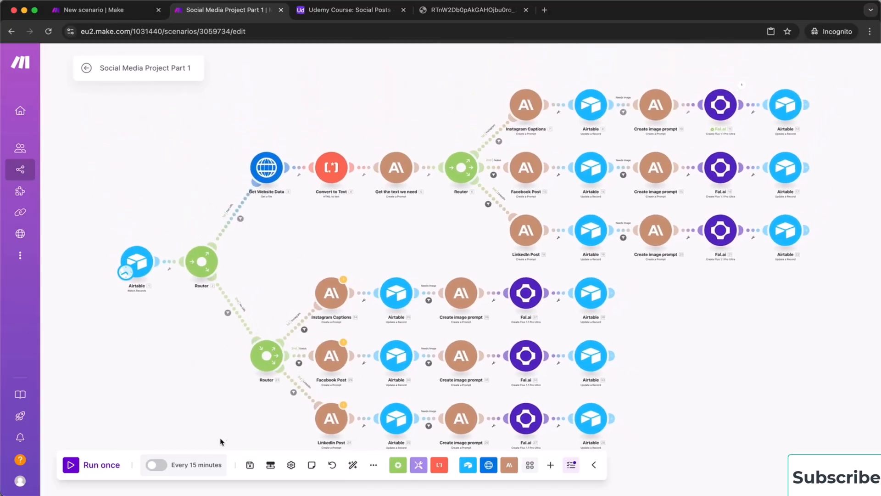
Save the scenario, ignoring the warnings about the inaccessible Create a Prompt module
click(250, 465)
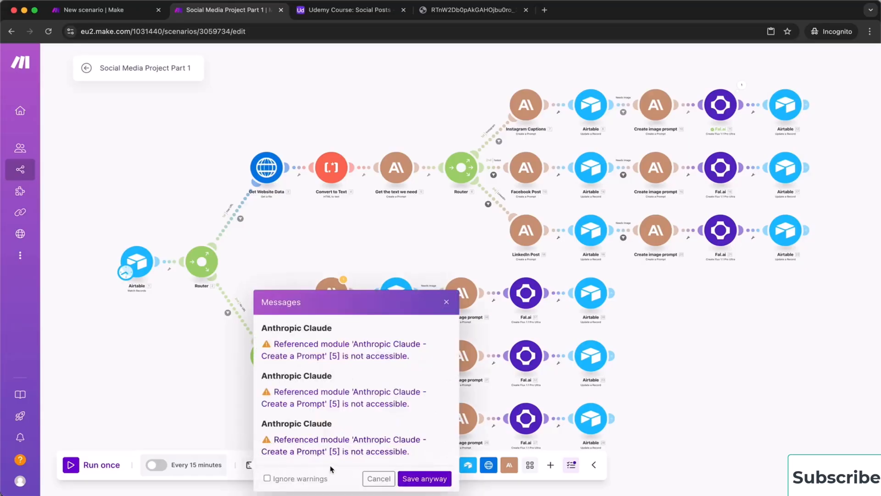
click(282, 478)
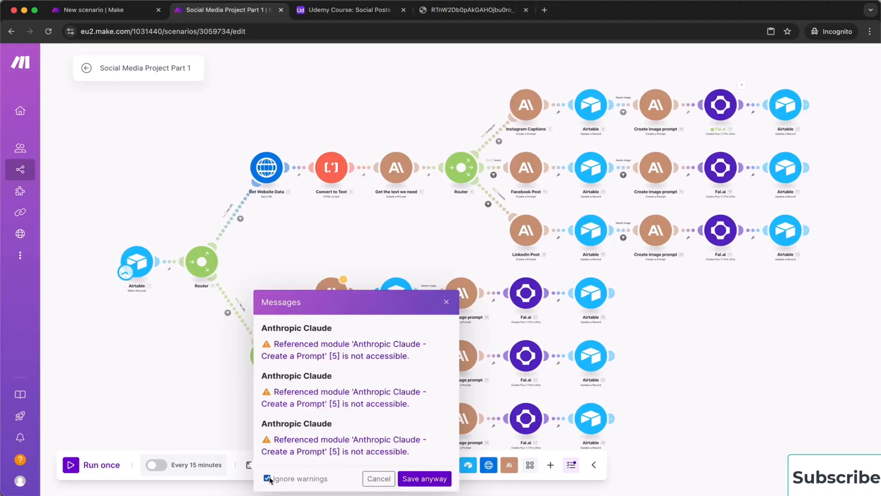
click(423, 479)
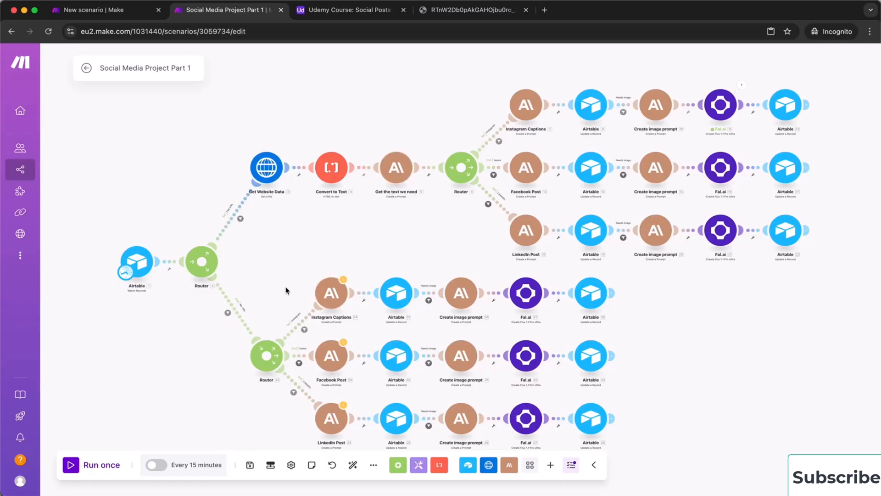
Delete the website-copy part from the copied Instagram Captions prompt, keeping only Post Idea
click(335, 295)
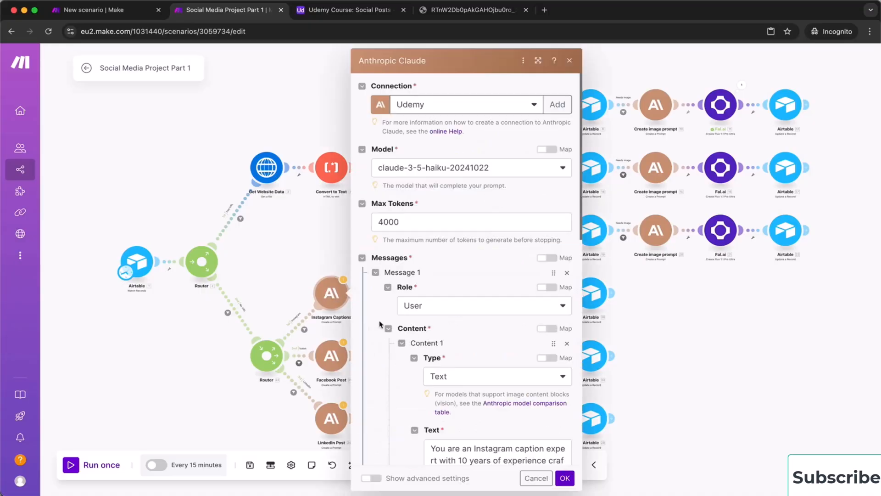
scroll(386, 349, down, 6)
scroll(386, 350, down, 5)
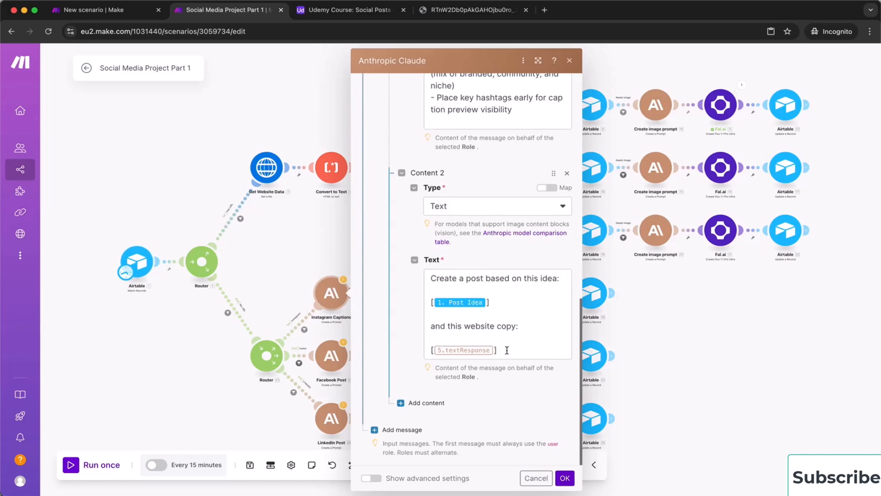
drag(509, 350, 428, 326)
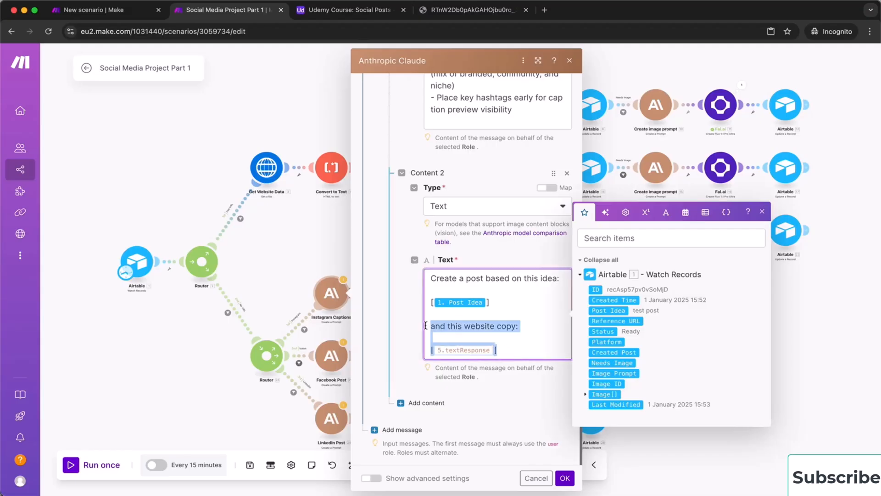
key(BackSpace)
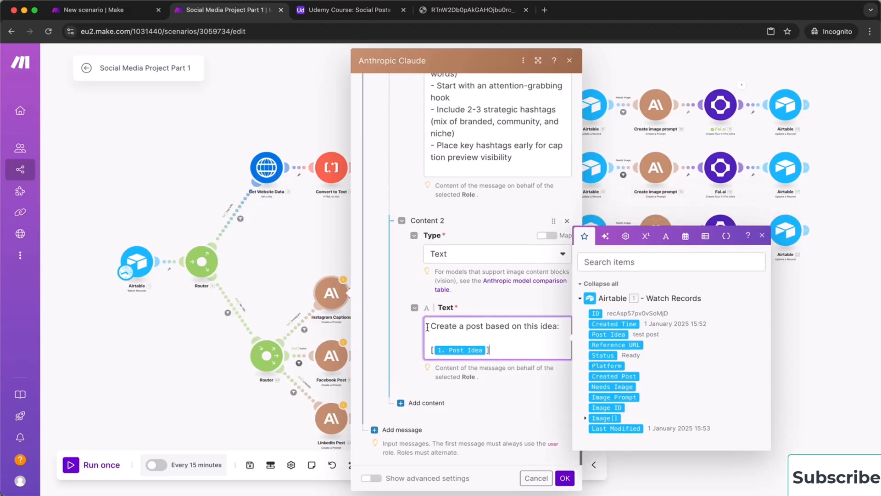
click(565, 477)
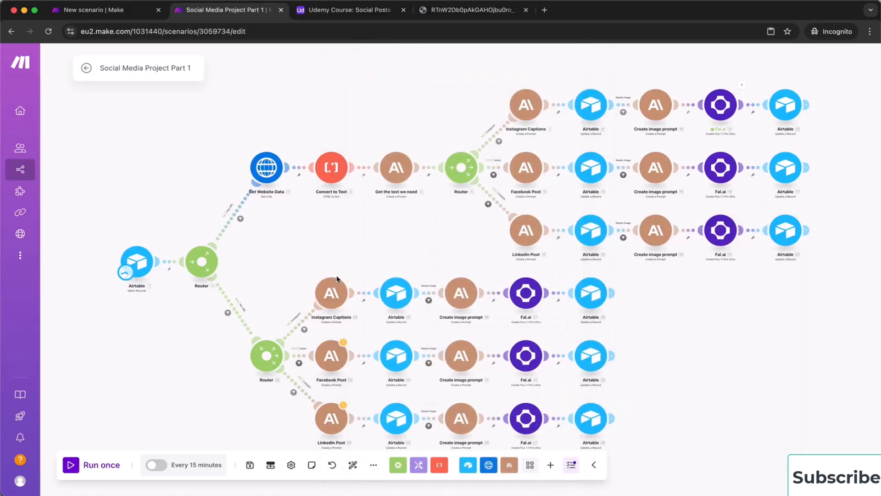
Delete the website-copy part from the copied Facebook Post prompt
click(331, 355)
scroll(447, 390, down, 5)
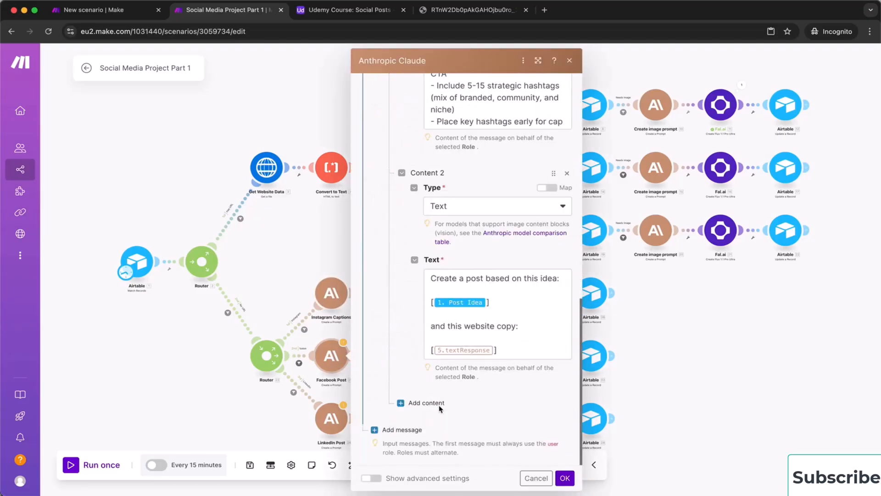
drag(505, 347, 492, 303)
key(BackSpace)
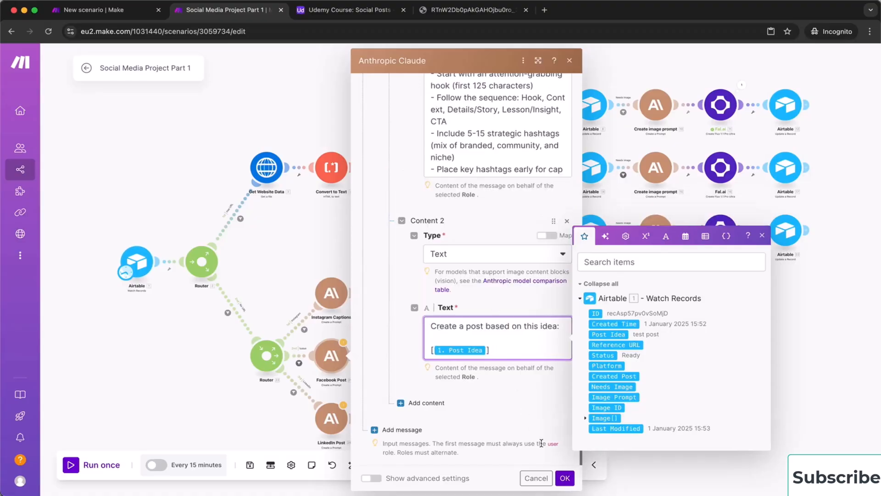
click(564, 478)
Delete the website-copy part from the copied LinkedIn Post prompt
click(331, 418)
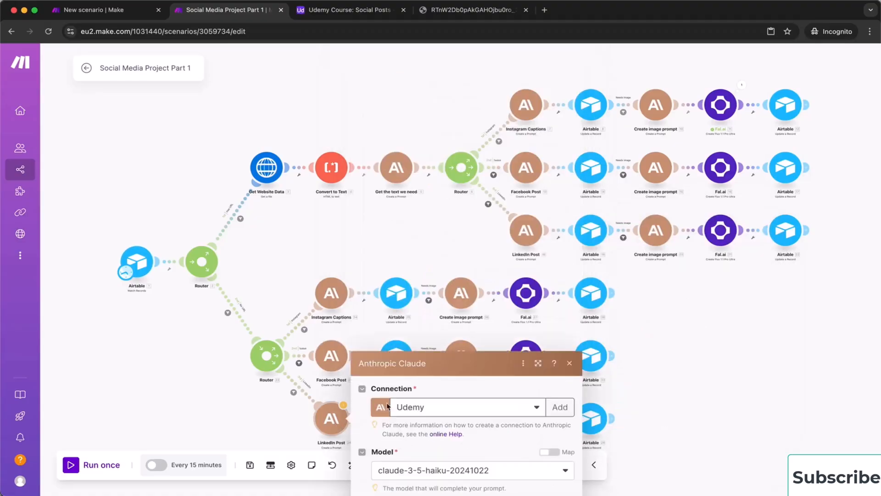
scroll(436, 403, down, 10)
click(505, 354)
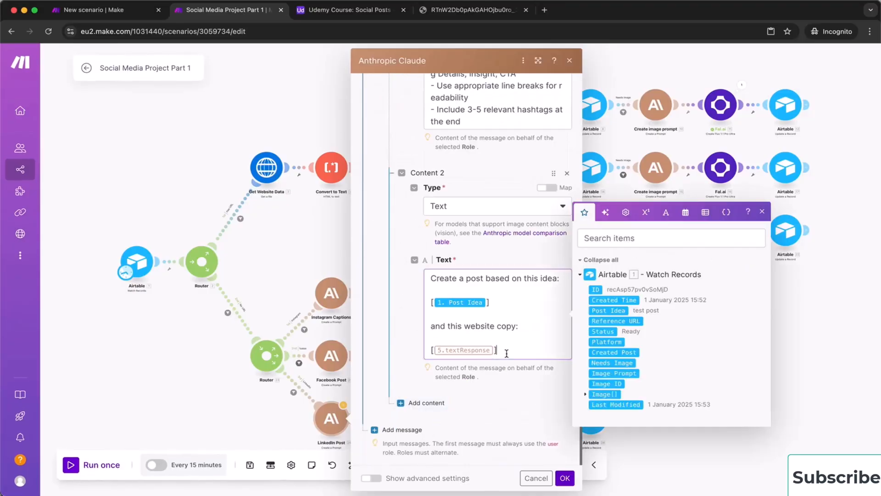
drag(505, 353, 499, 301)
key(BackSpace)
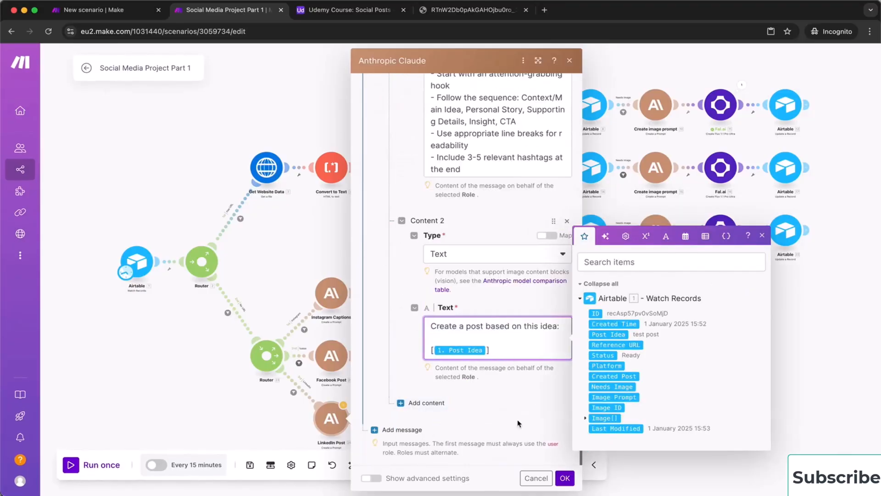
click(565, 477)
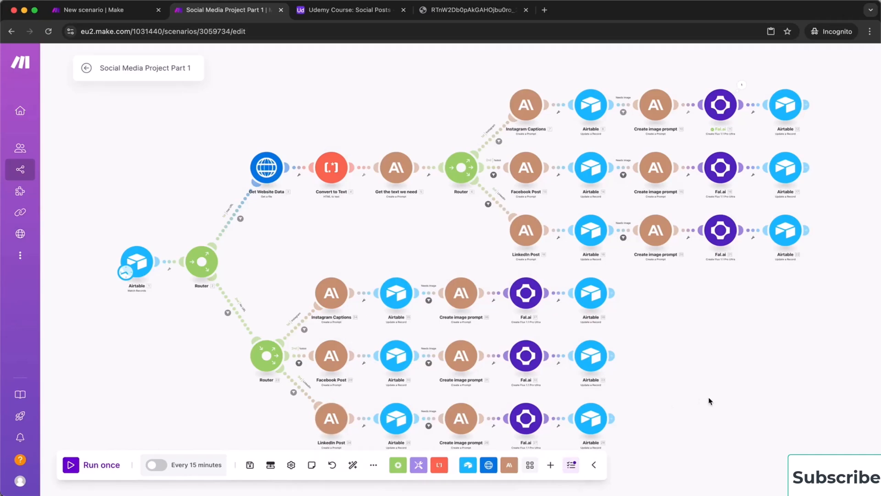
drag(709, 400, 651, 365)
click(370, 261)
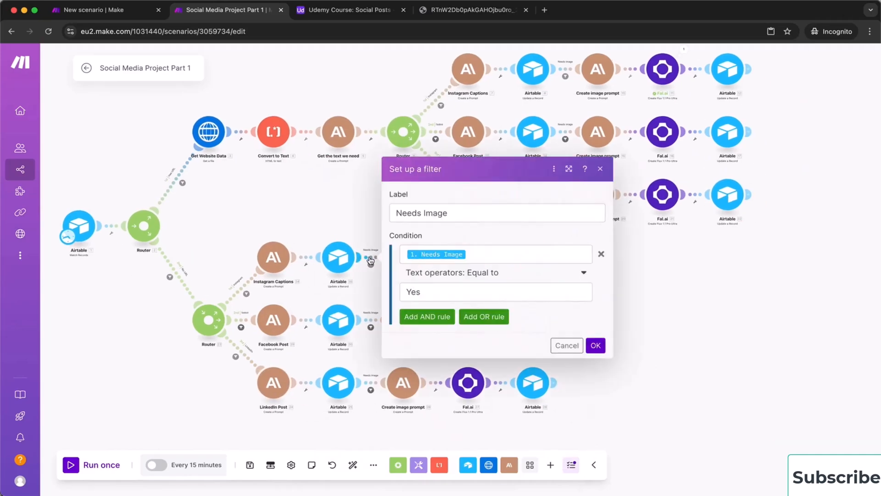
click(567, 345)
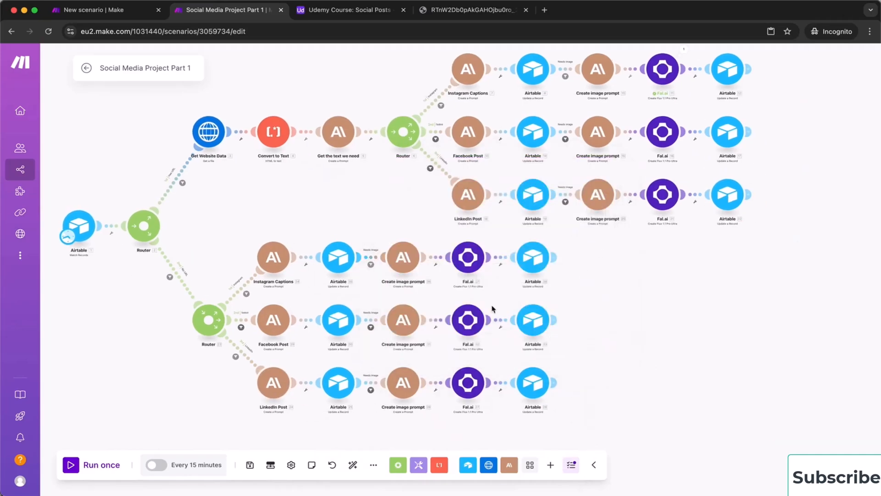
click(468, 257)
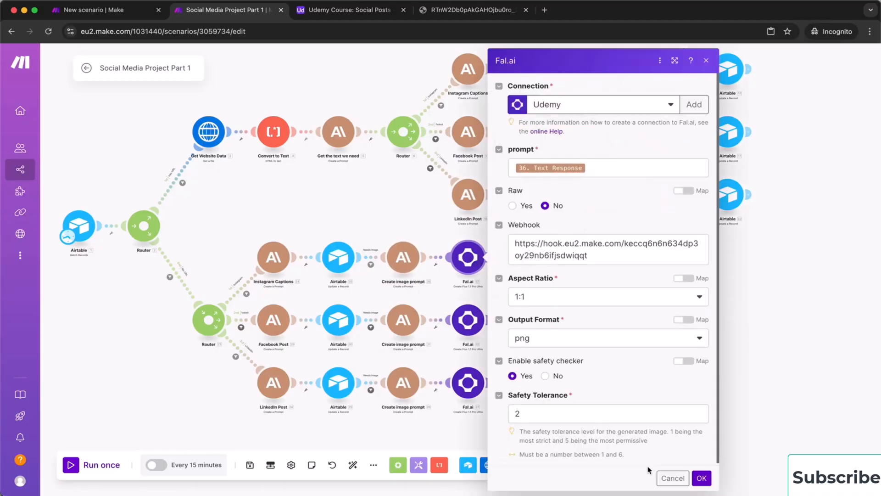
click(669, 477)
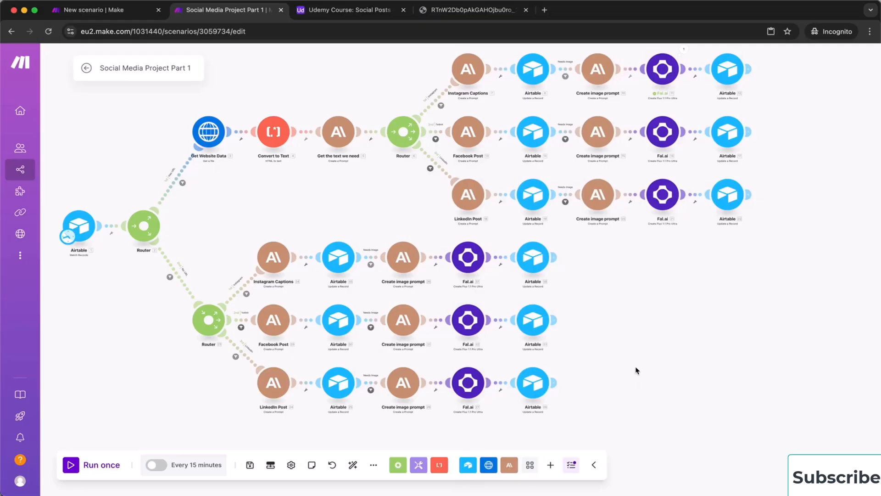
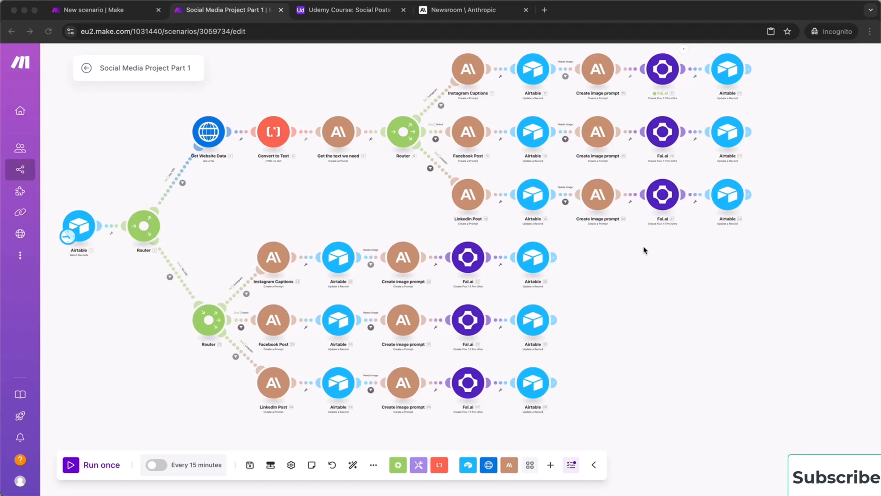
Switch between the Part 1 and Part 2 scenario tabs, then leave the Part 2 editor for its overview page
click(116, 11)
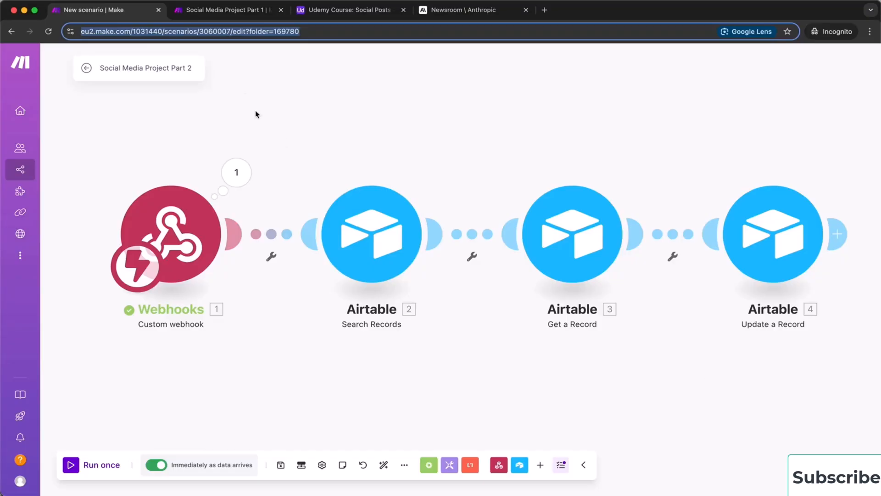
click(230, 15)
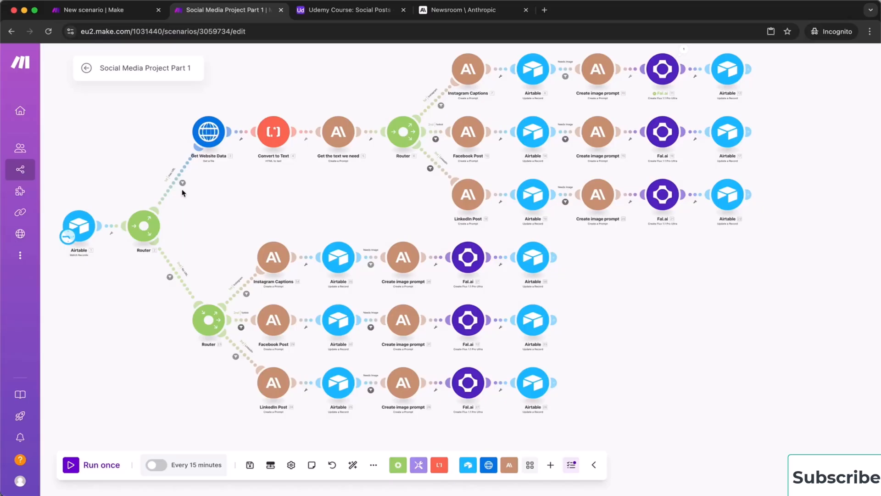
click(120, 11)
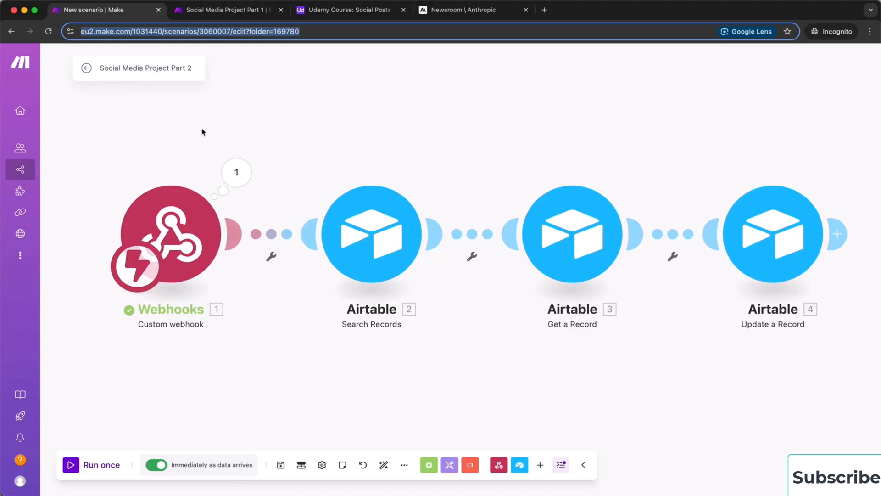
click(87, 70)
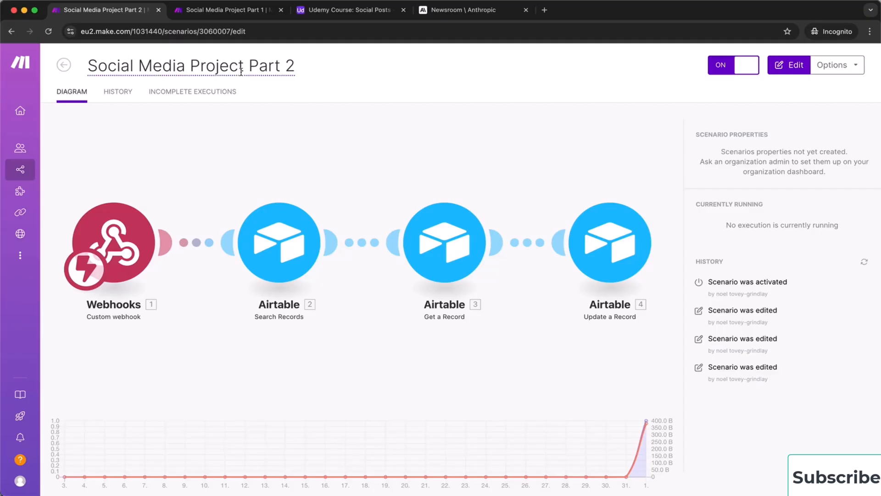
Switch to the 'Newsroom | Anthropic' browser tab
click(461, 15)
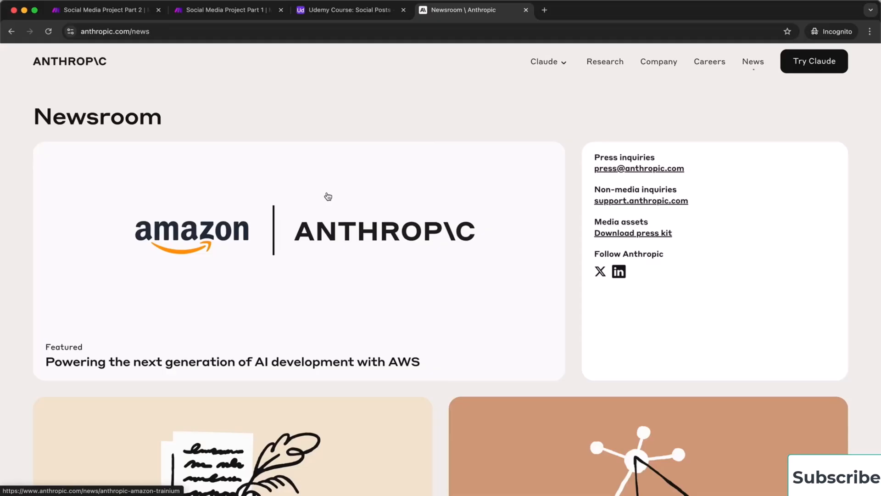
Open the featured AWS article and select its headline 'Powering the next generation of AI development with AWS'
click(354, 209)
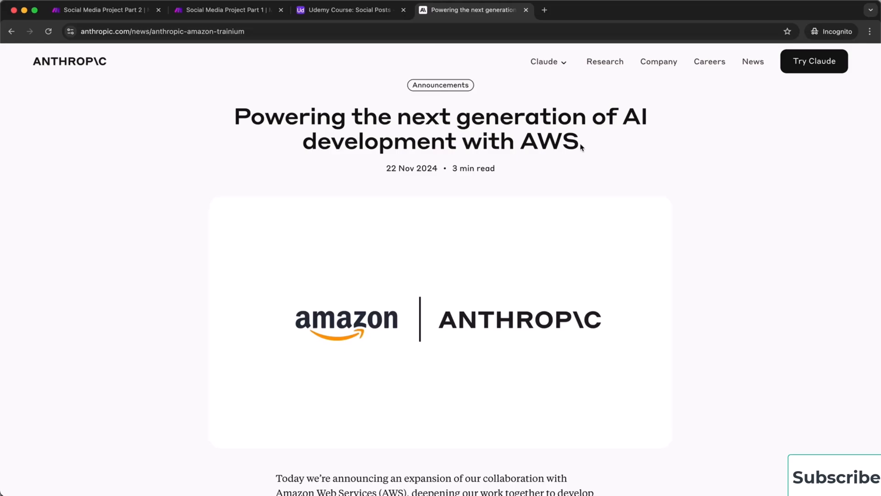
drag(580, 146, 234, 126)
key(super+c)
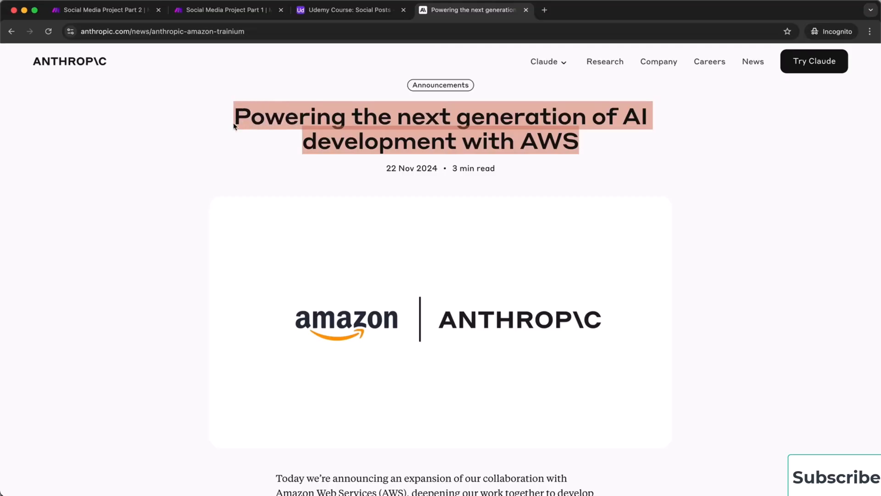
click(350, 10)
Add a Social Posts record with the AWS headline as Post Idea and the article link as Reference URL
click(155, 133)
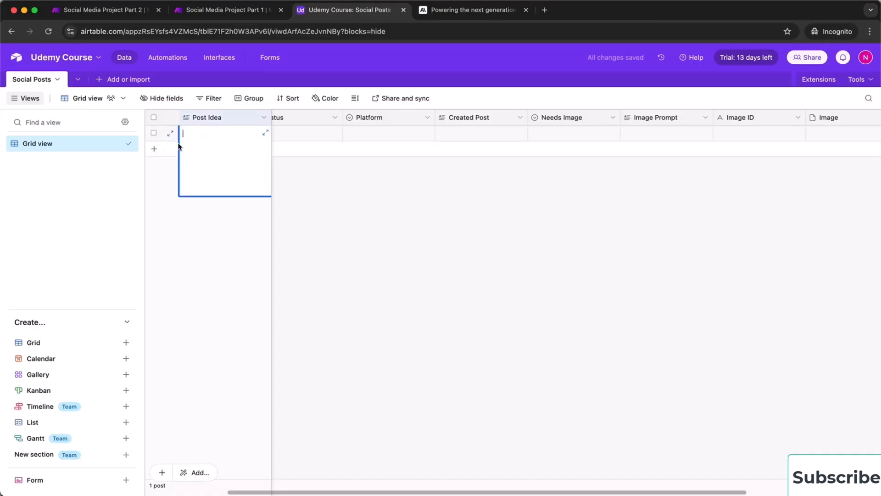
key(super+v)
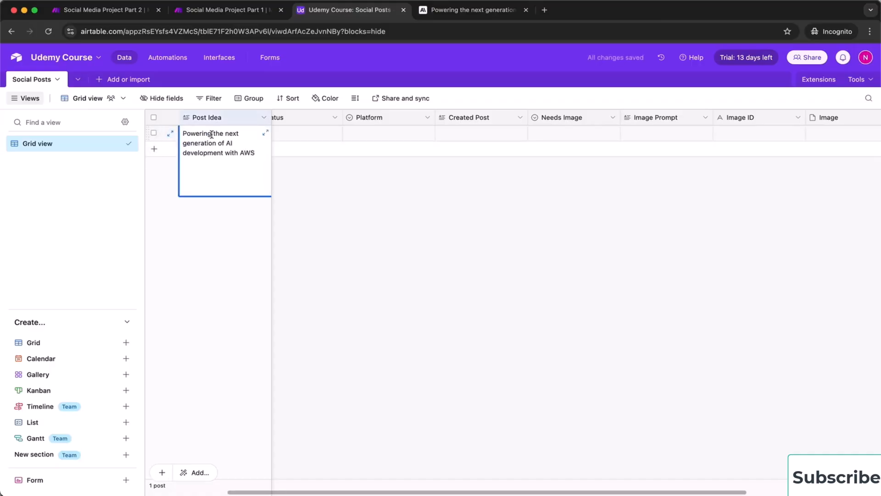
click(480, 14)
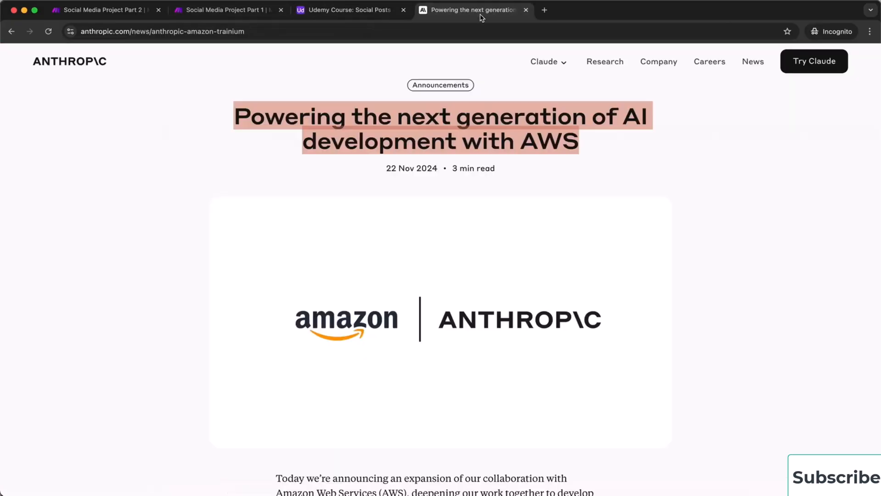
click(259, 33)
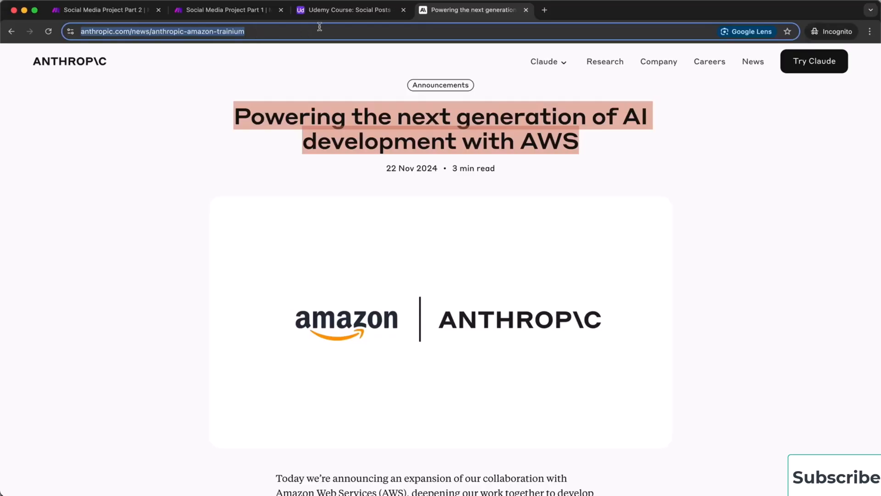
click(325, 14)
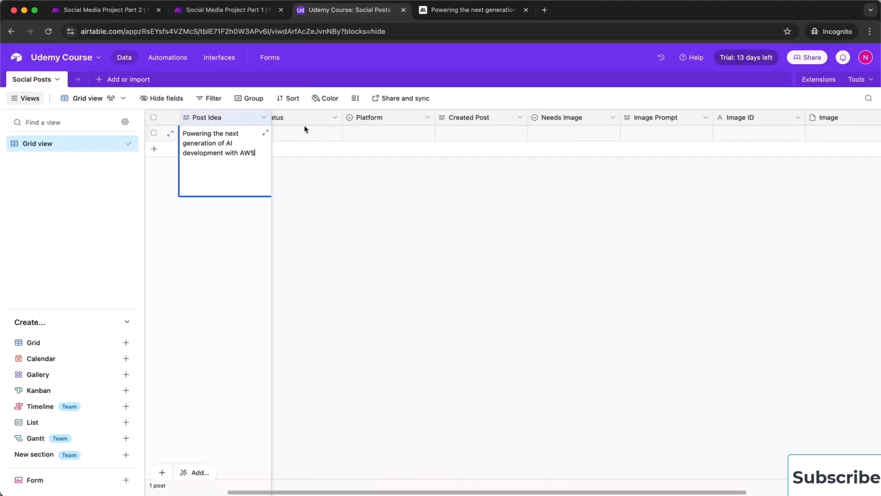
scroll(304, 128, left, 3)
click(314, 138)
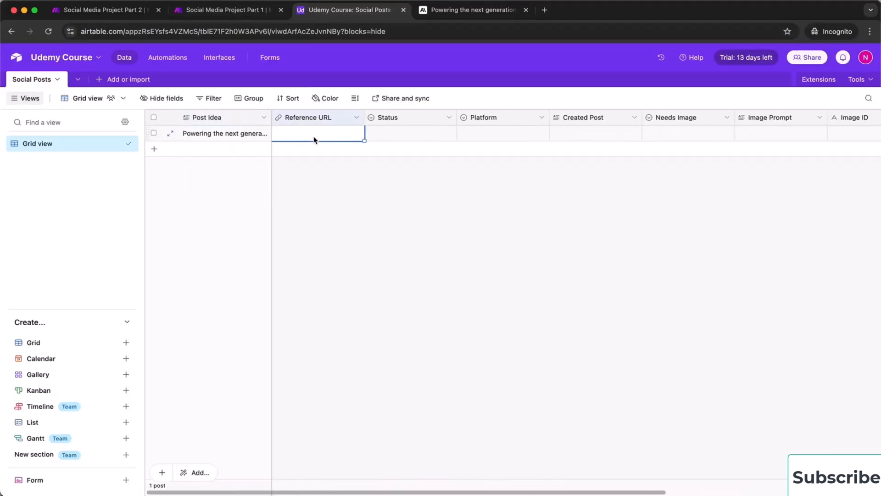
key(super+v)
Set the new record's Status to Ready and Needs Image to Yes
click(403, 139)
click(404, 139)
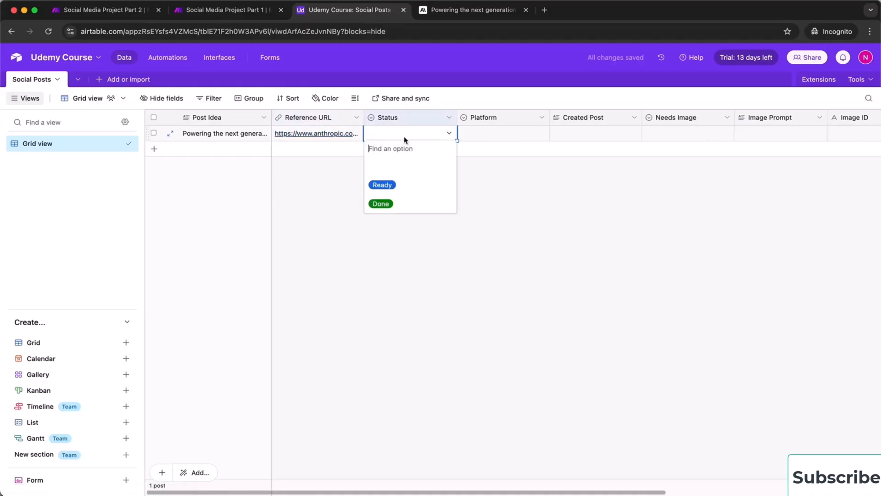
click(403, 189)
click(731, 185)
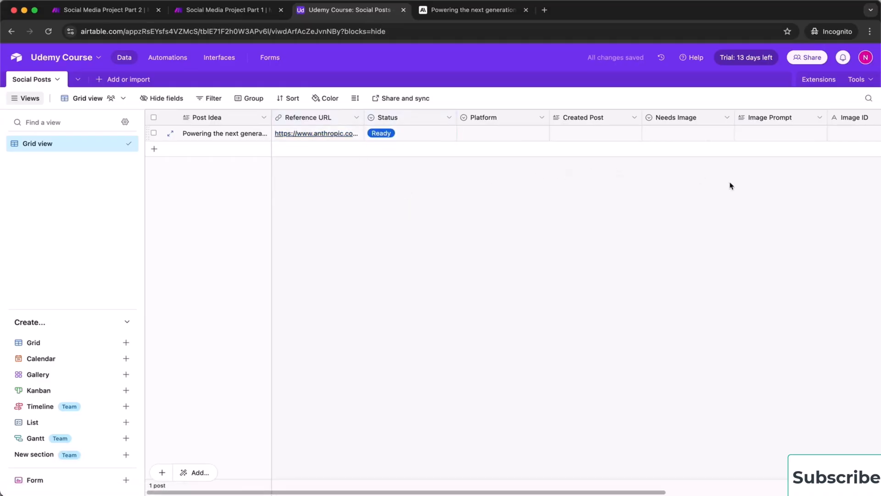
click(688, 132)
click(689, 132)
click(666, 186)
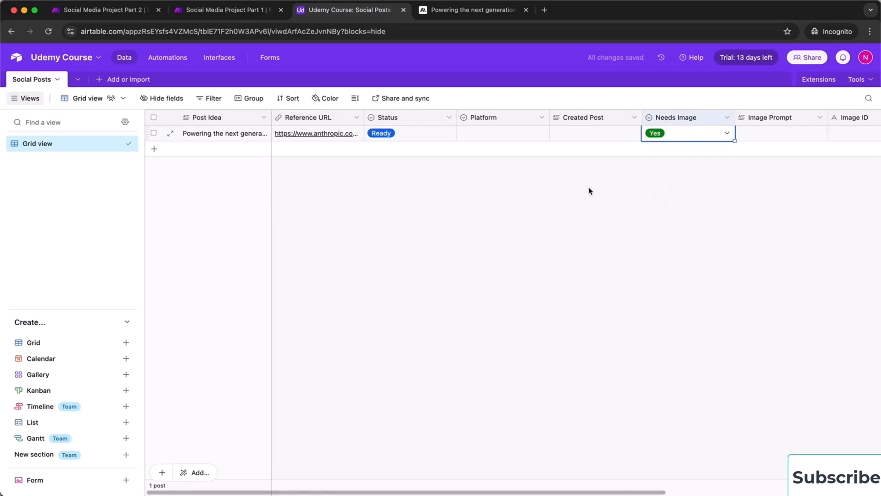
Set the record's Platform to Instagram
scroll(590, 190, right, 3)
scroll(589, 191, left, 3)
click(500, 133)
click(500, 133)
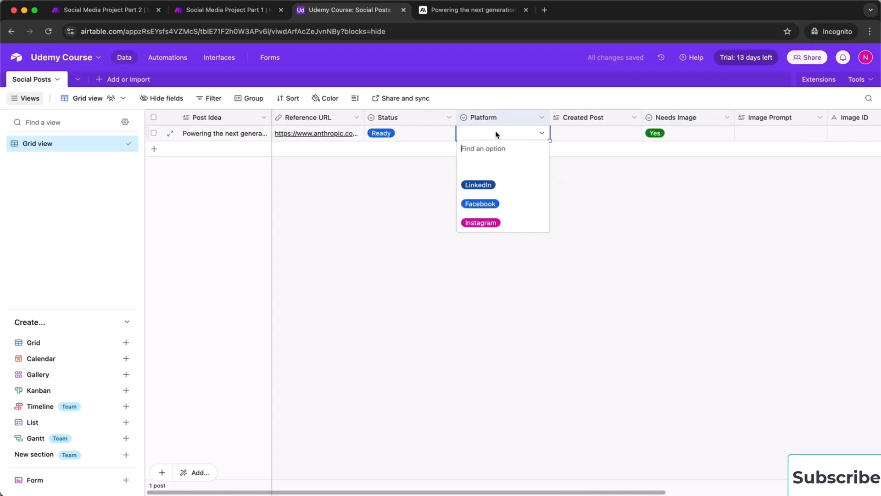
click(510, 224)
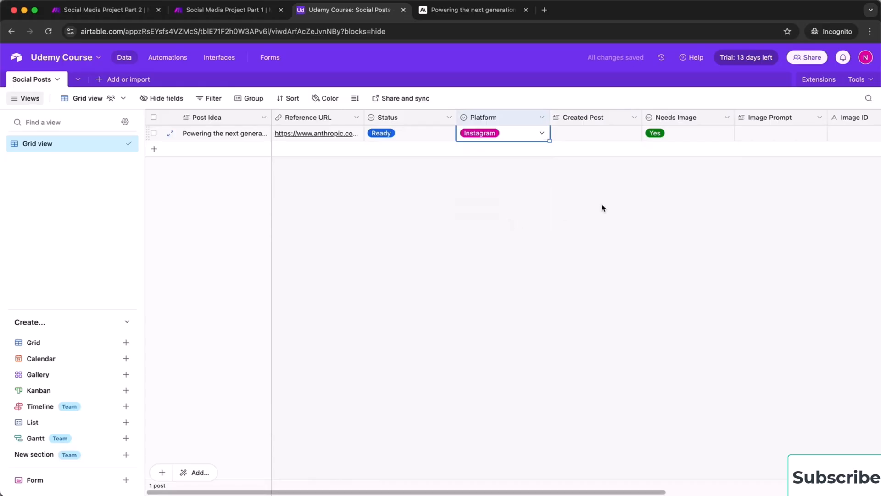
scroll(603, 208, right, 5)
scroll(603, 207, left, 5)
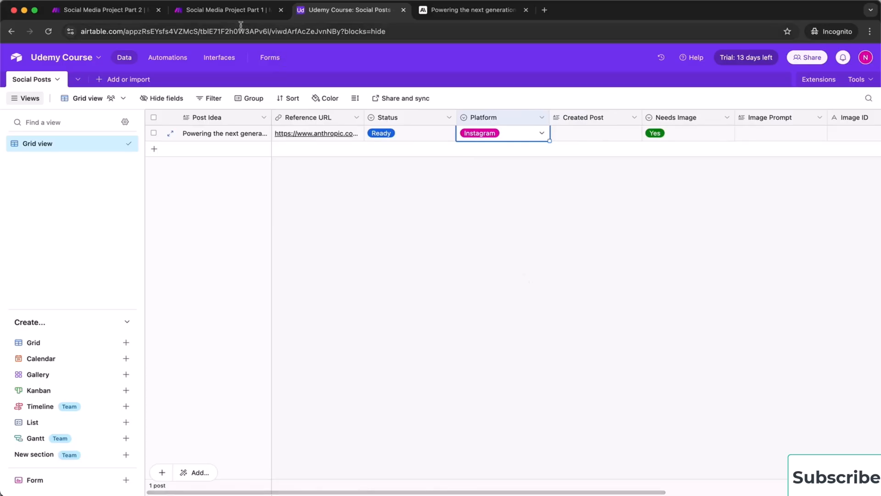
Run the Part 1 scenario once and inspect the website-fetch step's HTML output
click(228, 14)
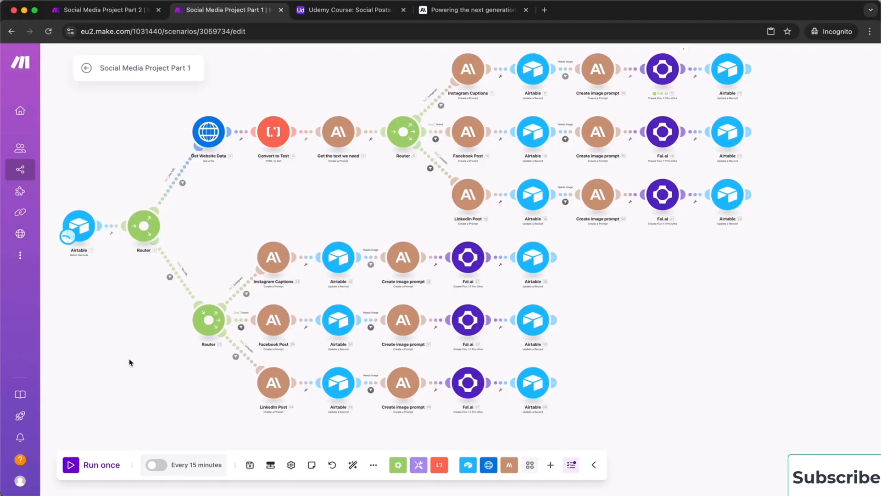
click(77, 469)
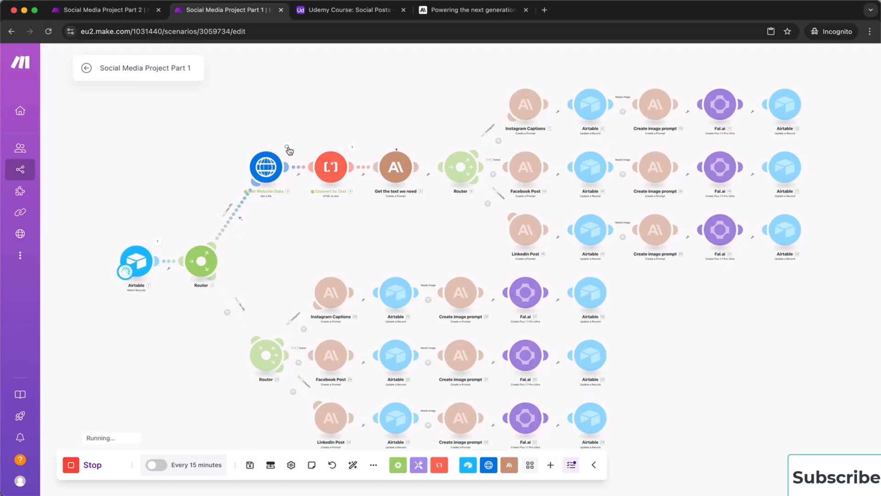
click(288, 149)
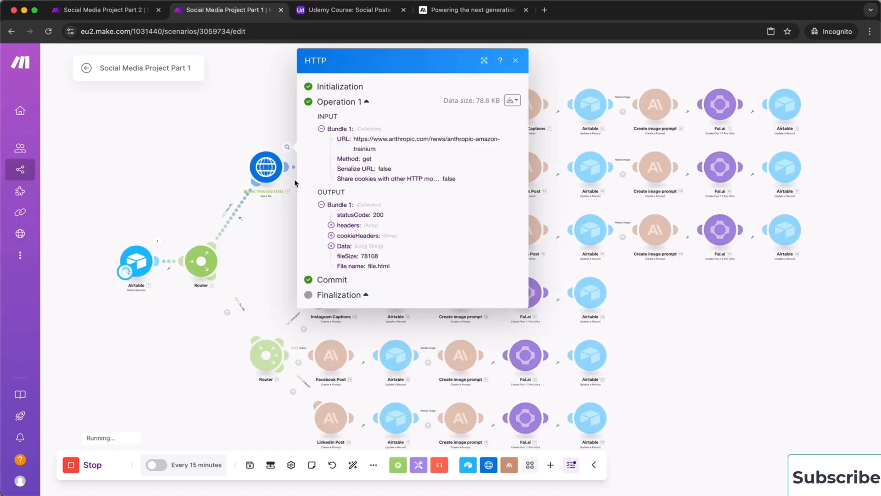
click(332, 247)
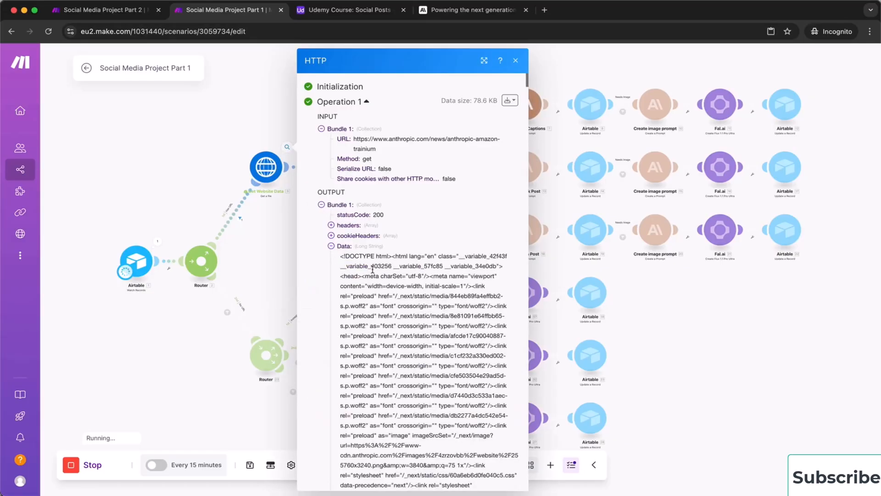
scroll(390, 305, down, 5)
scroll(390, 305, down, 15)
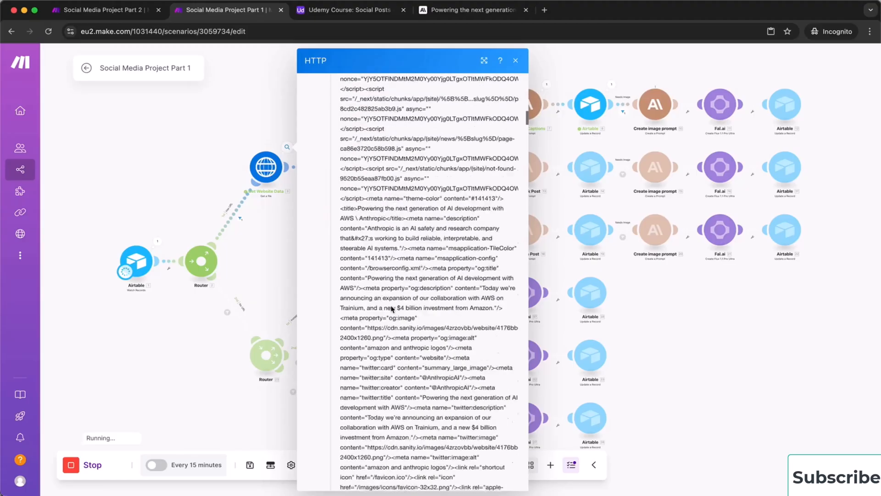
scroll(390, 305, down, 20)
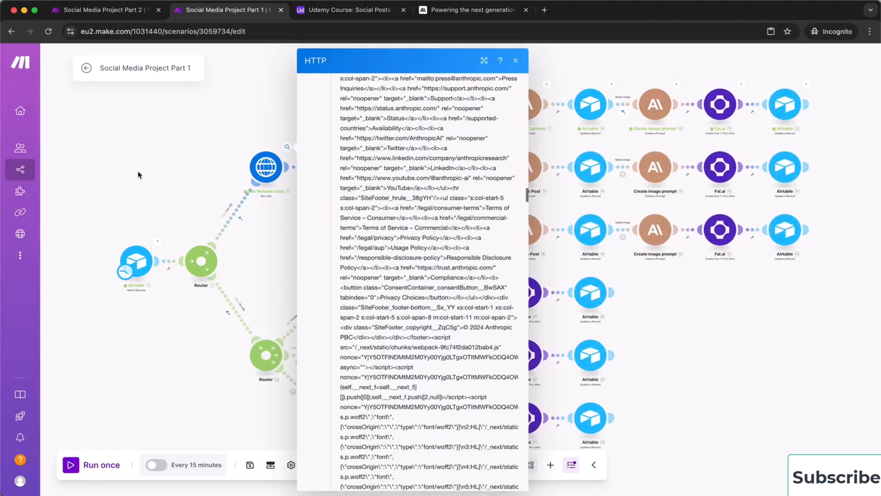
click(178, 172)
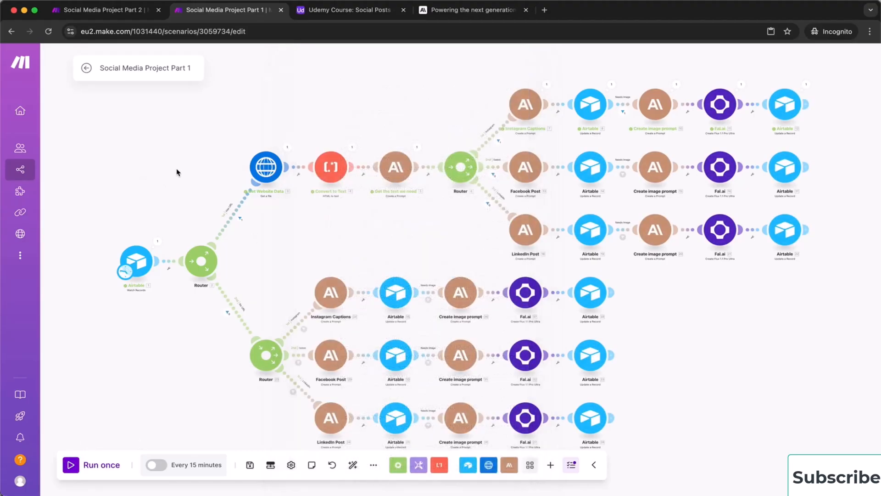
Read the article text in the Claude step's Text Response, then switch to the Part 2 scenario
click(417, 148)
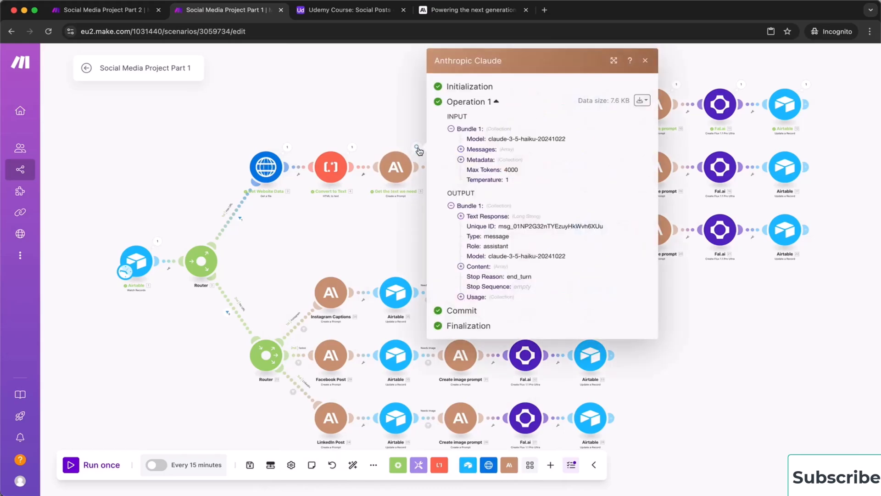
click(460, 216)
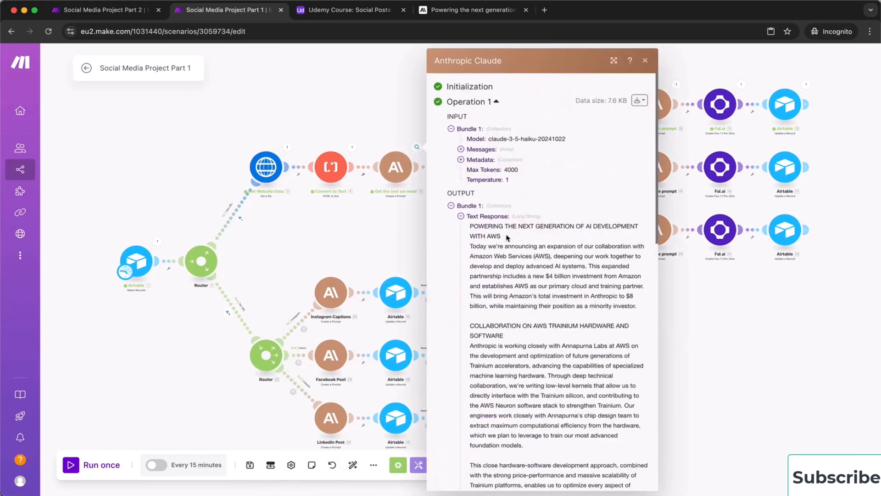
scroll(536, 283, down, 15)
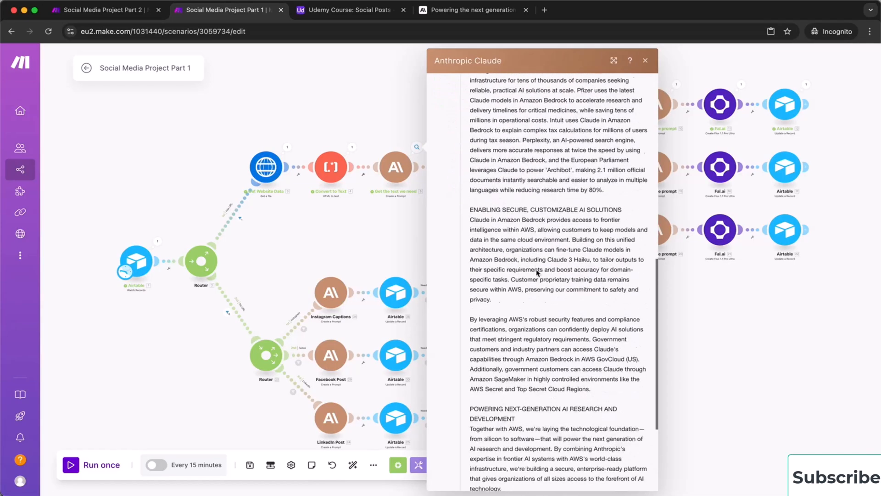
scroll(536, 269, down, 3)
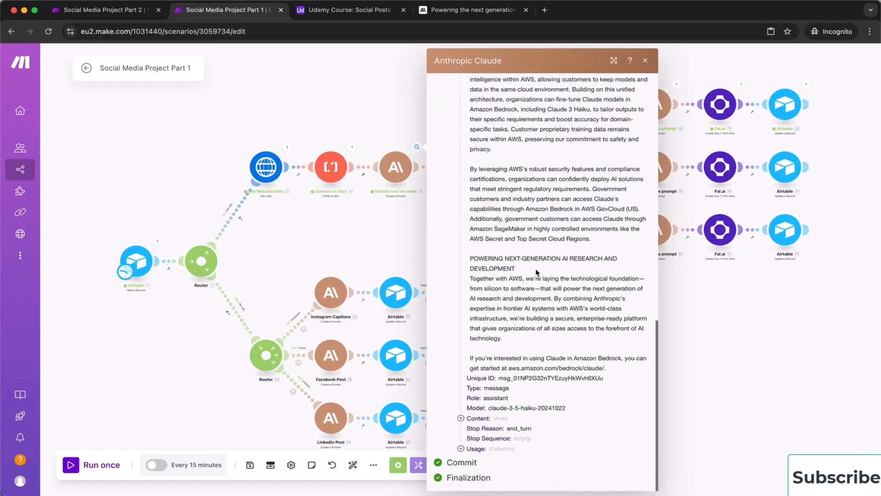
click(368, 231)
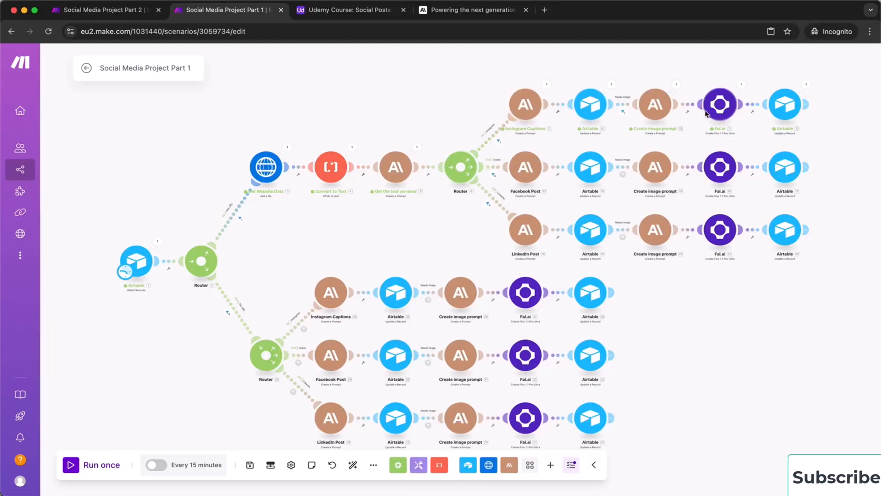
click(97, 11)
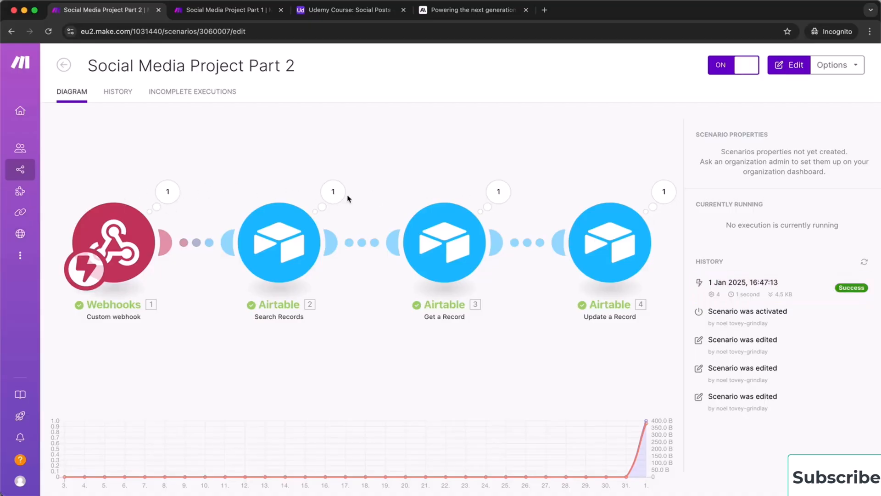
mouse_move(391, 427)
click(358, 10)
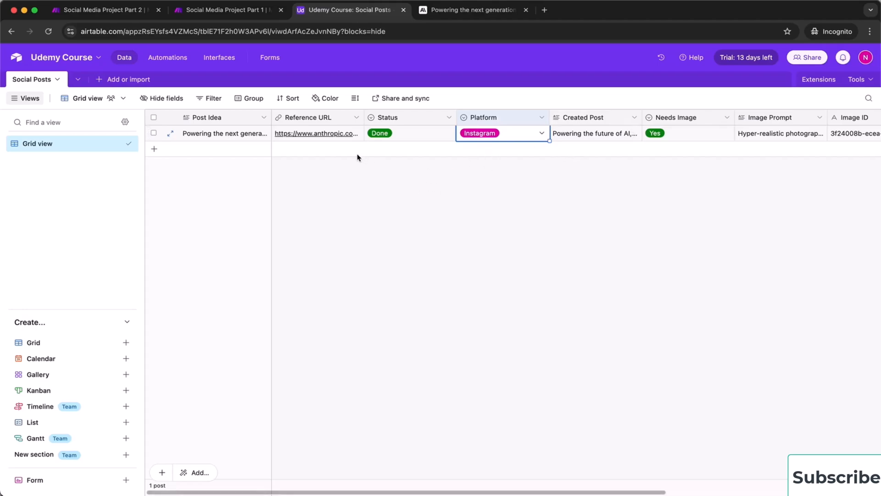
Set row height to Extra Tall and widen the Created Post column
click(355, 98)
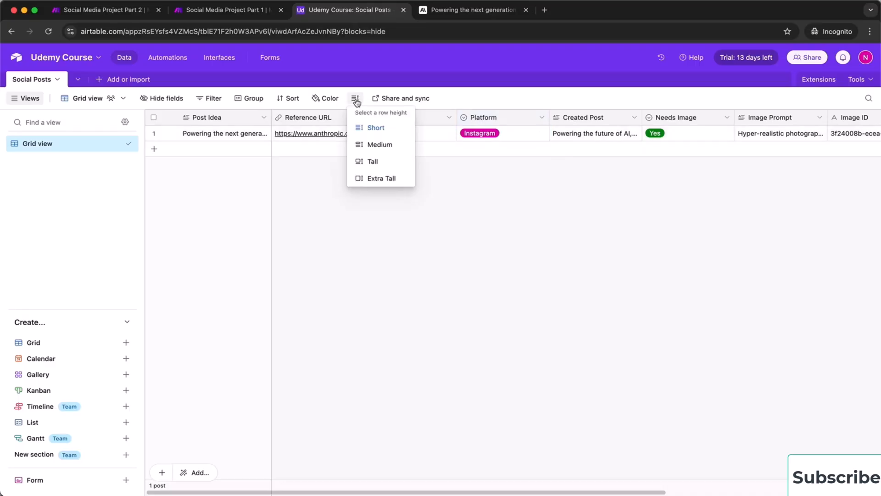
click(370, 179)
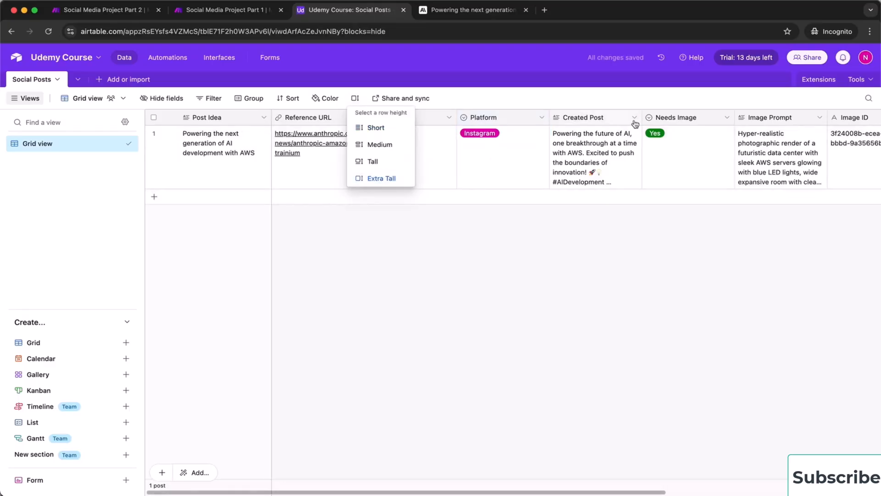
drag(642, 118, 760, 118)
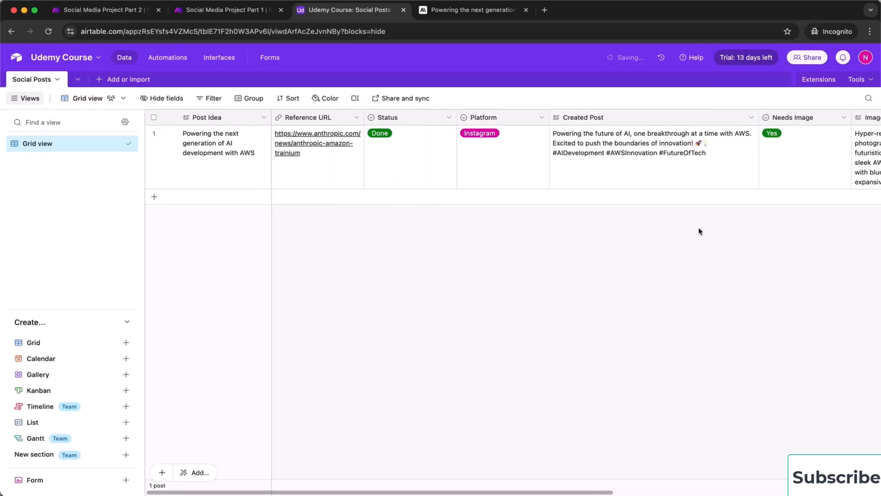
scroll(698, 229, right, 8)
scroll(700, 231, right, 3)
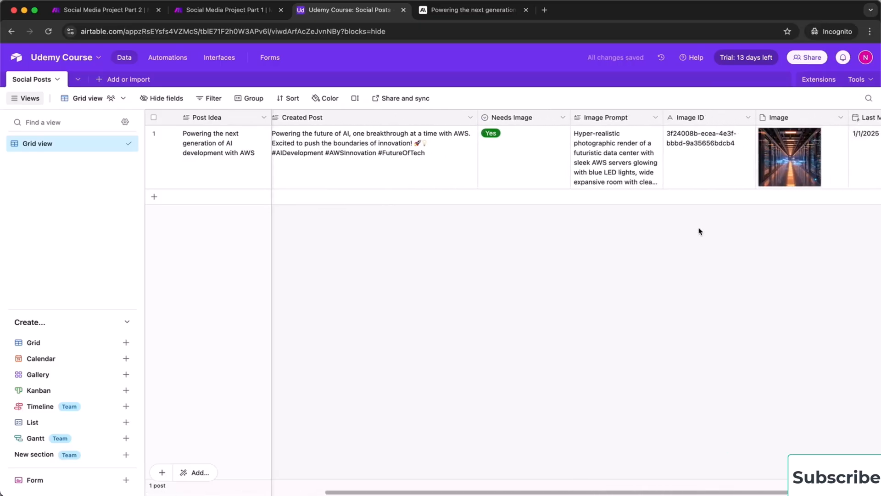
scroll(699, 231, left, 1)
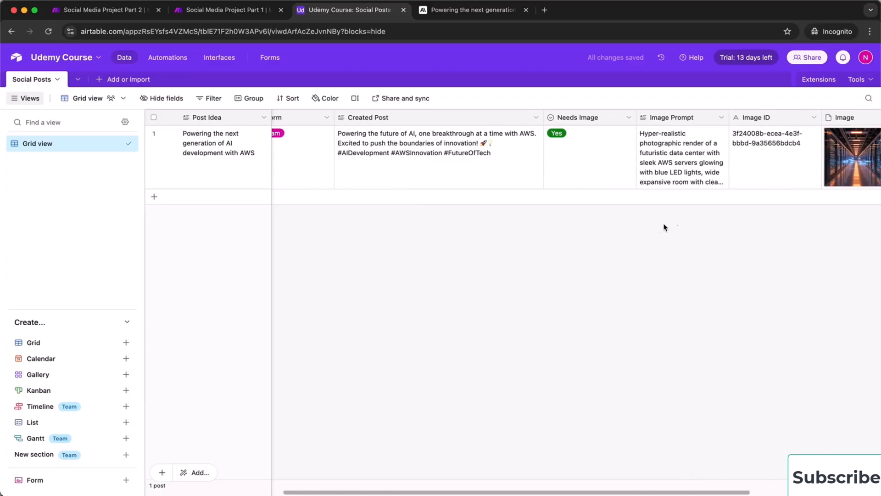
scroll(665, 227, right, 7)
scroll(659, 226, left, 7)
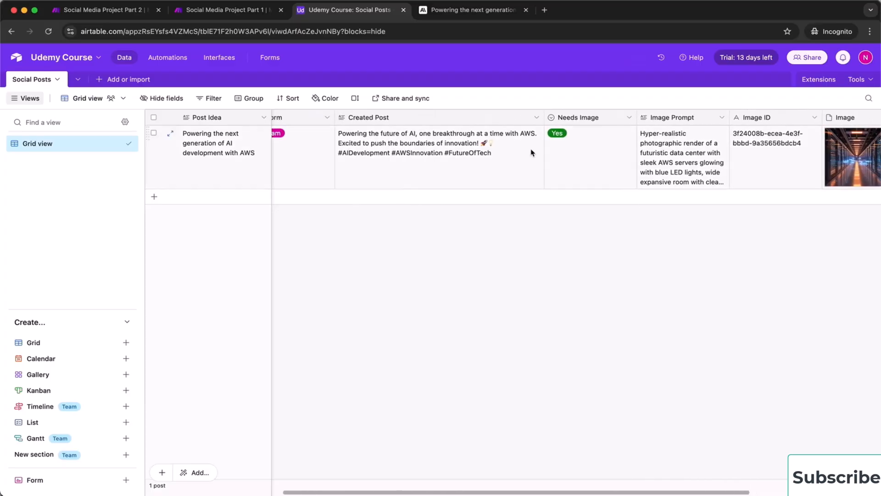
scroll(717, 234, right, 10)
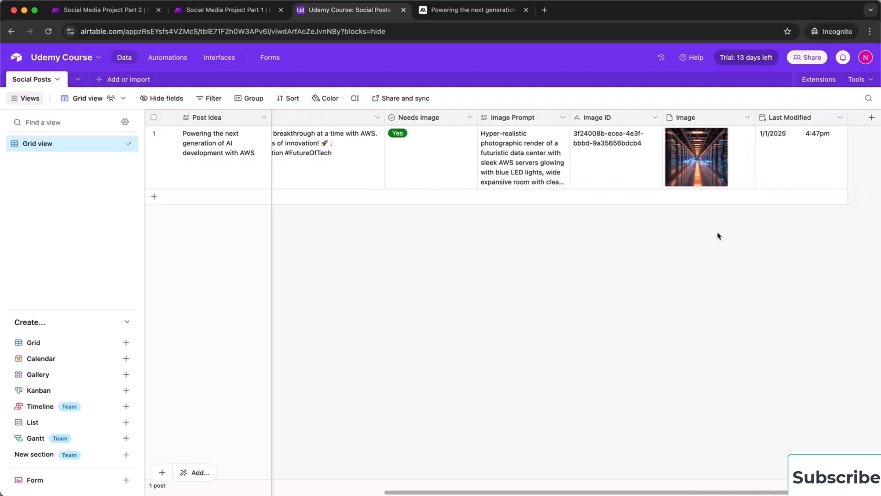
Expand the generated Image Prompt and view the image attachment full-size
click(509, 156)
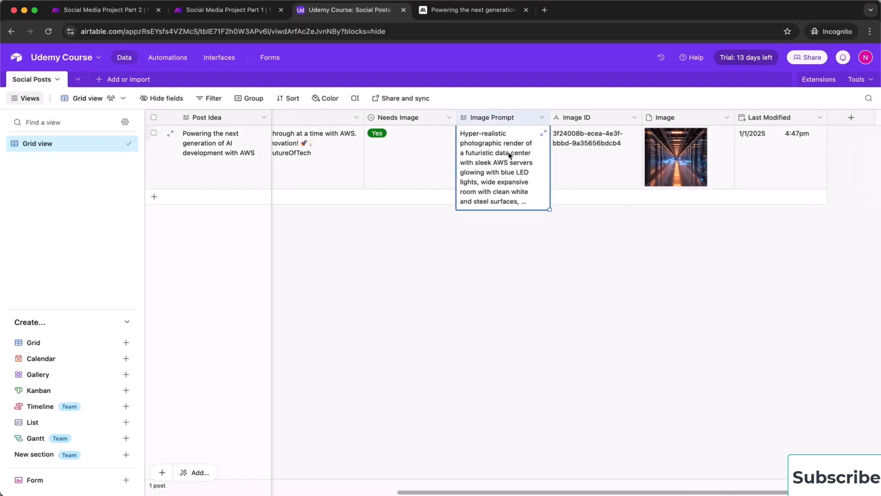
click(543, 133)
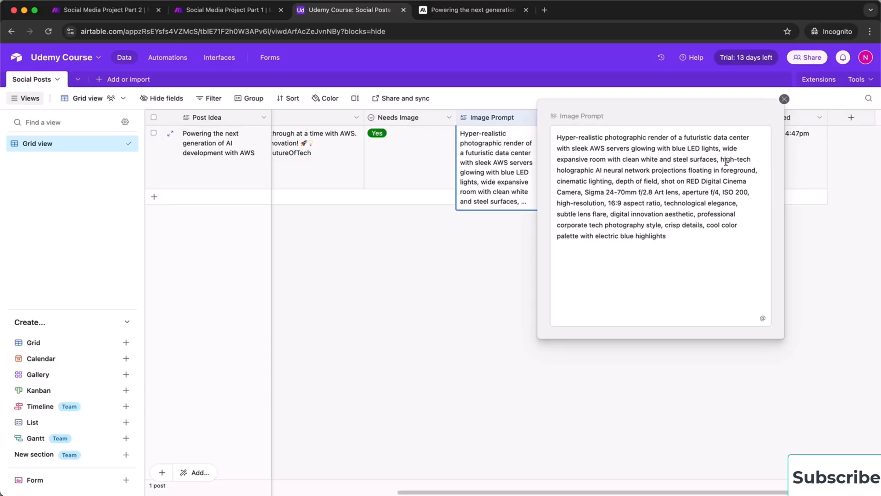
click(784, 99)
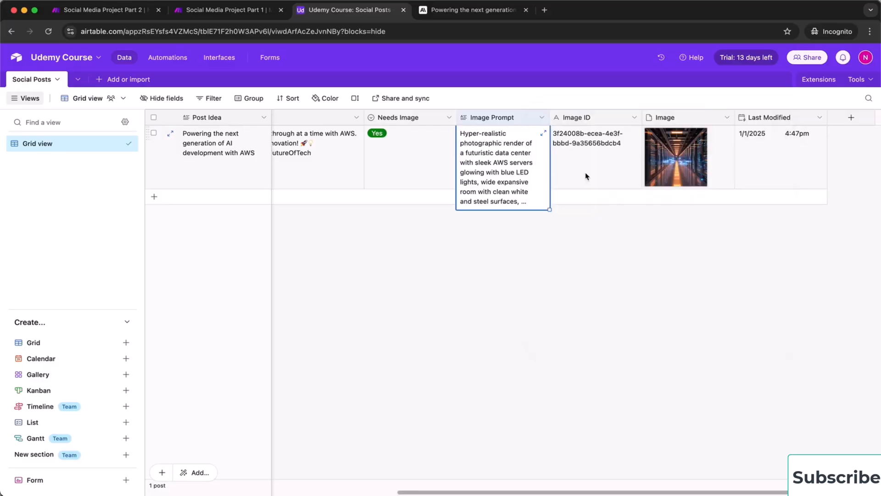
click(656, 168)
click(659, 167)
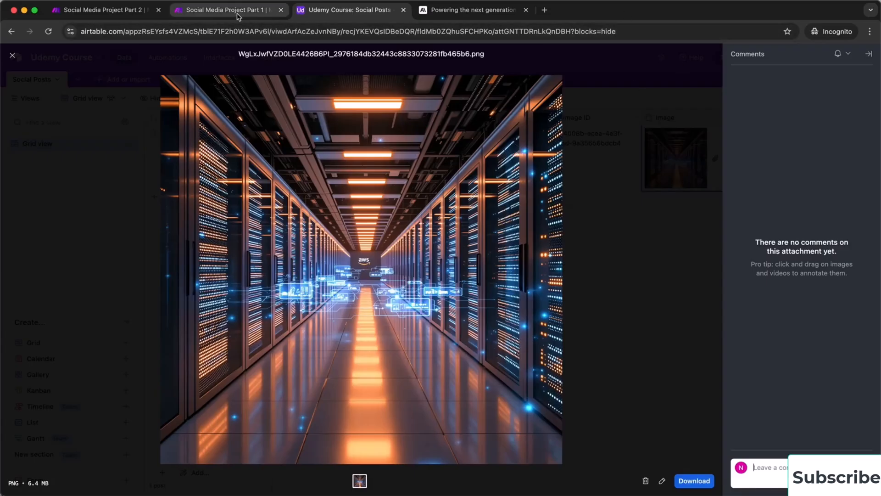
key(Escape)
scroll(436, 246, left, 10)
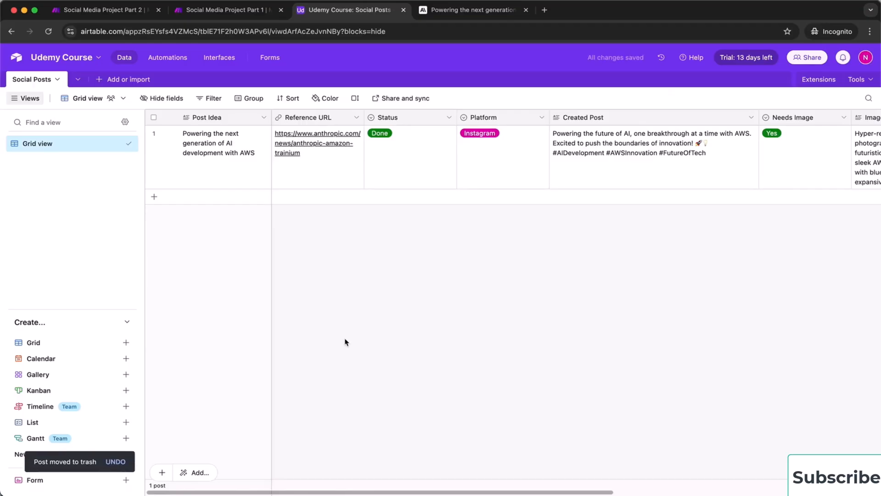
Add a second row copying row 1's Post Idea and Reference URL
click(154, 196)
click(232, 180)
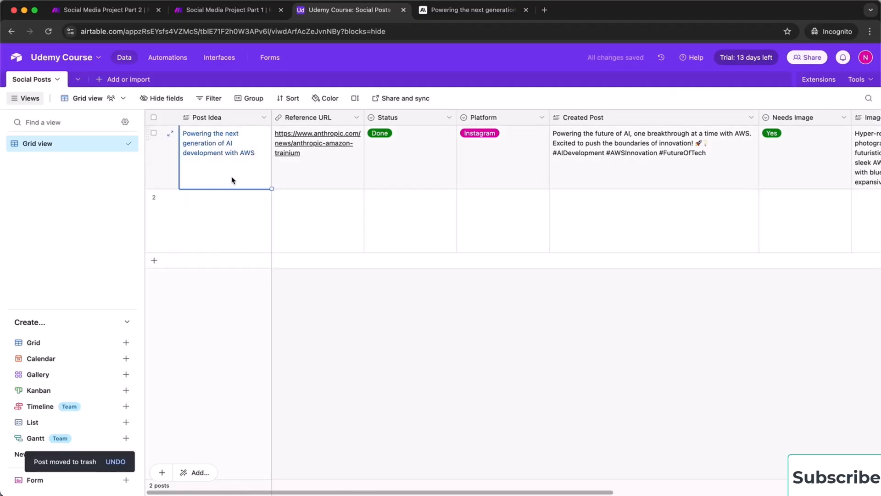
key(super+c)
click(226, 221)
key(super+v)
click(321, 178)
key(super+c)
click(343, 220)
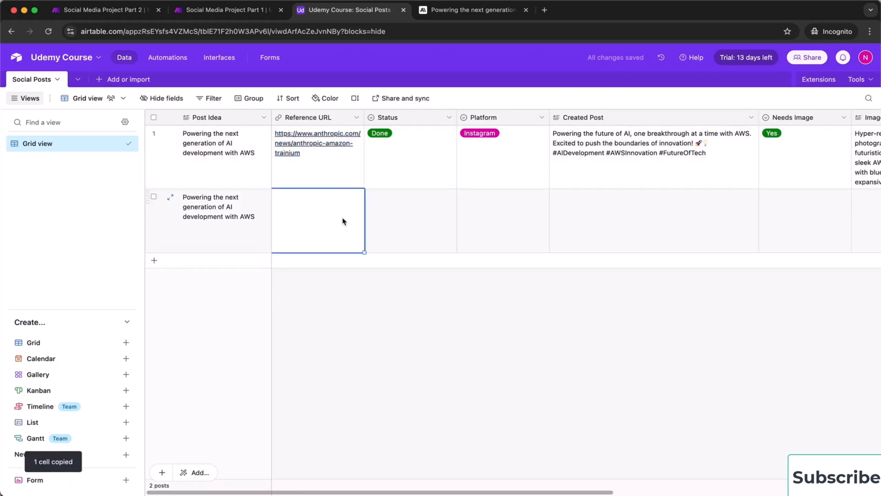
key(super+v)
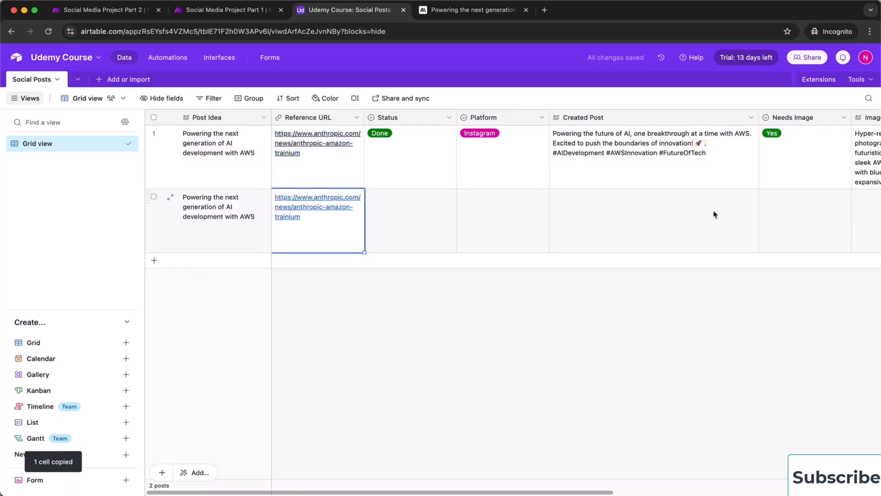
Set row 2's Platform to Facebook, Needs Image to Yes and Status to Ready
click(486, 215)
click(486, 215)
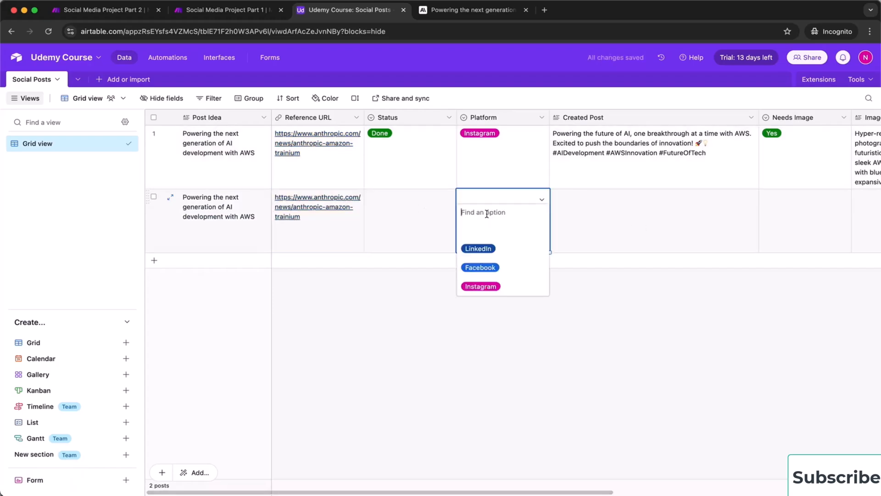
click(495, 267)
click(783, 247)
click(393, 209)
click(393, 210)
click(382, 248)
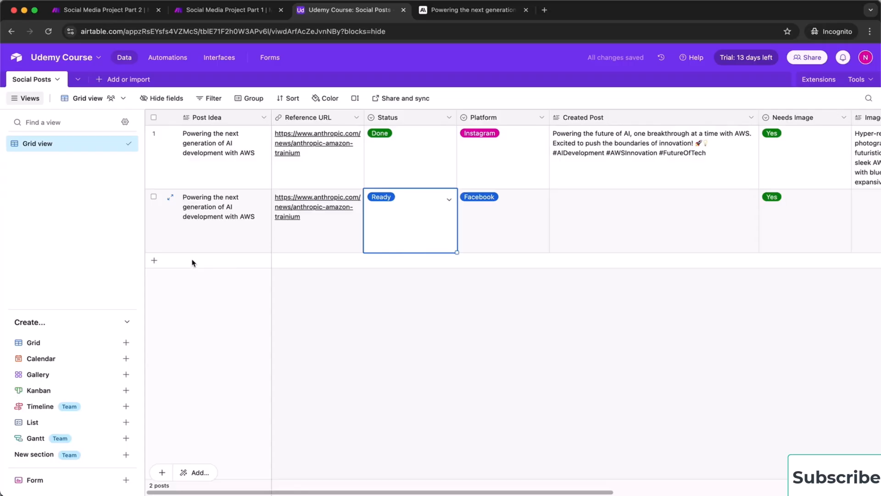
Duplicate the second post as row 3 and change its Platform to LinkedIn
right_click(207, 244)
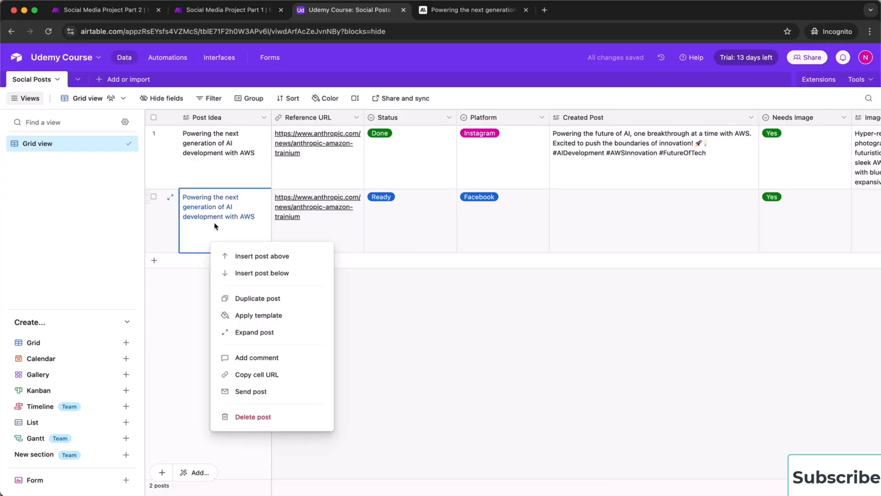
click(292, 299)
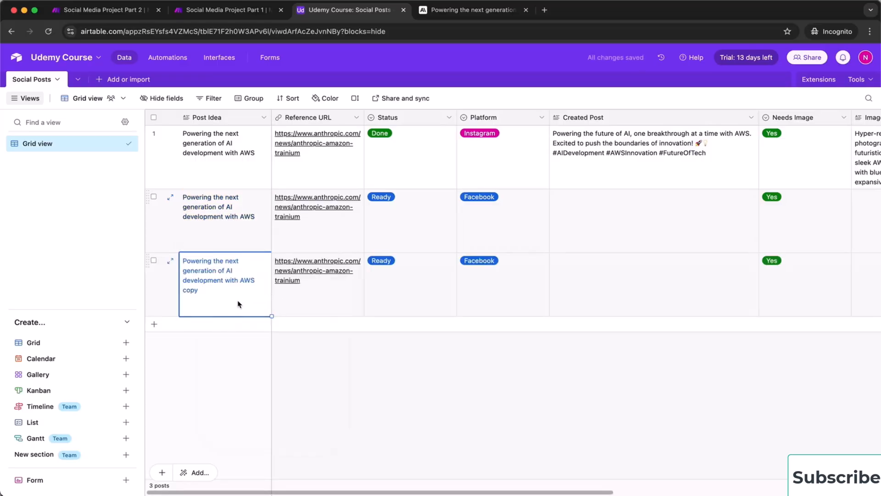
click(515, 301)
click(515, 296)
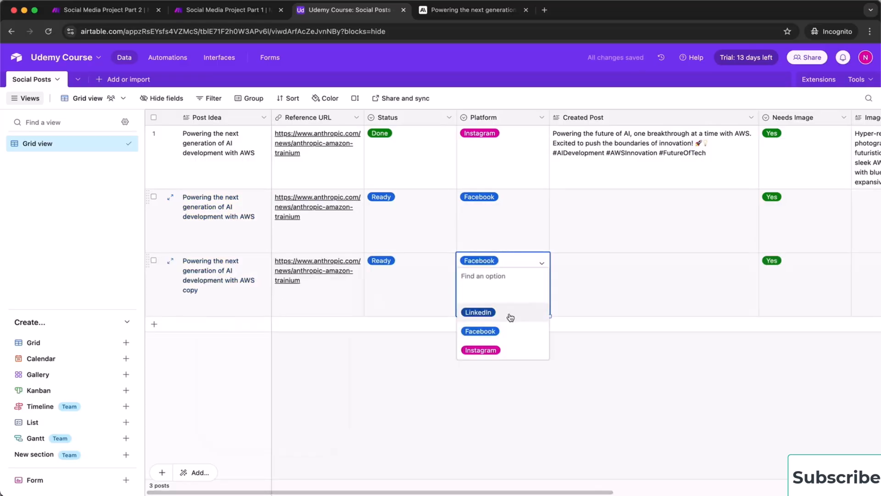
click(510, 316)
click(550, 381)
scroll(674, 370, right, 5)
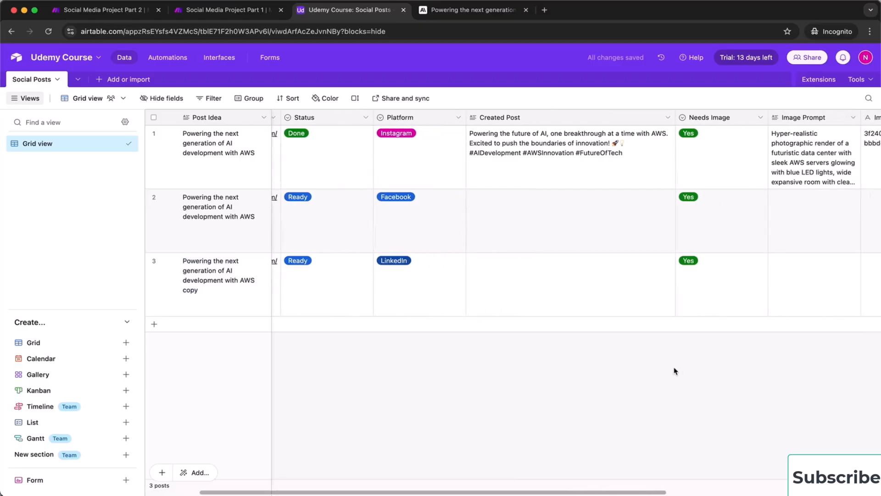
scroll(674, 370, left, 8)
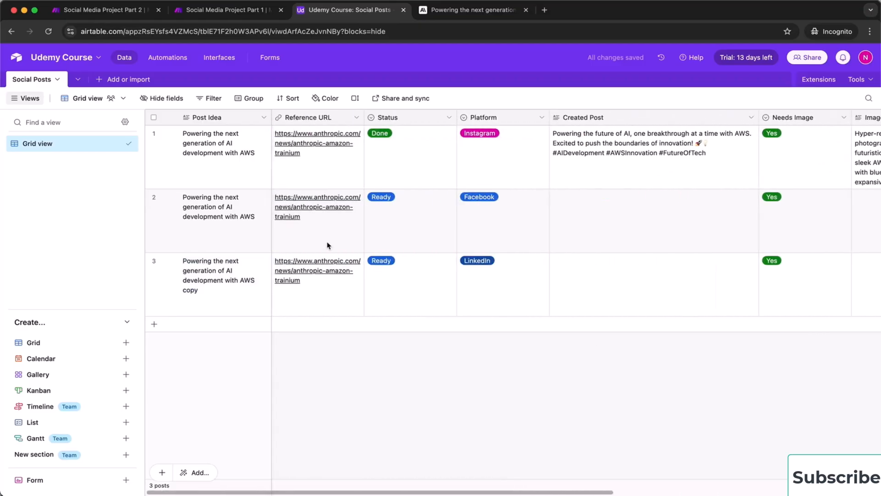
On the AWS article, select and copy the whole opening paragraph
click(456, 11)
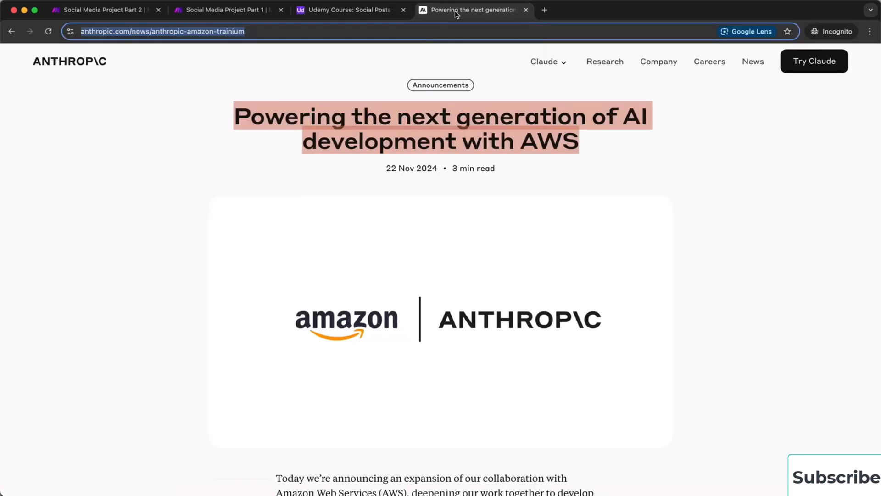
click(119, 307)
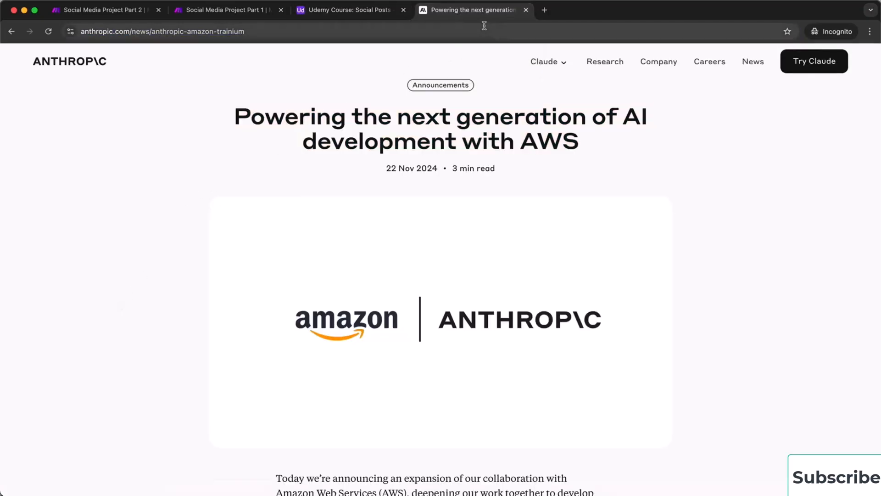
scroll(76, 373, down, 2)
scroll(77, 374, down, 6)
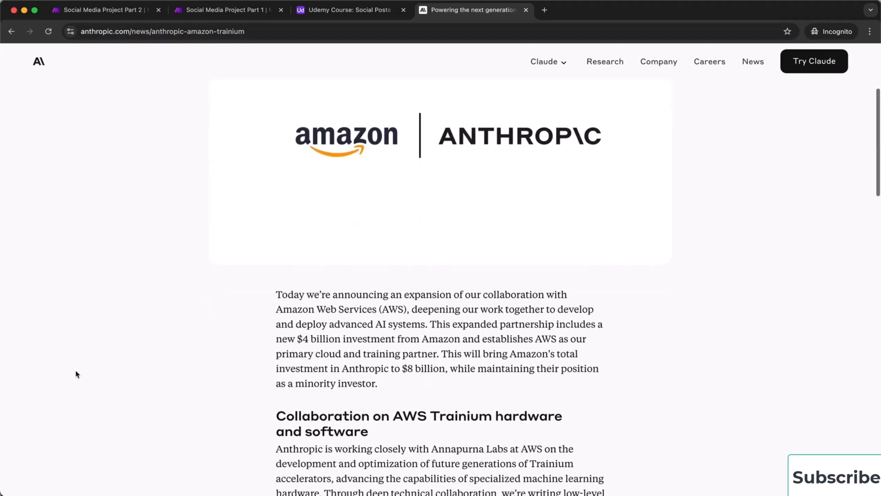
scroll(76, 374, up, 2)
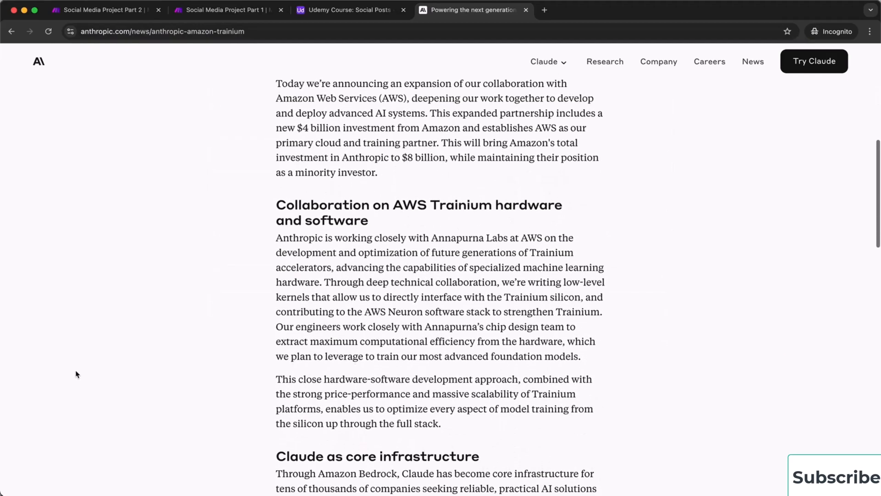
drag(385, 270, 276, 179)
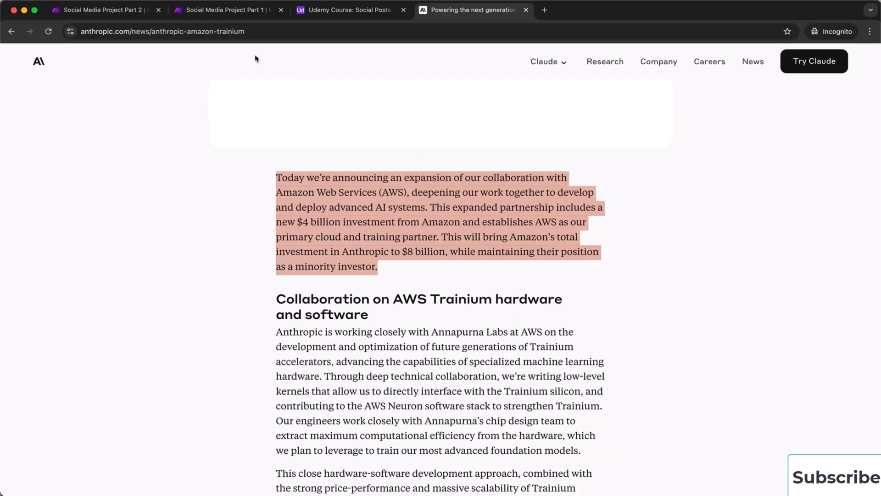
click(345, 10)
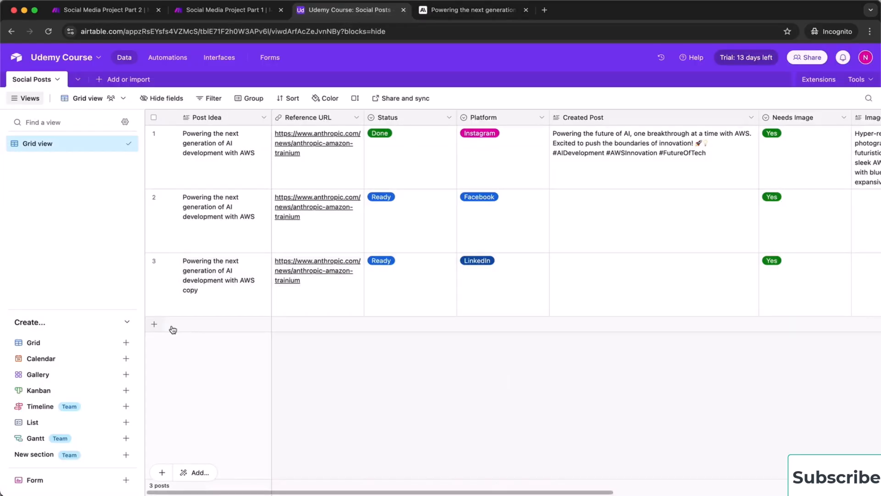
Add row 4 with the pasted paragraph as Post Idea, Status Ready, Platform LinkedIn, Needs Image Yes
click(157, 328)
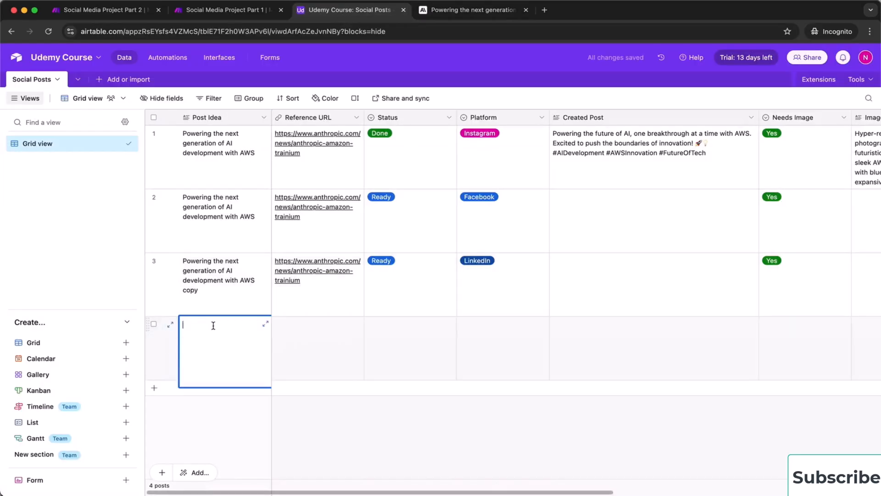
key(super+v)
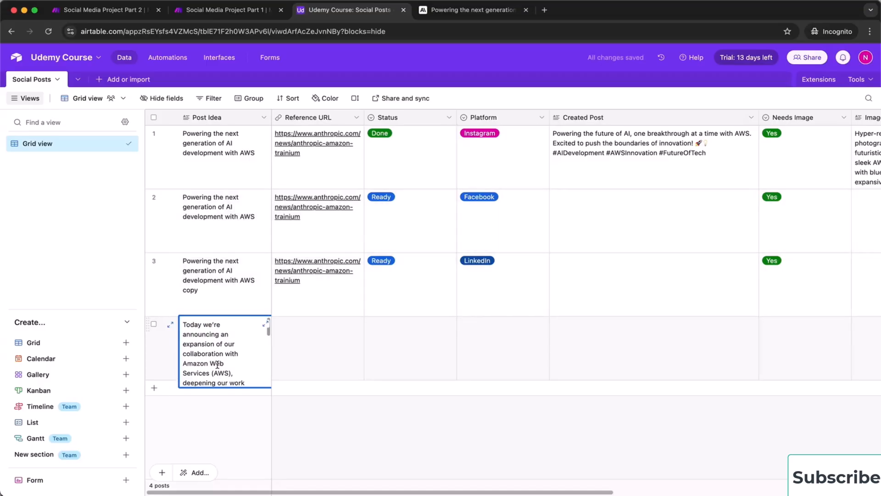
click(431, 364)
click(428, 359)
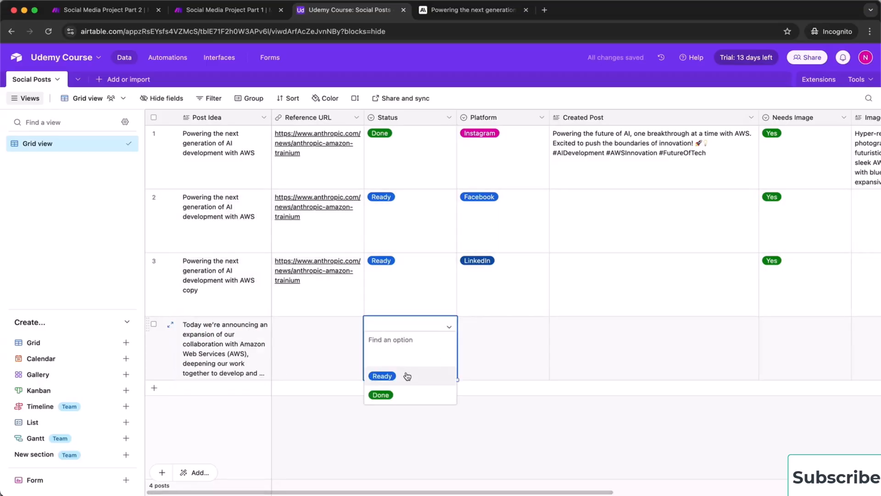
click(406, 374)
click(499, 341)
click(499, 341)
click(503, 380)
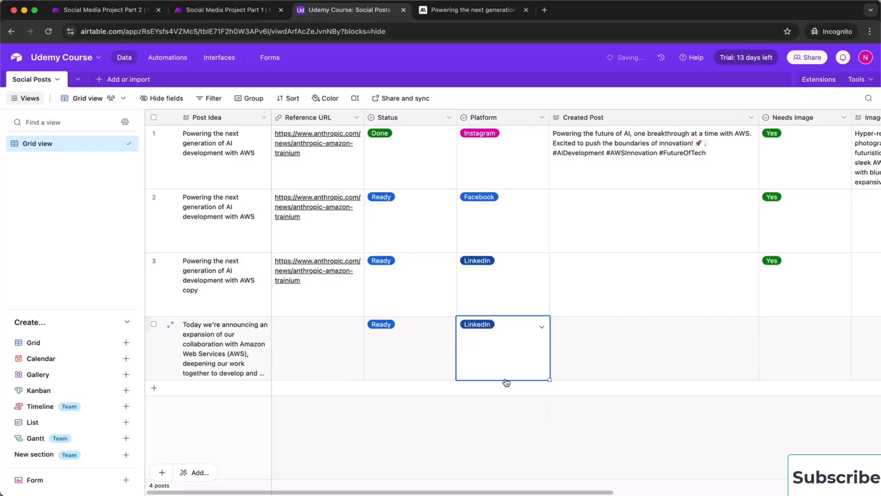
click(785, 338)
click(784, 338)
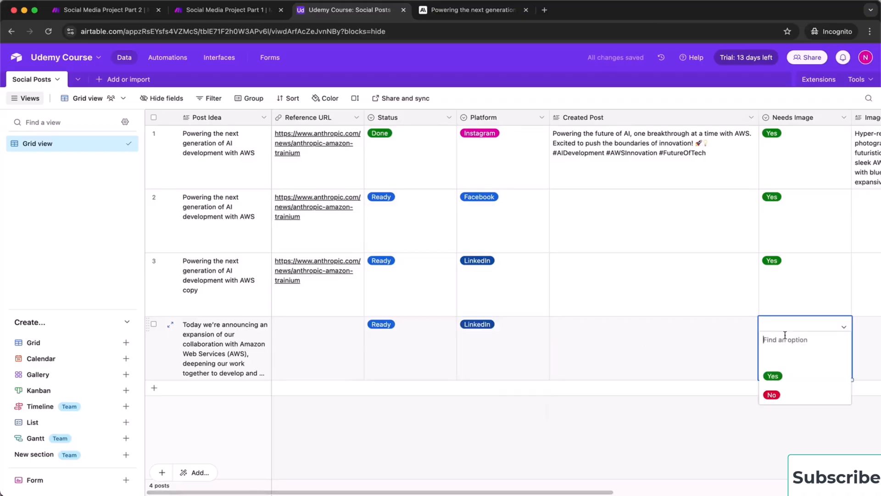
click(789, 372)
click(545, 450)
Duplicate row 4 twice, setting row 5 to Facebook and row 6 to Instagram
drag(247, 361, 760, 343)
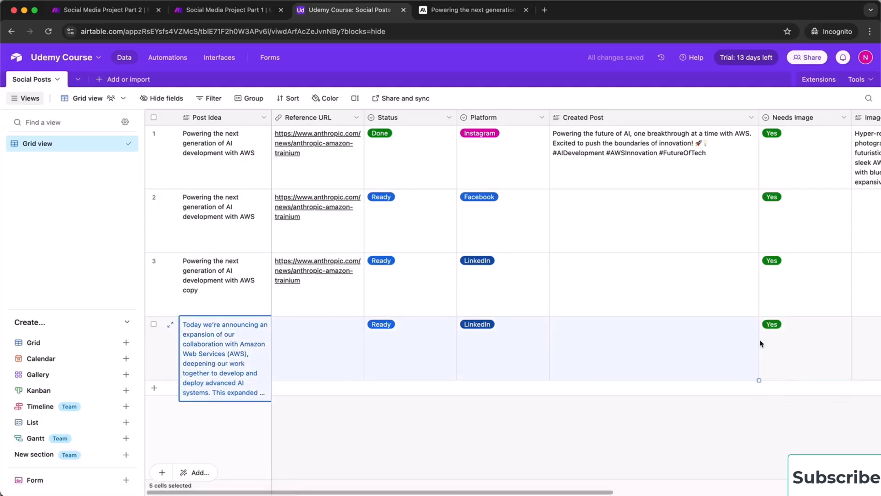
right_click(238, 356)
click(319, 222)
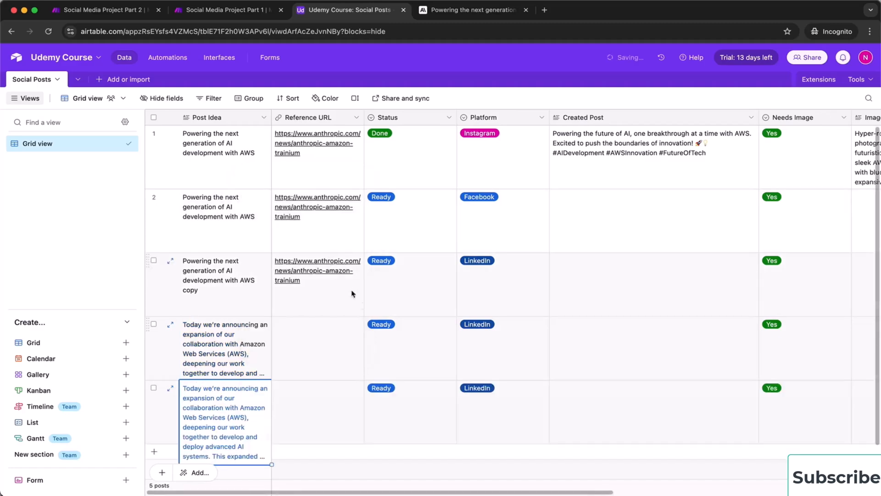
right_click(238, 425)
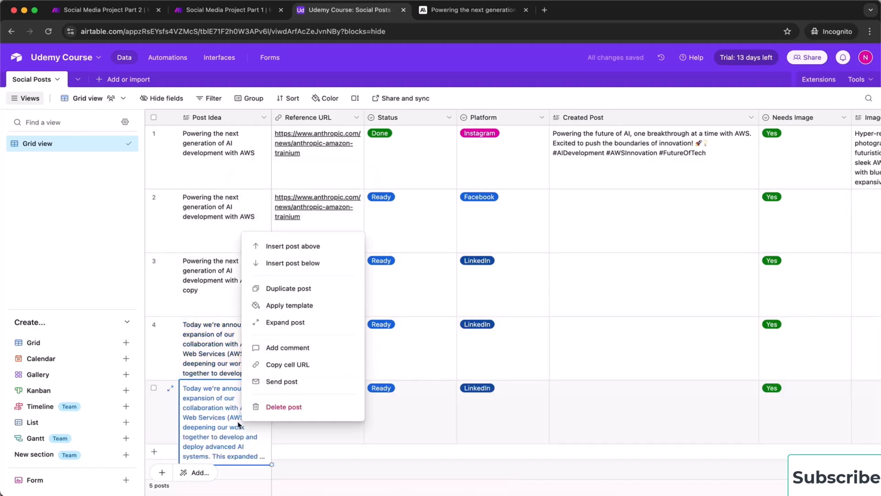
click(309, 288)
double_click(518, 379)
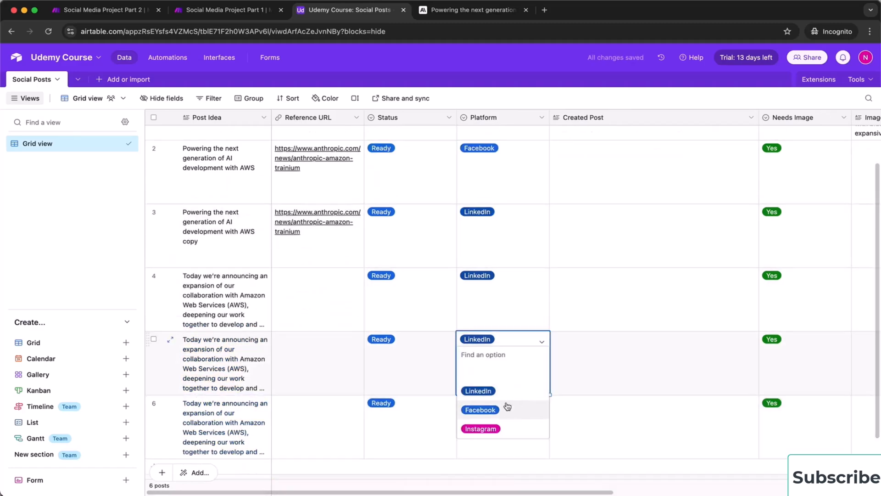
click(508, 408)
click(508, 421)
click(507, 420)
click(500, 388)
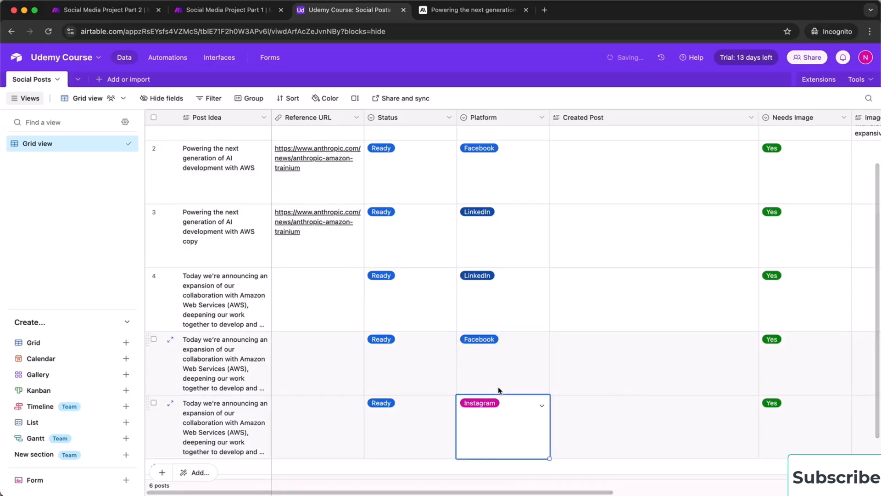
scroll(598, 324, up, 2)
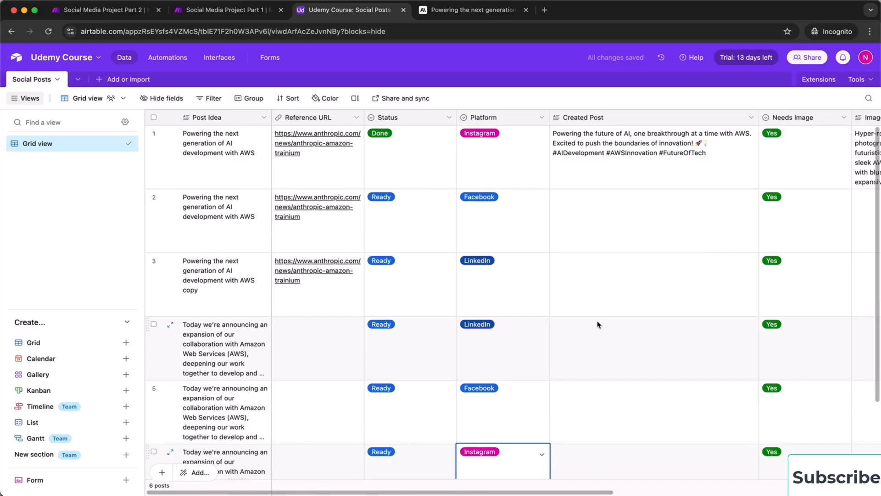
scroll(578, 364, down, 3)
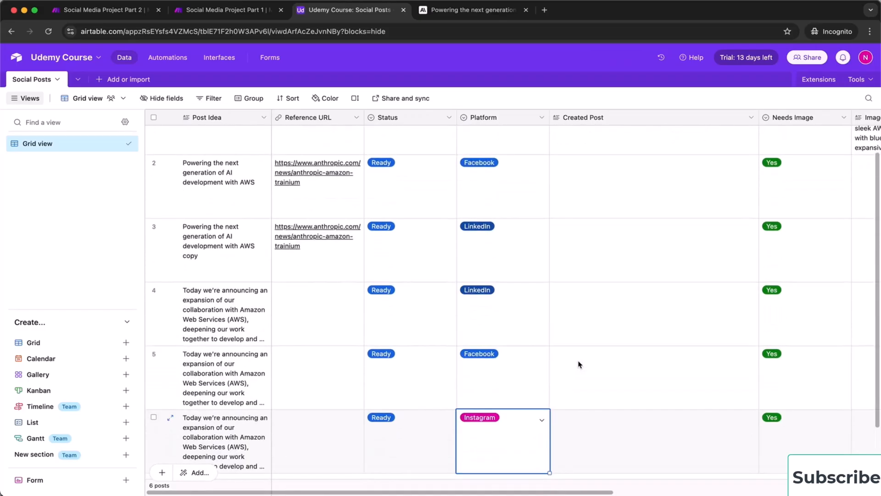
scroll(579, 364, up, 2)
scroll(282, 353, down, 2)
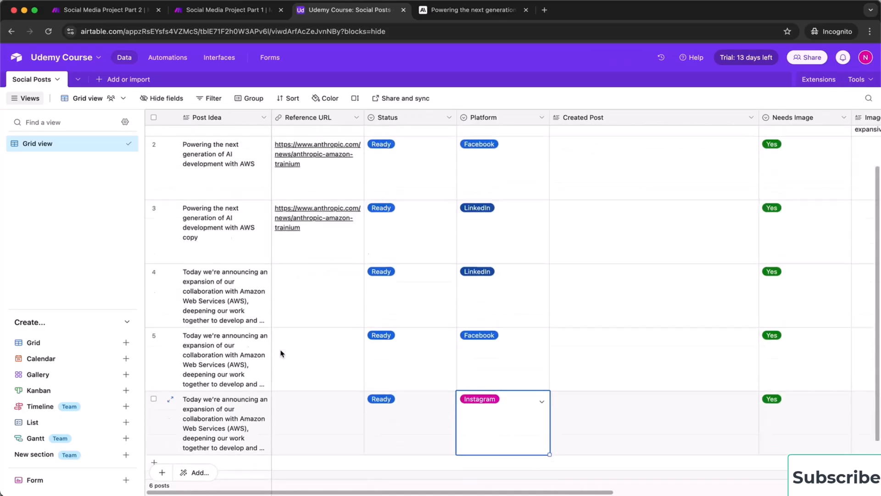
scroll(281, 353, down, 2)
scroll(653, 333, right, 3)
scroll(653, 333, right, 3)
scroll(653, 333, up, 2)
scroll(653, 333, left, 3)
Run the Part 1 scenario once, checking the Social Posts table mid-run until it finishes
click(225, 9)
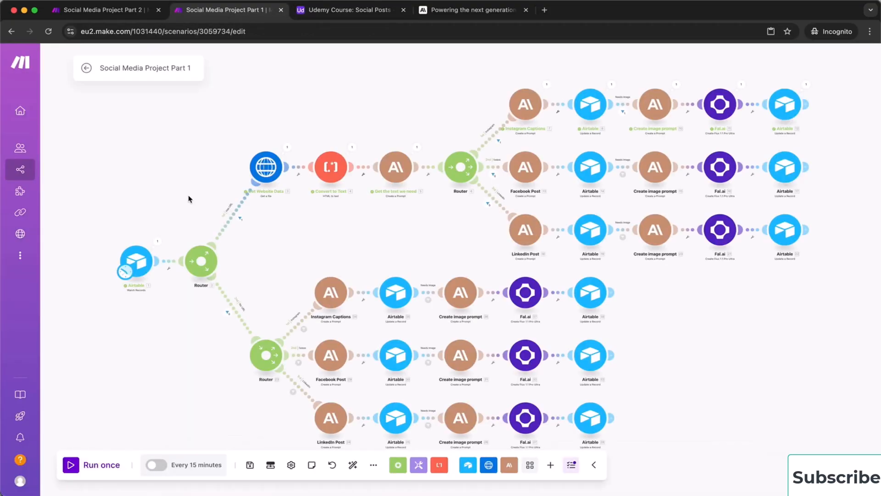
click(71, 465)
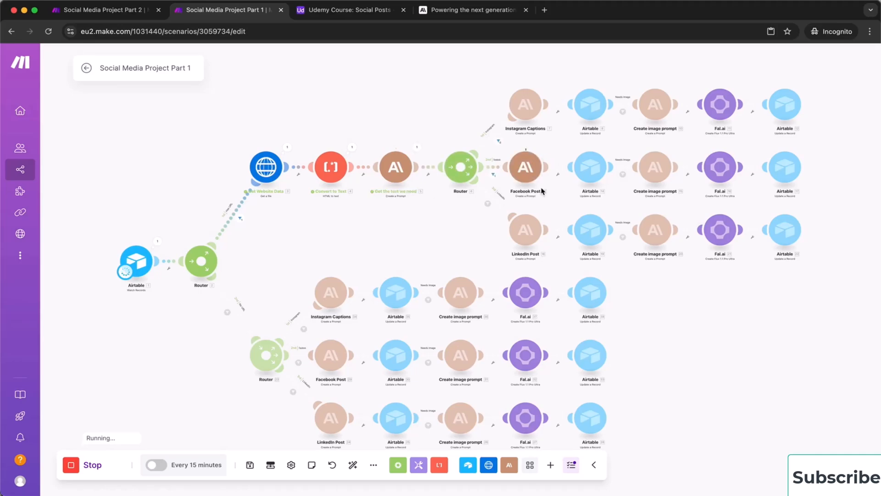
click(344, 17)
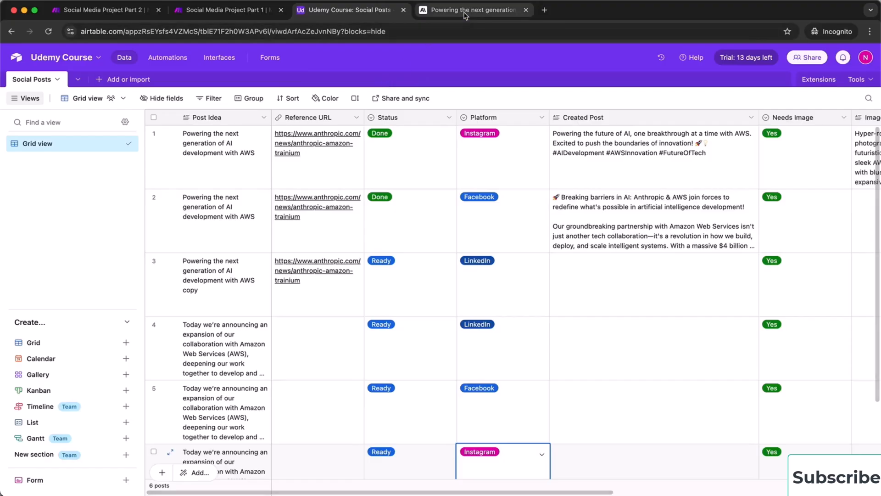
click(203, 14)
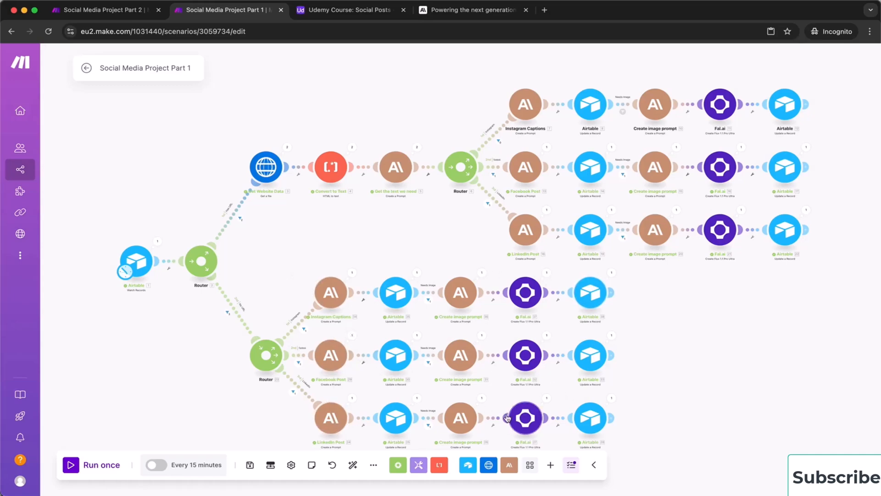
click(350, 11)
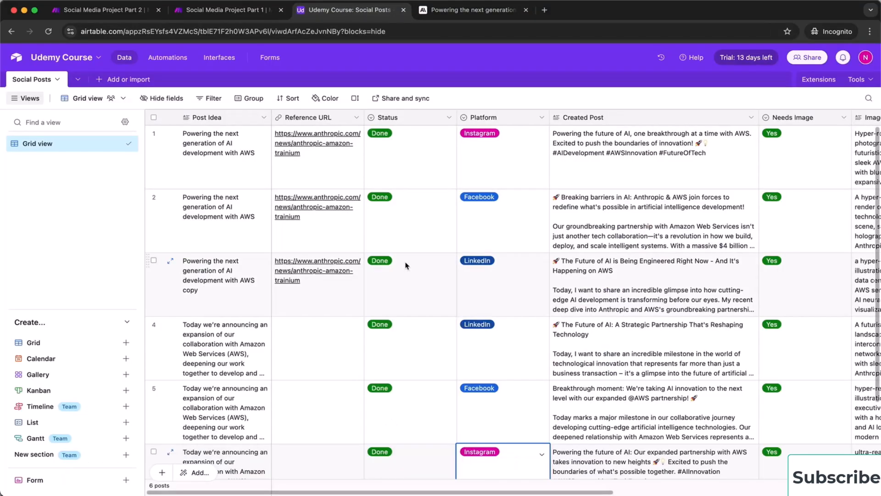
scroll(611, 296, right, 5)
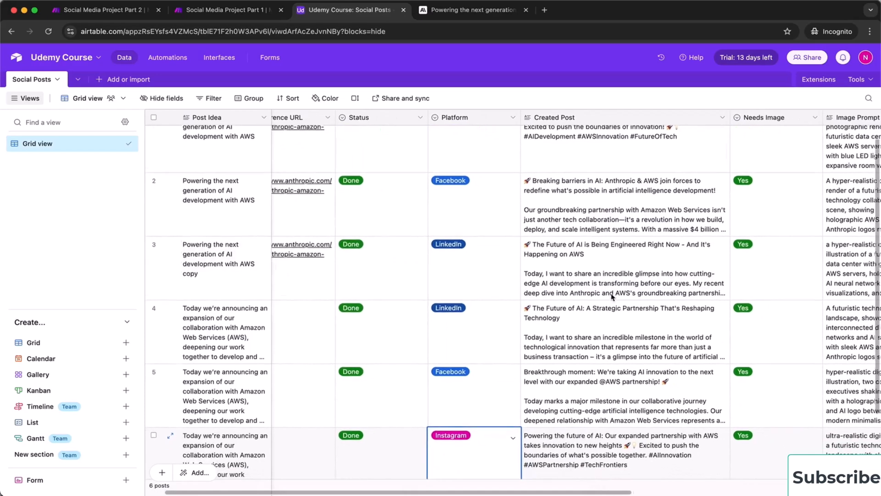
scroll(612, 296, right, 5)
scroll(612, 296, down, 2)
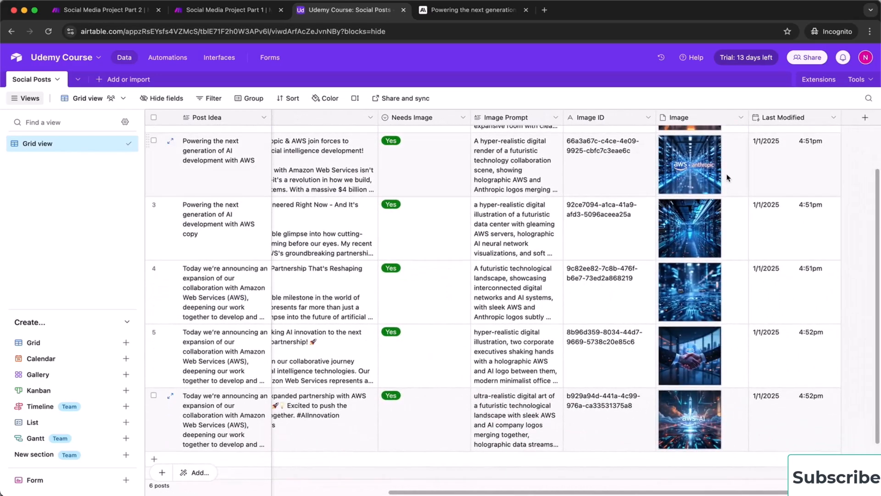
click(727, 178)
click(699, 178)
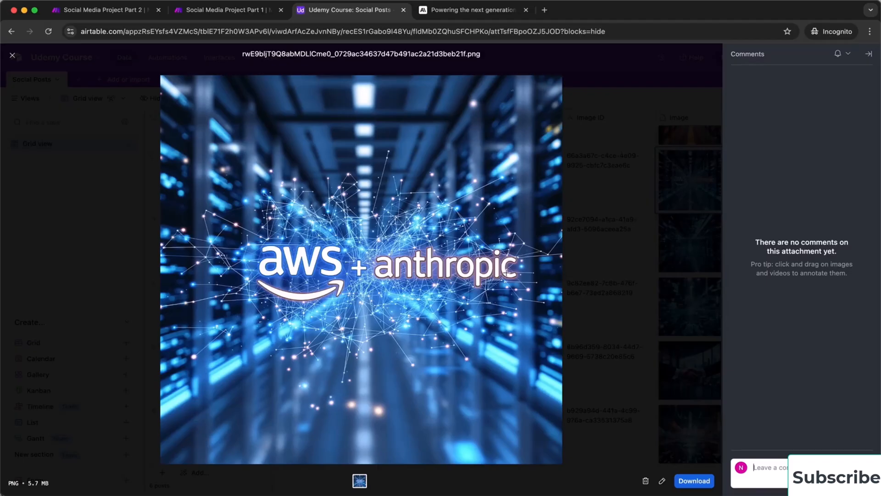
click(676, 130)
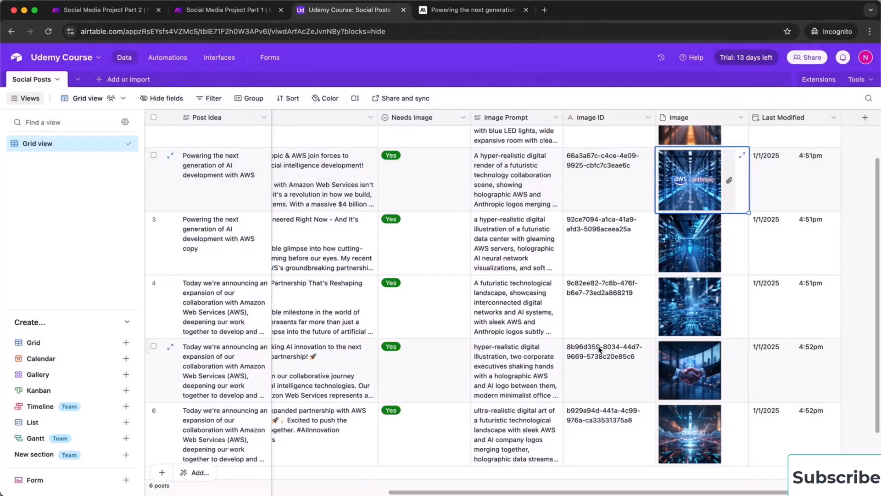
scroll(599, 350, up, 2)
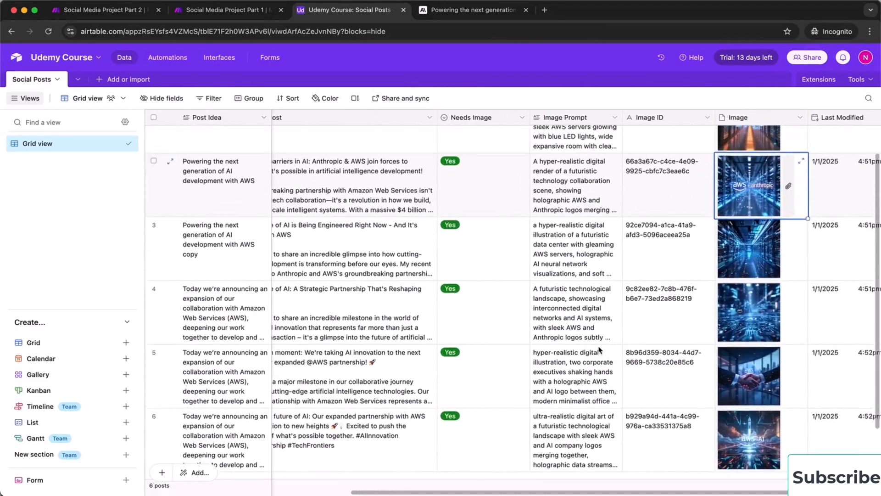
scroll(599, 349, right, 1)
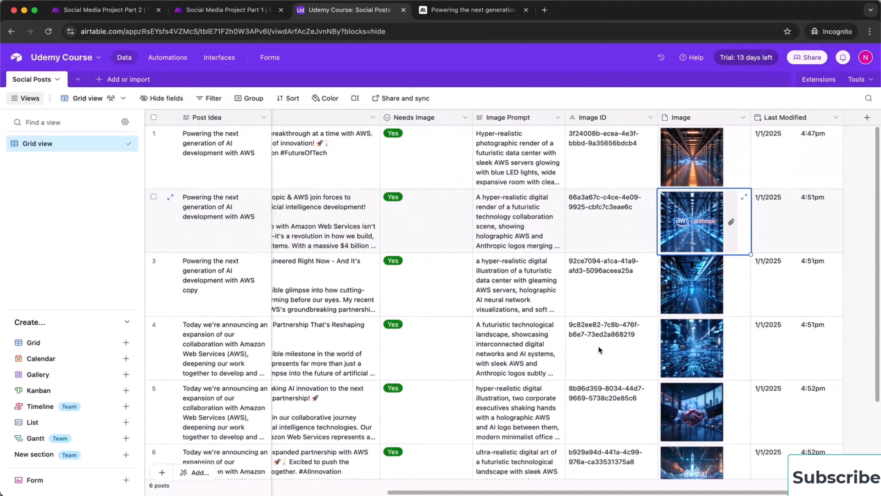
click(694, 289)
click(694, 289)
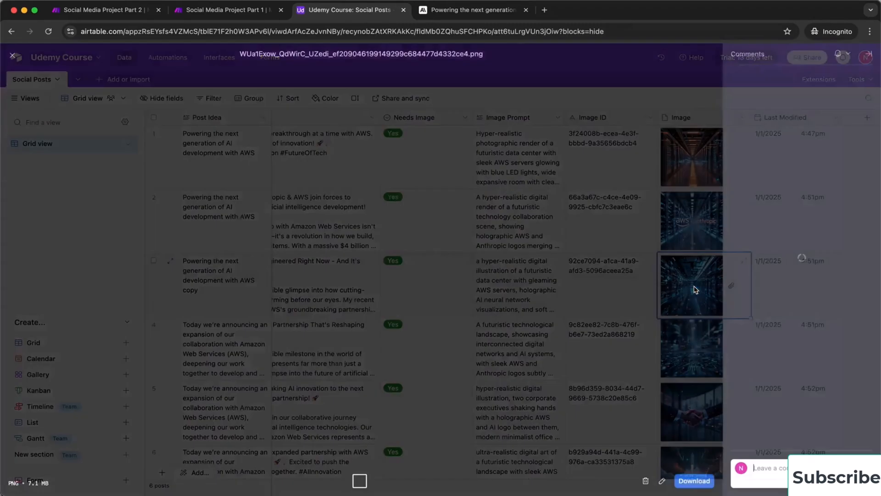
click(694, 289)
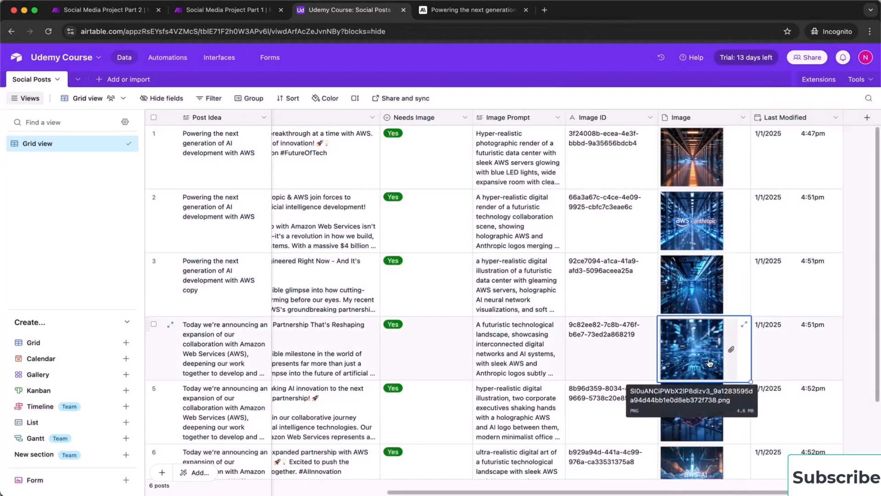
click(709, 362)
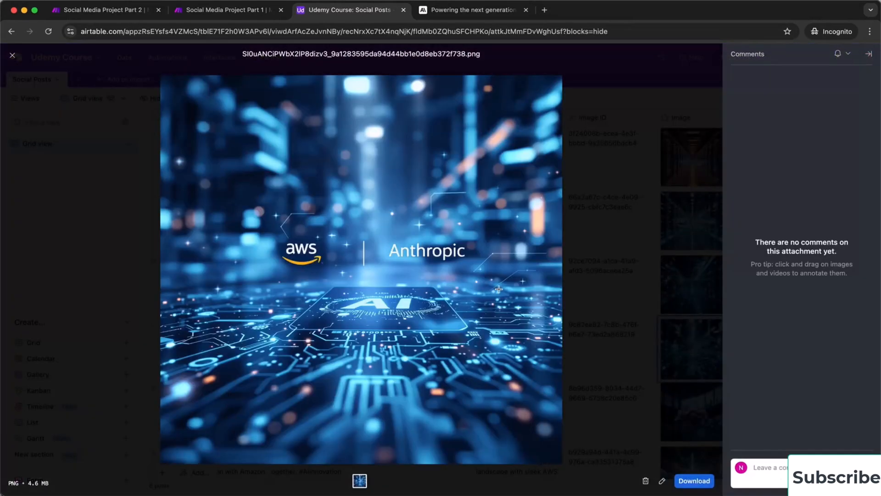
click(626, 237)
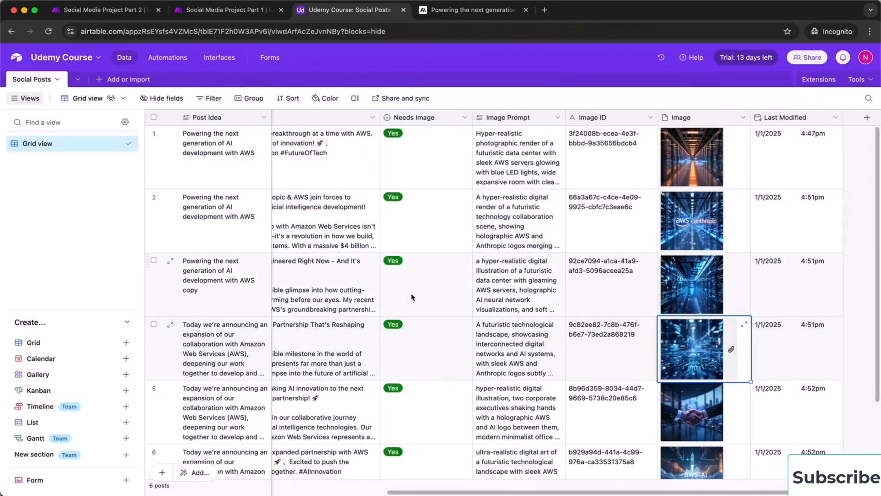
scroll(424, 289, left, 10)
scroll(408, 299, down, 3)
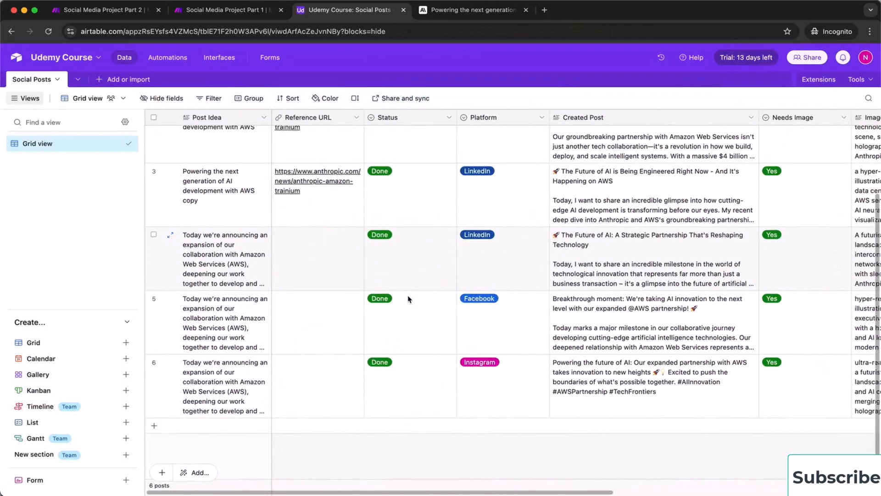
scroll(408, 299, right, 10)
scroll(565, 279, left, 8)
scroll(565, 279, up, 1)
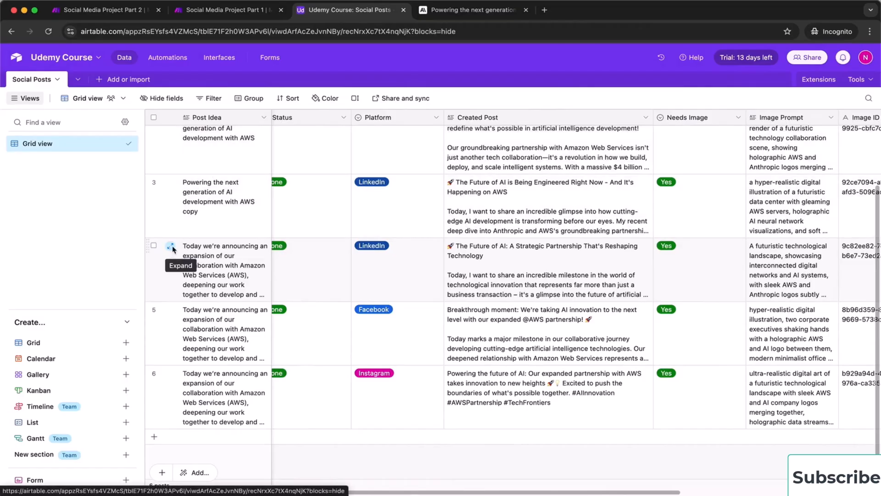
click(172, 248)
scroll(339, 206, down, 10)
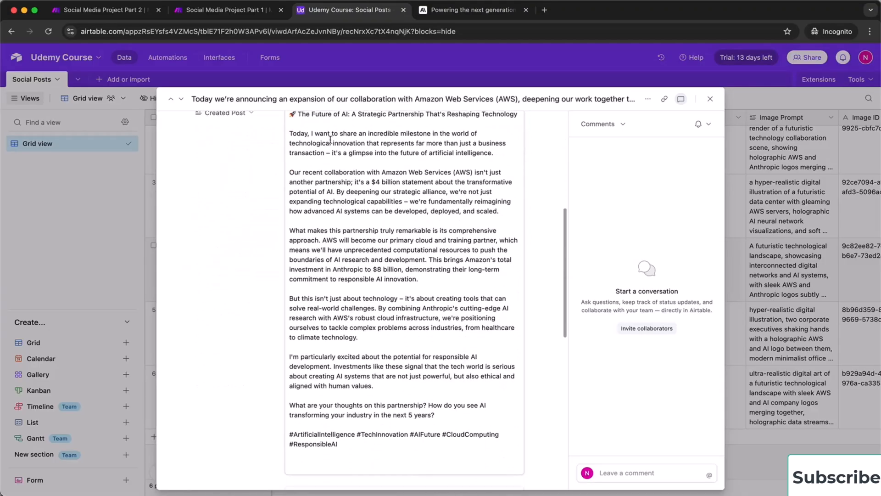
scroll(333, 145, up, 2)
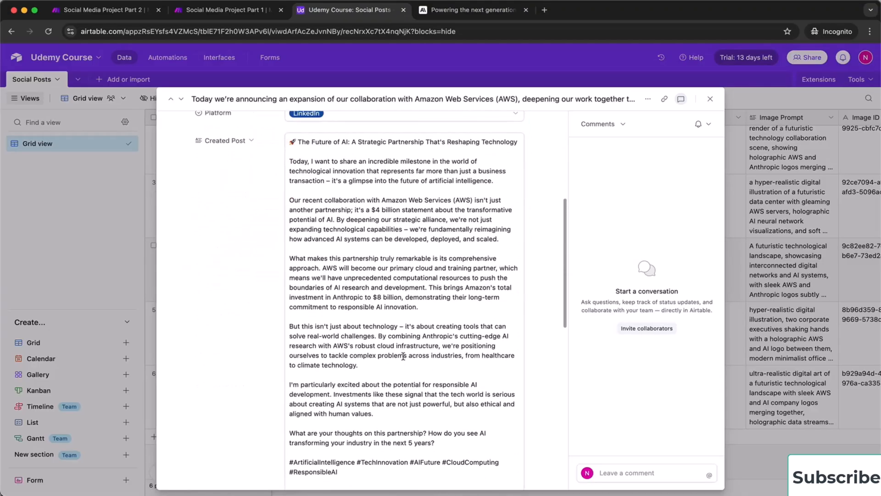
scroll(404, 355, down, 6)
scroll(353, 421, down, 12)
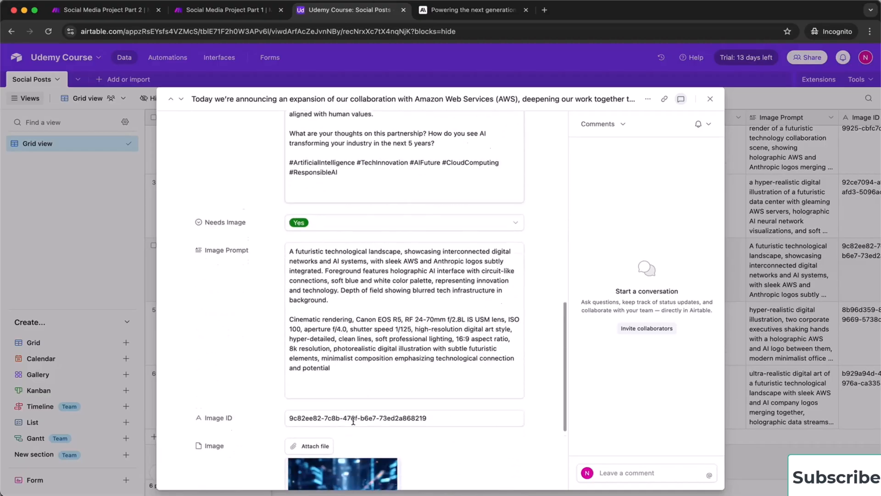
scroll(415, 412, down, 2)
mouse_move(361, 412)
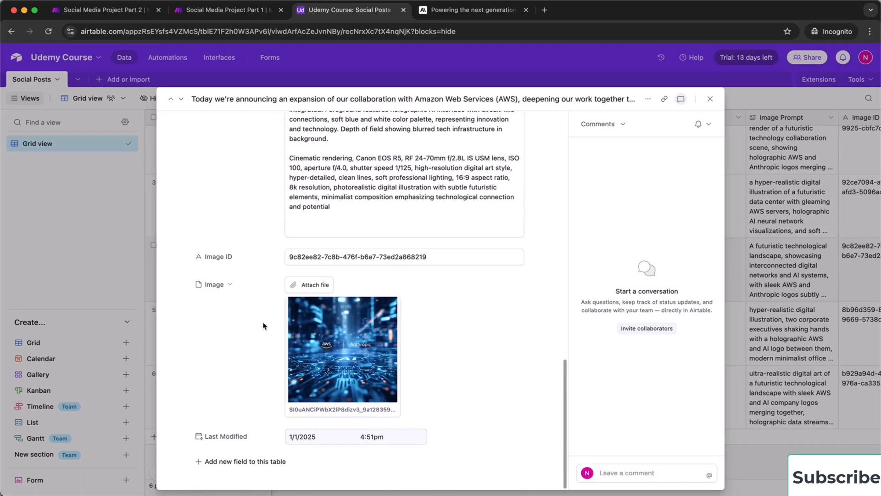
scroll(264, 326, up, 20)
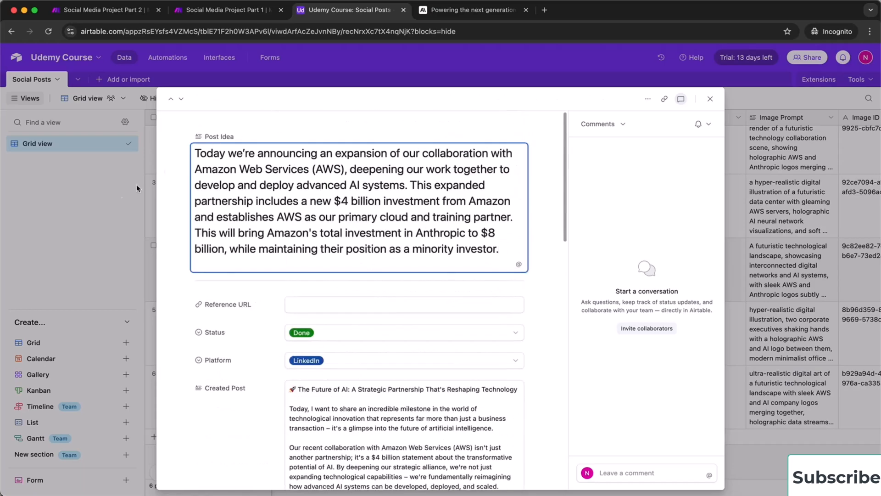
click(114, 205)
scroll(416, 253, right, 7)
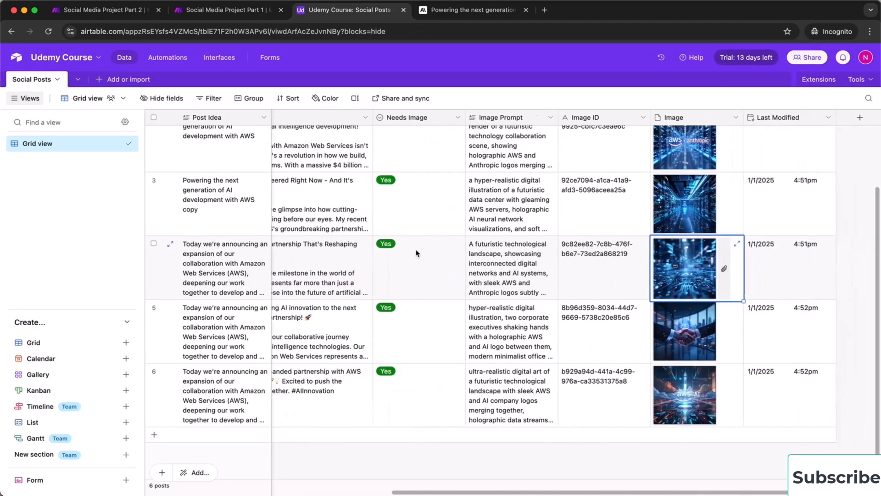
scroll(416, 253, left, 7)
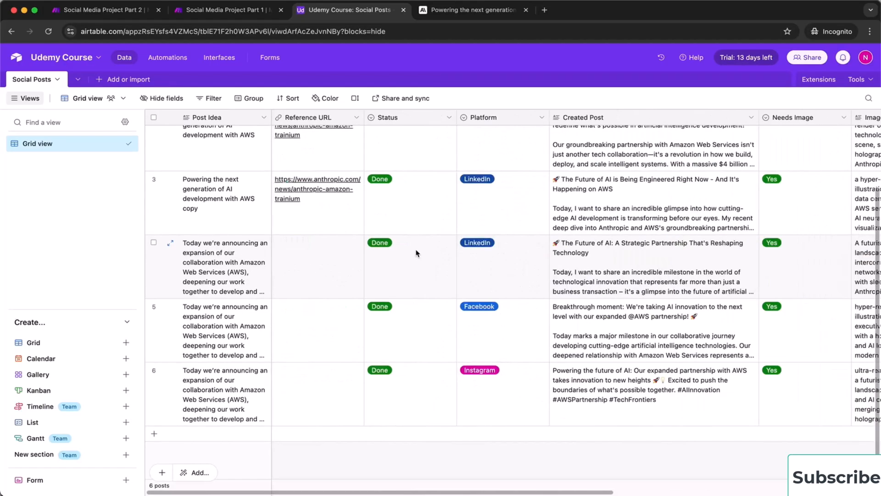
scroll(417, 252, up, 2)
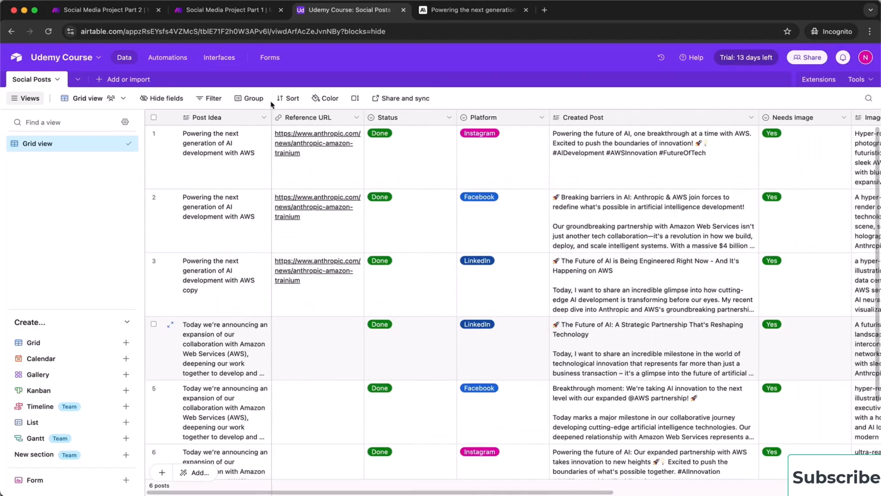
scroll(360, 286, down, 1)
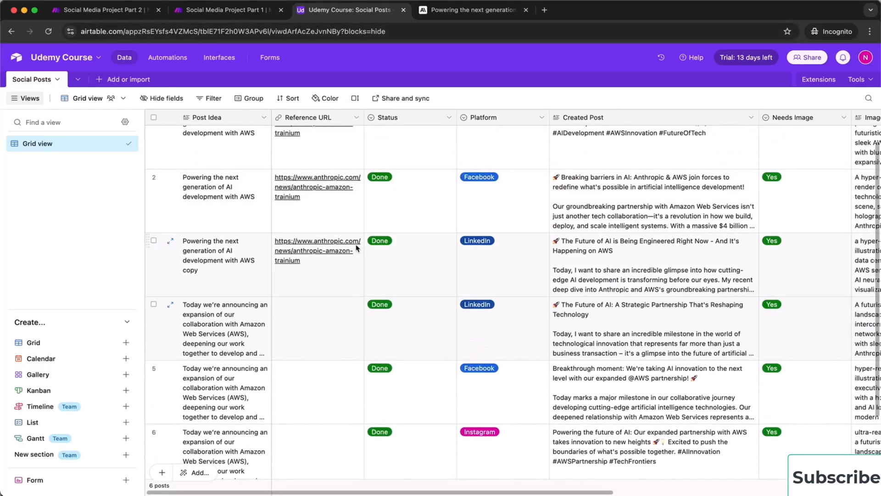
Save the Social Media Project Part 1 scenario and view its overview
click(216, 11)
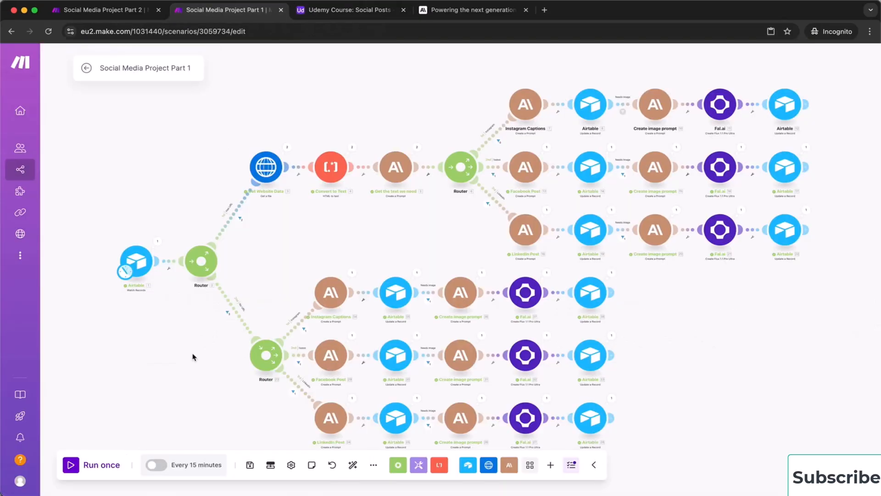
click(251, 465)
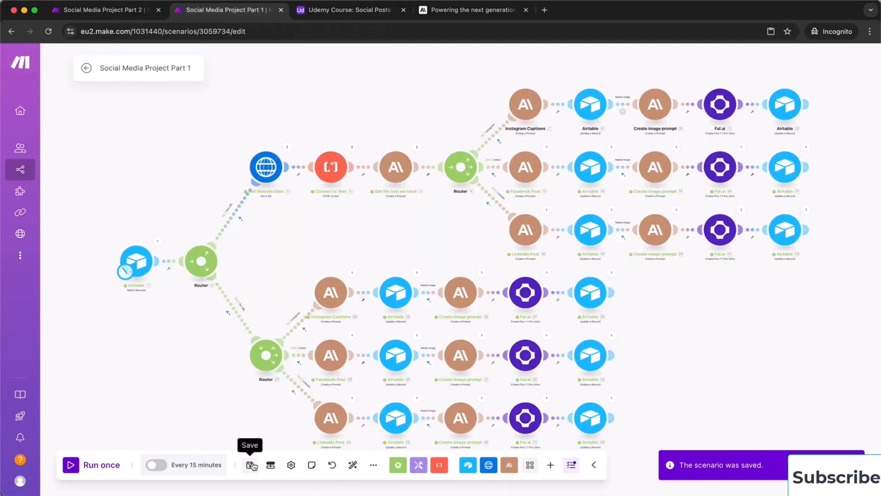
click(86, 68)
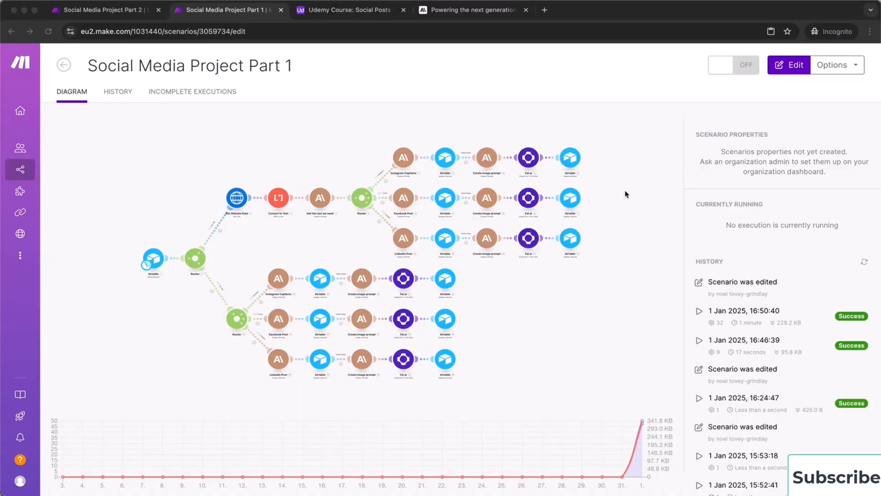
Reopen the scenario editor, then review the six Done posts in Airtable's Social Posts table
click(620, 177)
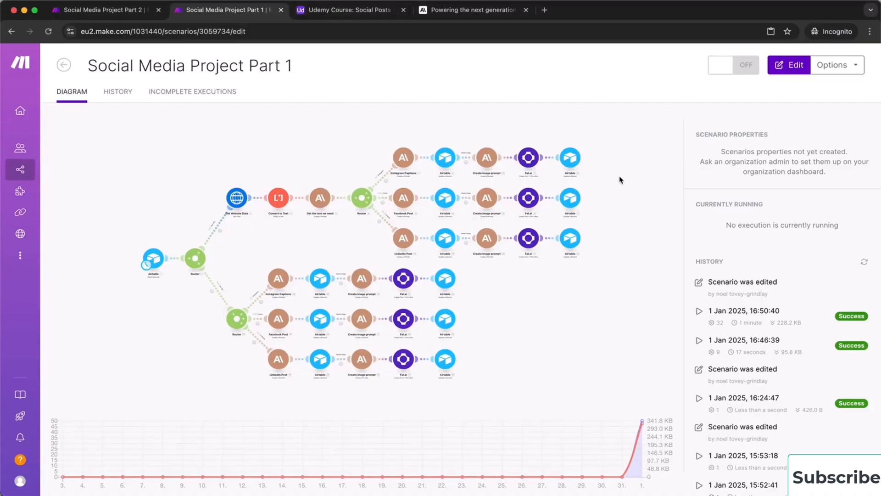
click(347, 152)
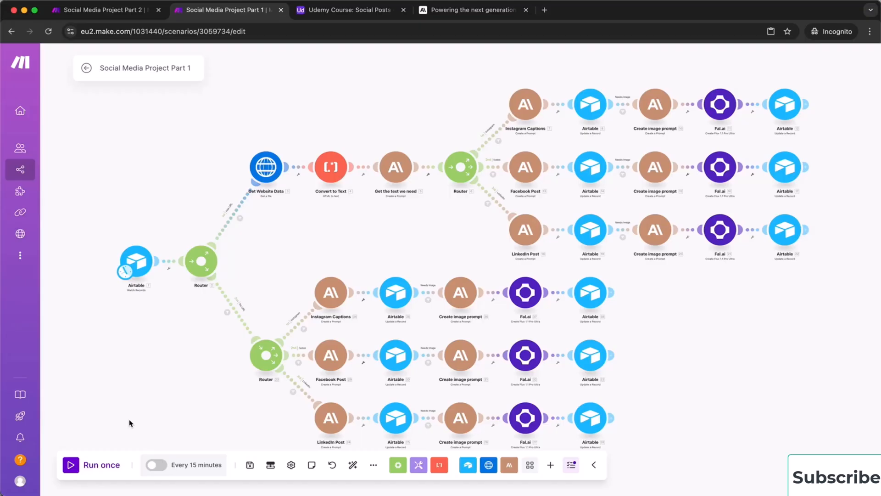
click(348, 10)
scroll(257, 348, down, 2)
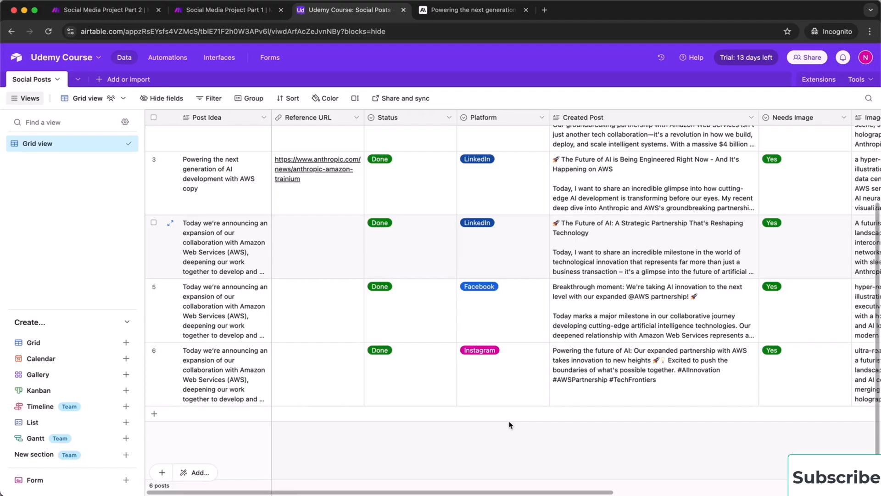
click(234, 12)
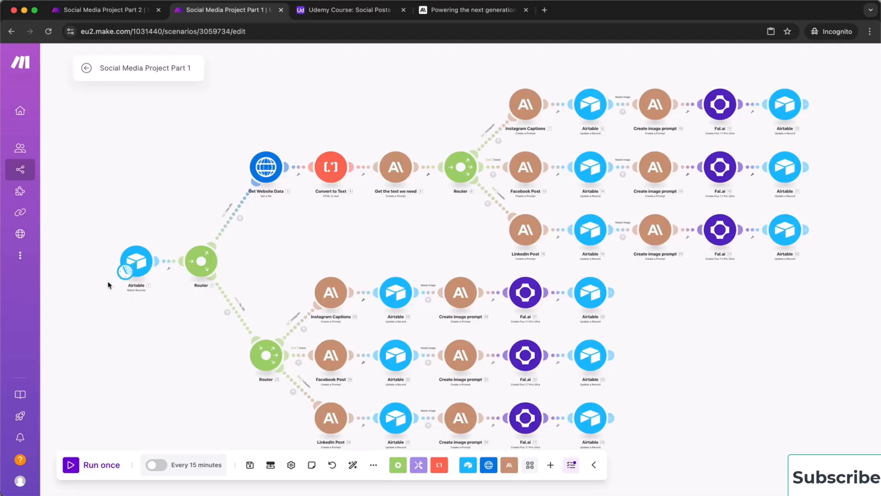
scroll(108, 285, up, 5)
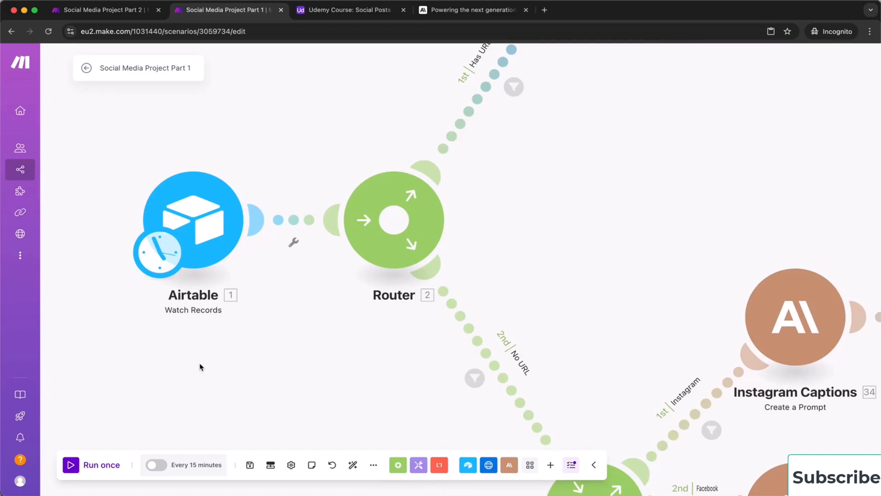
click(115, 13)
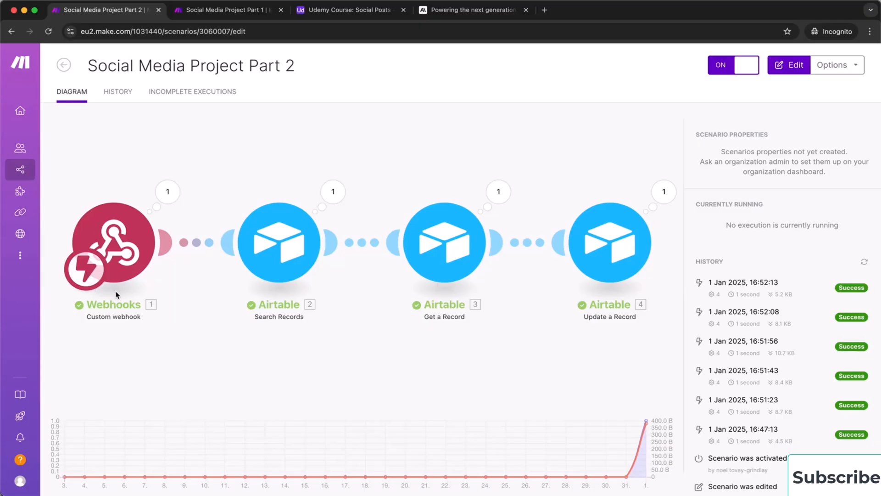
click(232, 10)
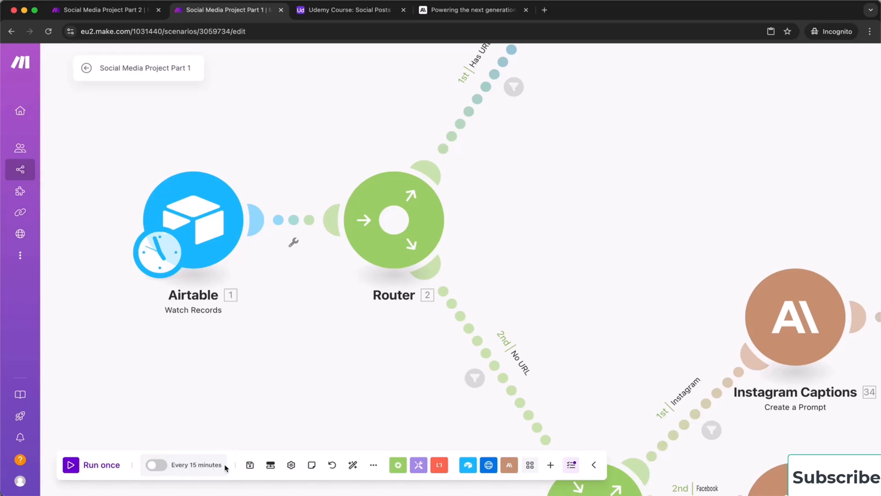
Turn on scheduling and set the scenario to run at regular intervals of 60 minutes
click(158, 465)
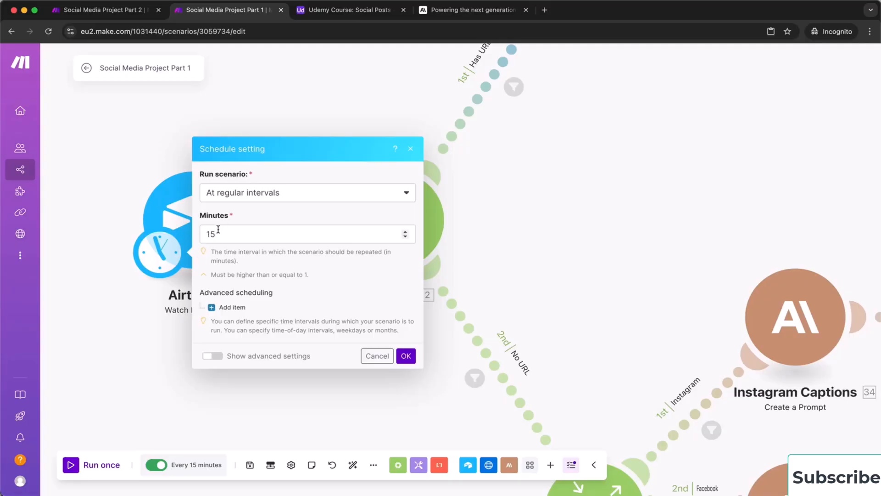
click(285, 193)
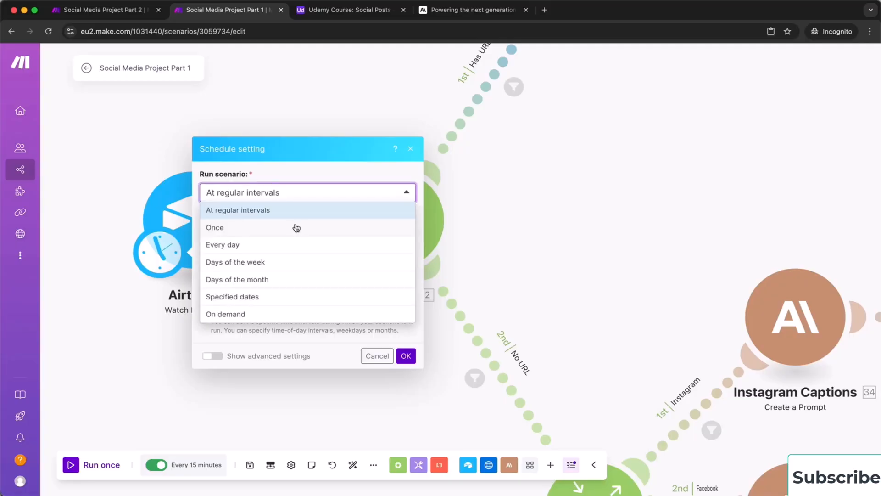
click(297, 228)
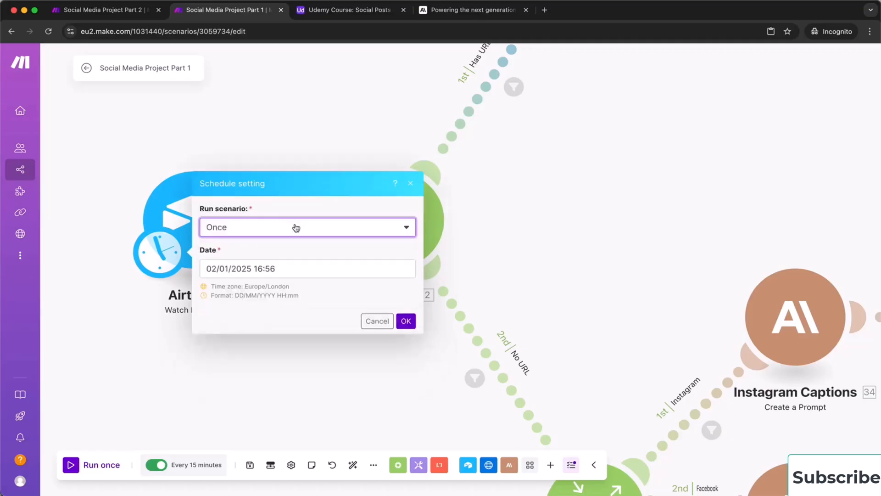
click(296, 228)
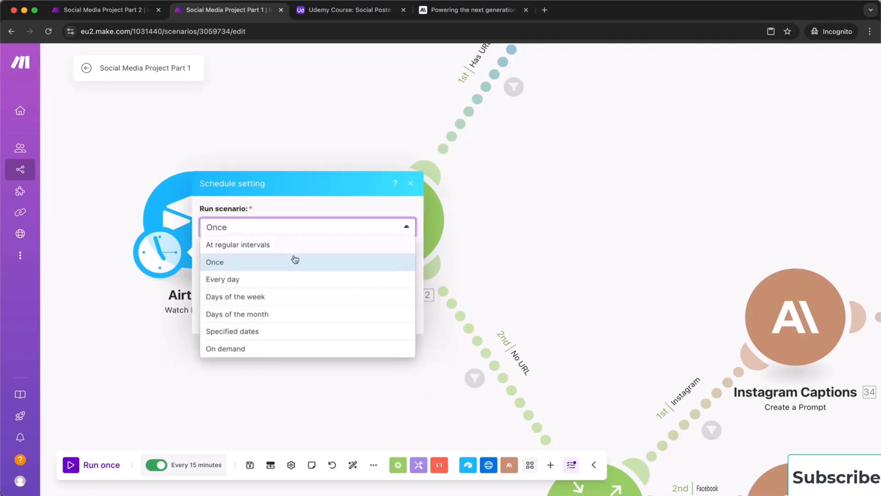
click(287, 279)
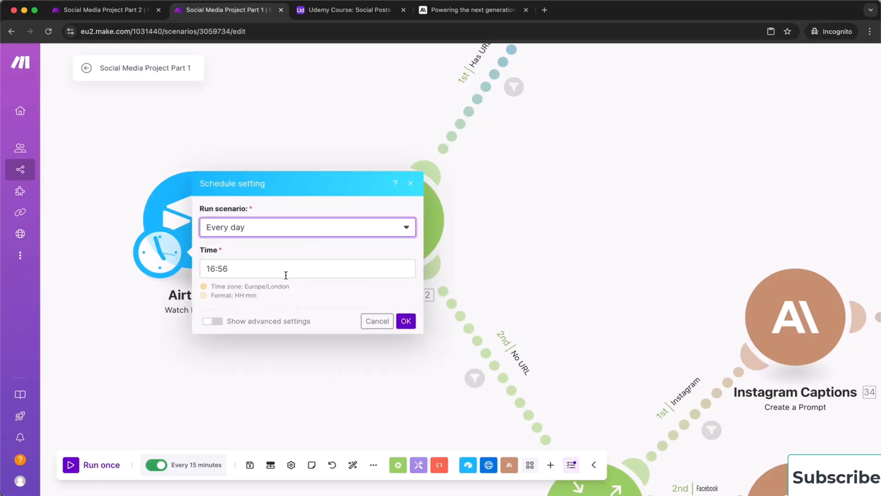
click(308, 230)
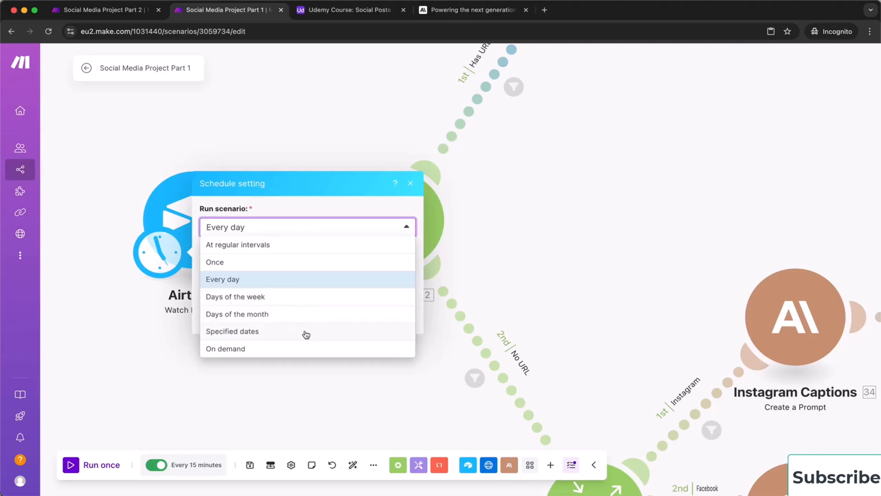
click(280, 249)
click(240, 242)
key(BackSpace)
key(BackSpace)
text(60)
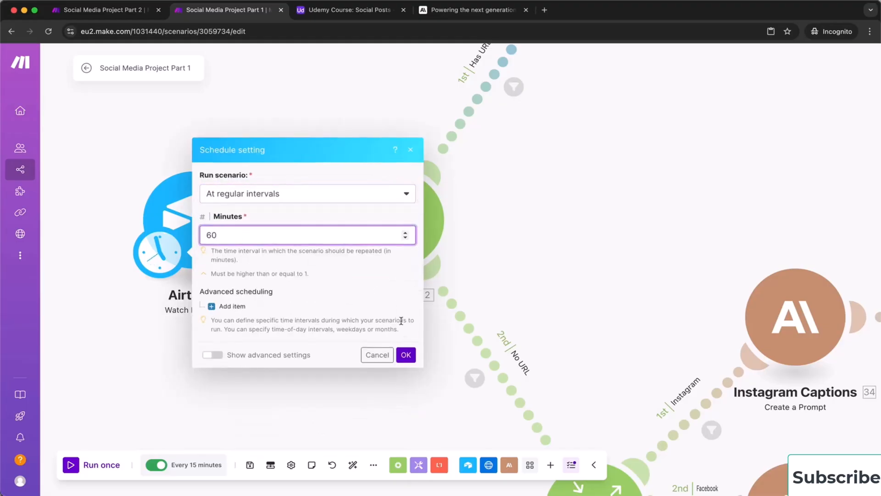
click(405, 354)
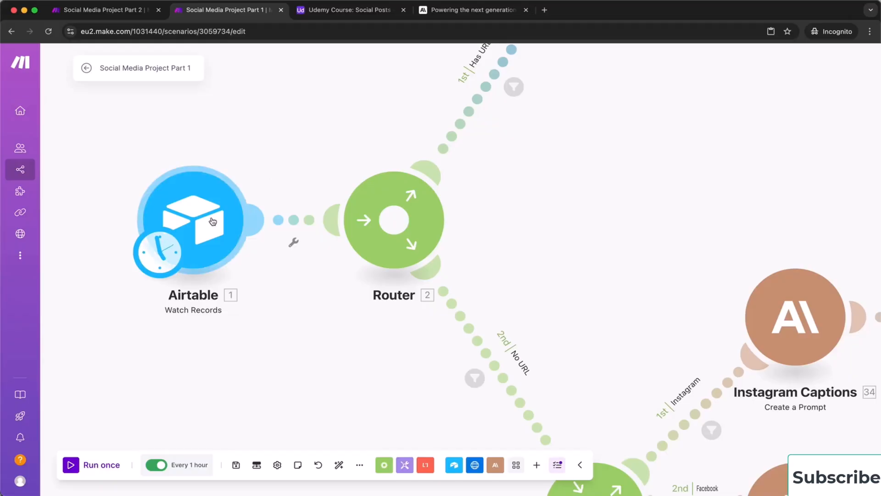
Change the run interval to 1 minute
click(190, 465)
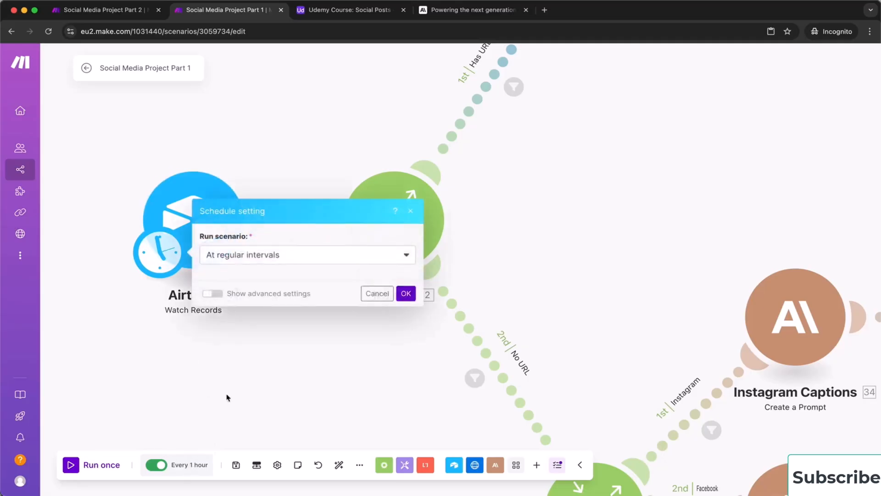
click(240, 236)
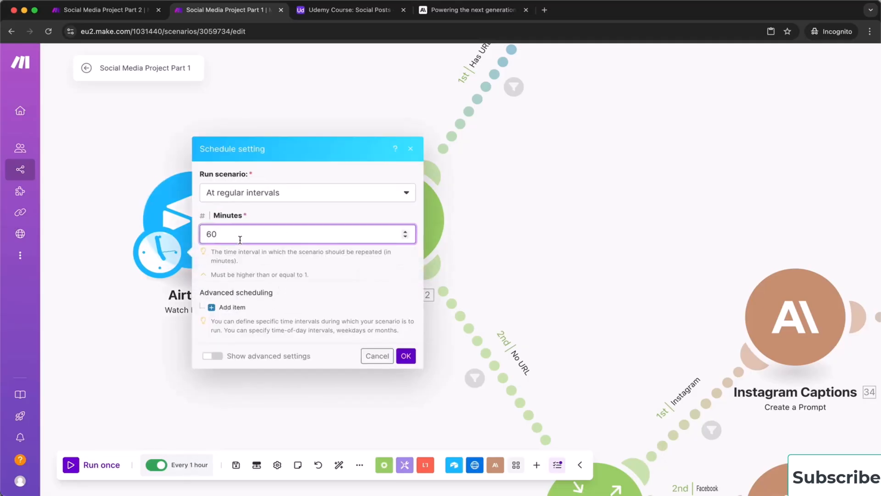
key(BackSpace)
key(BackSpace)
text(1)
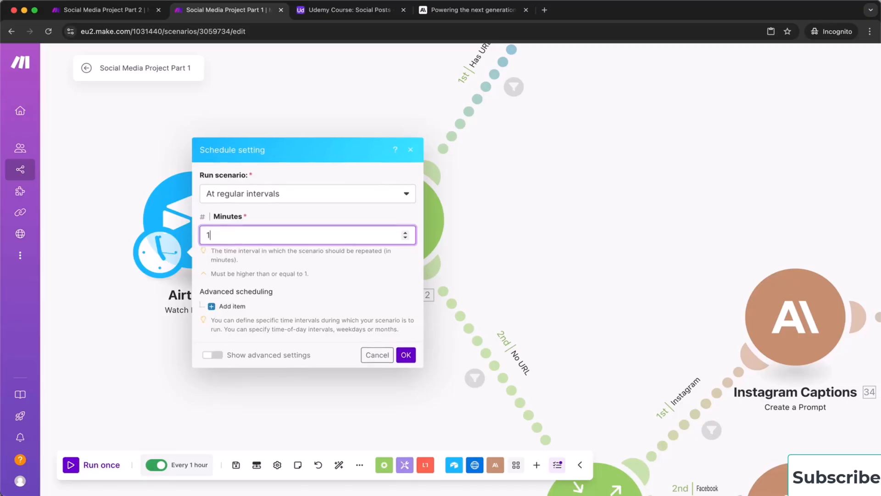
click(406, 355)
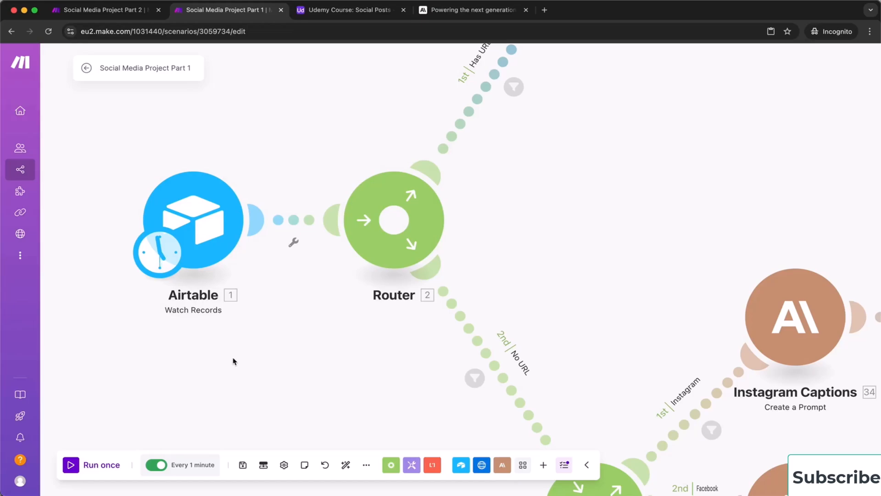
Set the interval back to 60 minutes, apply the hourly schedule, and save the scenario
click(202, 457)
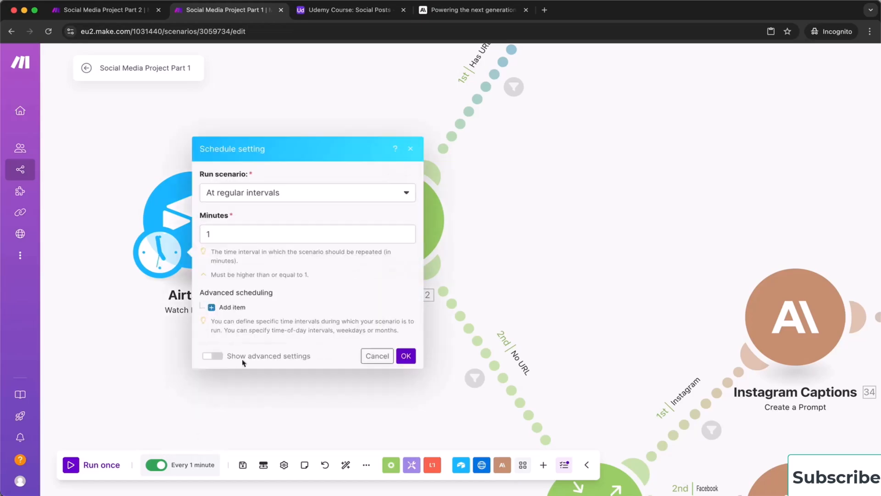
click(249, 234)
key(BackSpace)
text(60)
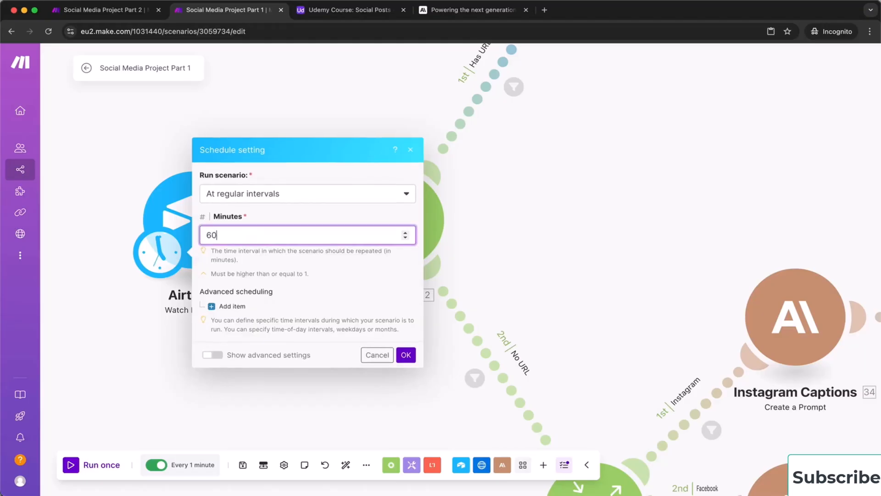
click(405, 357)
click(406, 356)
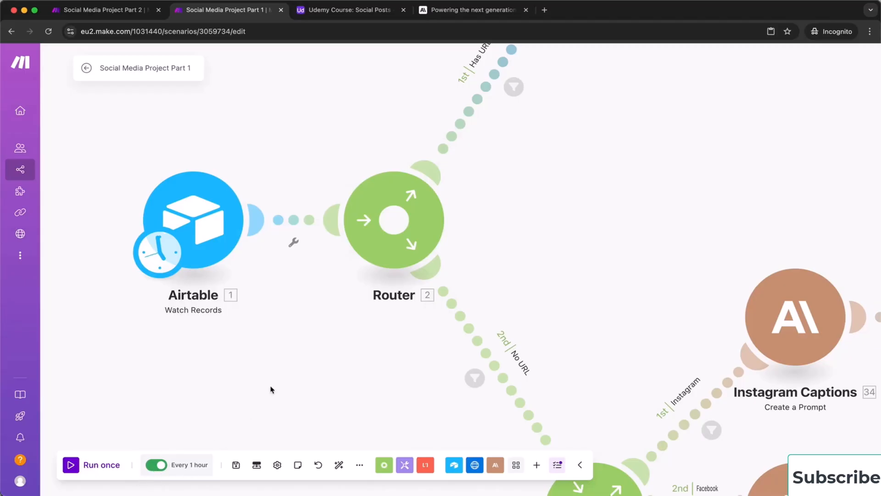
click(235, 465)
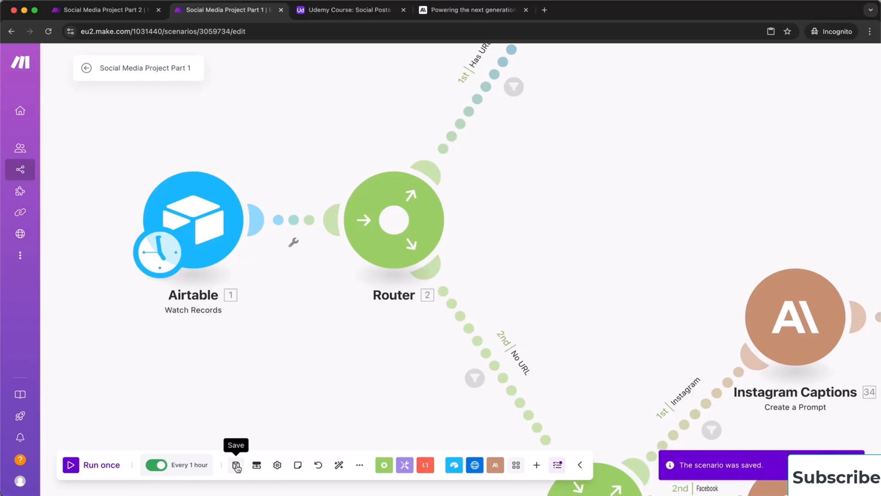
Open the My Team dashboard from the scenario overview and reload it to refresh scenario statuses
click(86, 69)
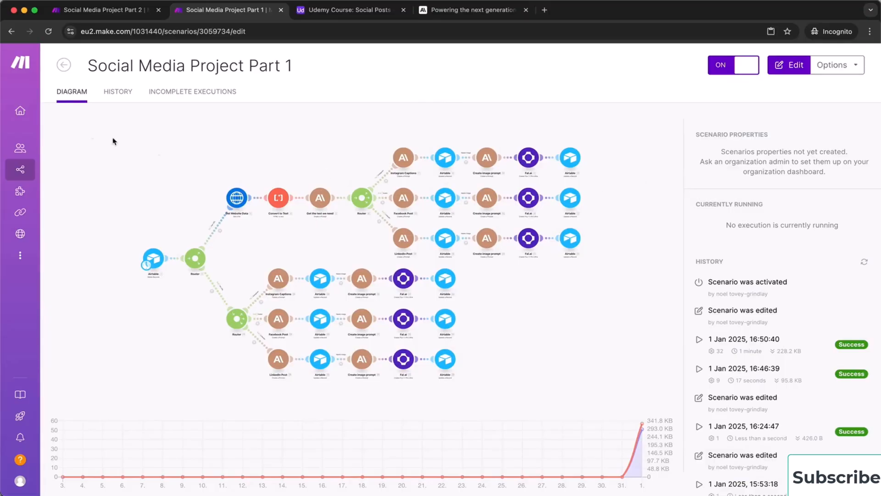
mouse_move(22, 116)
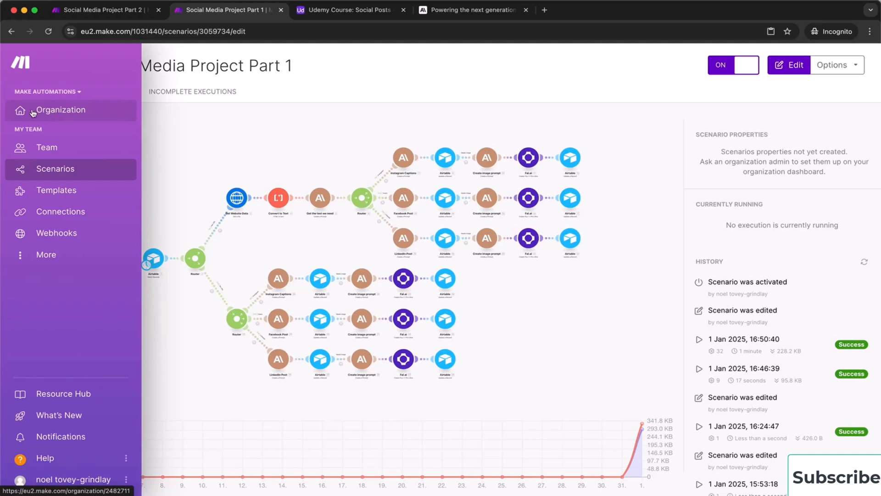
click(46, 147)
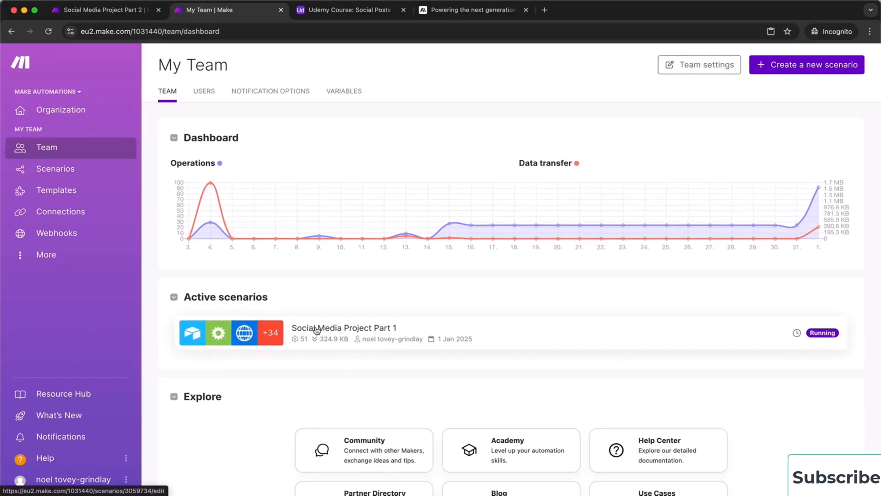
scroll(314, 331, down, 2)
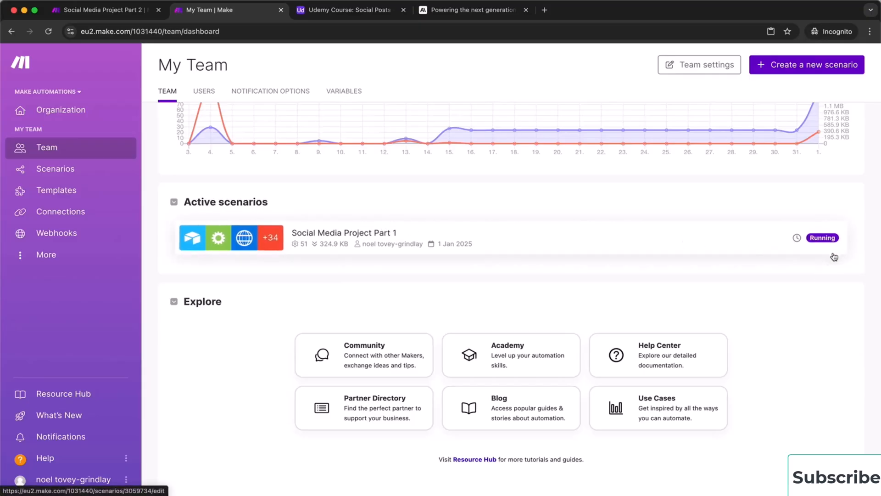
scroll(775, 266, up, 1)
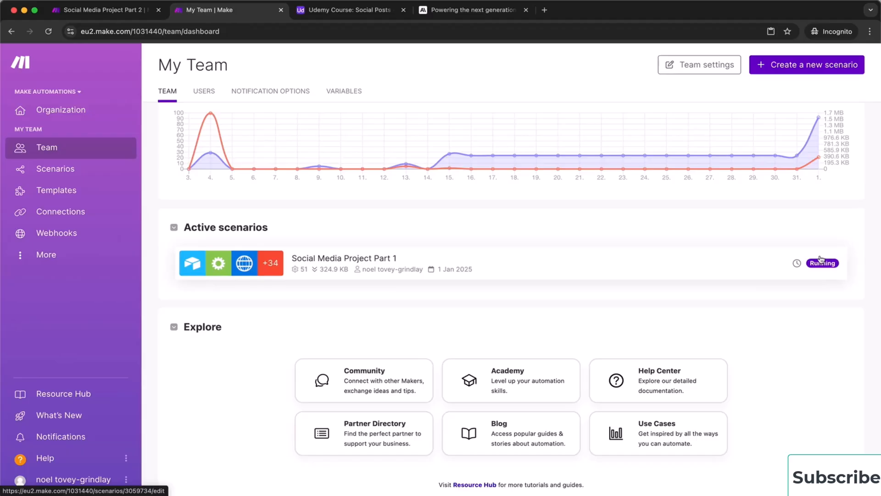
key(super+r)
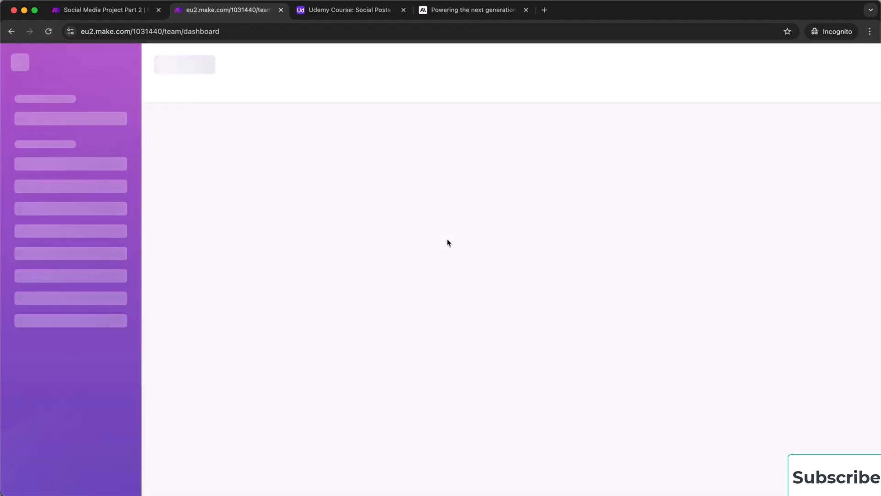